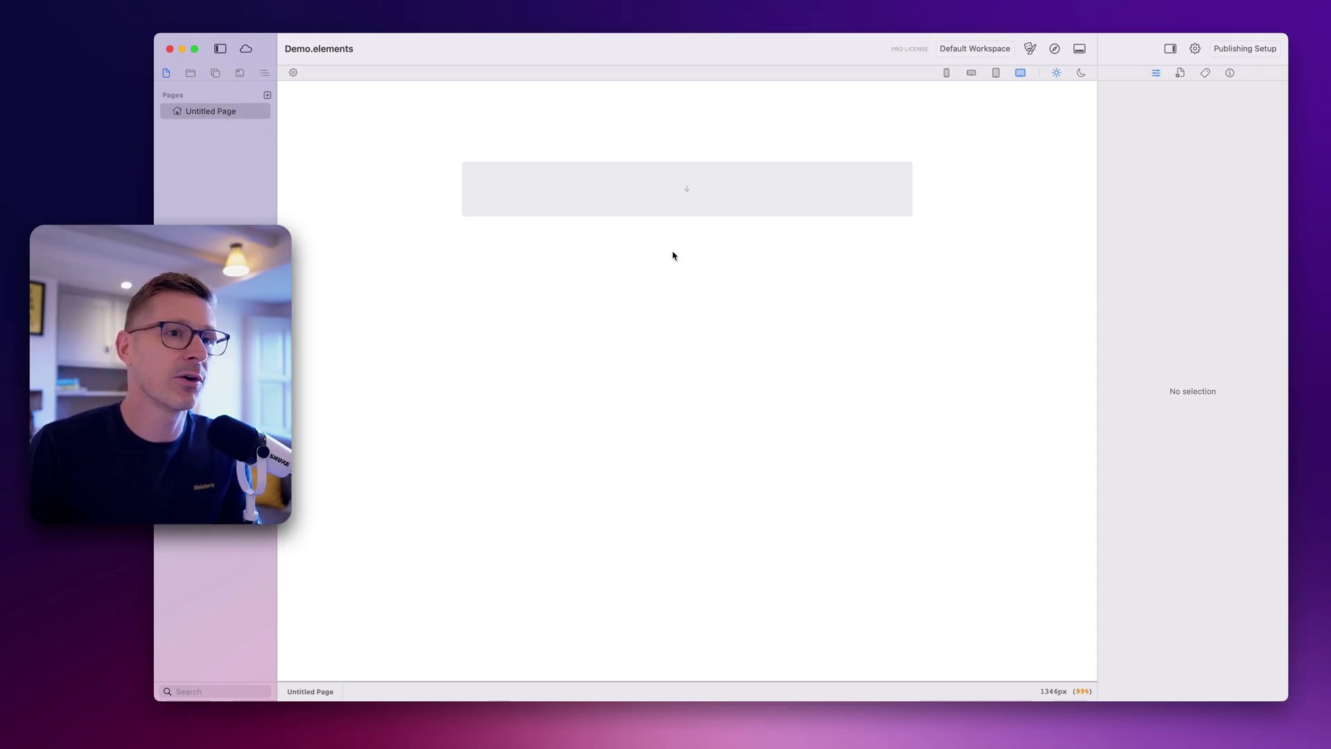
Step: Rename the untitled page to Home
click(239, 118)
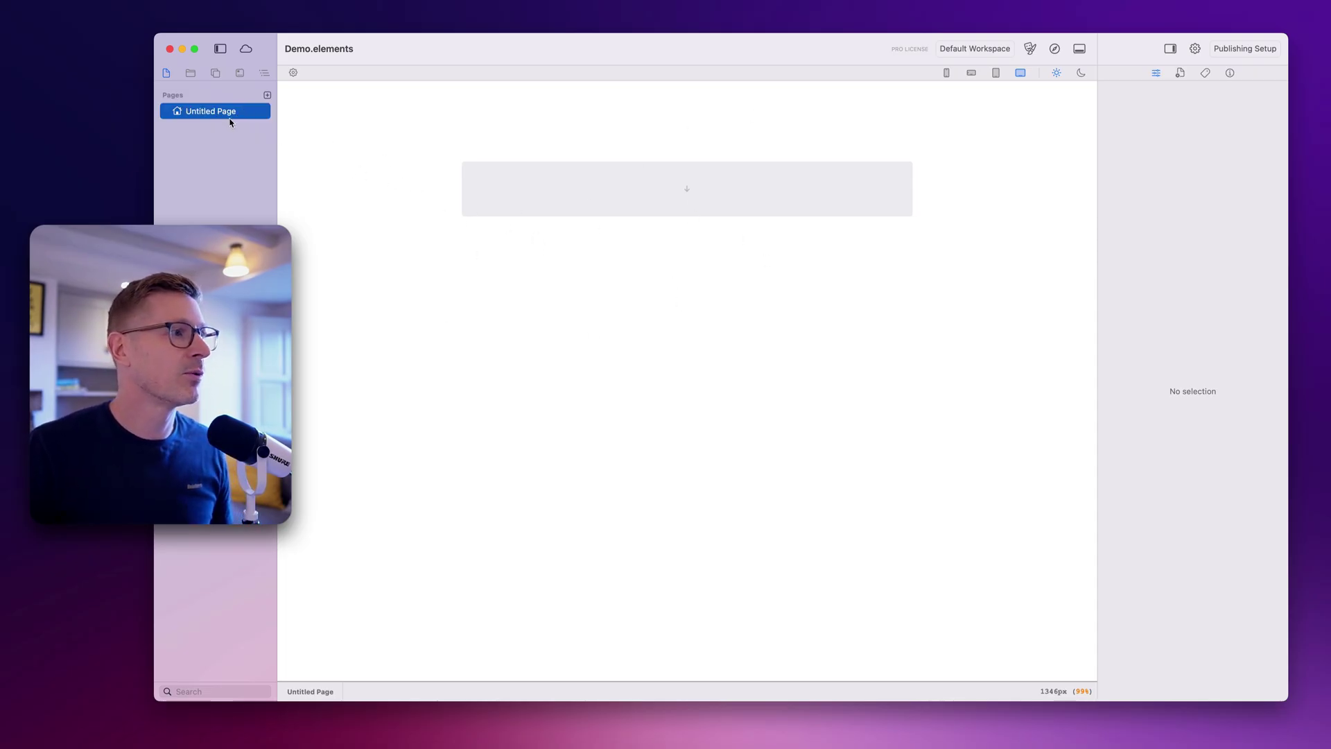
click(231, 118)
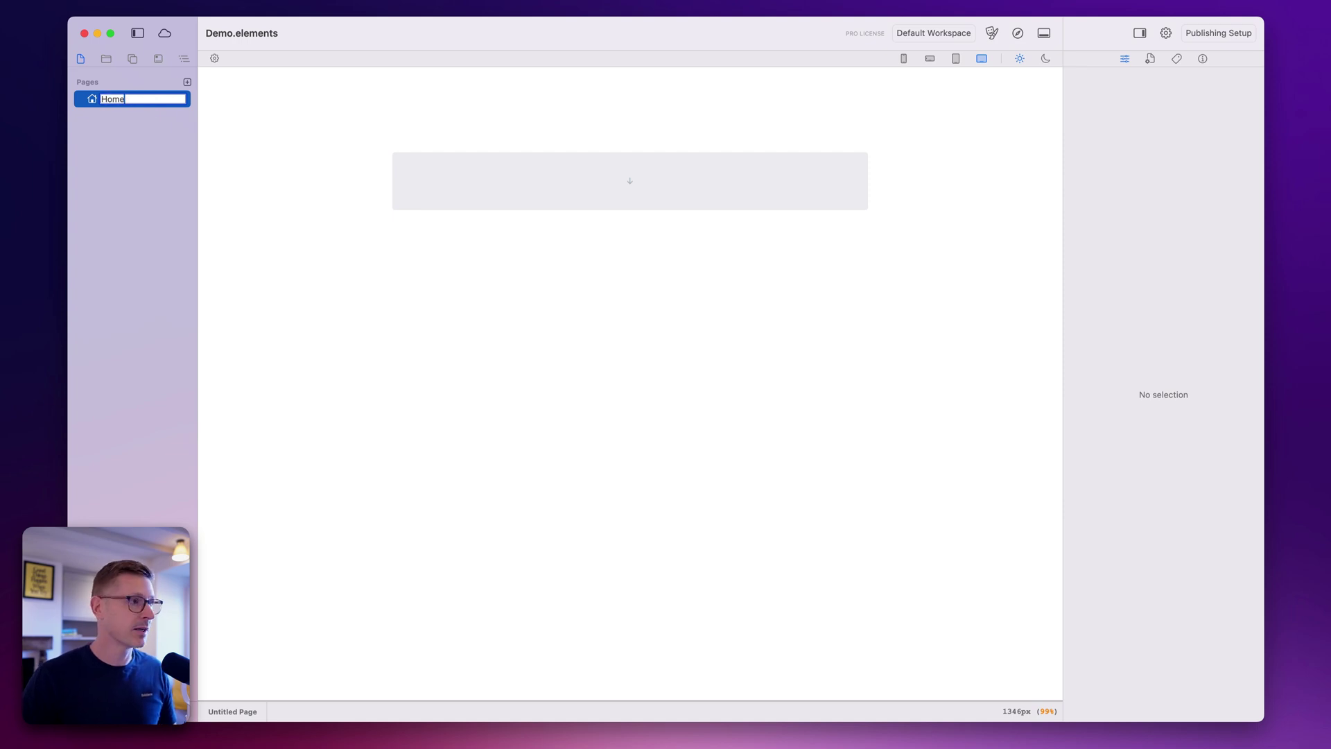
text(Home)
key(Return)
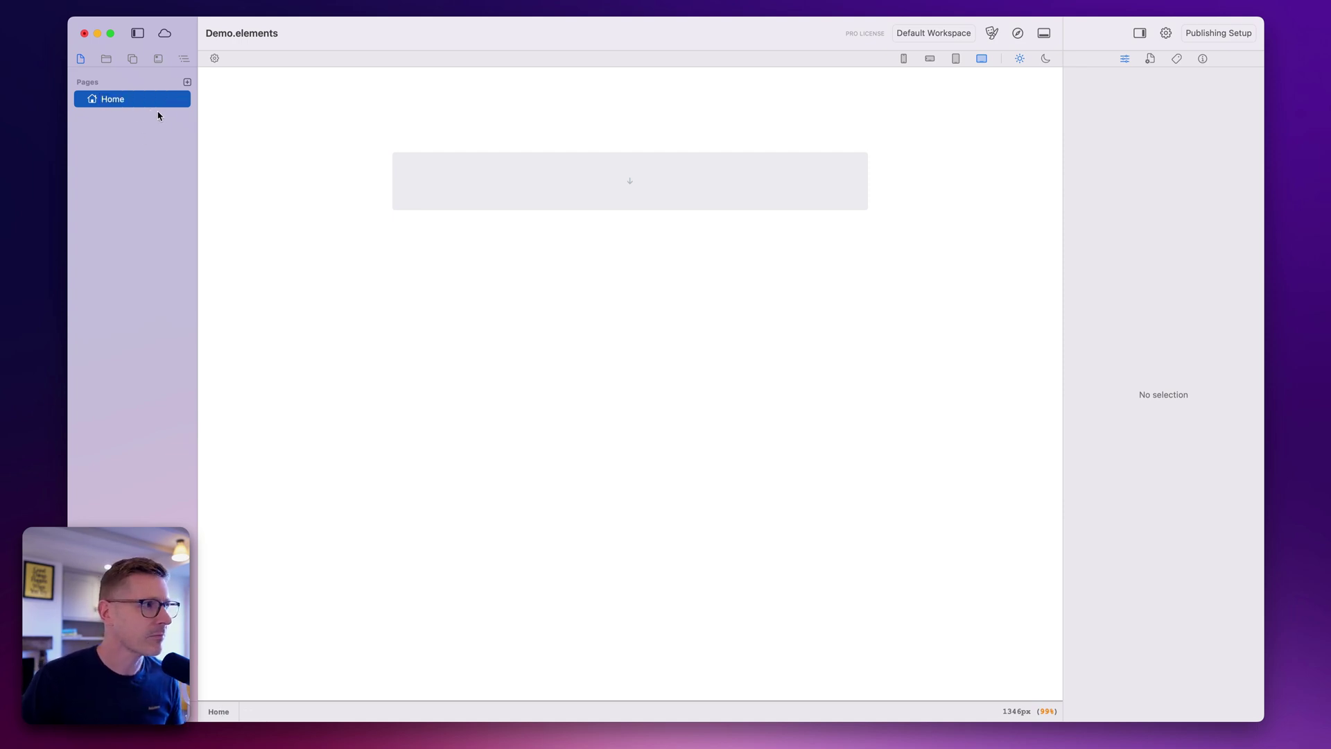
Step: Split the page structure outline out of the sidebar into its own column beside the page list
mouse_move(163, 105)
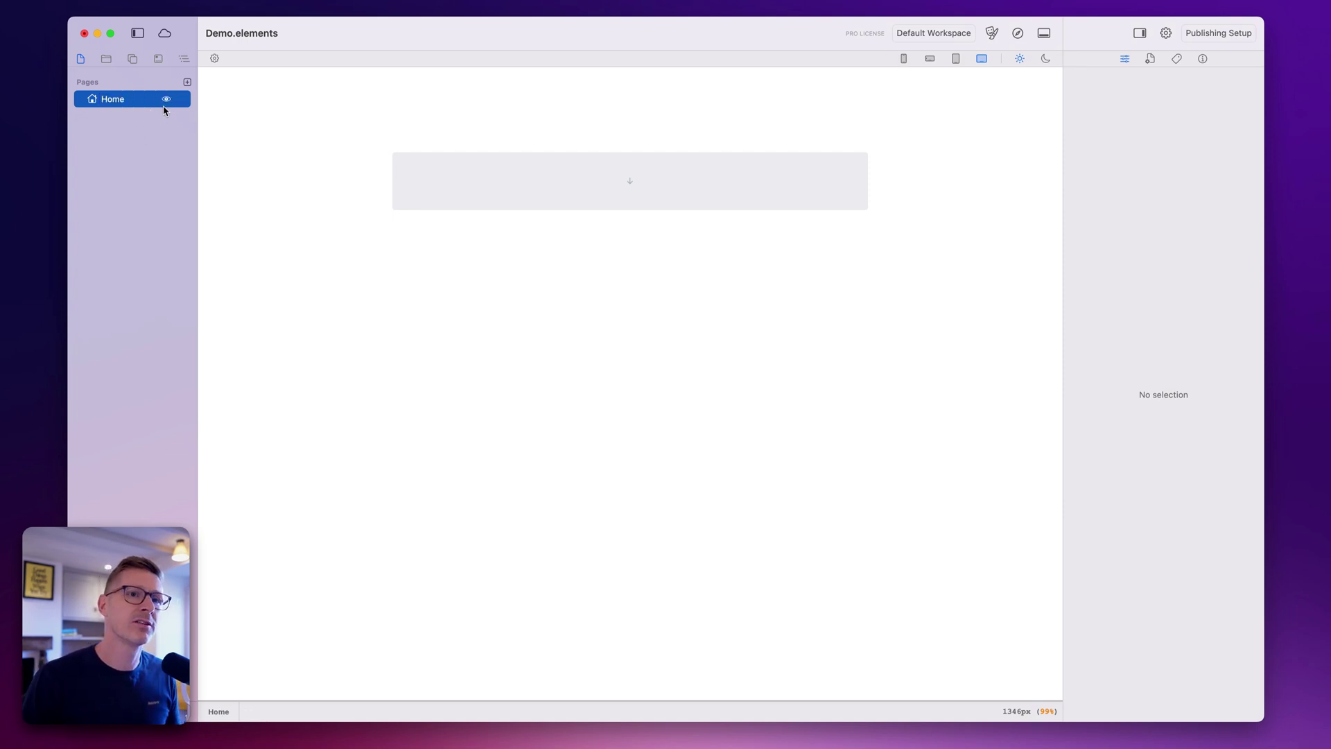
drag(164, 110, 203, 91)
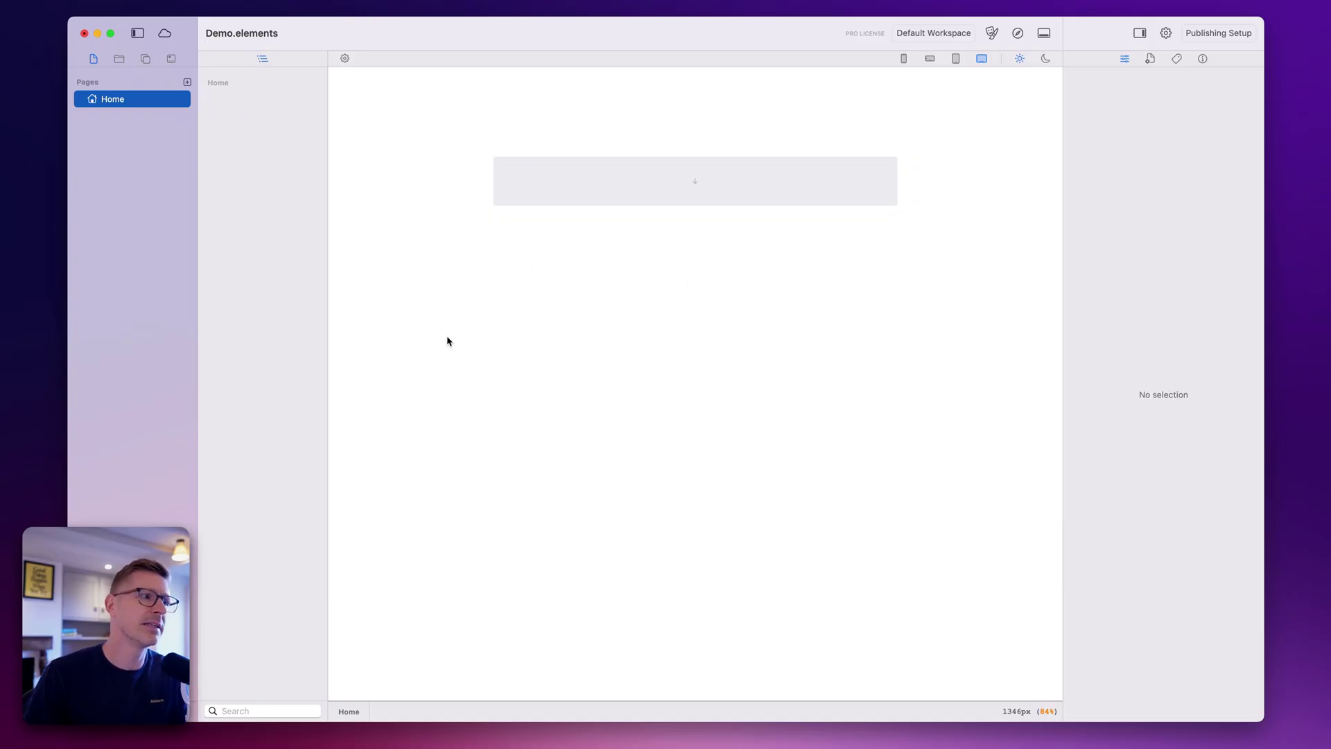
Step: Add a Container layout component to the empty Home page
click(146, 59)
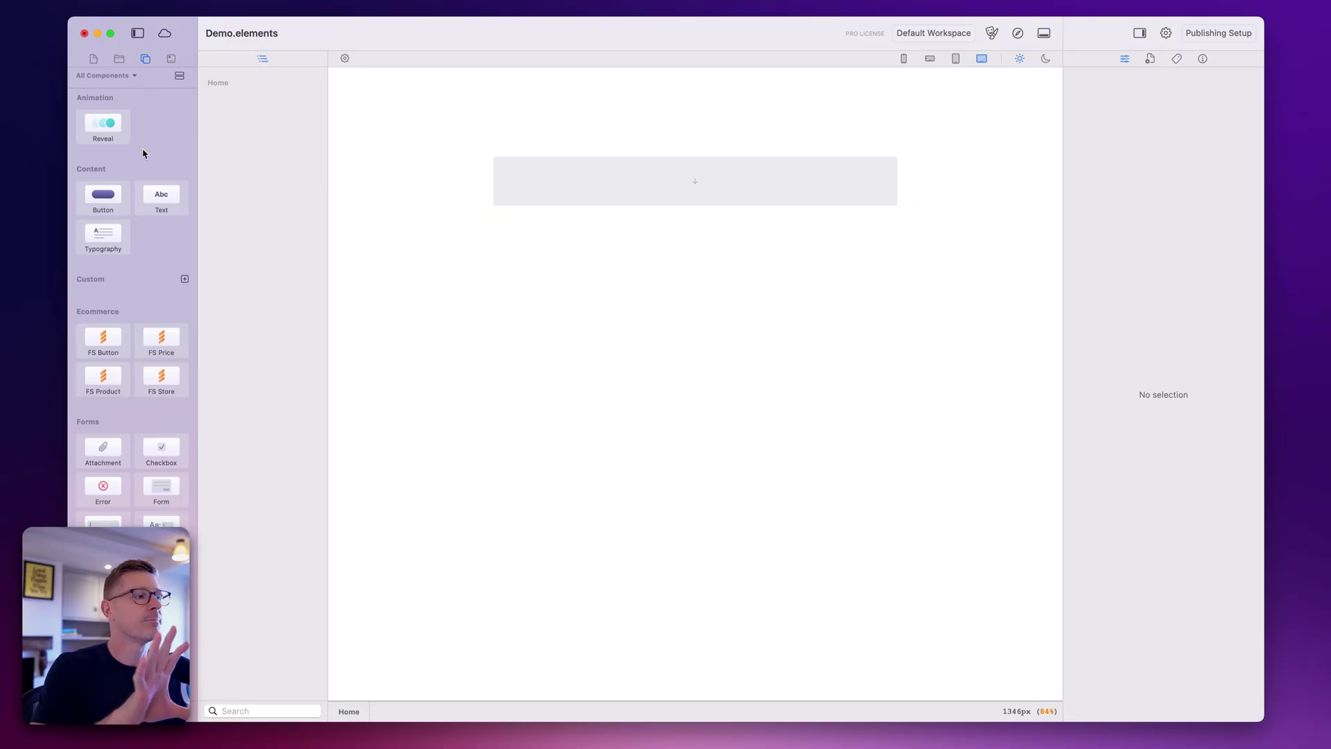
scroll(140, 242, down, 1)
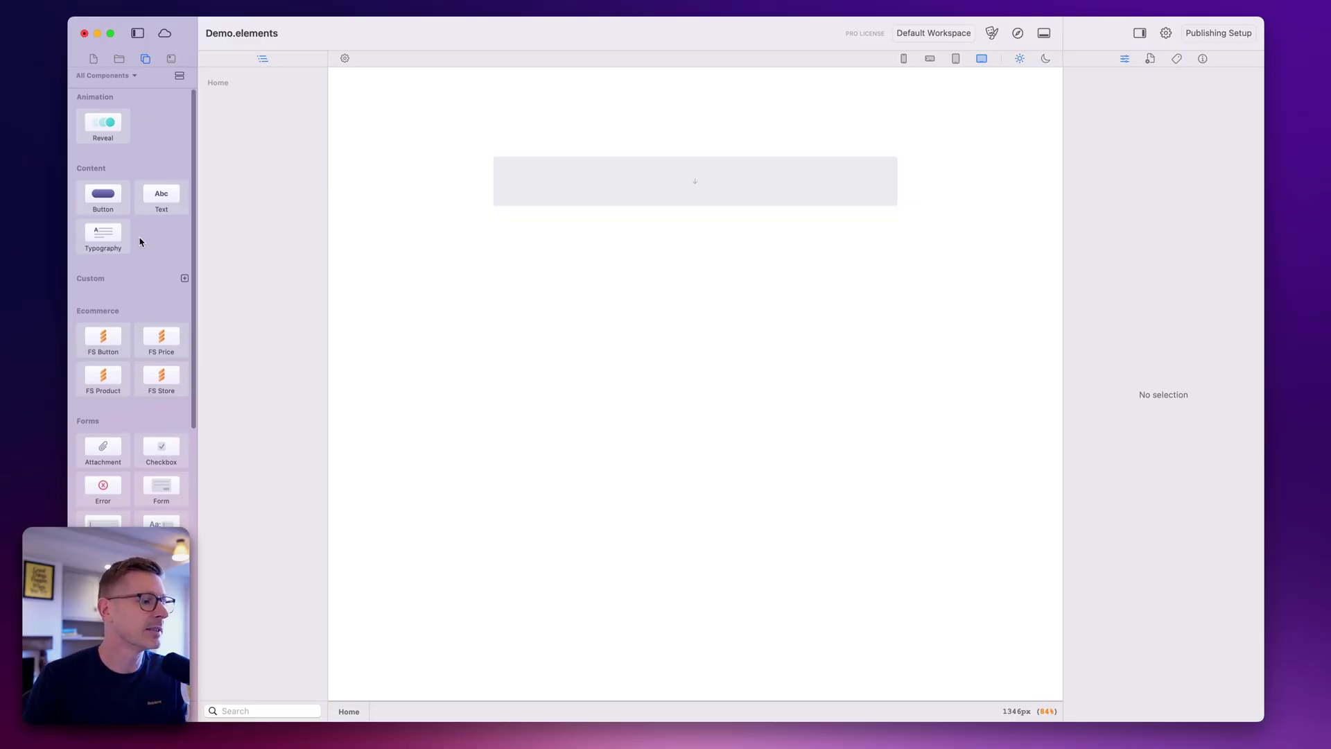
scroll(140, 241, down, 10)
drag(150, 367, 665, 200)
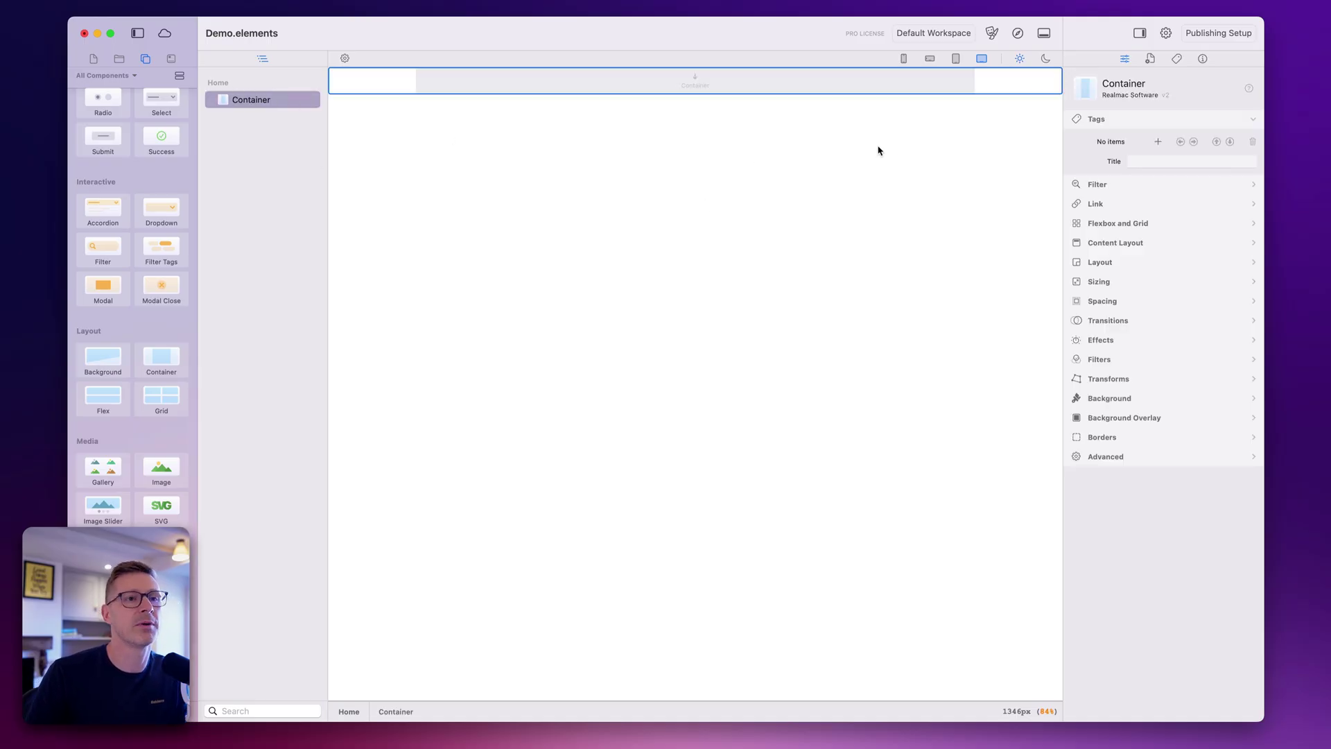
Step: Set the container's background type to Static
click(1148, 401)
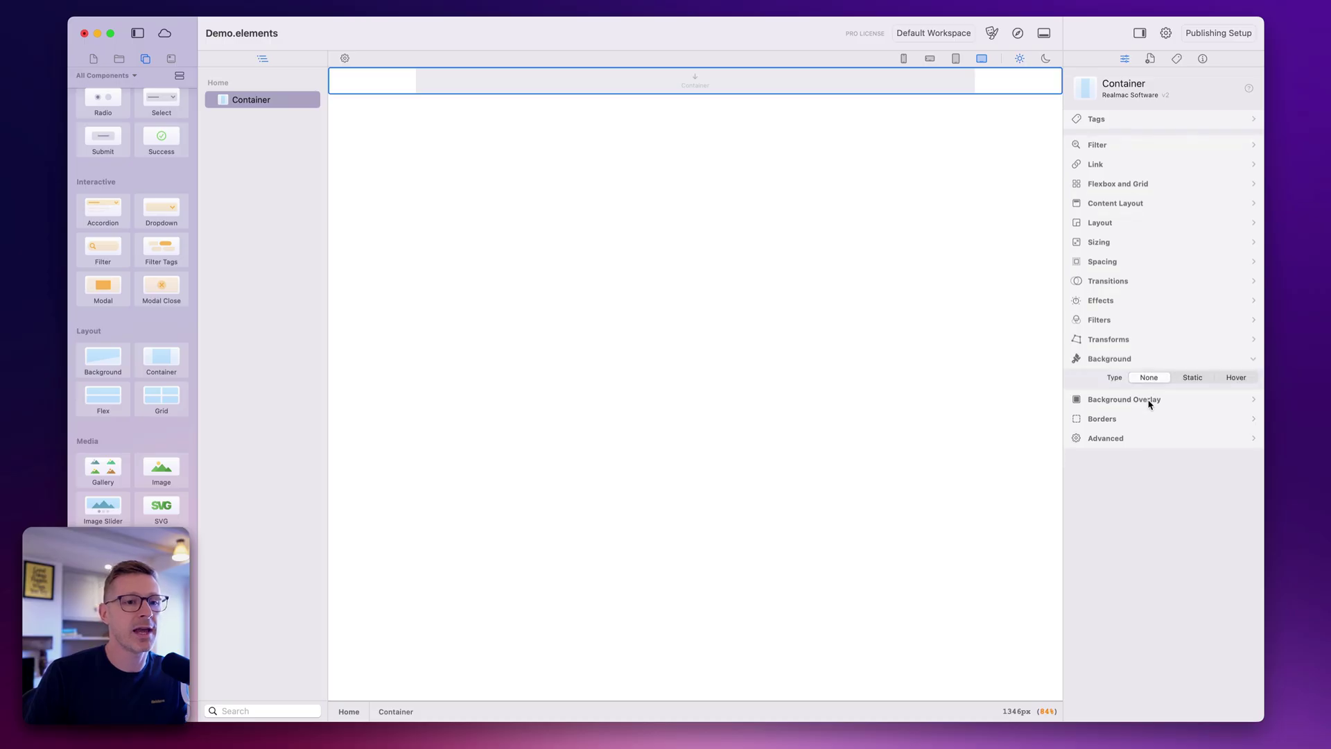
click(1187, 374)
click(1139, 354)
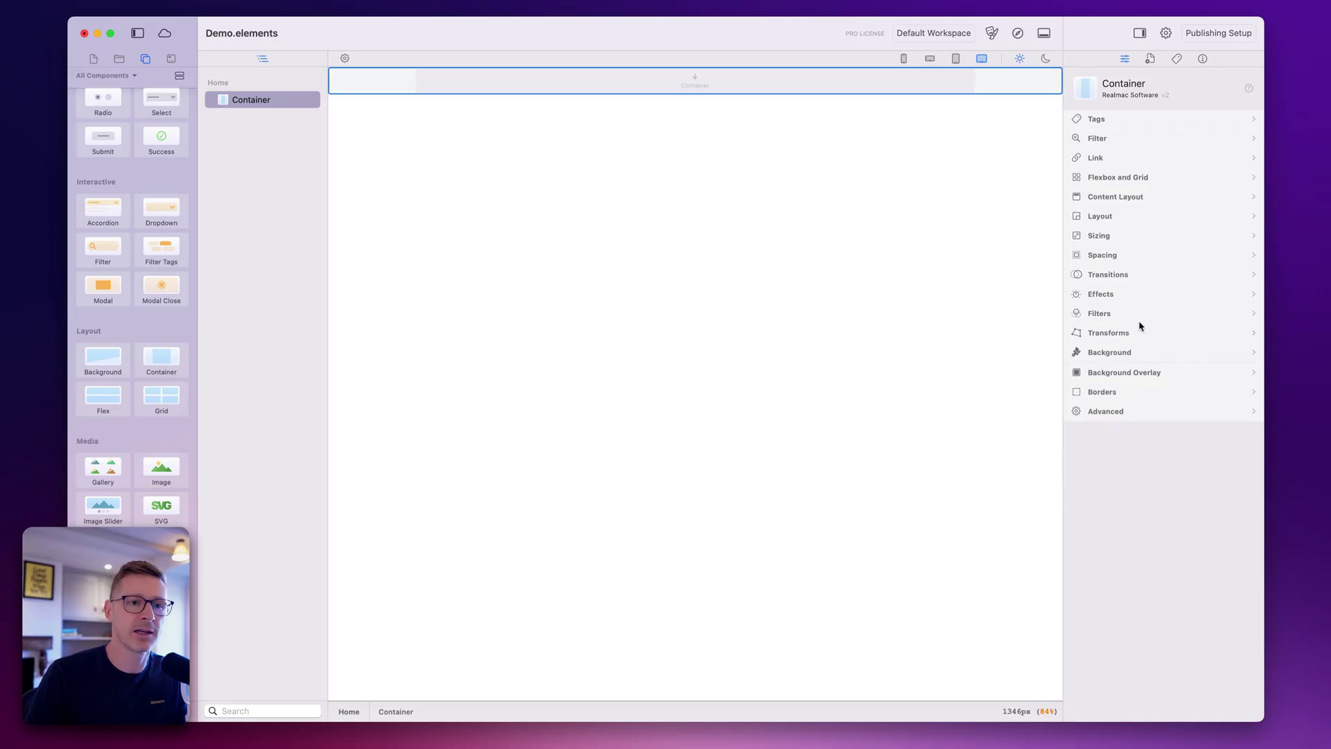
Step: Set the container's top and bottom padding to 20, leaving its side padding unchanged
click(1136, 256)
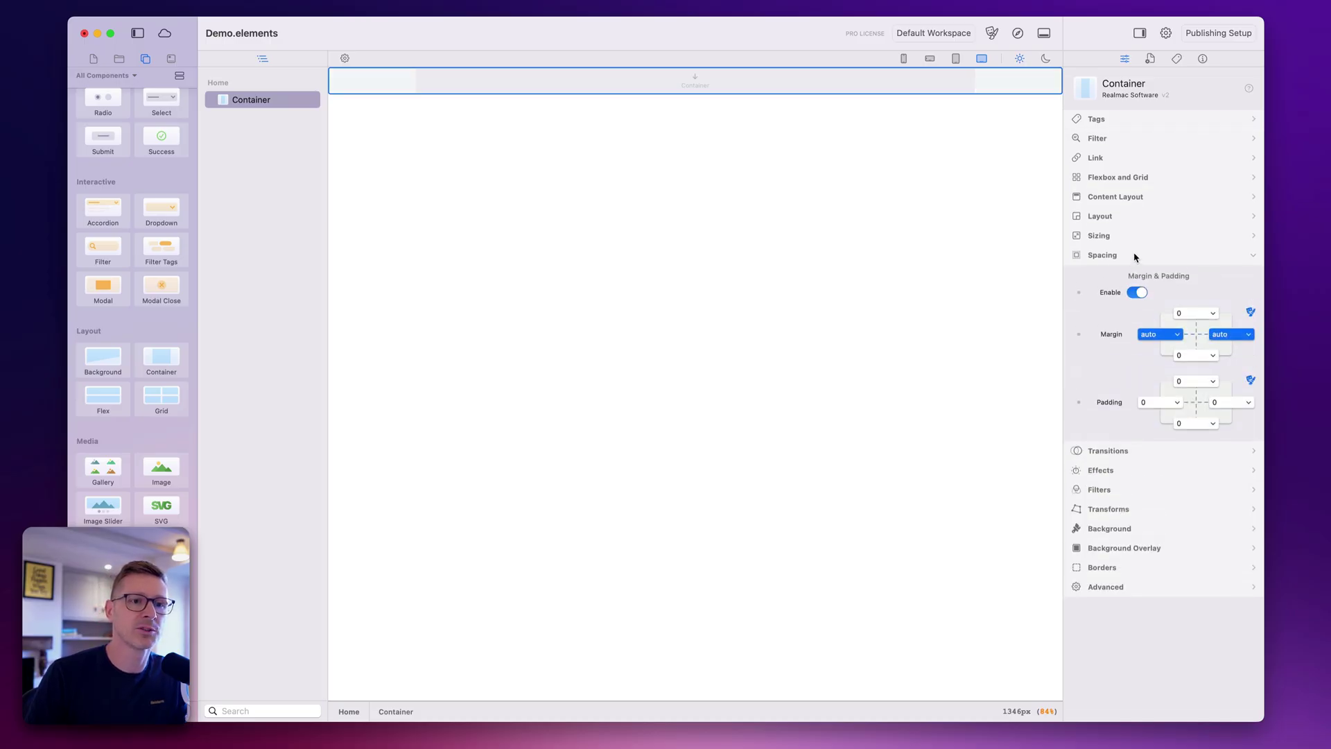
click(1196, 382)
click(1187, 579)
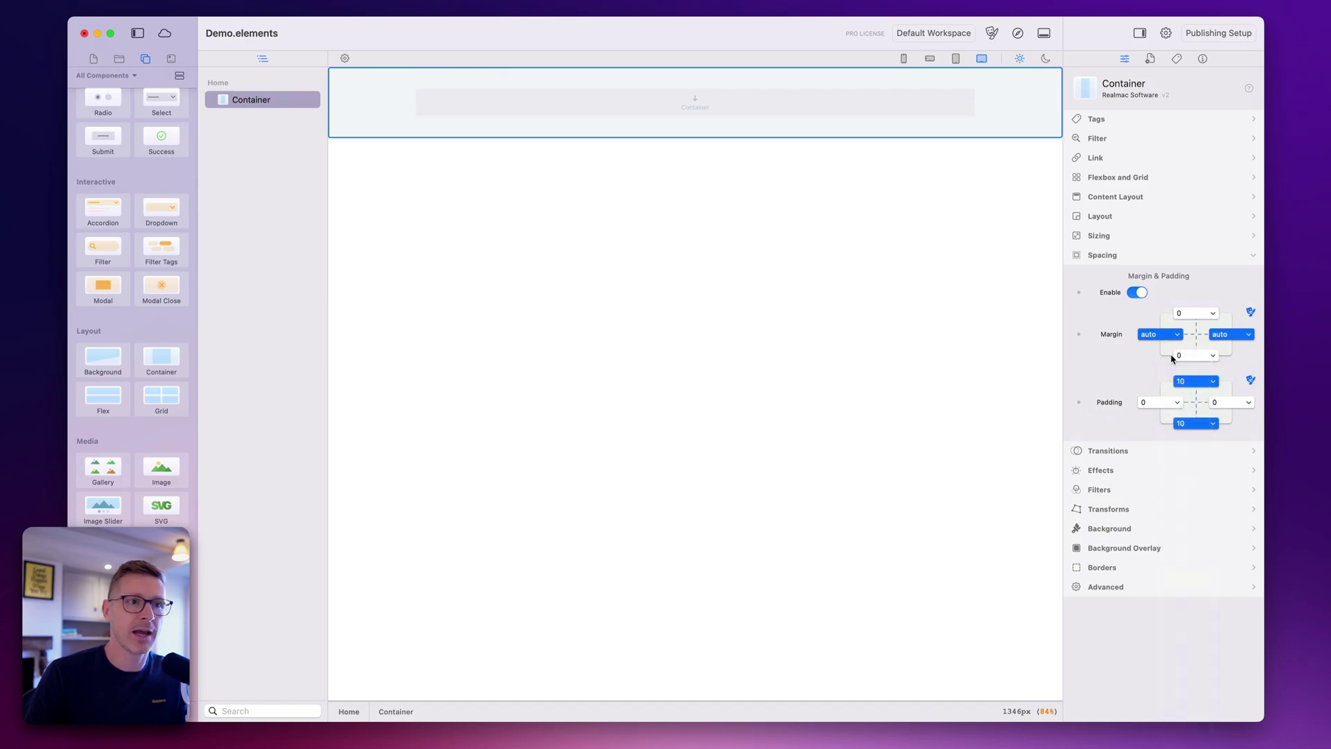
click(1202, 381)
click(1187, 450)
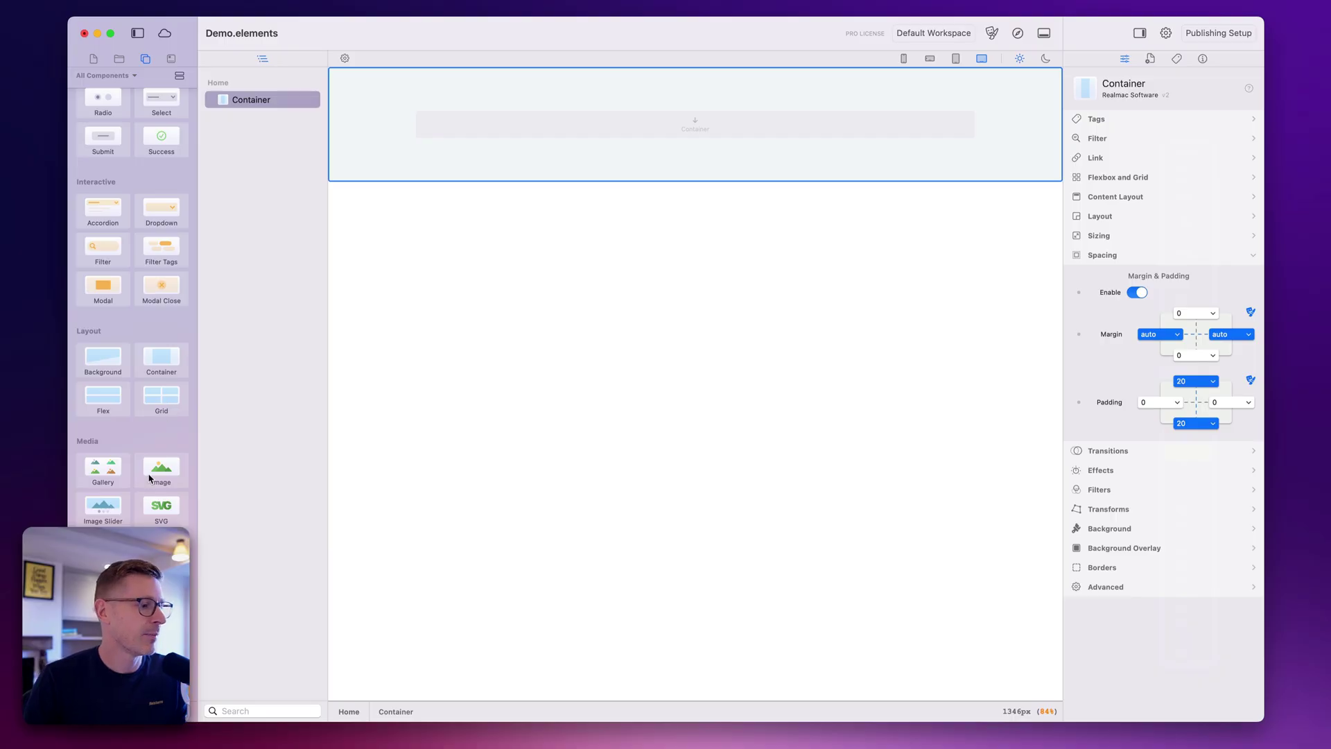
Step: Add a Menu component to the Home page above the container
scroll(150, 485, down, 1)
drag(496, 253, 565, 77)
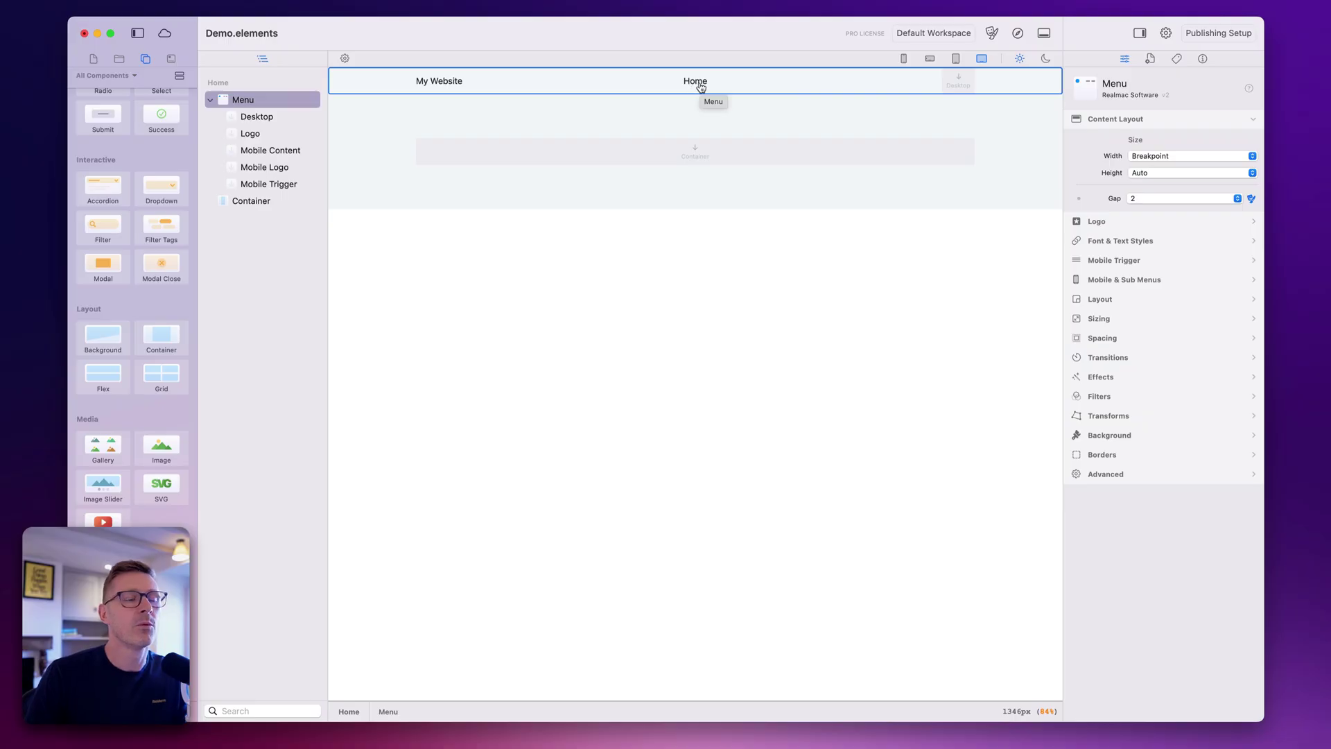
Step: Add a new page to the site and name it Contact
click(95, 60)
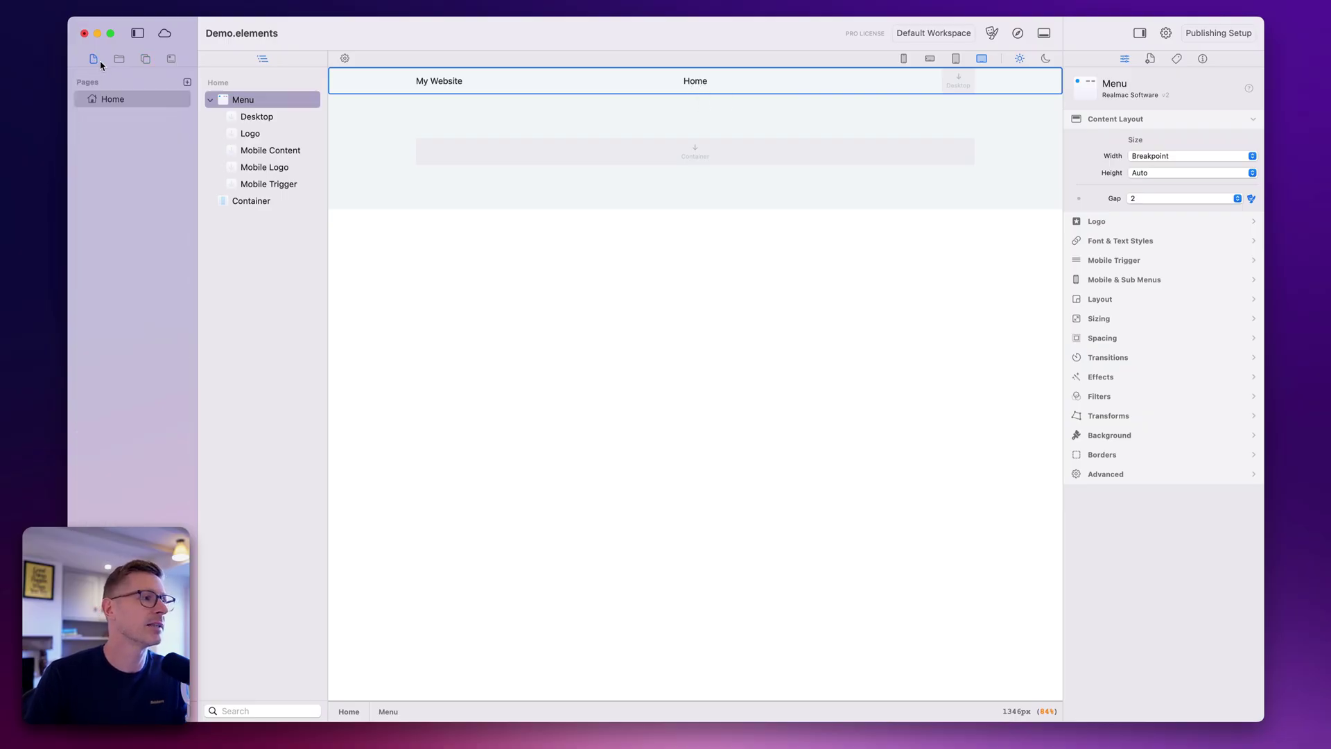
click(187, 82)
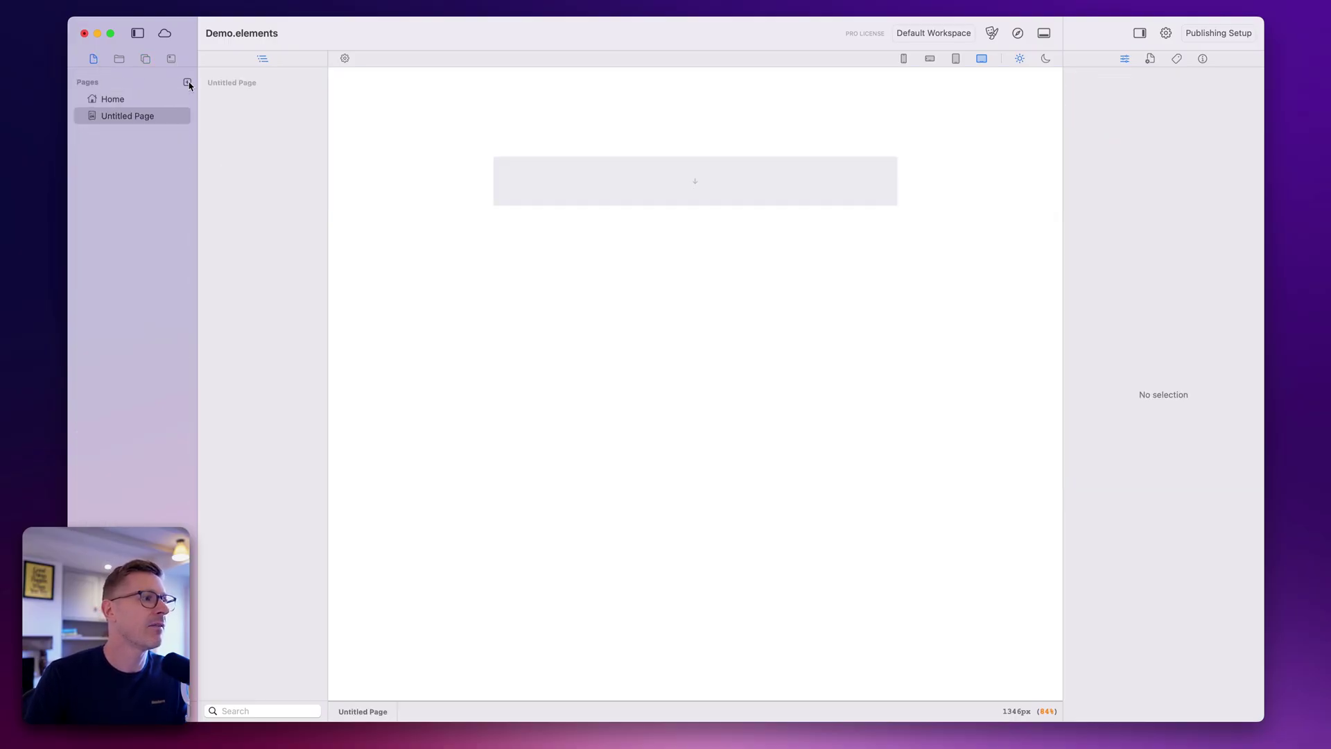
double_click(136, 117)
text(Contact)
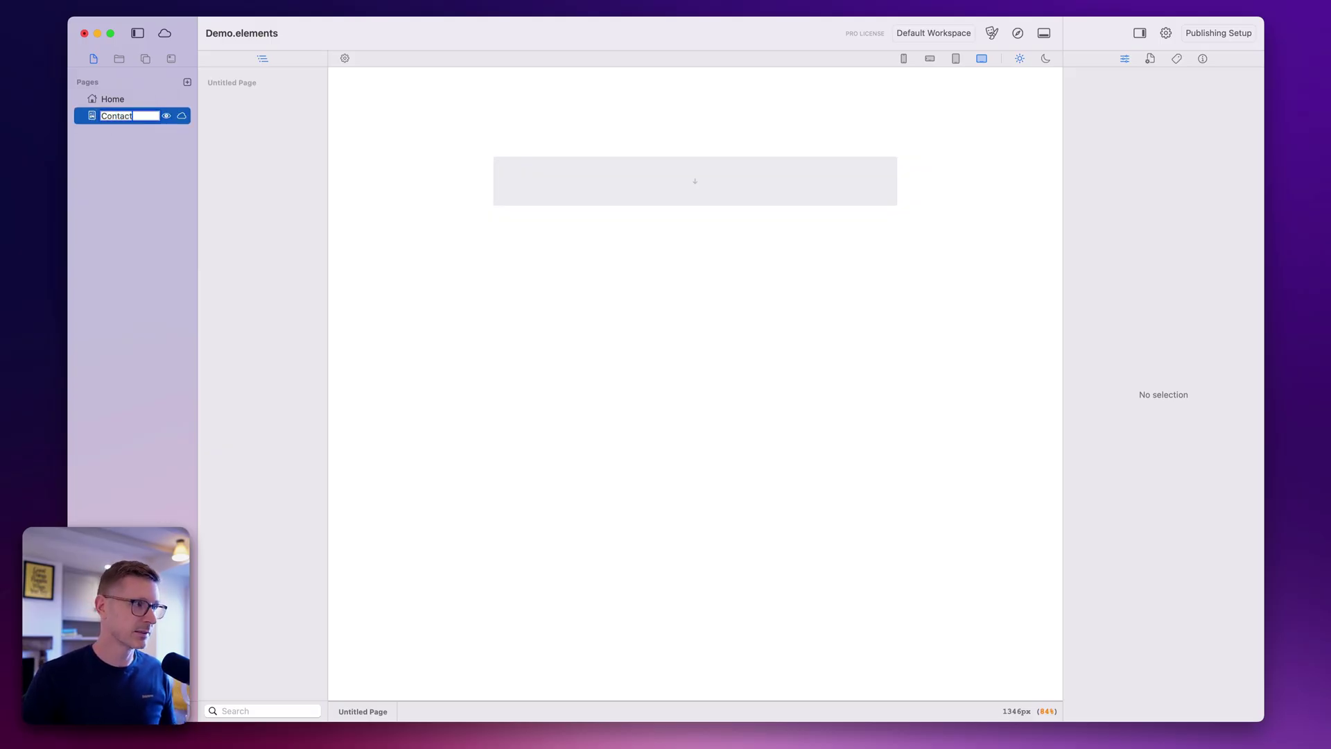
key(Return)
Step: Create a folder named Projects below the Home page and return to the Home page
click(114, 99)
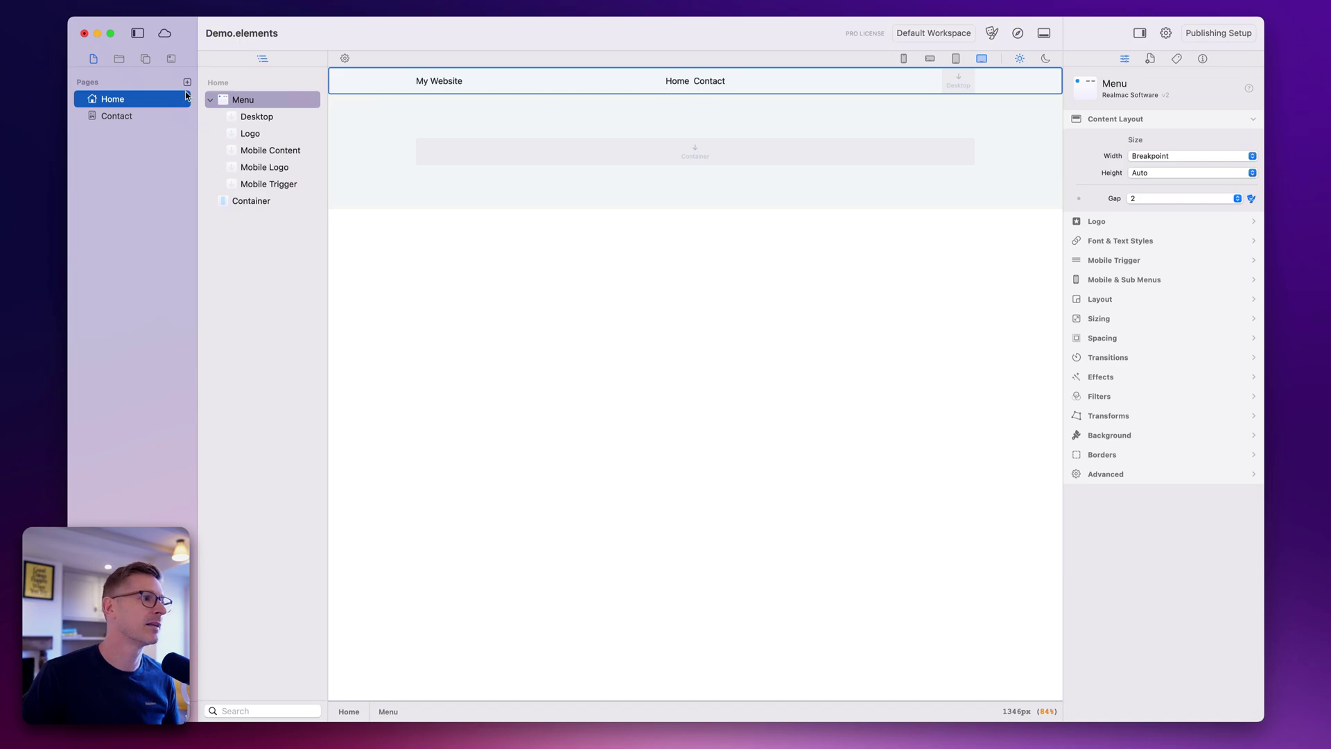
right_click(163, 99)
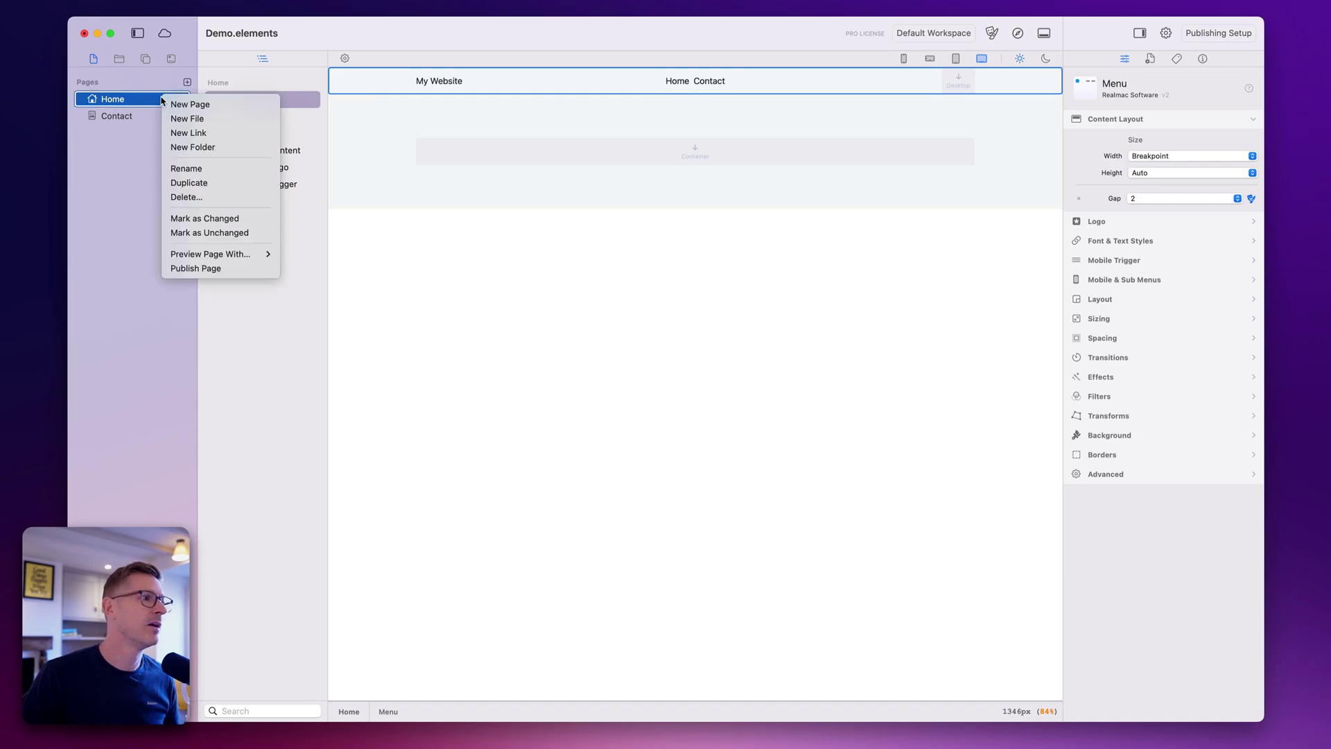
click(248, 147)
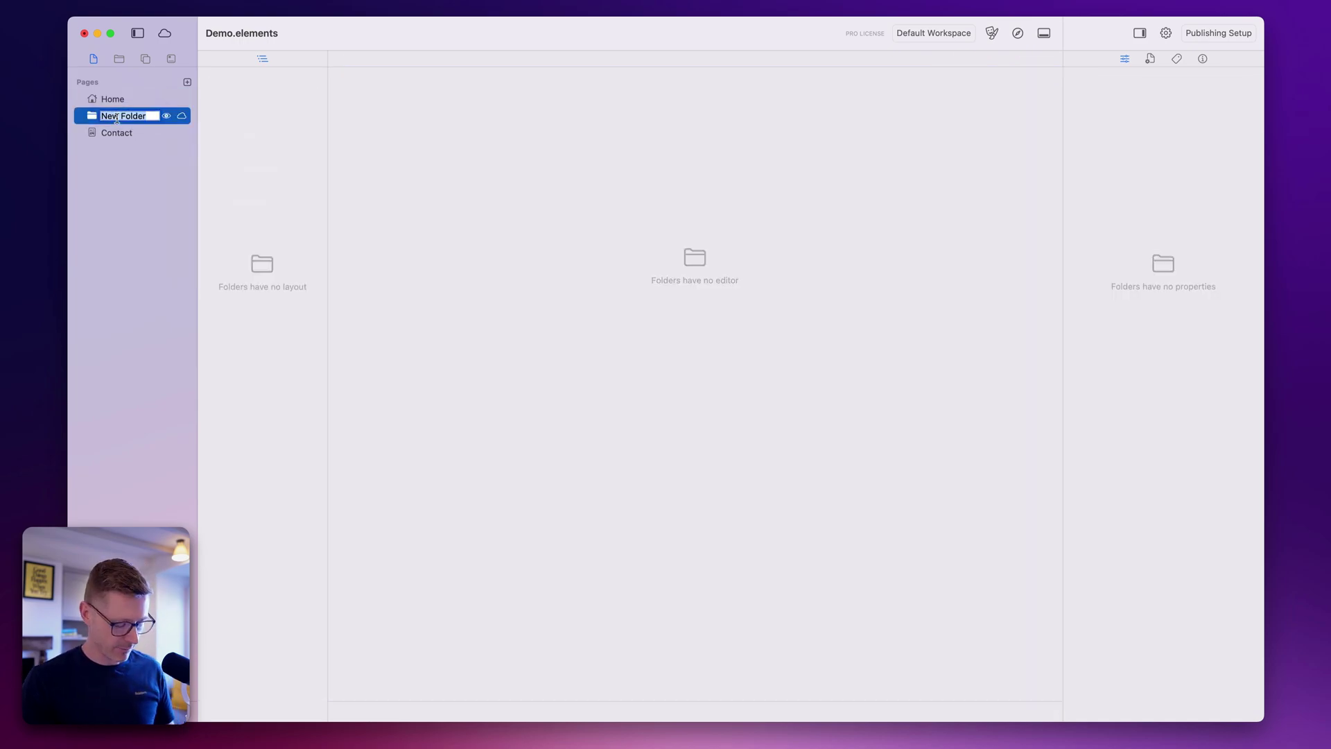
text(Projects)
key(Return)
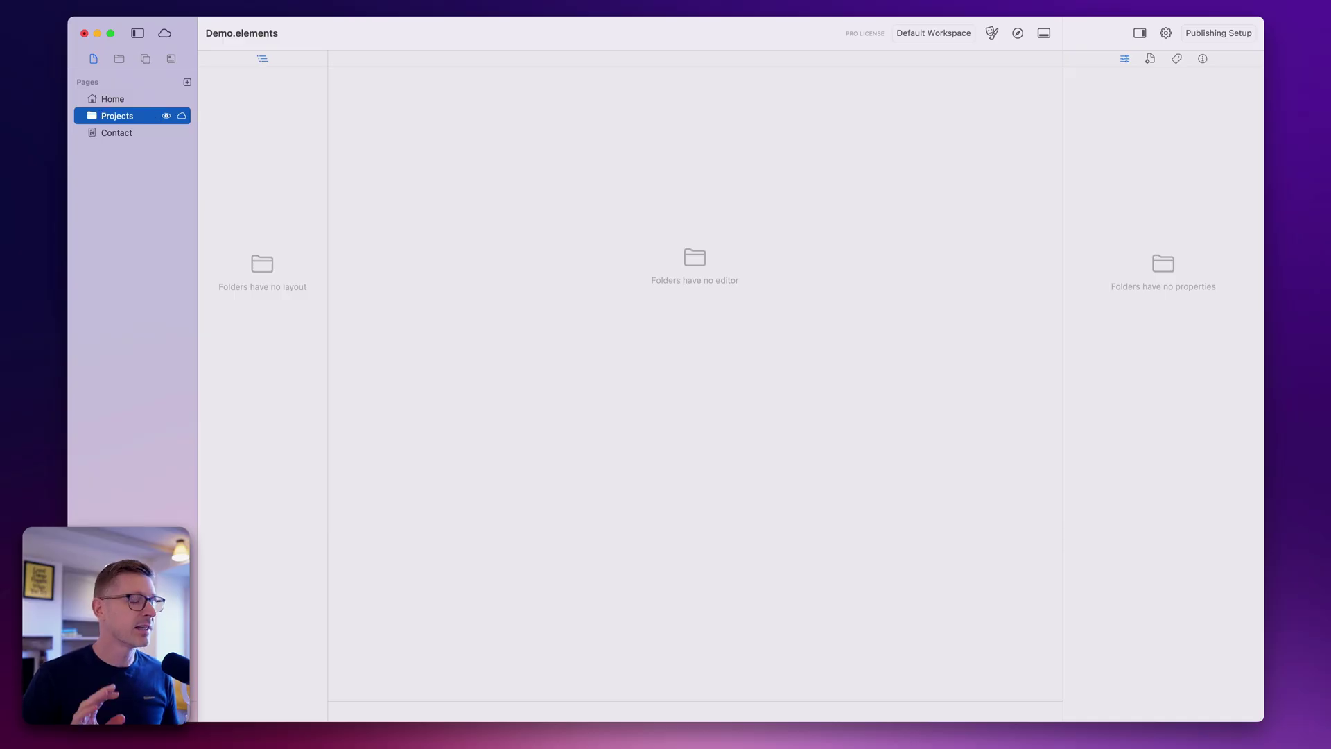
click(145, 103)
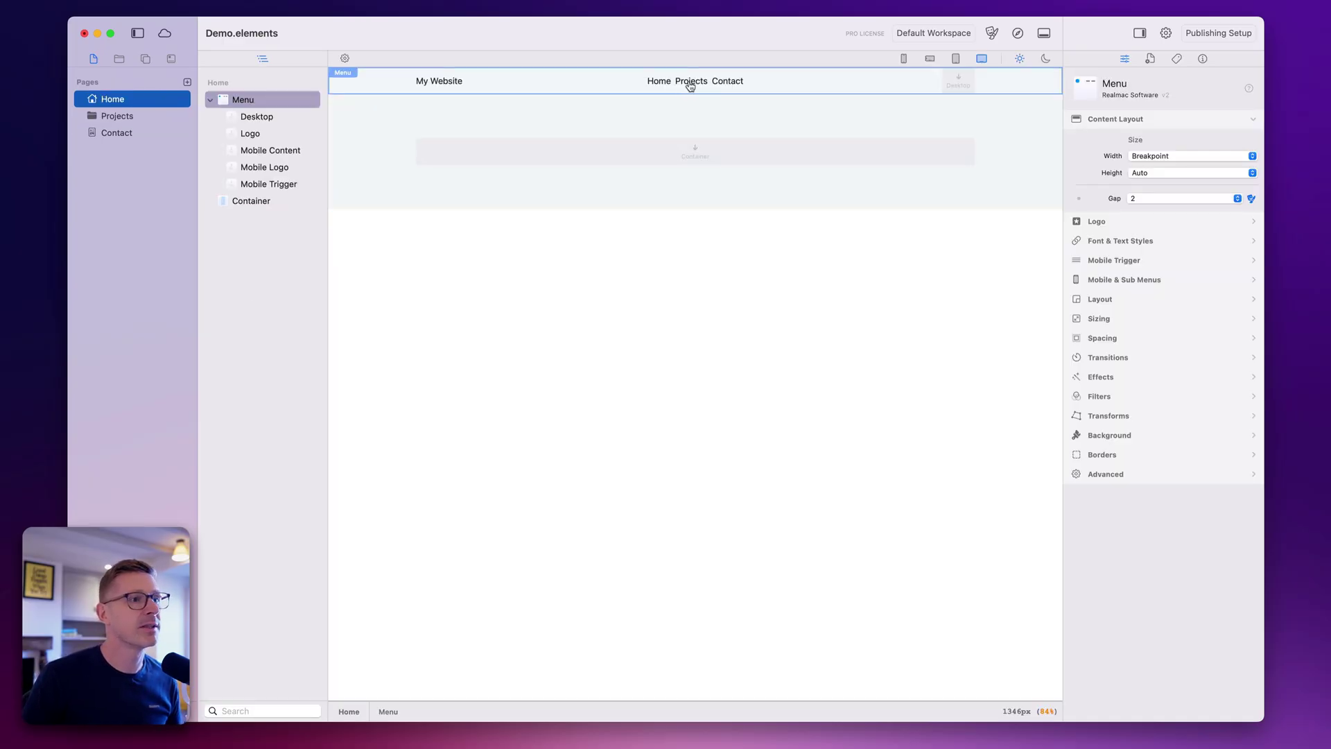
Step: Add a new page inside the Projects folder and name it Project 1
click(130, 117)
right_click(119, 114)
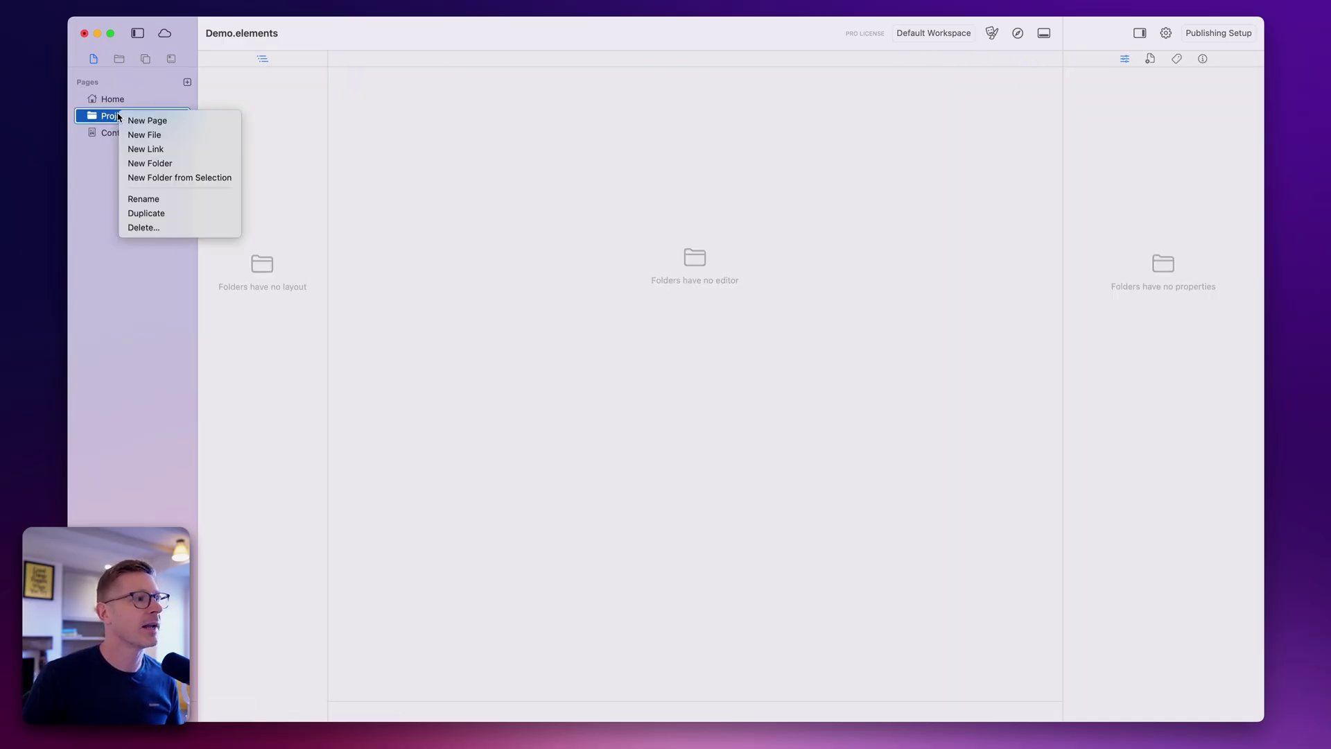
click(187, 123)
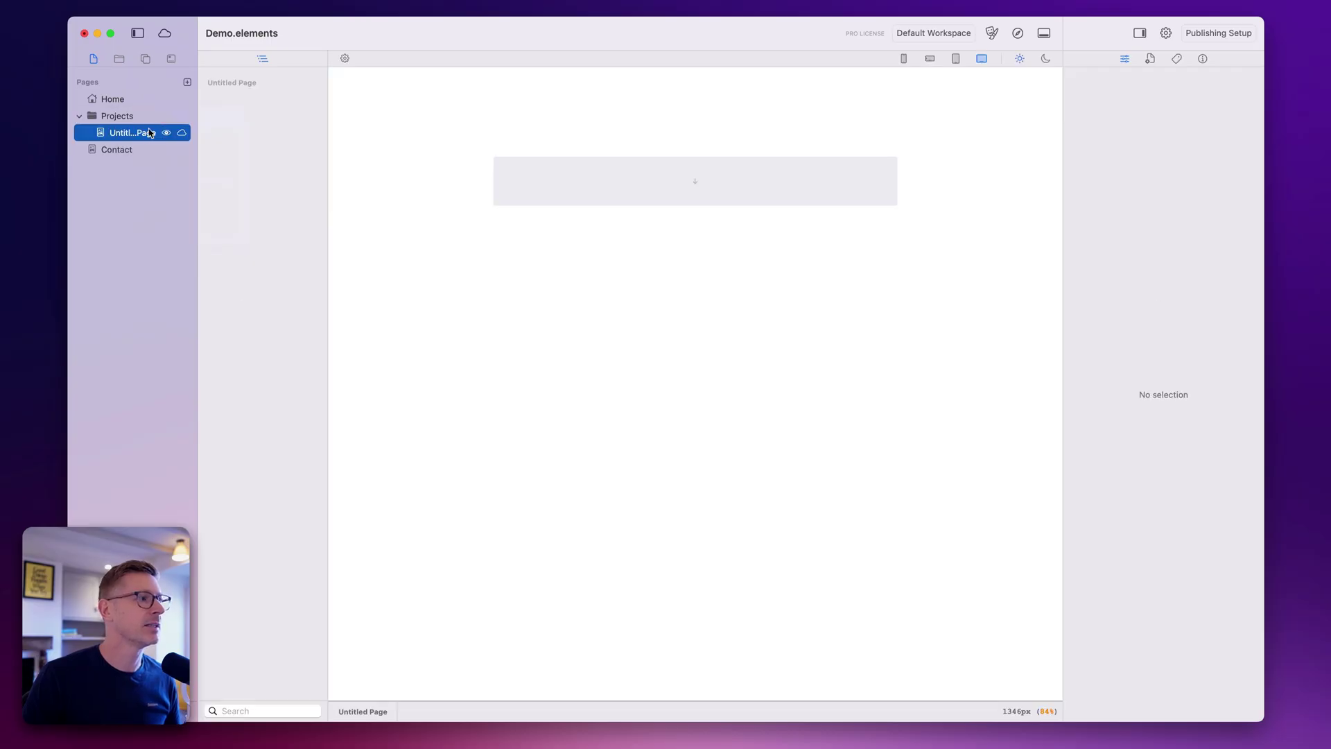
double_click(130, 133)
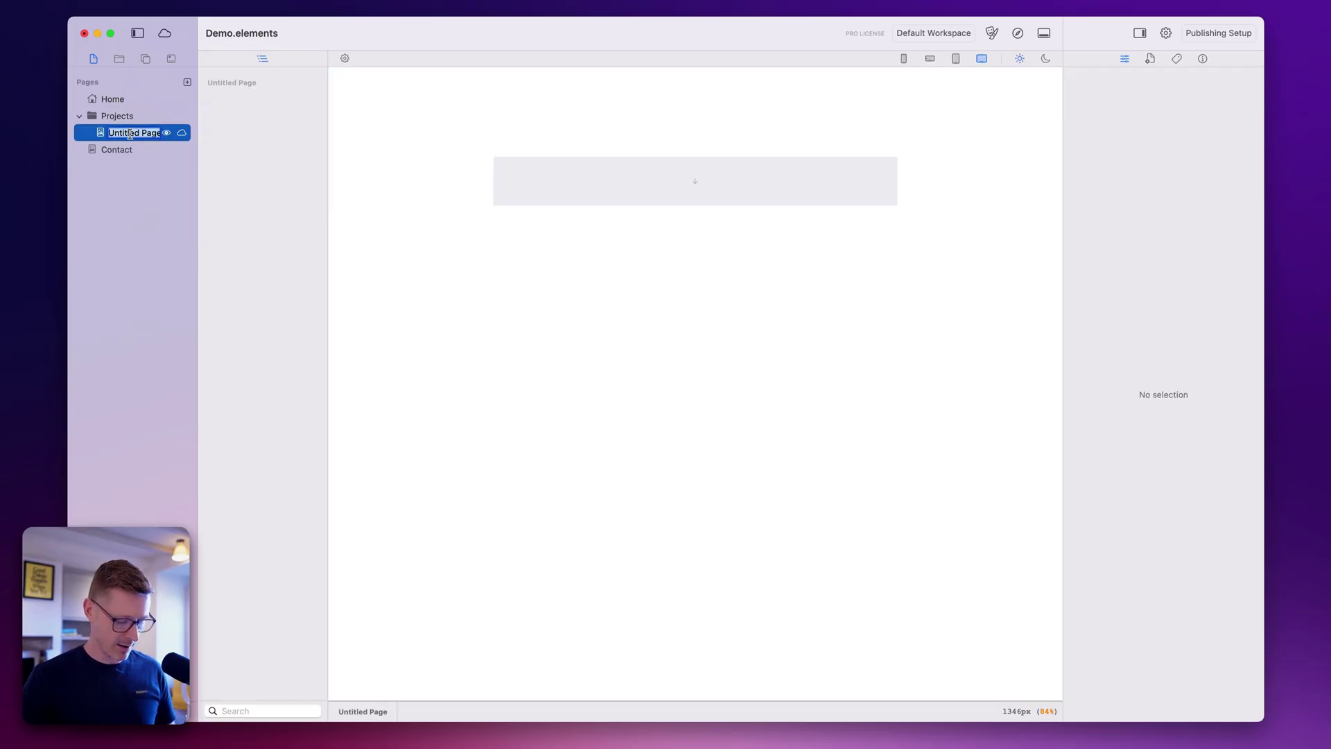
text(Project 1)
key(Return)
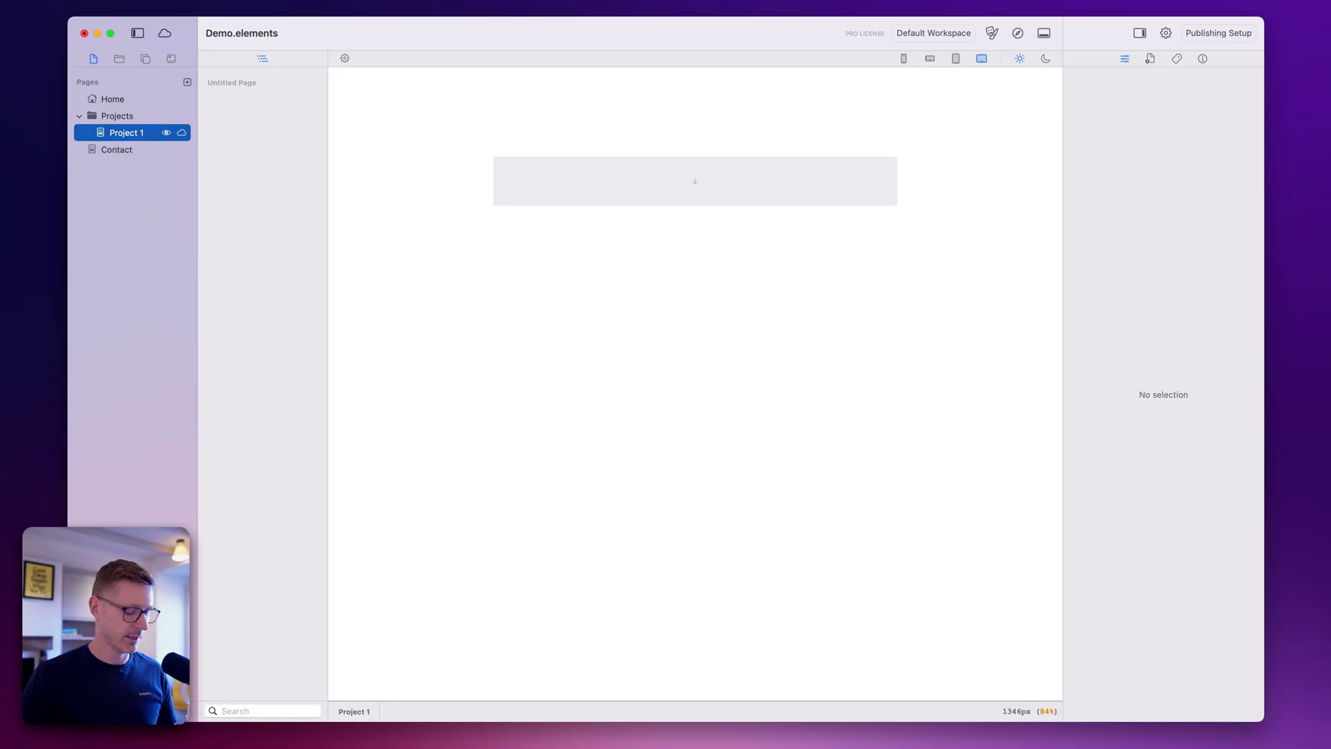
Step: Duplicate the Project 1 page, rename the copy Project 2, and return to the Home page
right_click(124, 137)
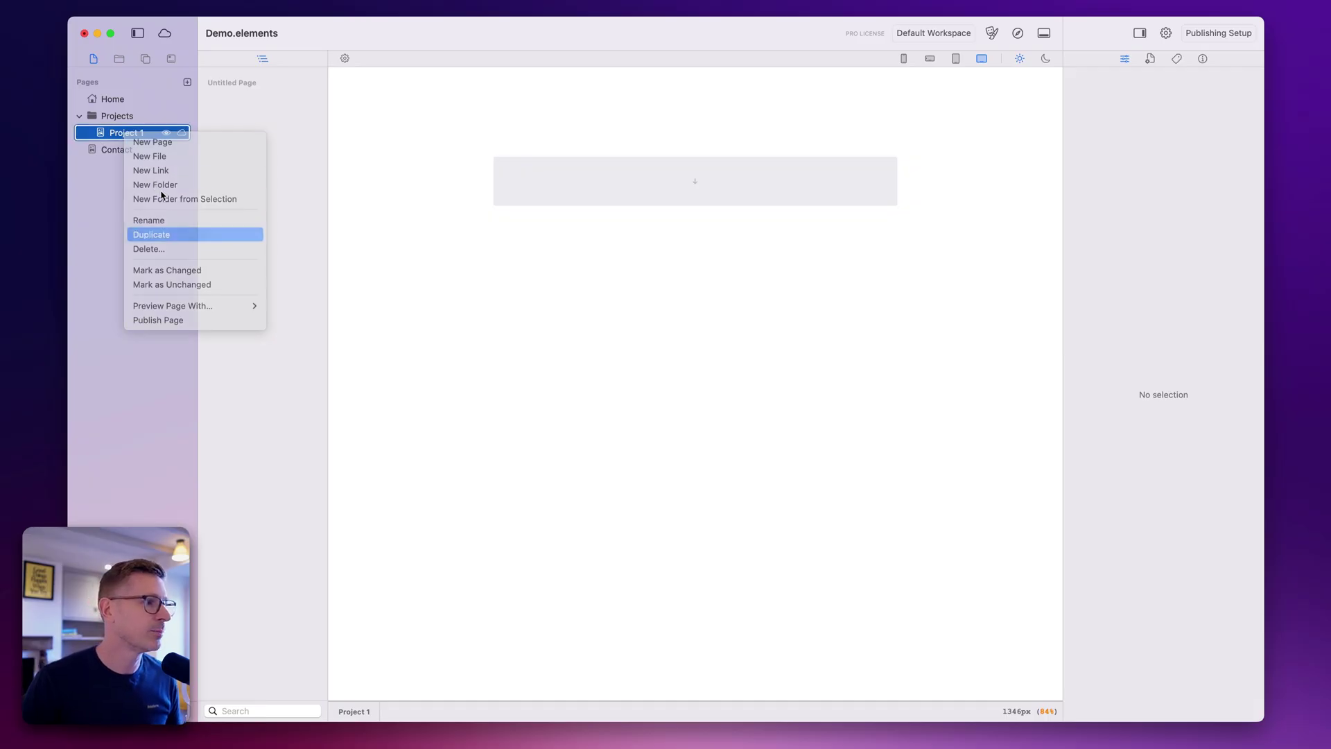
click(160, 232)
key(Return)
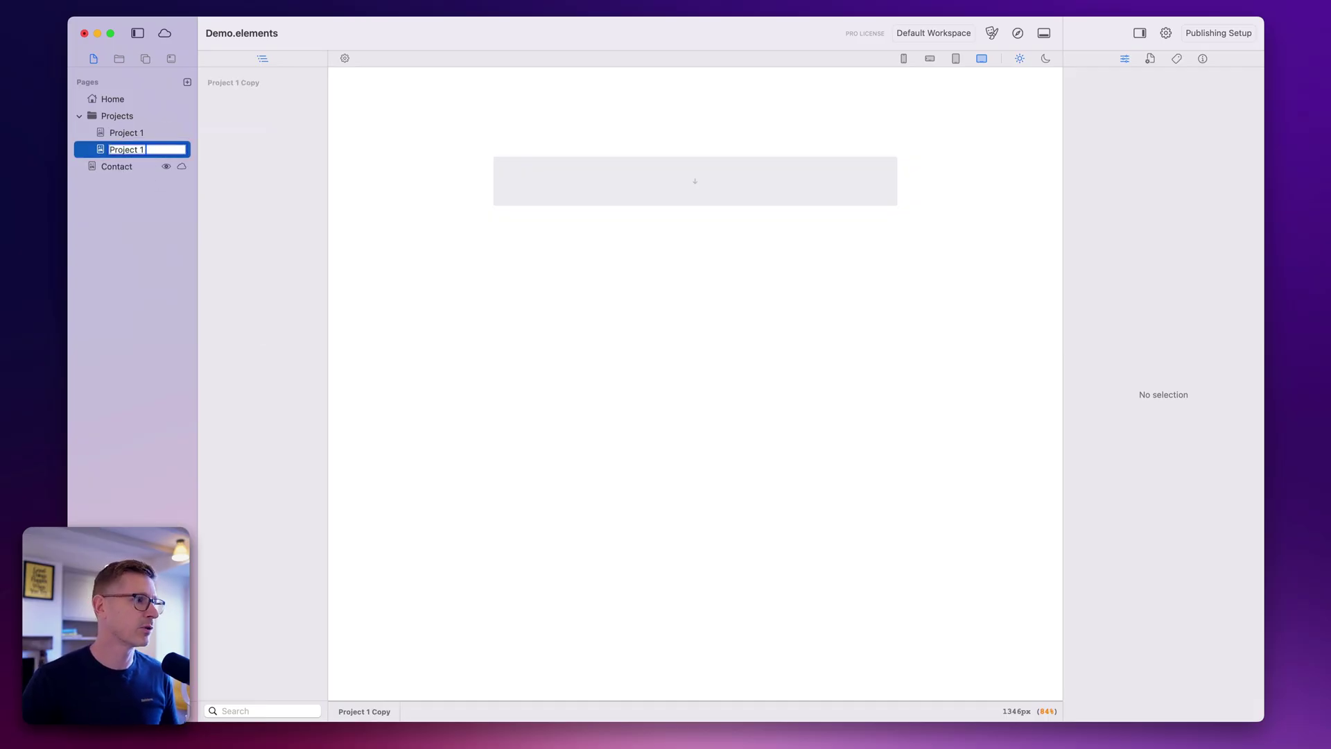
text(Project 2)
key(Return)
click(121, 97)
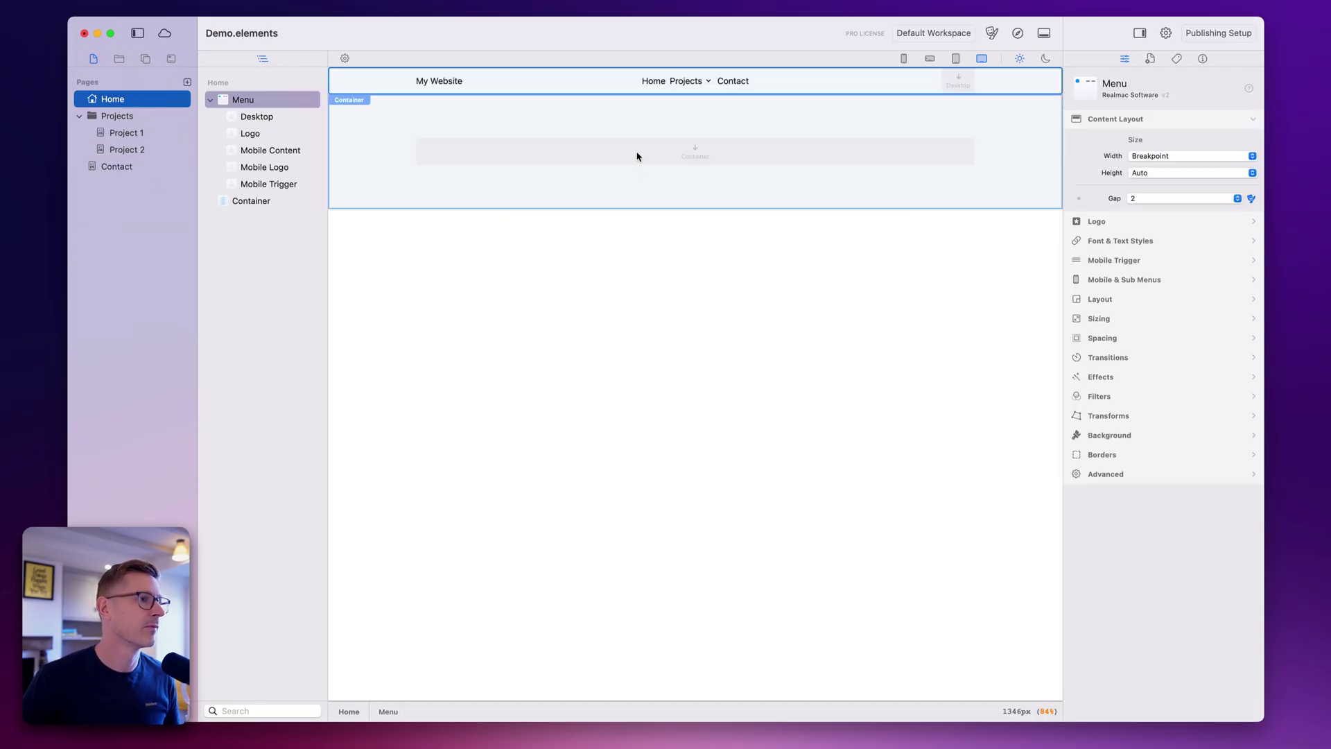
Step: Preview the Home page in the browser, check the Projects submenu, and return to the Elements editor
click(997, 35)
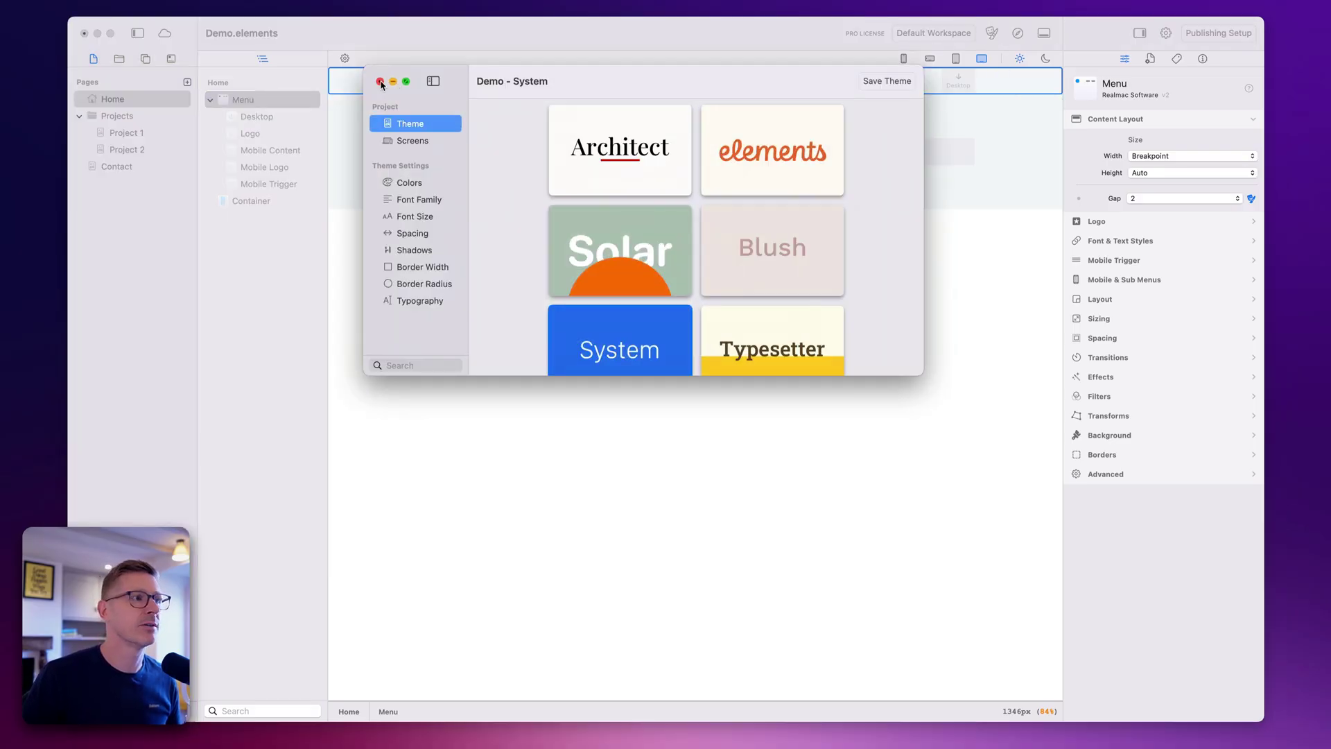
click(381, 82)
click(1018, 33)
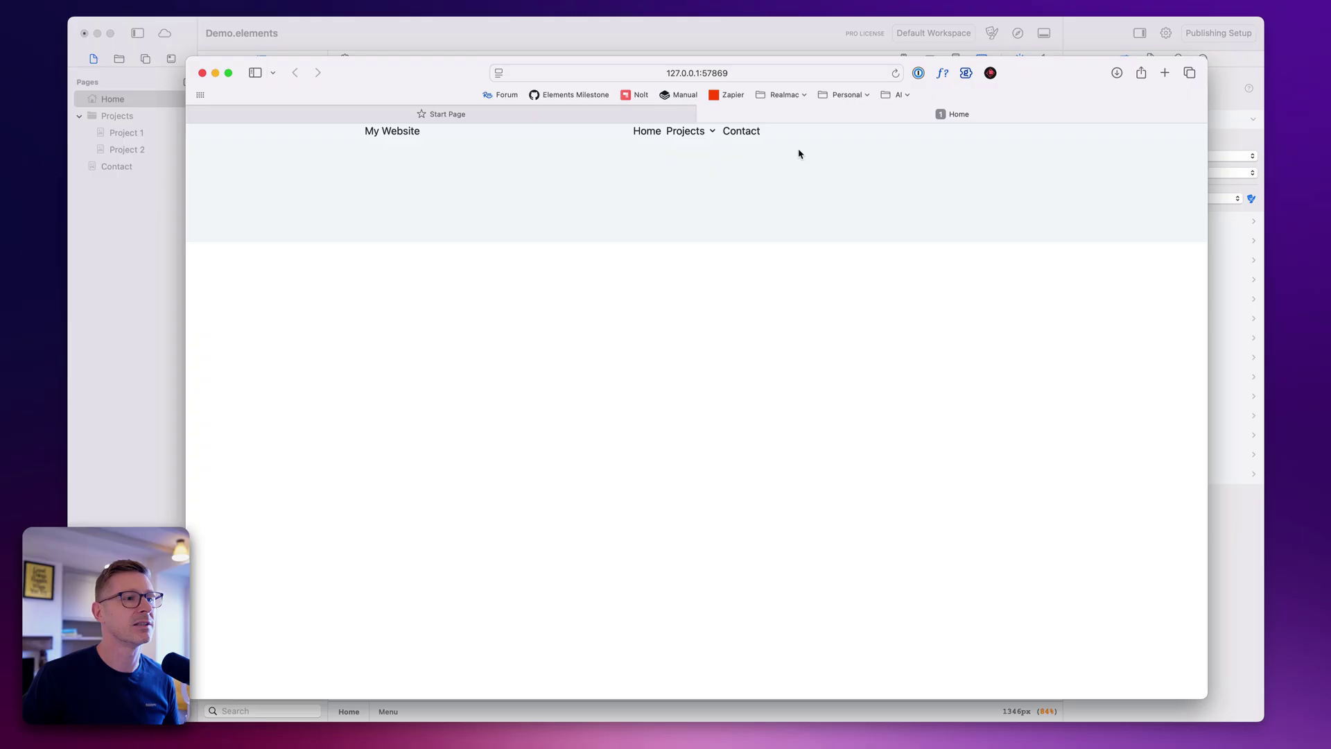
mouse_move(699, 135)
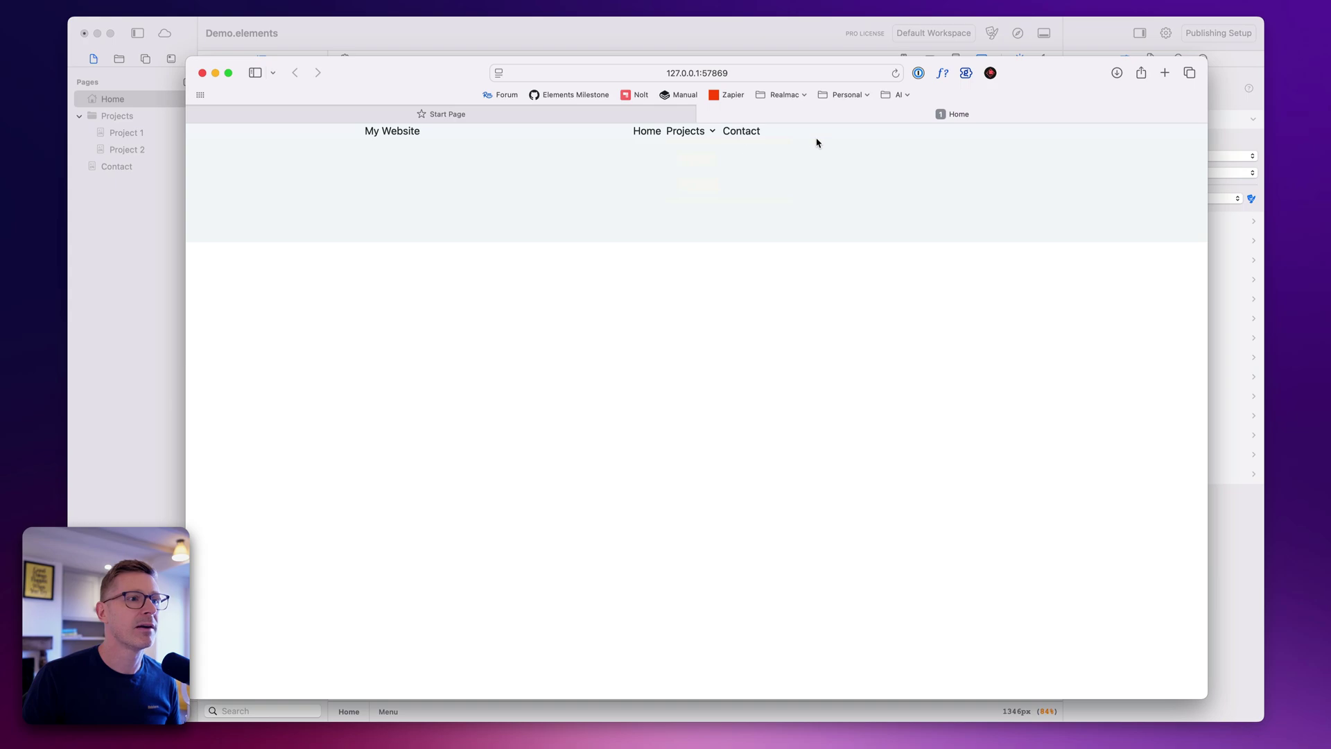
click(725, 21)
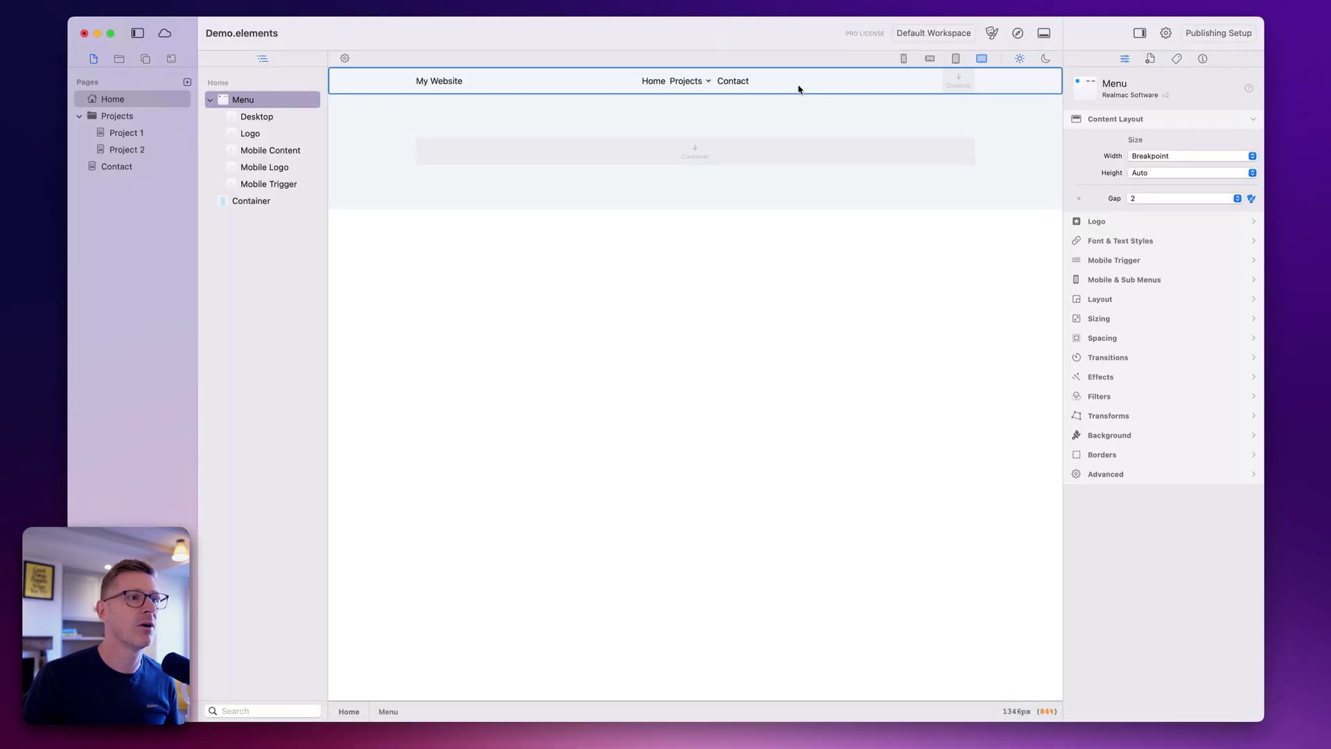
Step: Set the gap between the Menu items to 8
click(589, 109)
click(589, 86)
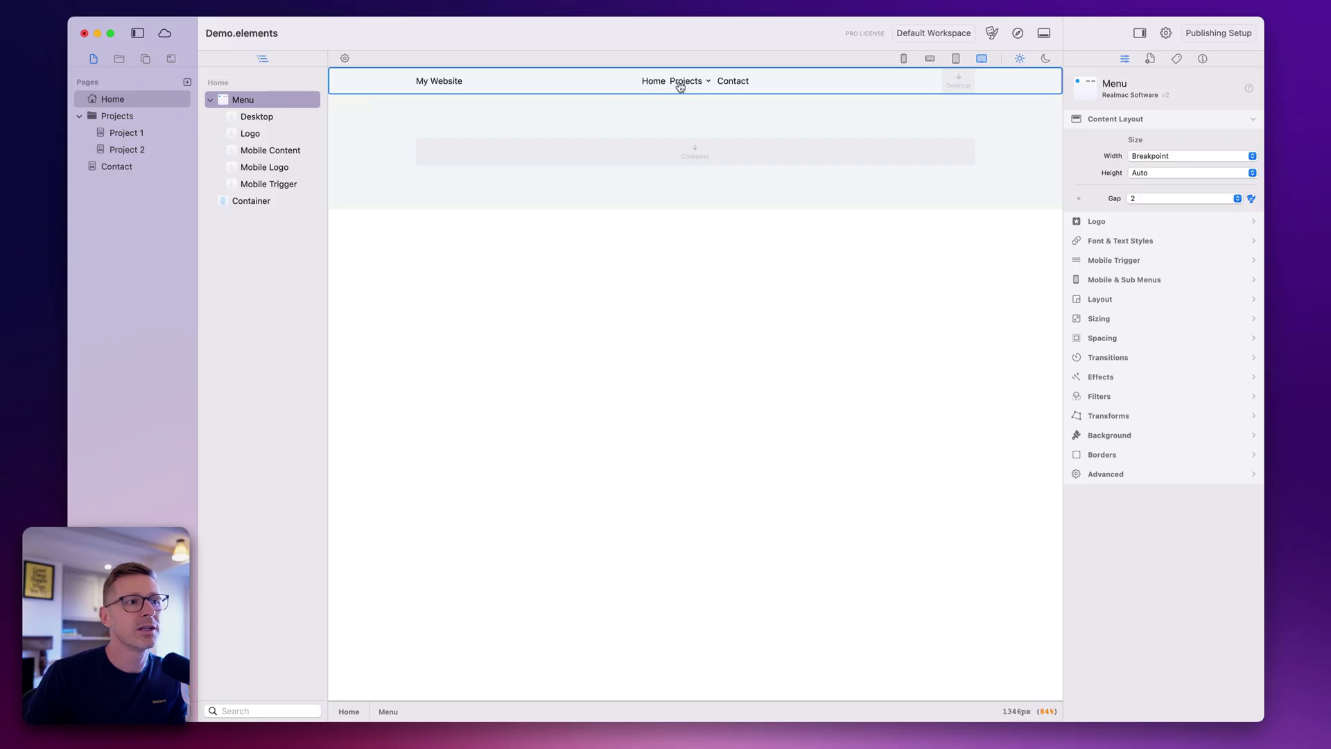
click(1155, 199)
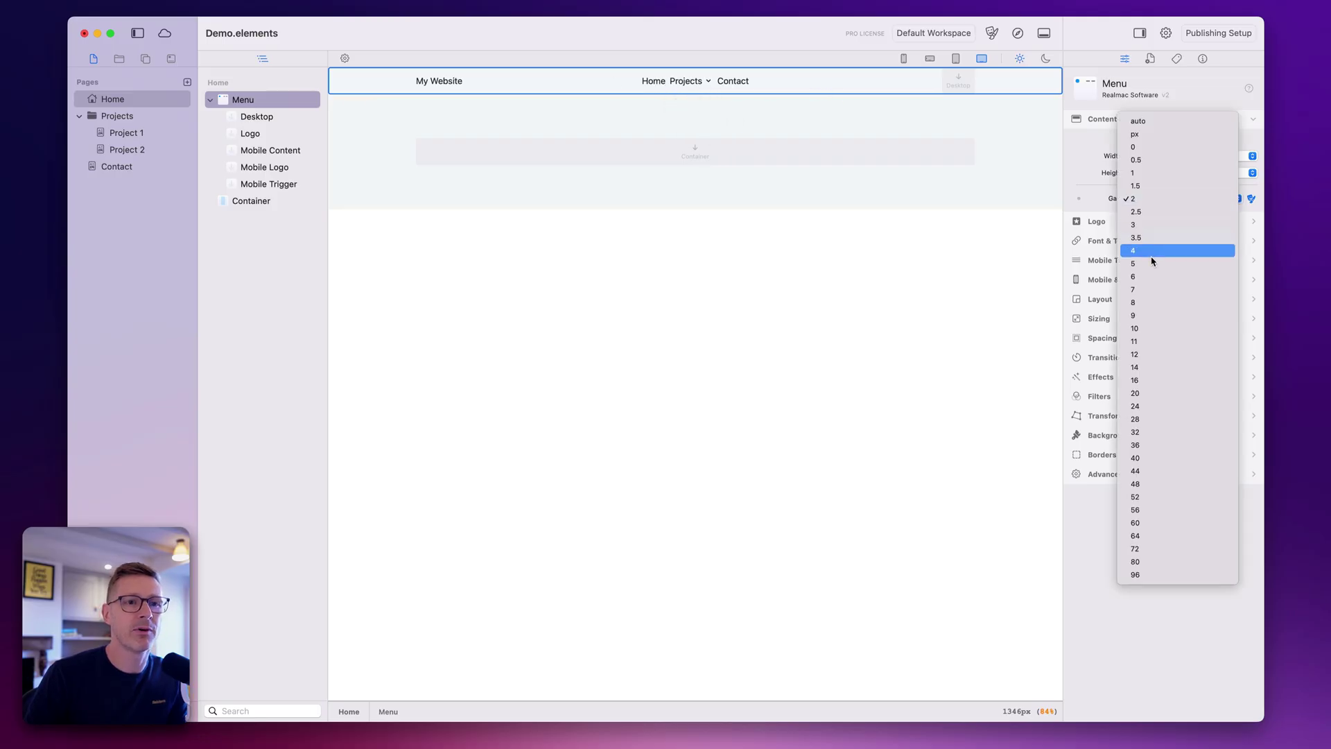
click(1154, 277)
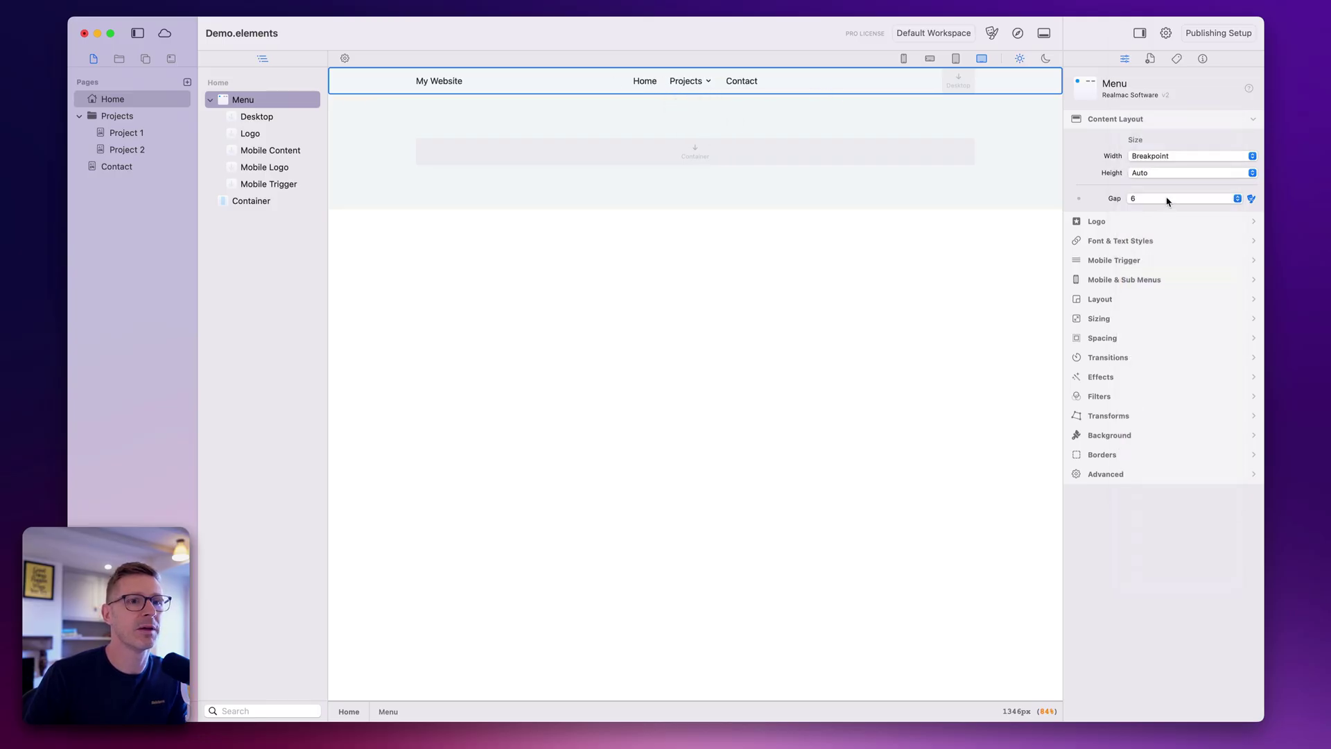
click(1167, 200)
click(1162, 226)
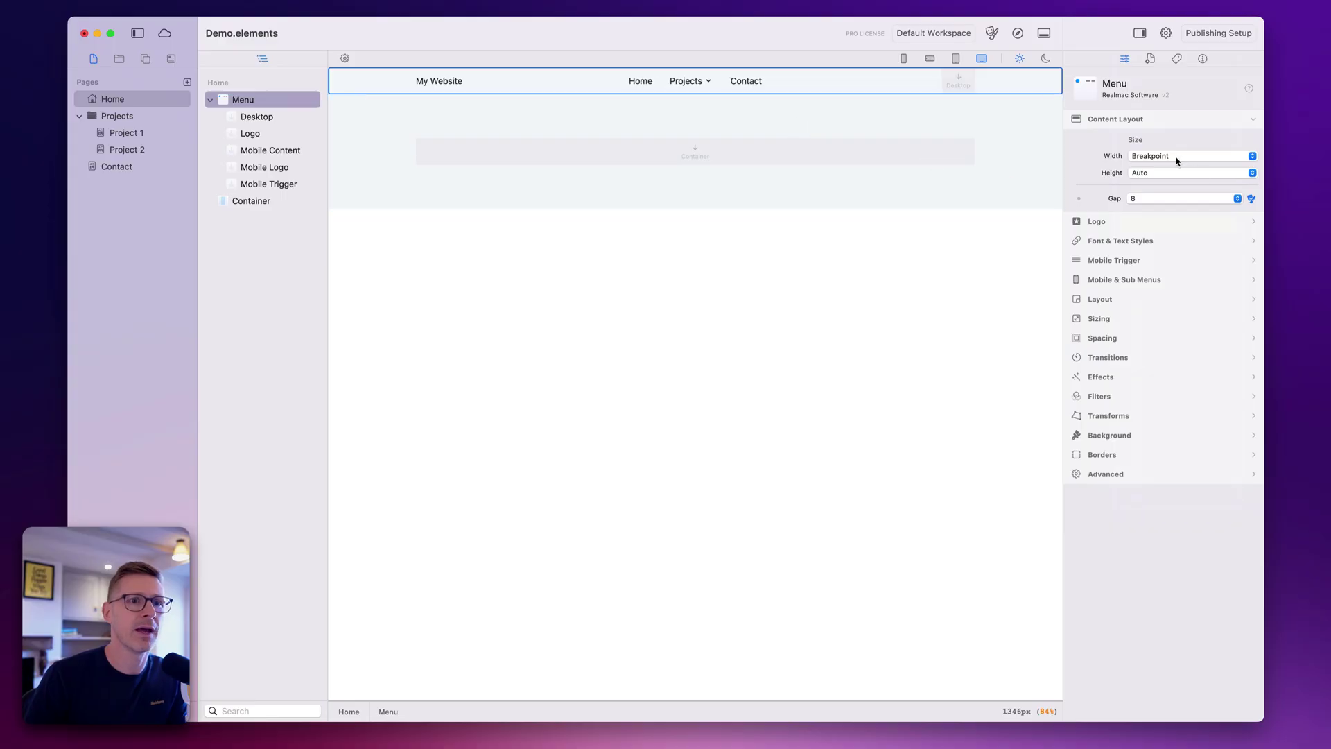
Step: Set the text size of the Menu links to xl in the font and text styles
click(1134, 242)
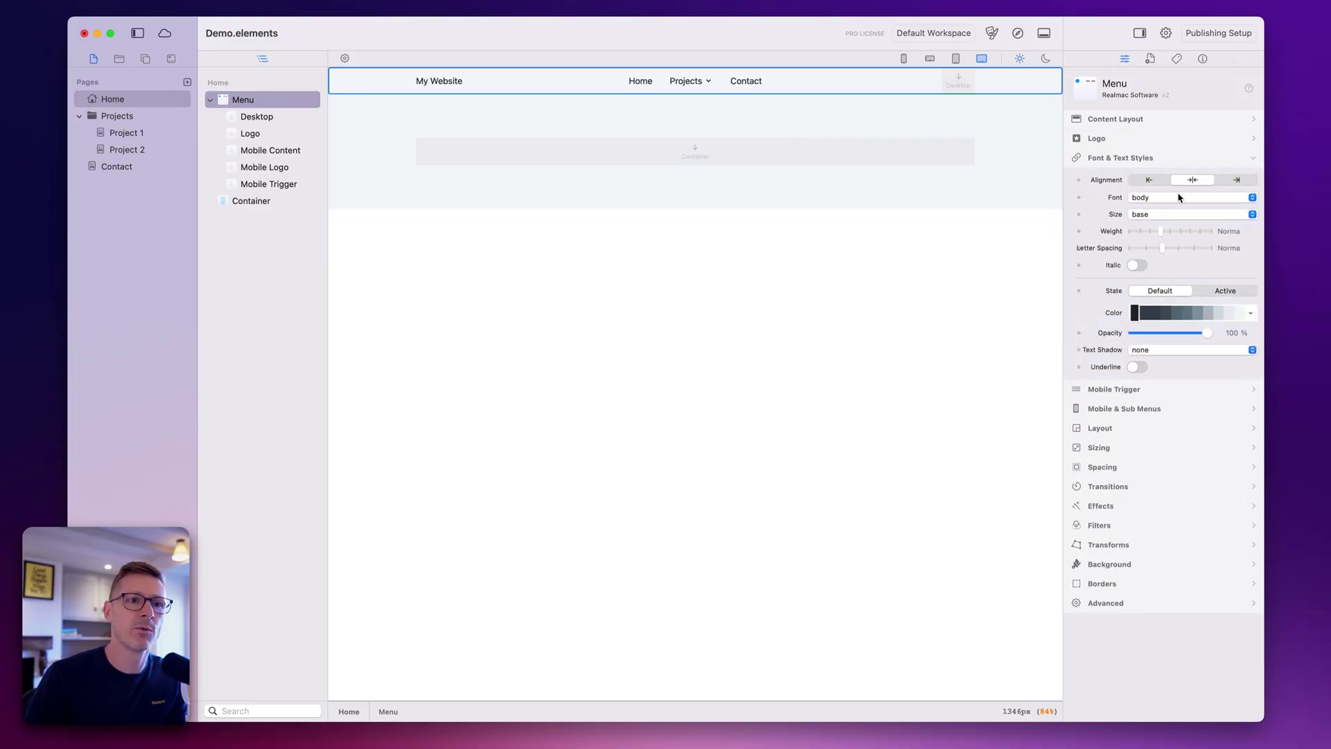
click(1134, 198)
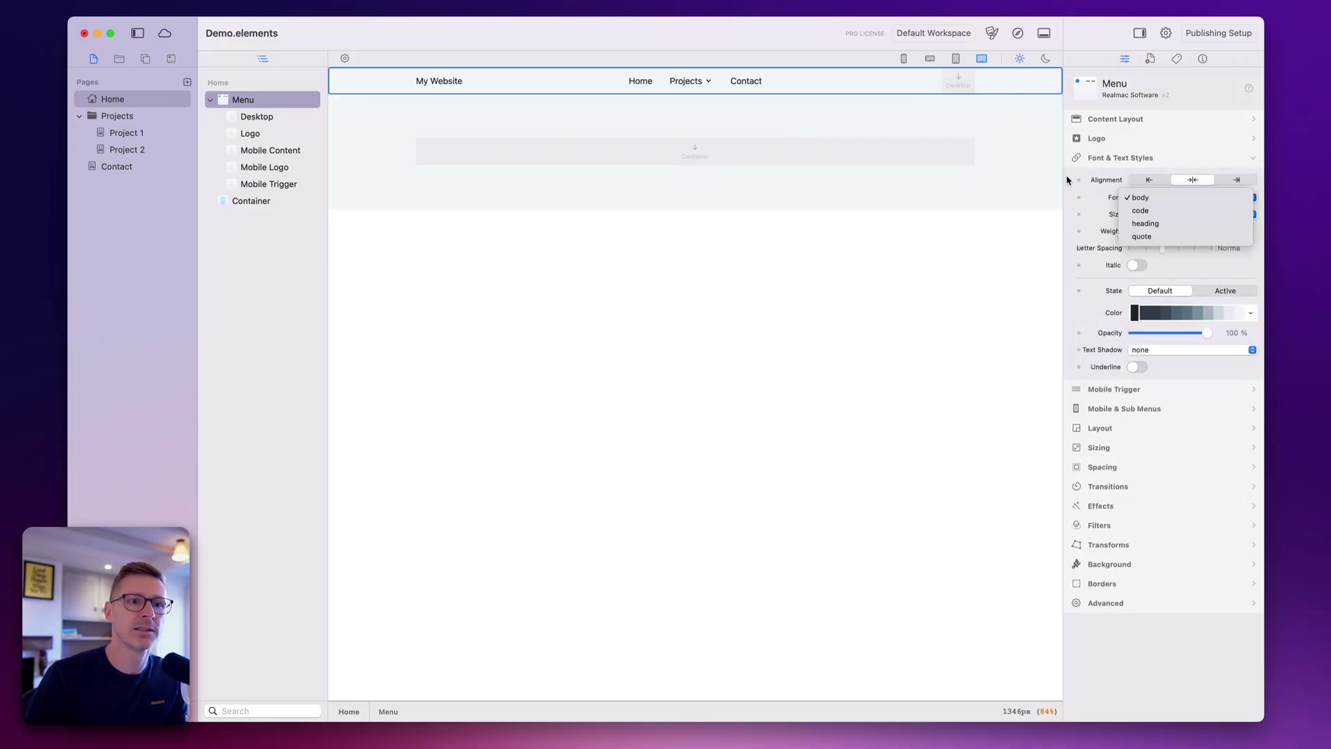
click(1067, 180)
click(1158, 215)
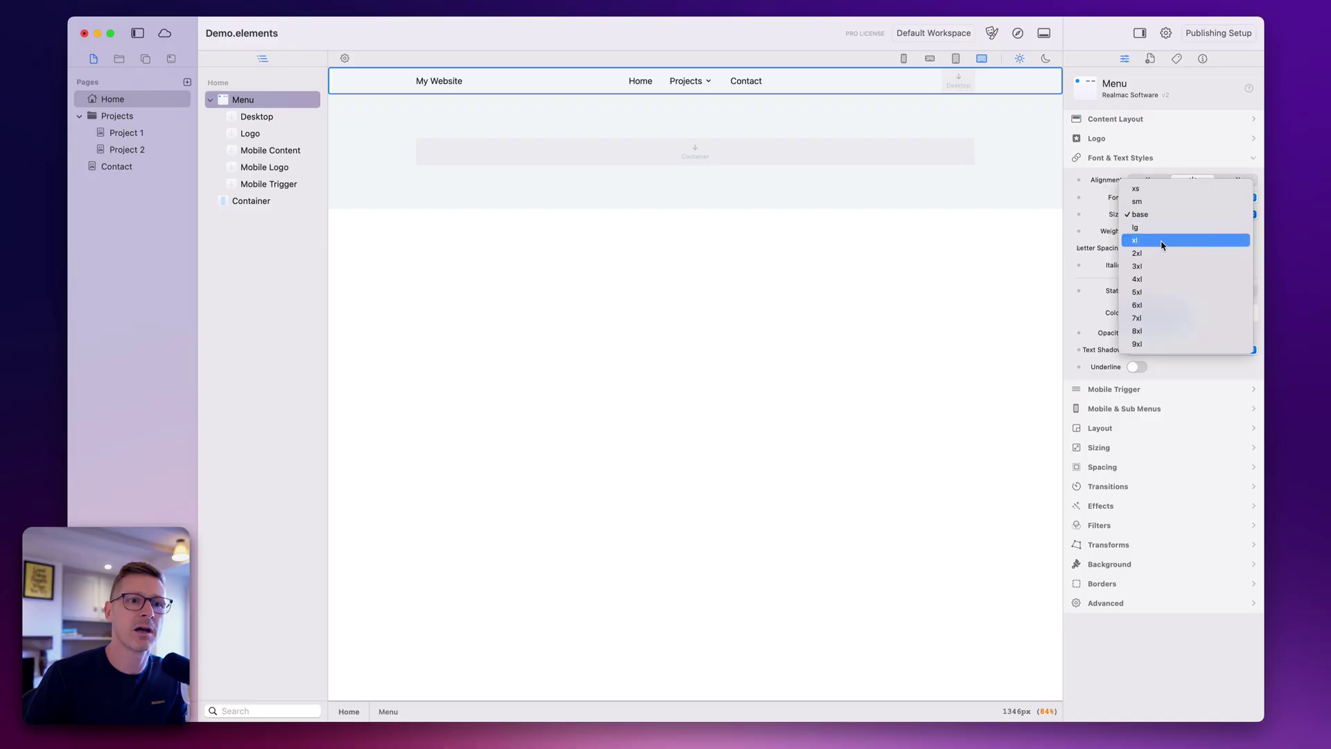
click(1166, 243)
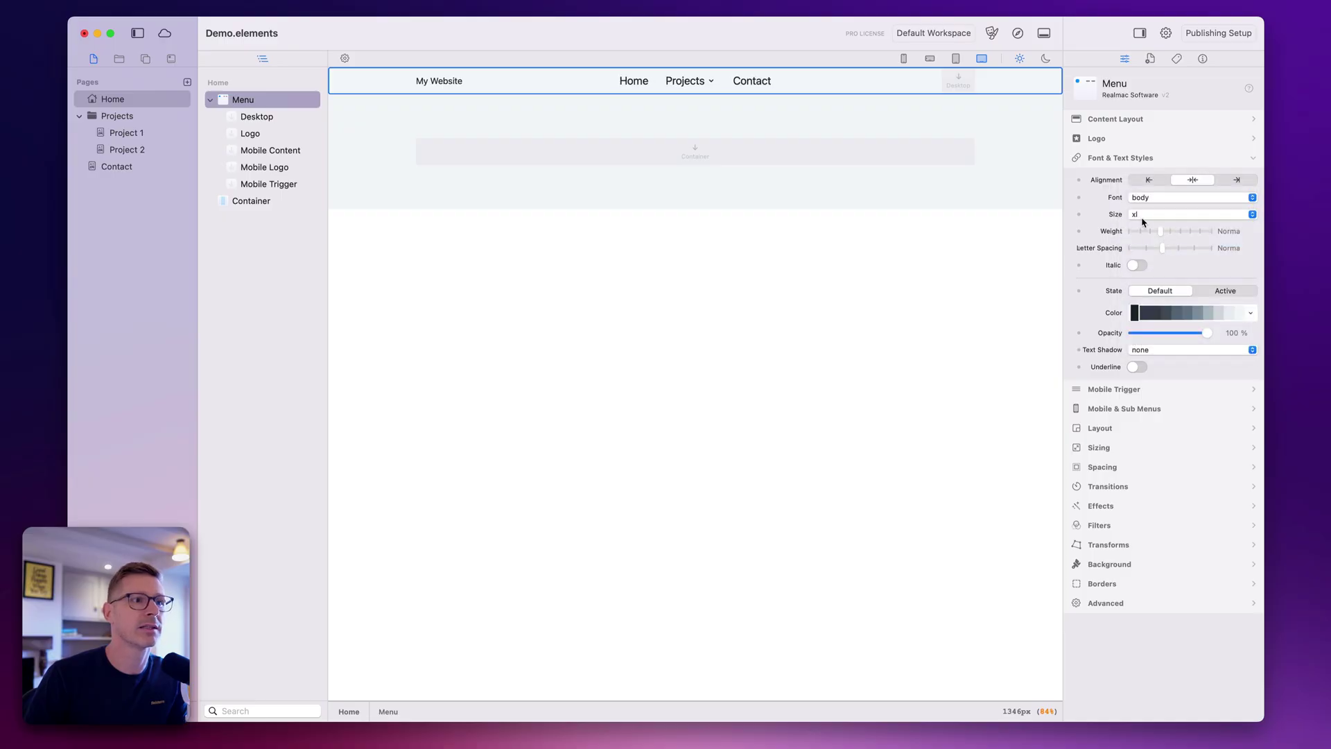
Step: Give the Menu links a lighter slate shade for the Default state and a medium-blue brand shade for the Active state
click(1170, 318)
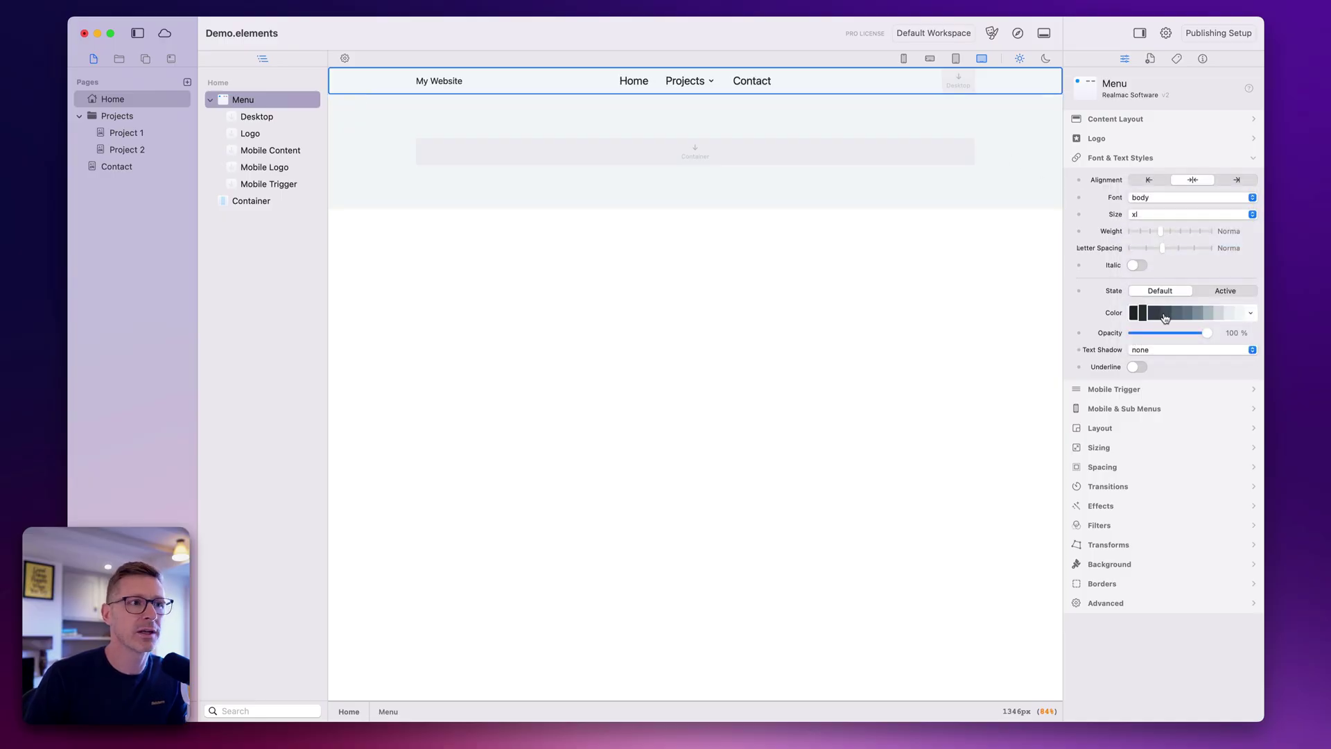
click(1178, 315)
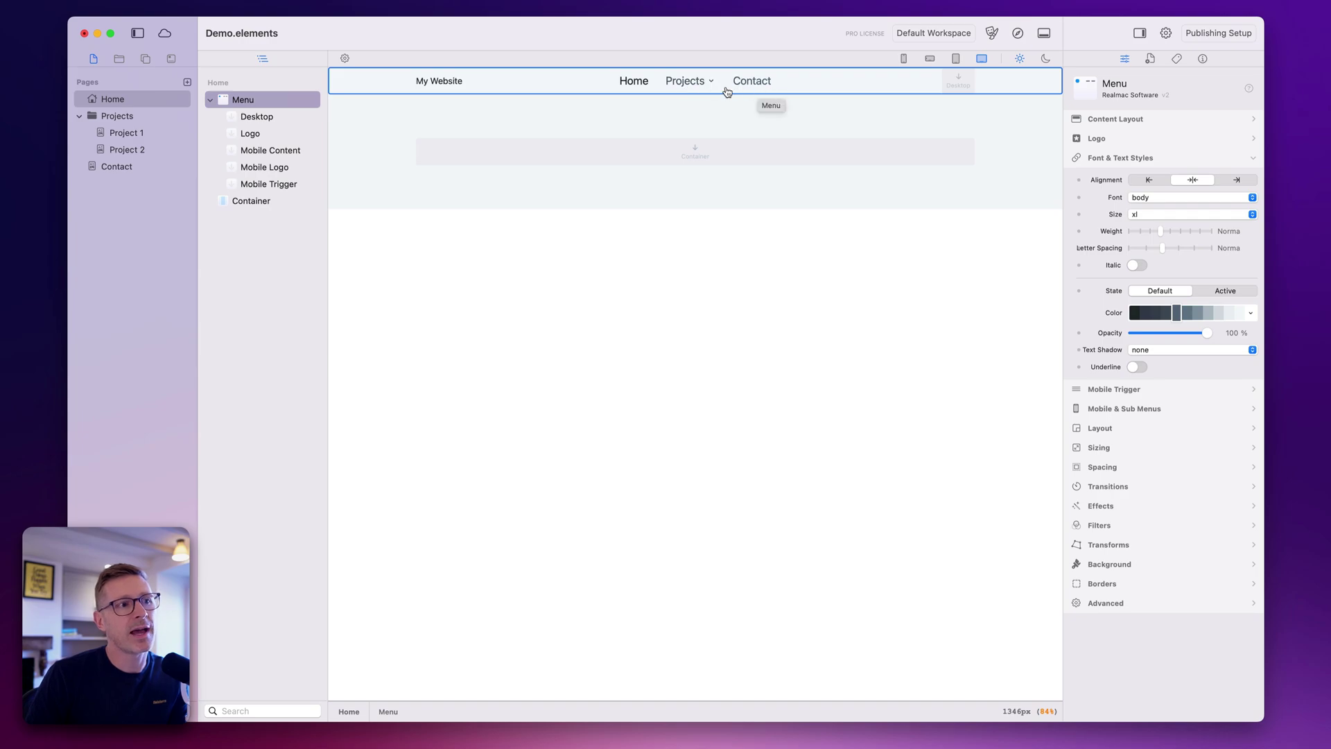
click(1241, 292)
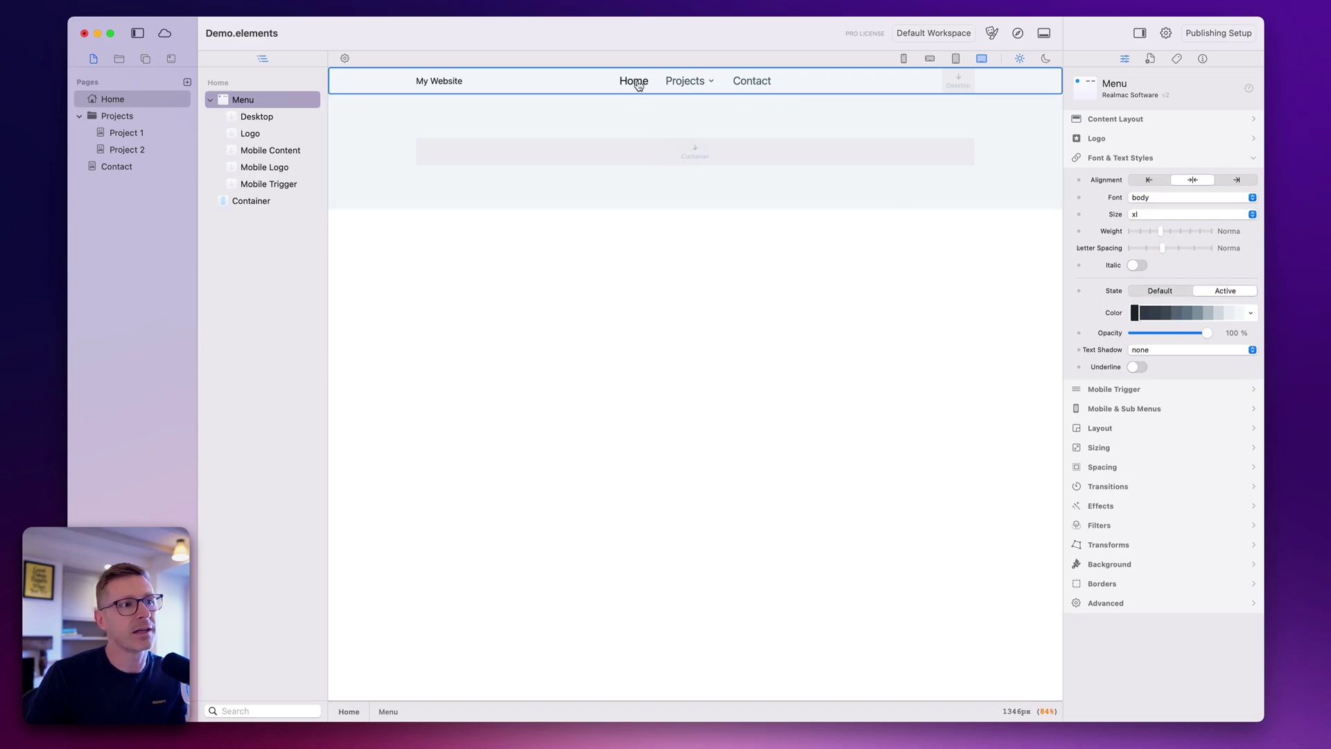
click(1252, 313)
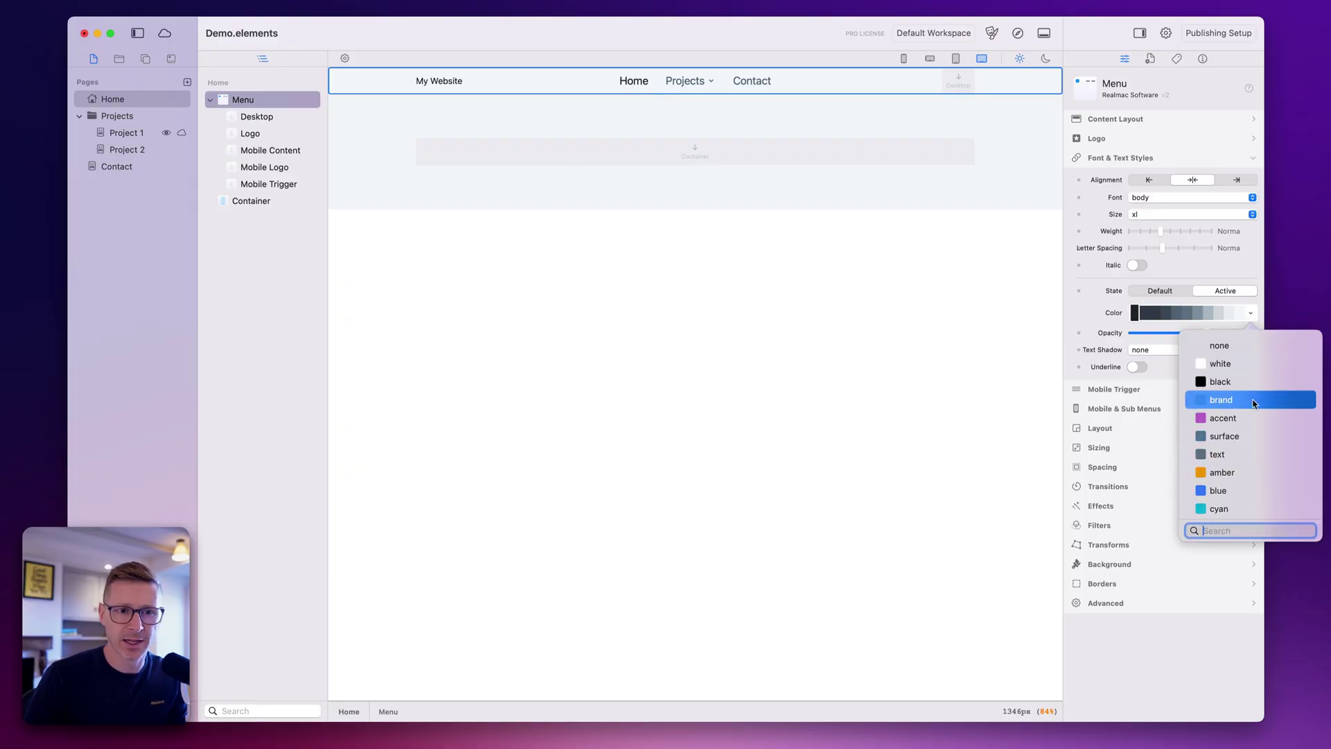
click(1234, 400)
click(1198, 313)
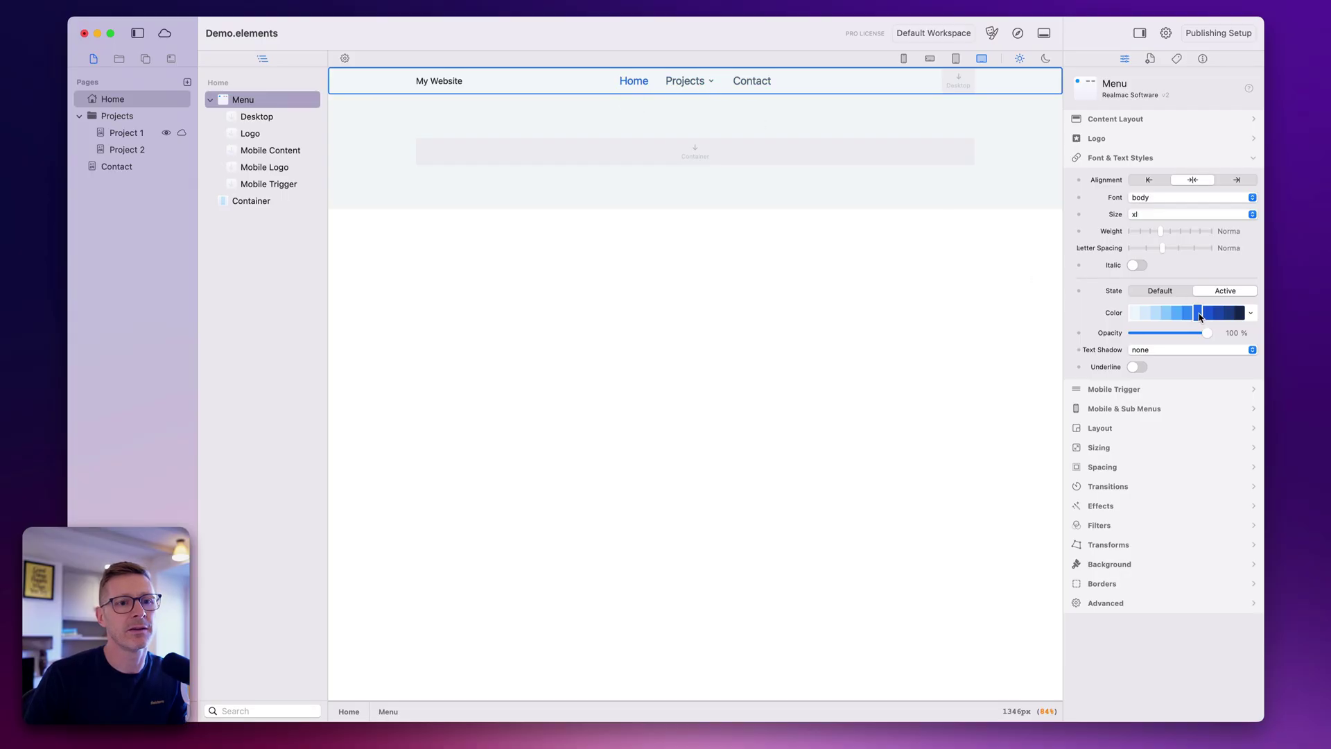
click(1250, 314)
click(1250, 314)
click(1195, 290)
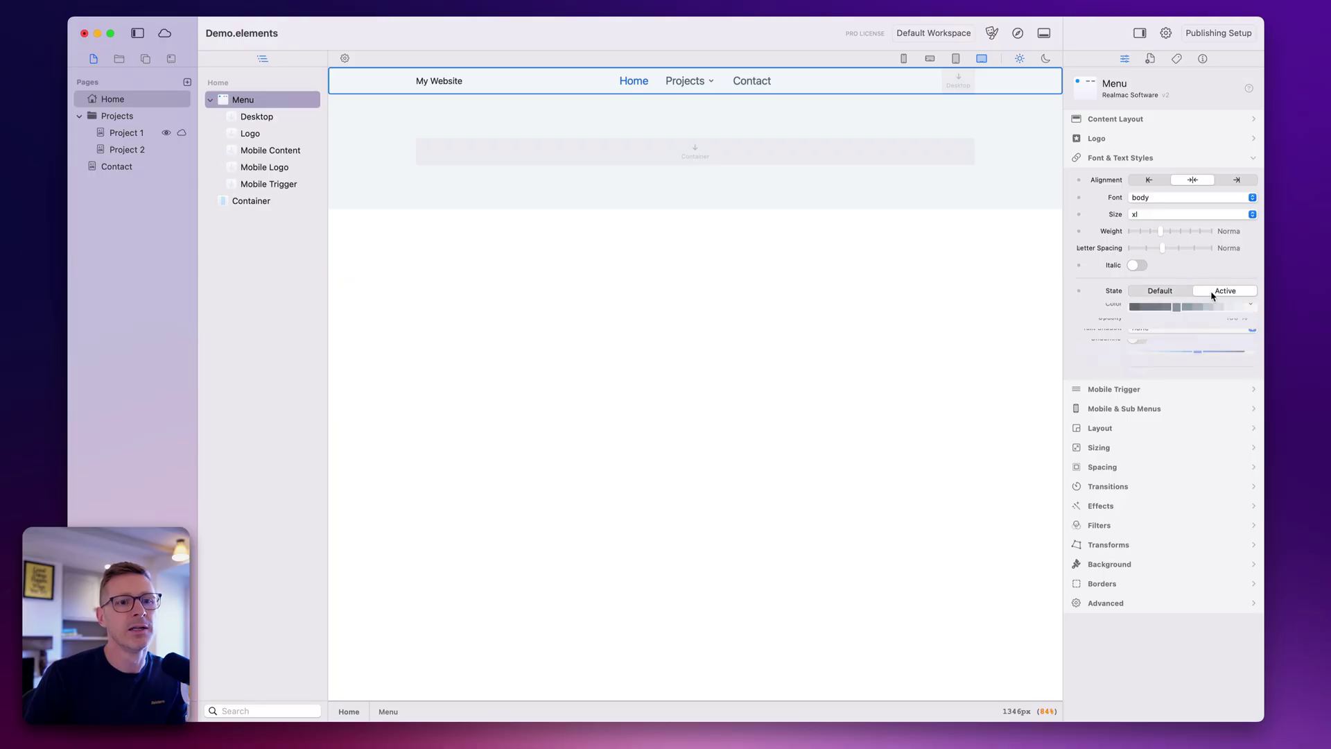
click(1251, 314)
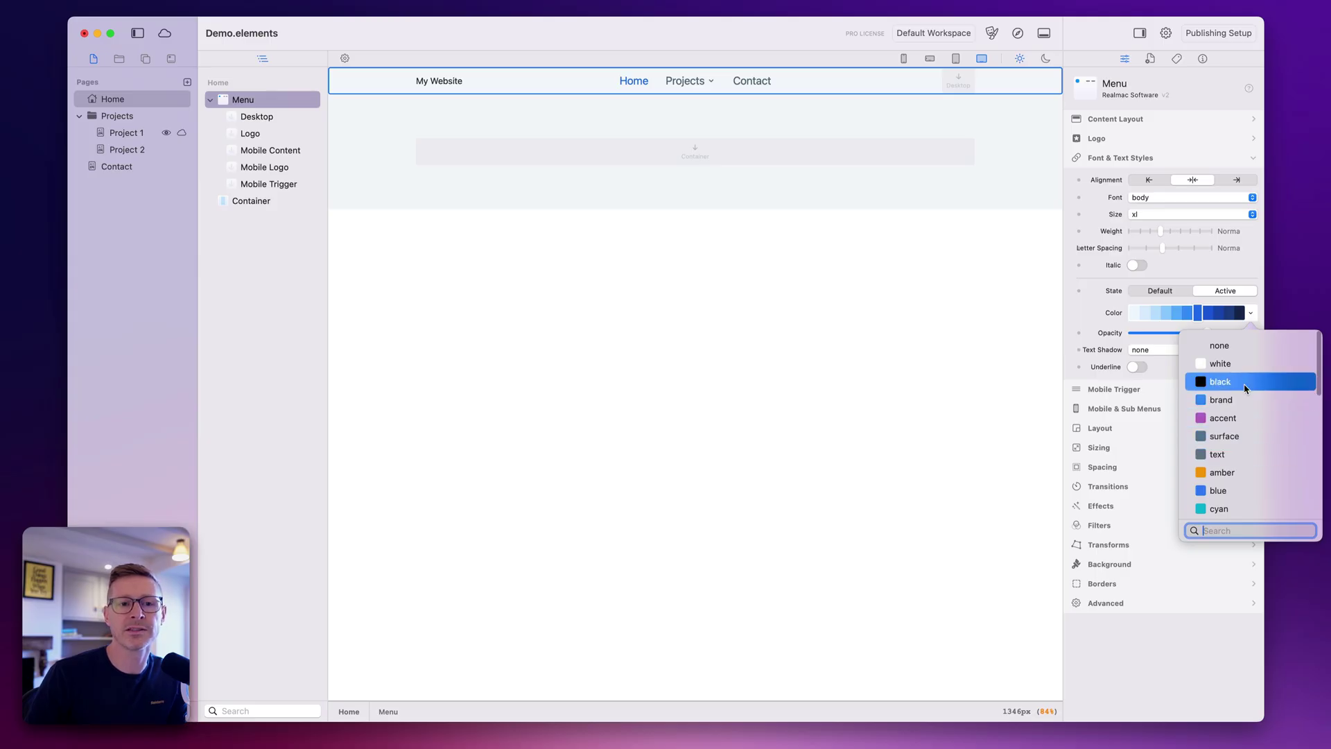
key(Escape)
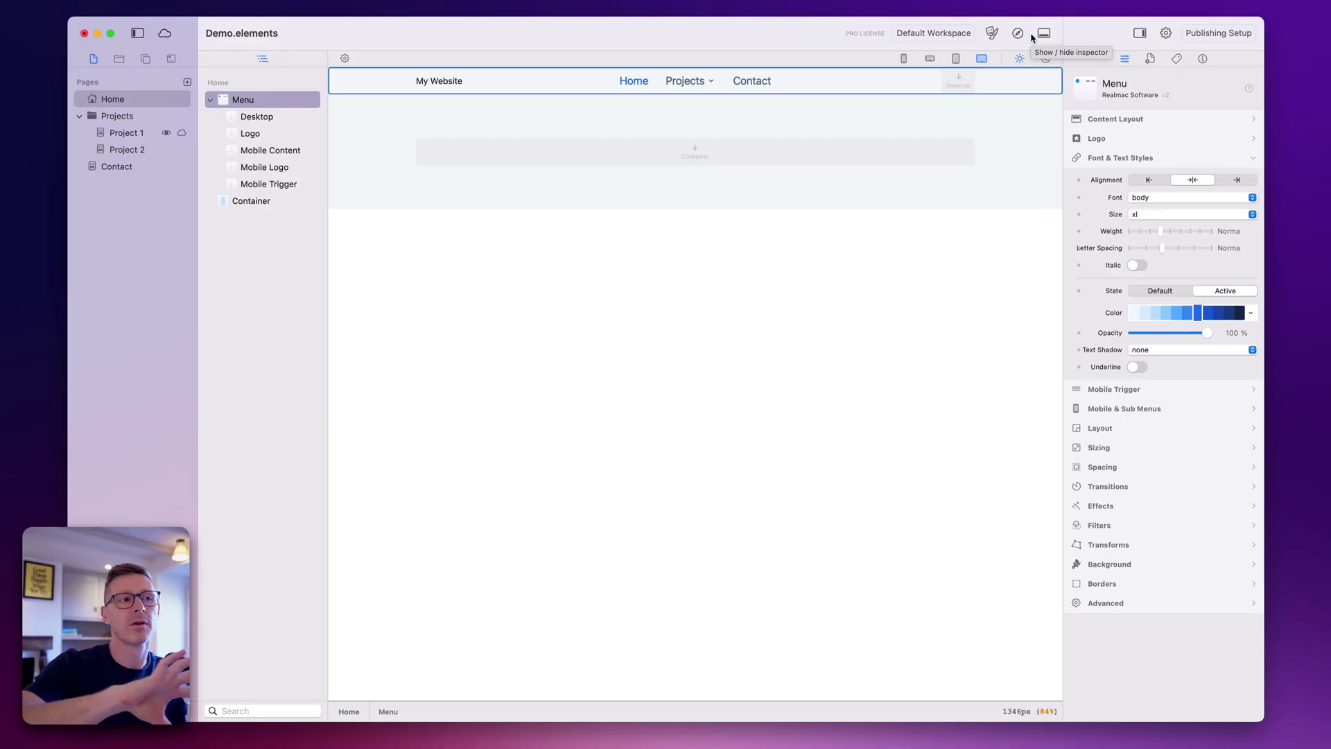
Step: Open the theme settings in a wider window and try the Architect, elements, Solar and Typesetter themes before switching back to System
click(993, 35)
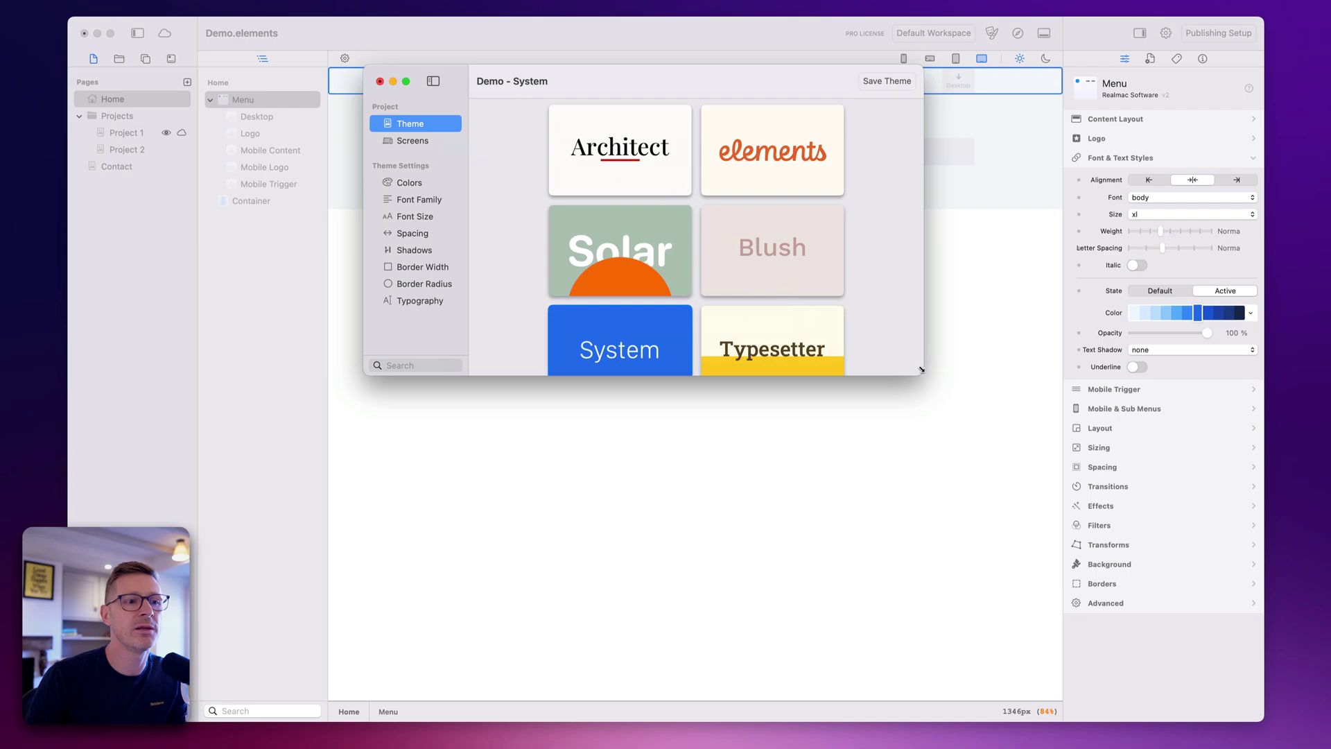
drag(921, 370, 1000, 344)
drag(1010, 264, 992, 273)
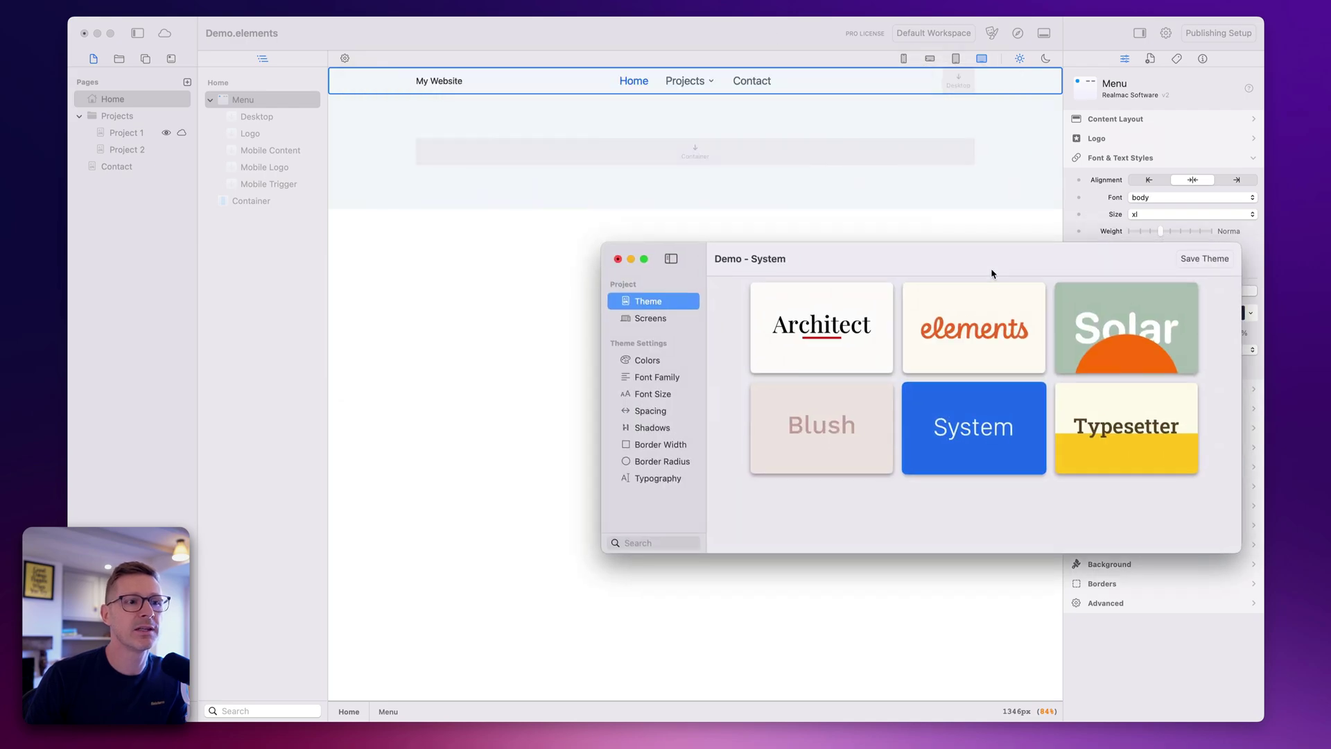
click(841, 344)
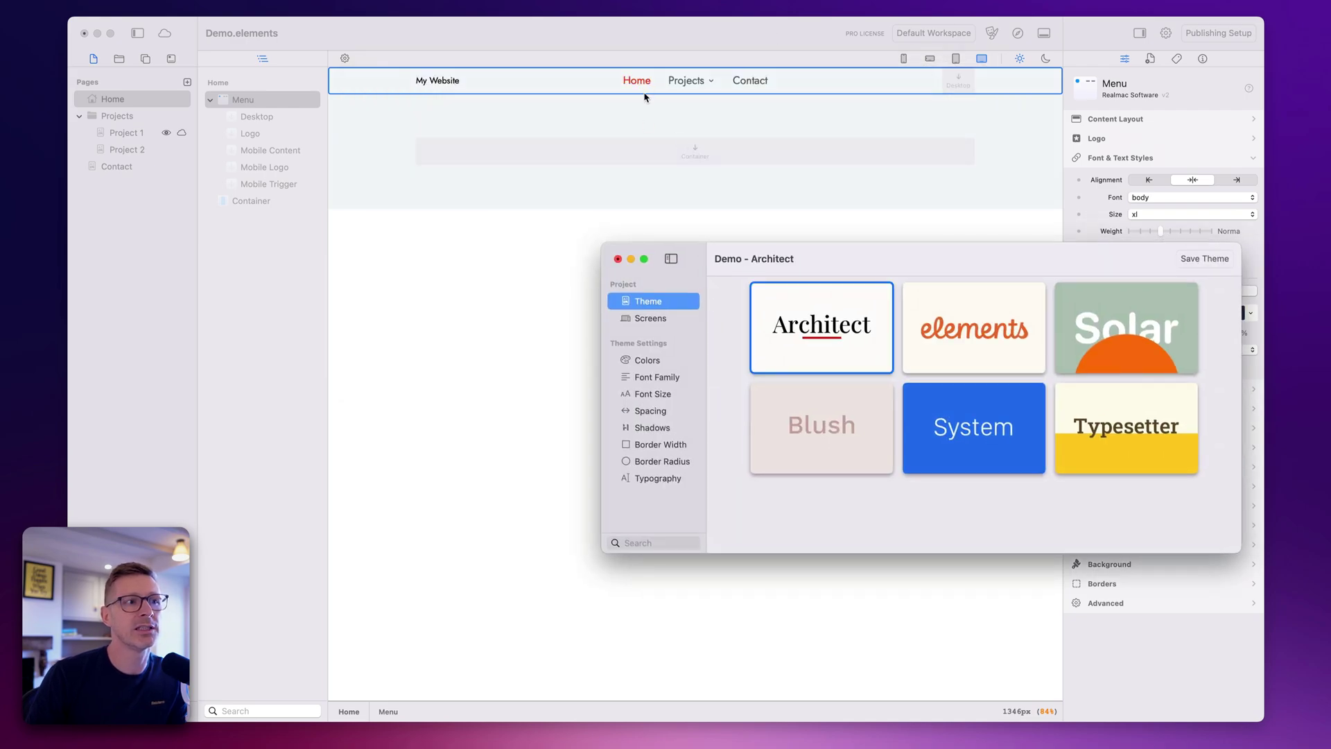
click(981, 362)
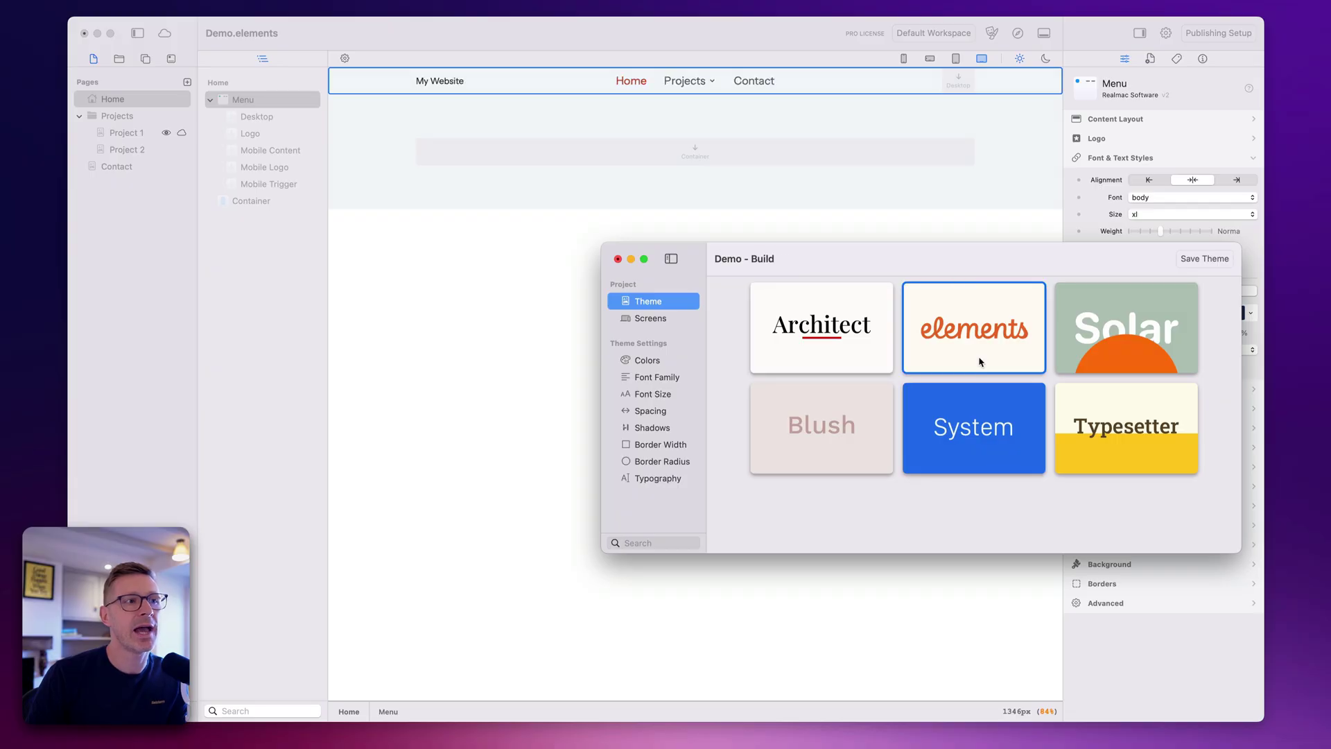
click(1146, 350)
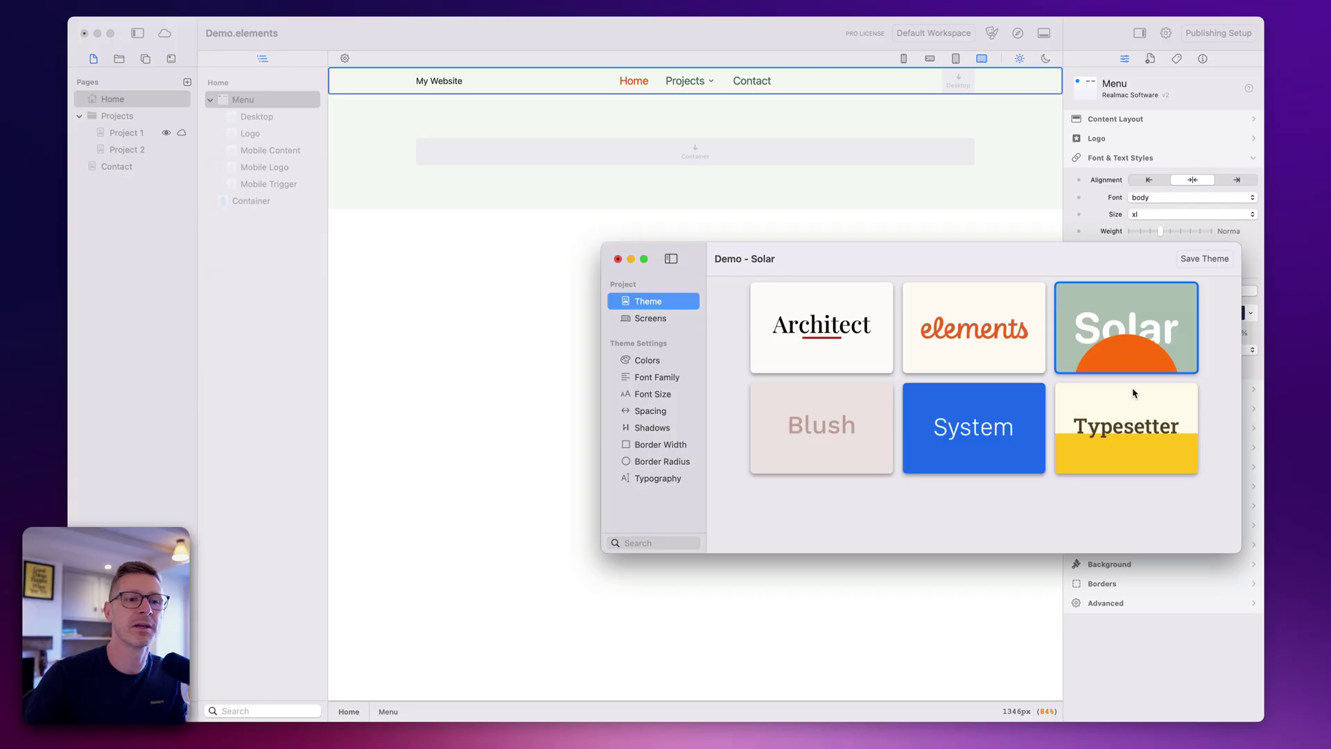
click(1130, 396)
click(1006, 389)
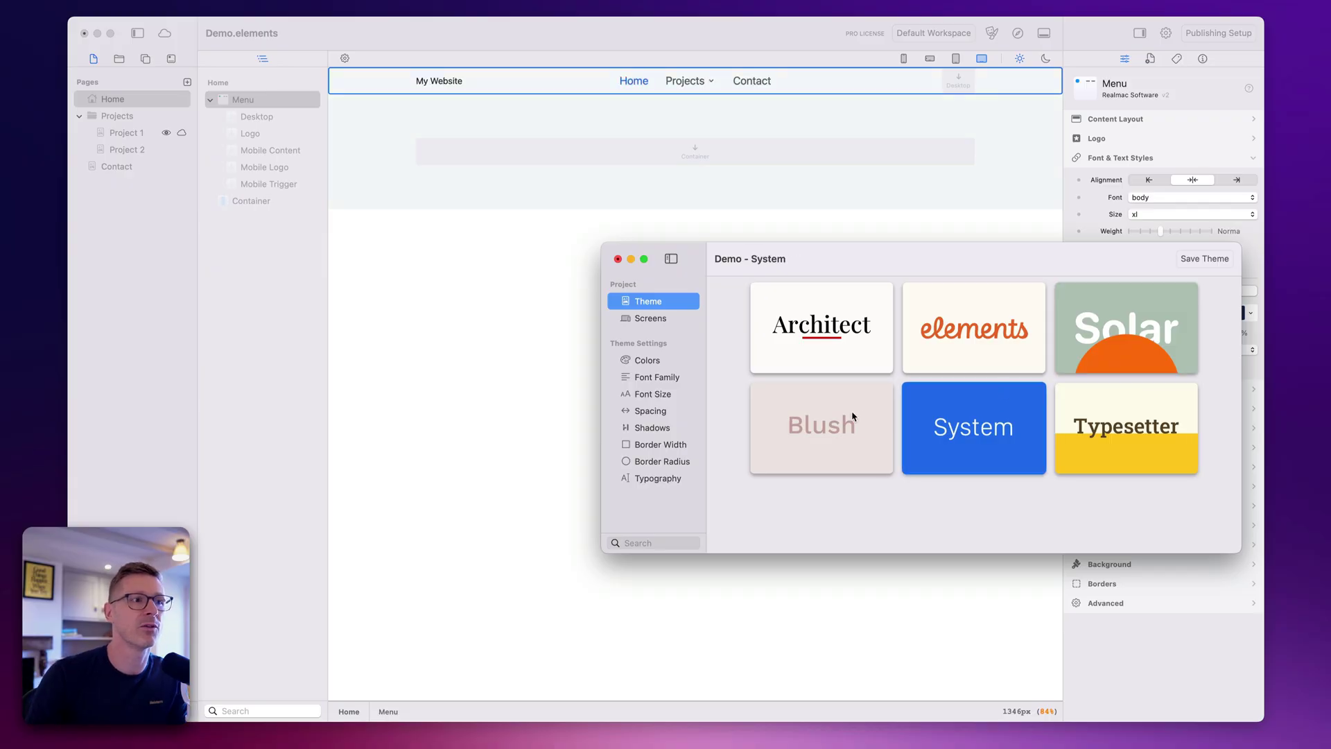
Step: Cycle through the Blush, Solar, elements, Architect and Typesetter themes on the page again and reapply the System theme
click(854, 417)
click(936, 297)
click(1128, 323)
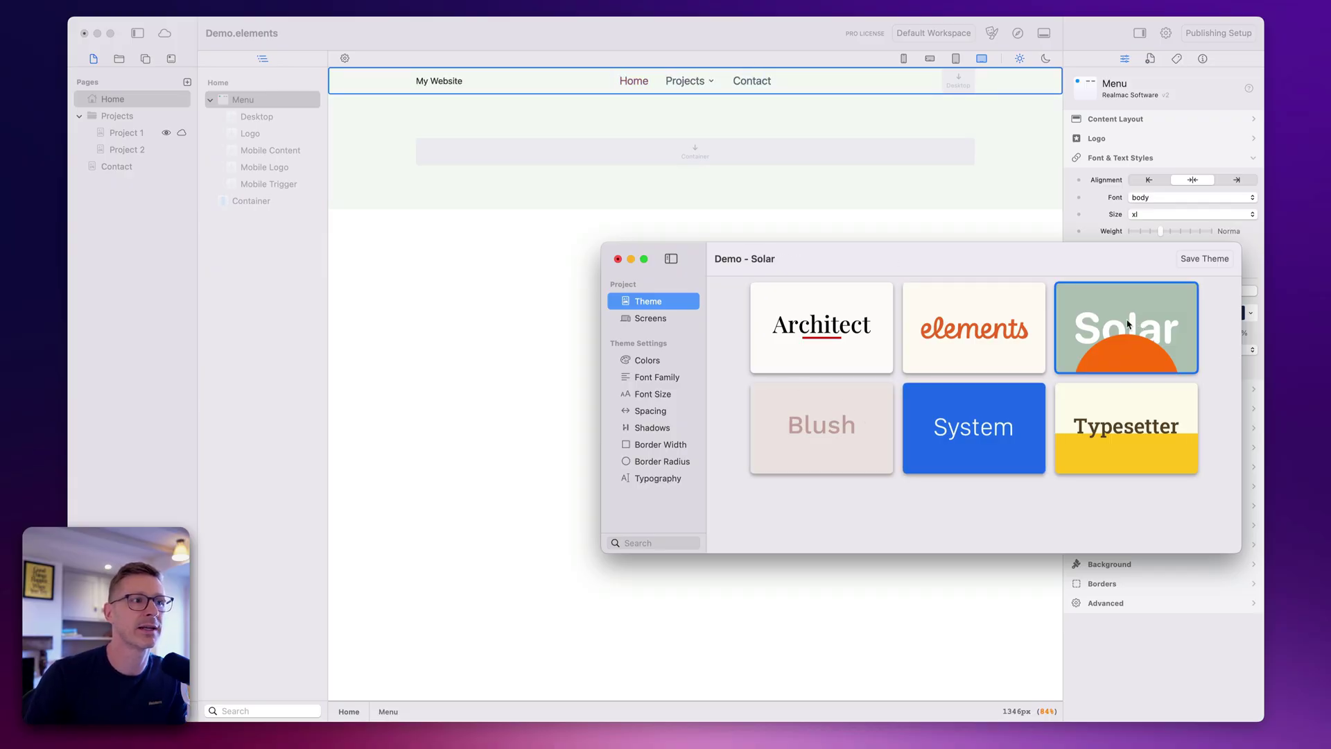
click(975, 316)
click(839, 319)
click(819, 401)
click(992, 411)
click(1095, 409)
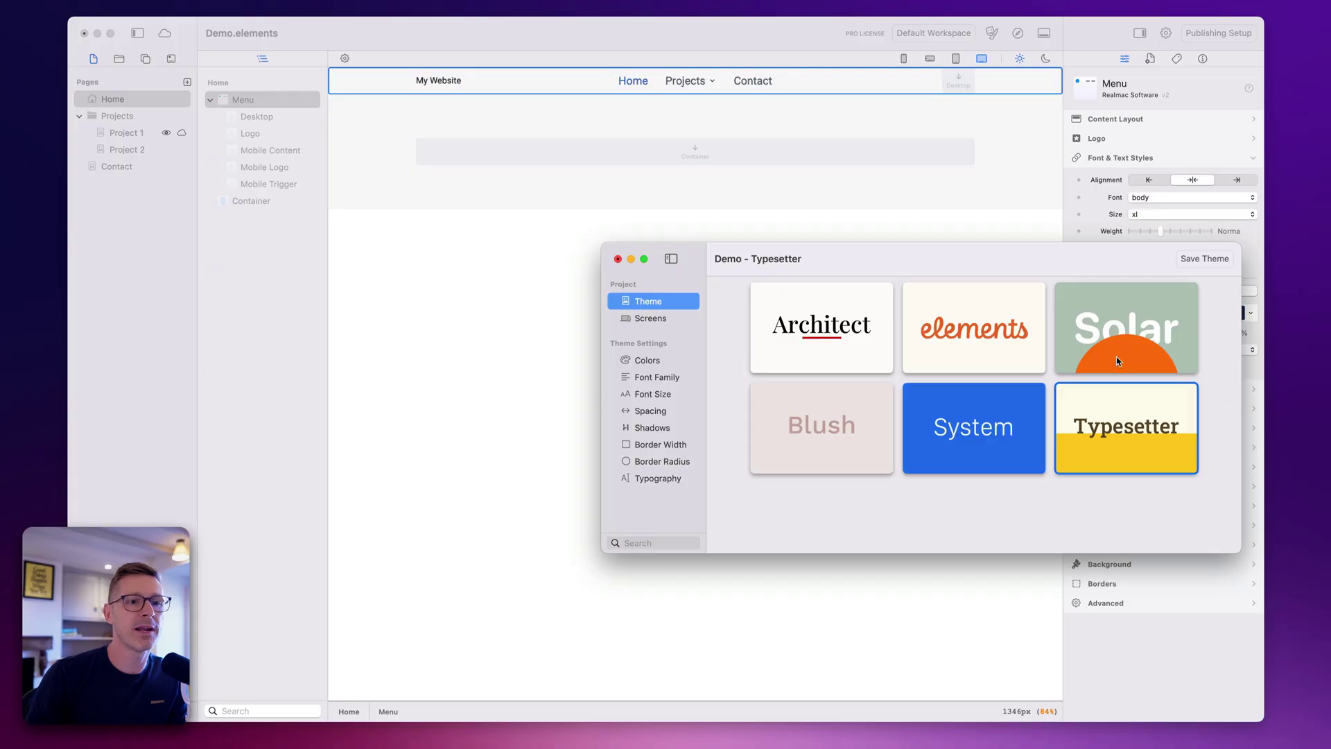
click(1116, 356)
click(998, 340)
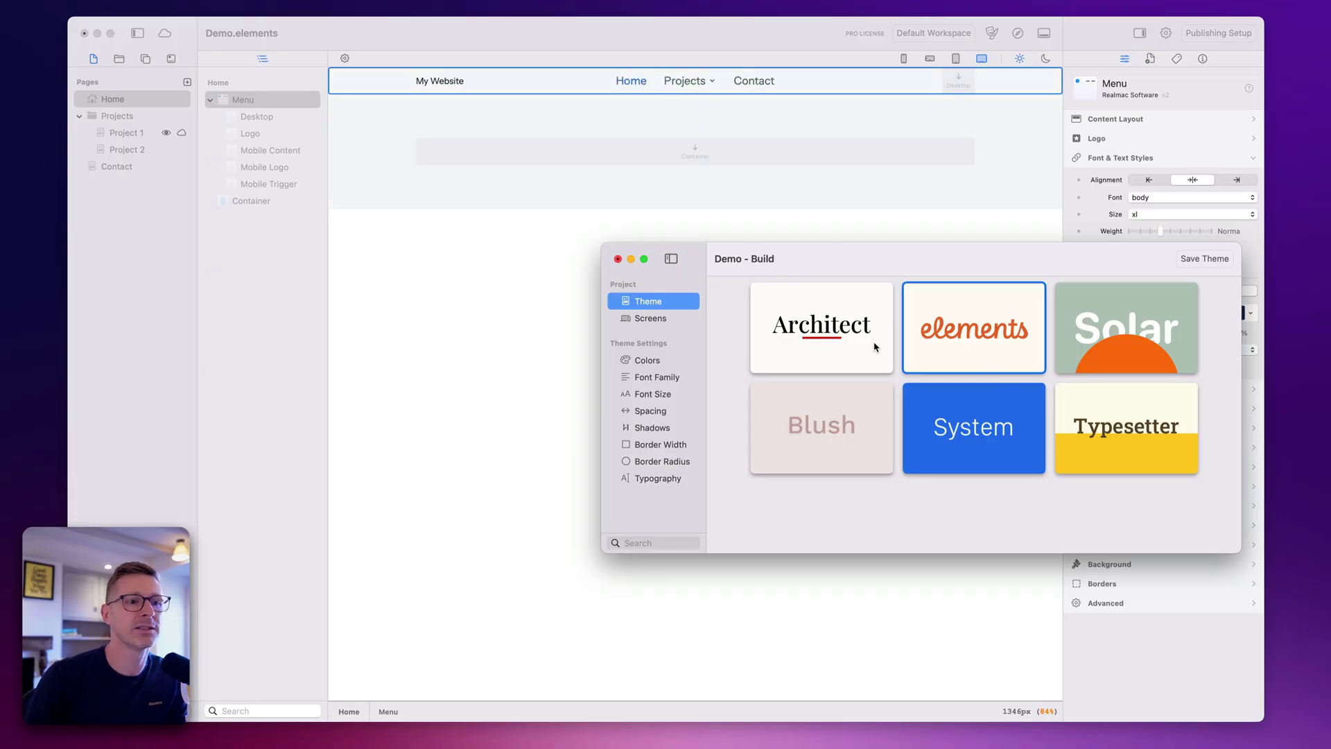
click(947, 388)
Step: Review the System theme's color, font, spacing, shadow, border and typography settings, and close the theme window
click(654, 360)
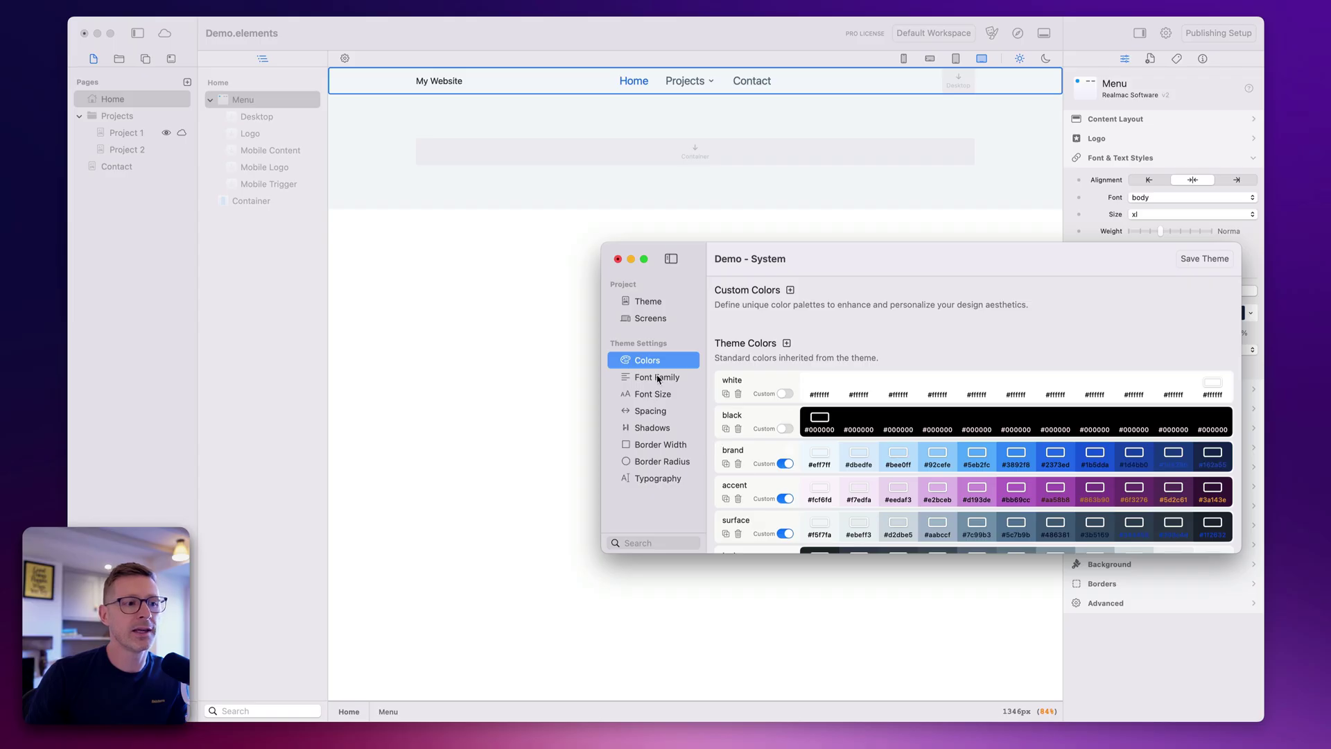
click(658, 379)
click(660, 396)
click(662, 414)
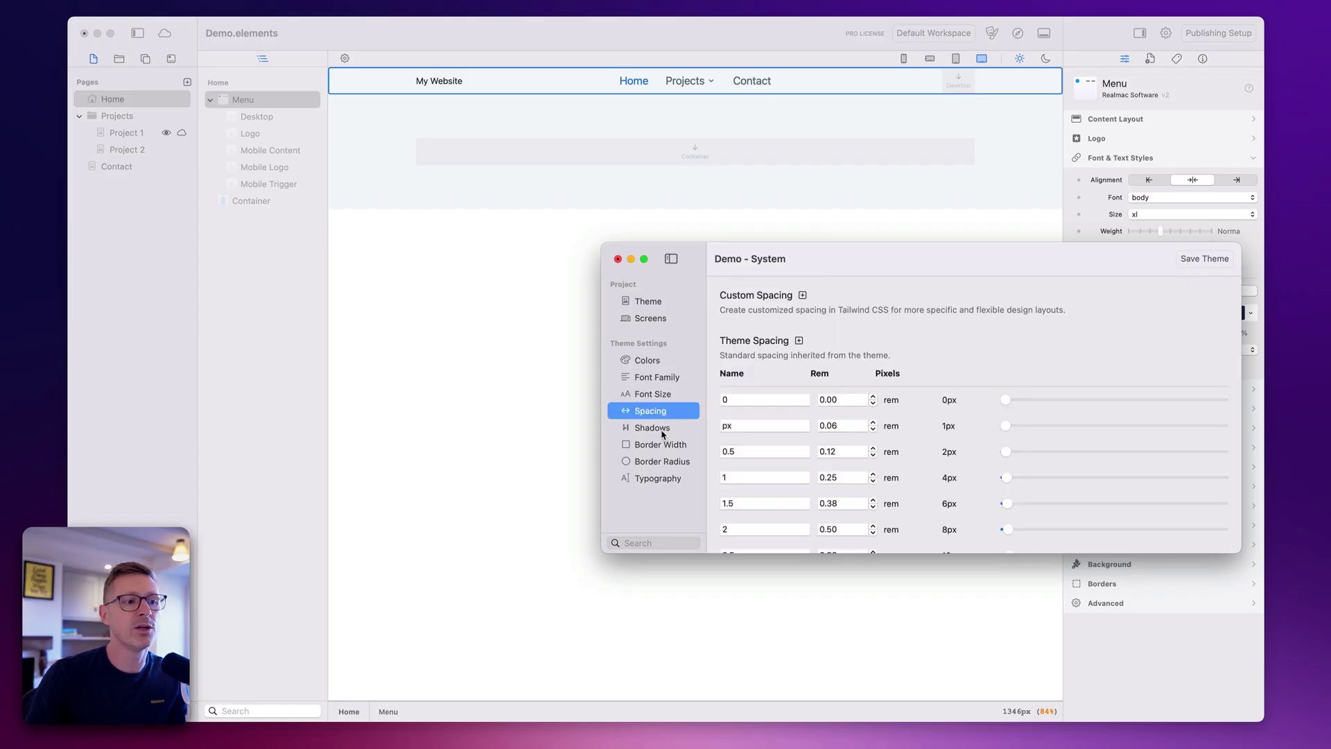
click(662, 429)
click(664, 446)
click(668, 462)
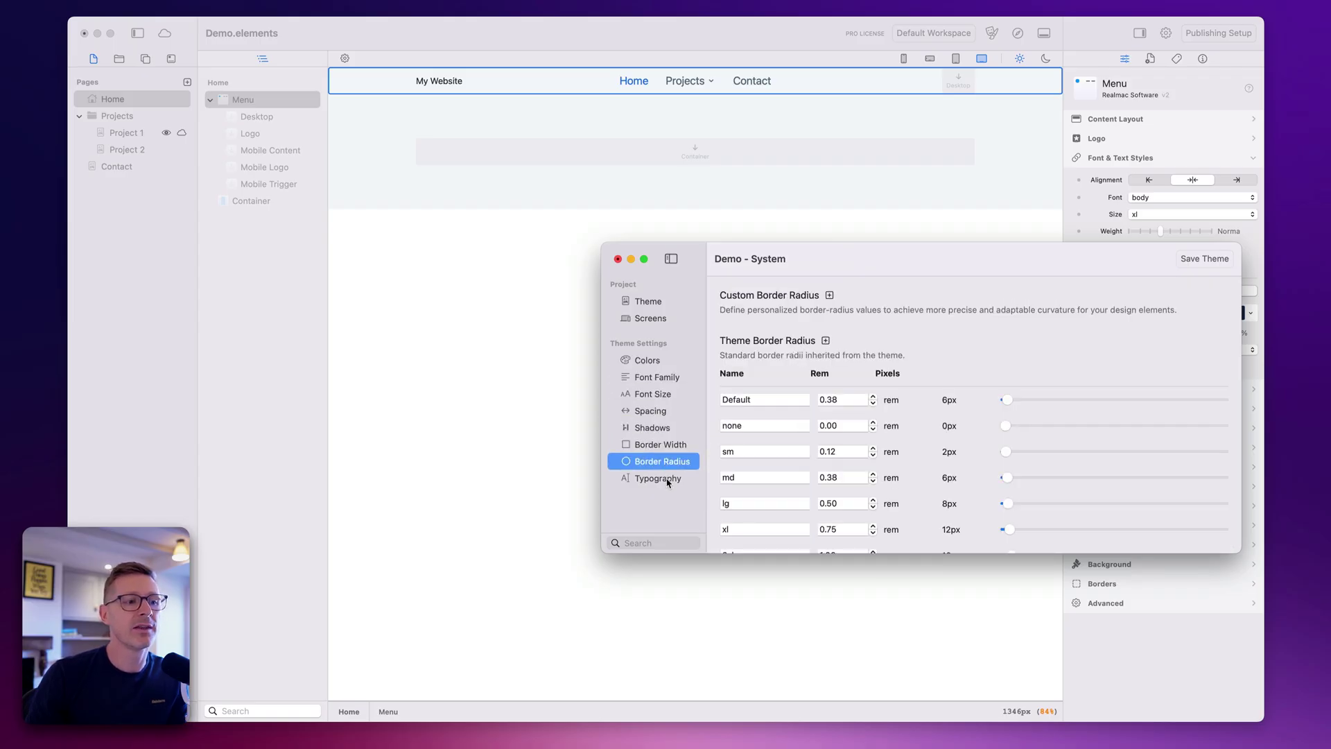
click(667, 481)
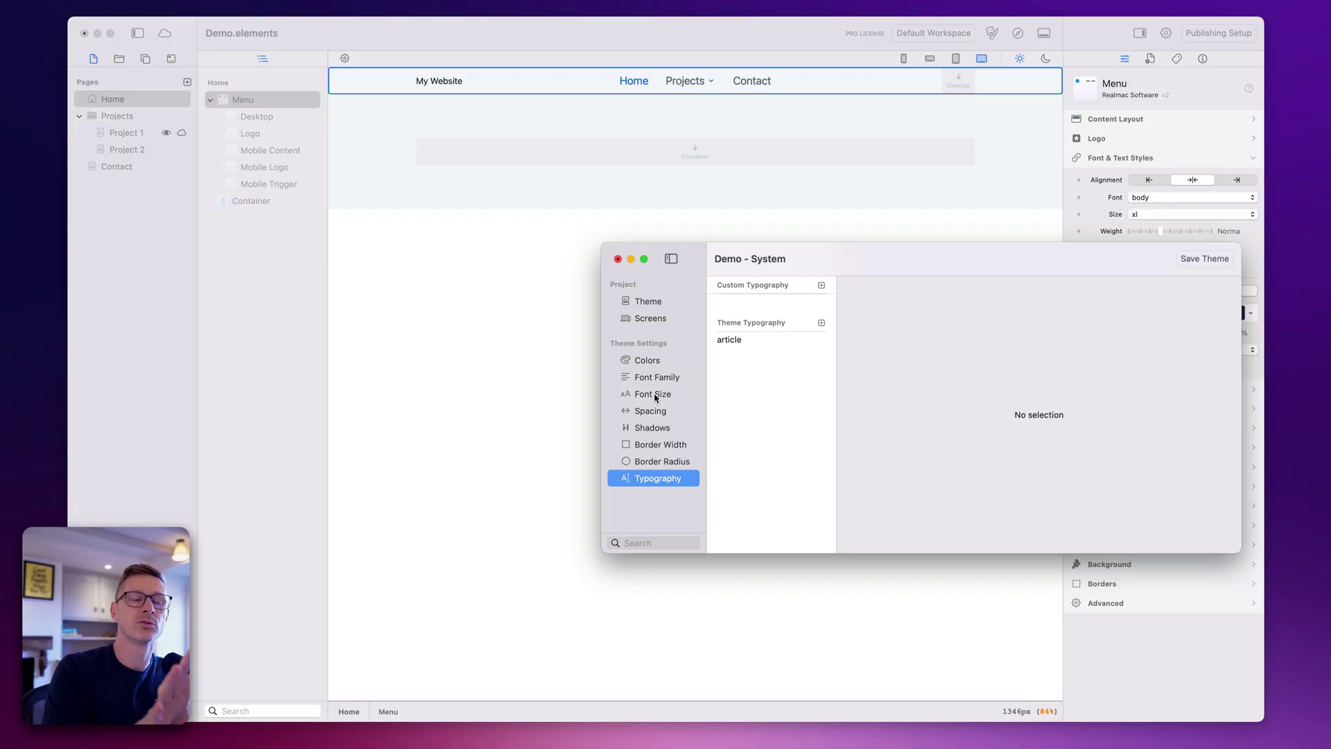
click(673, 362)
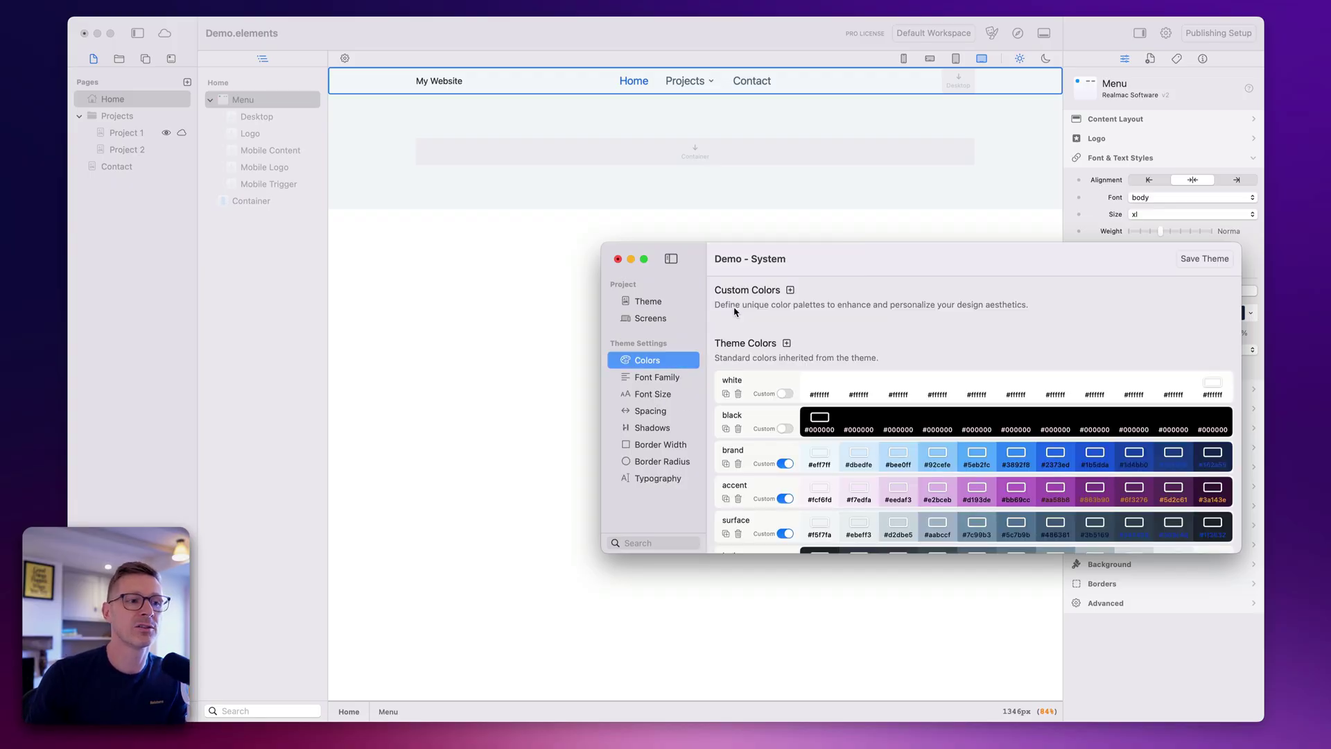
click(618, 260)
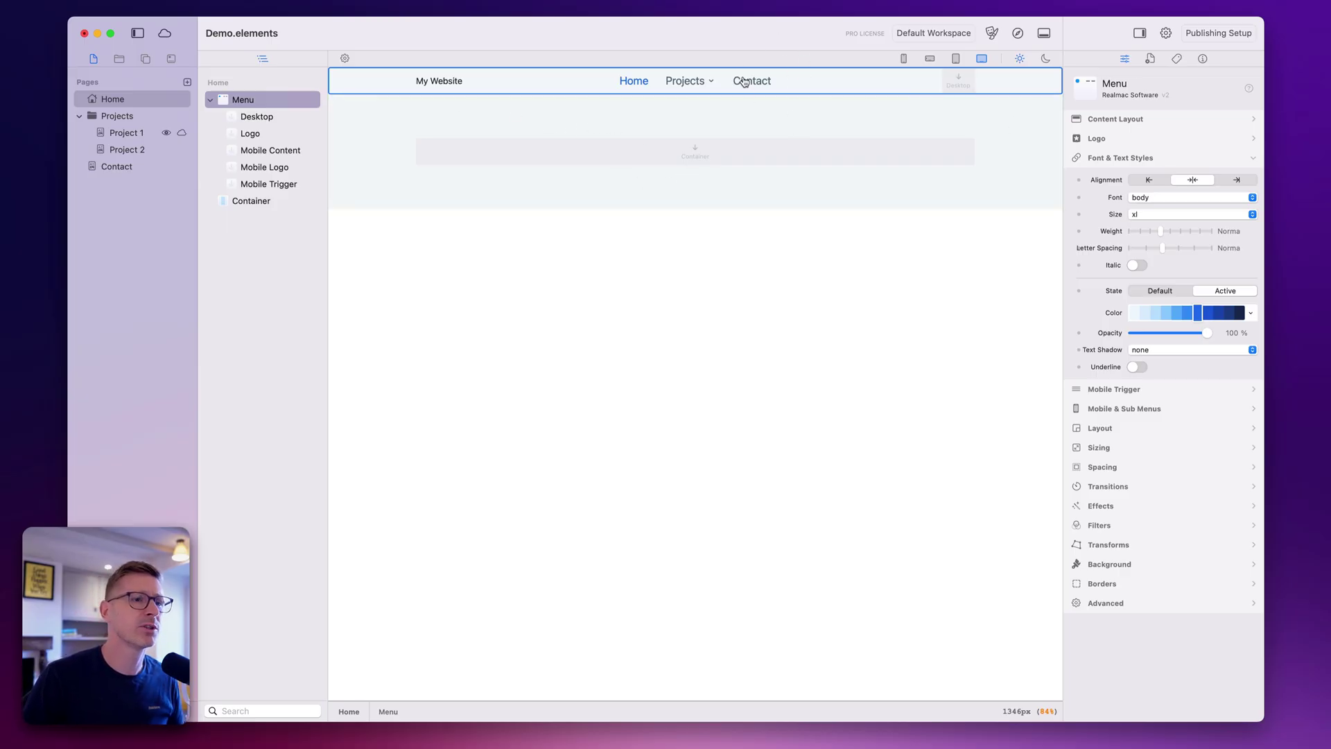
Step: Set the Menu's top and bottom padding to 5 in its spacing settings
click(1122, 470)
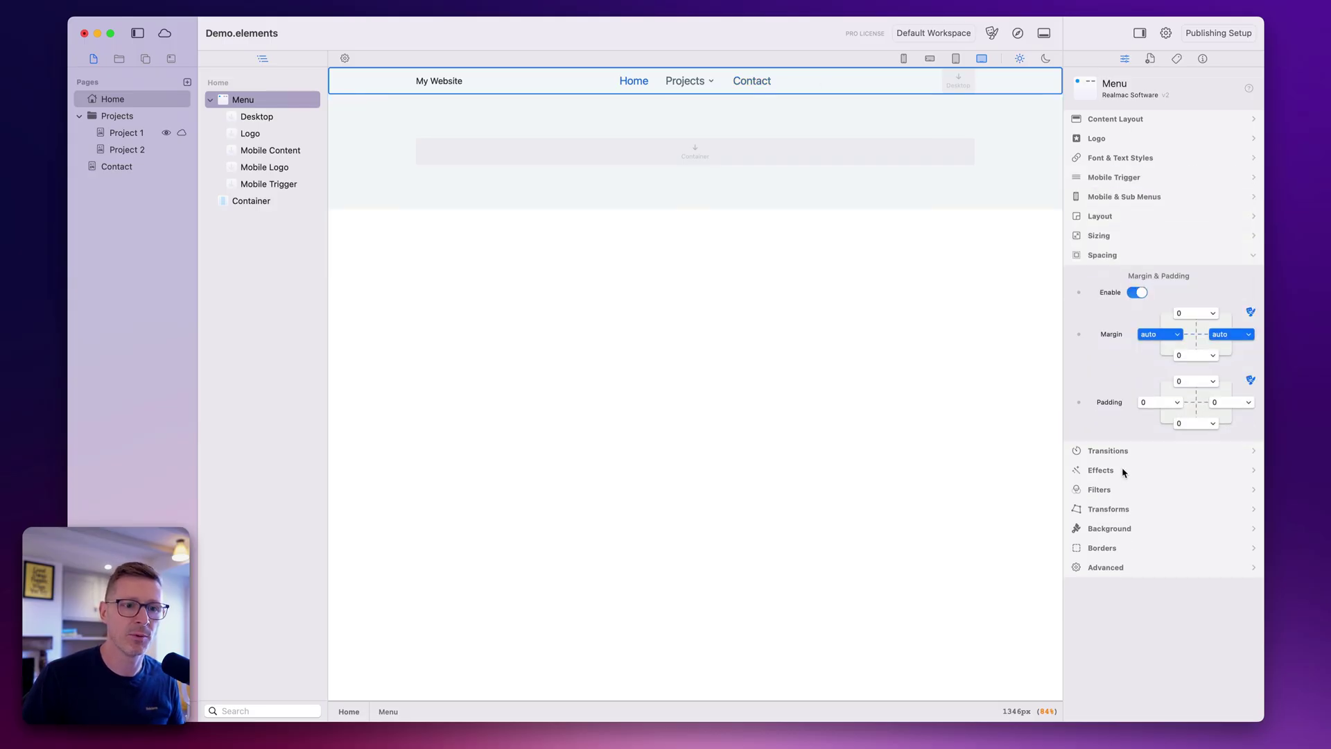
click(1204, 390)
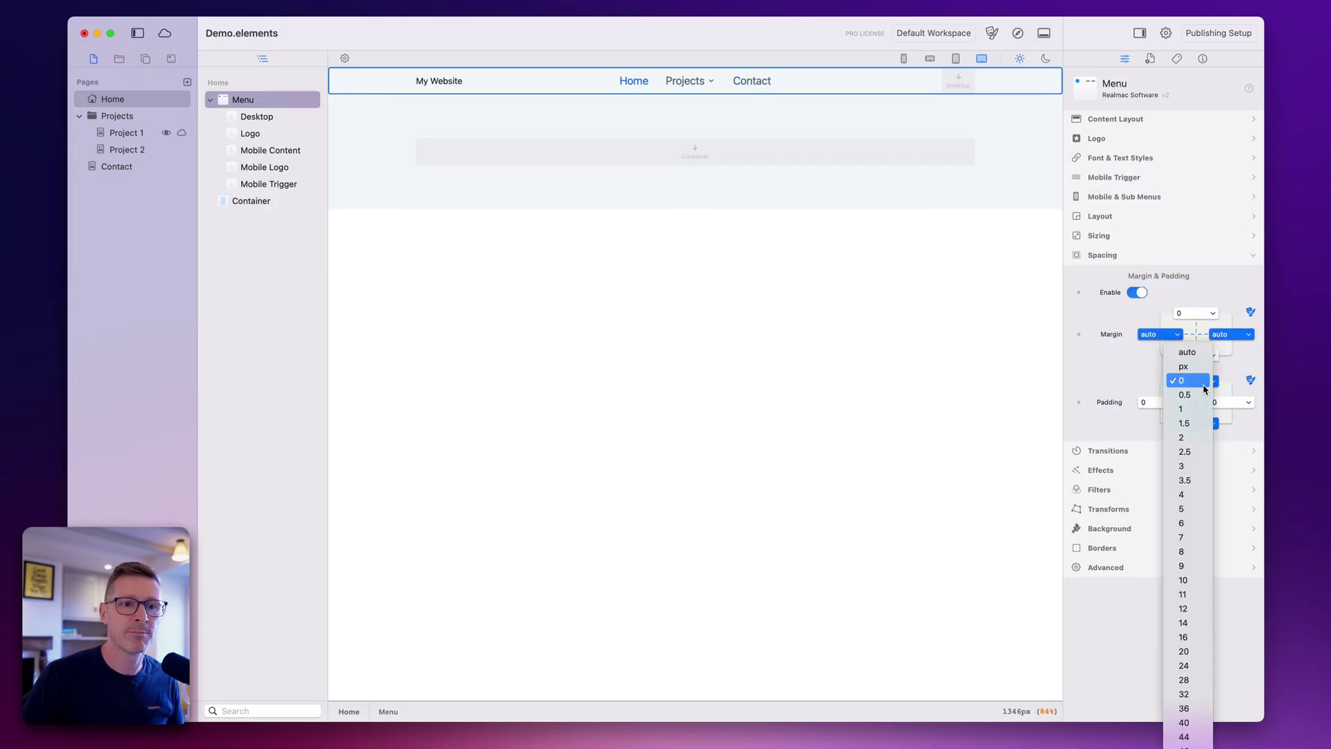
click(1189, 580)
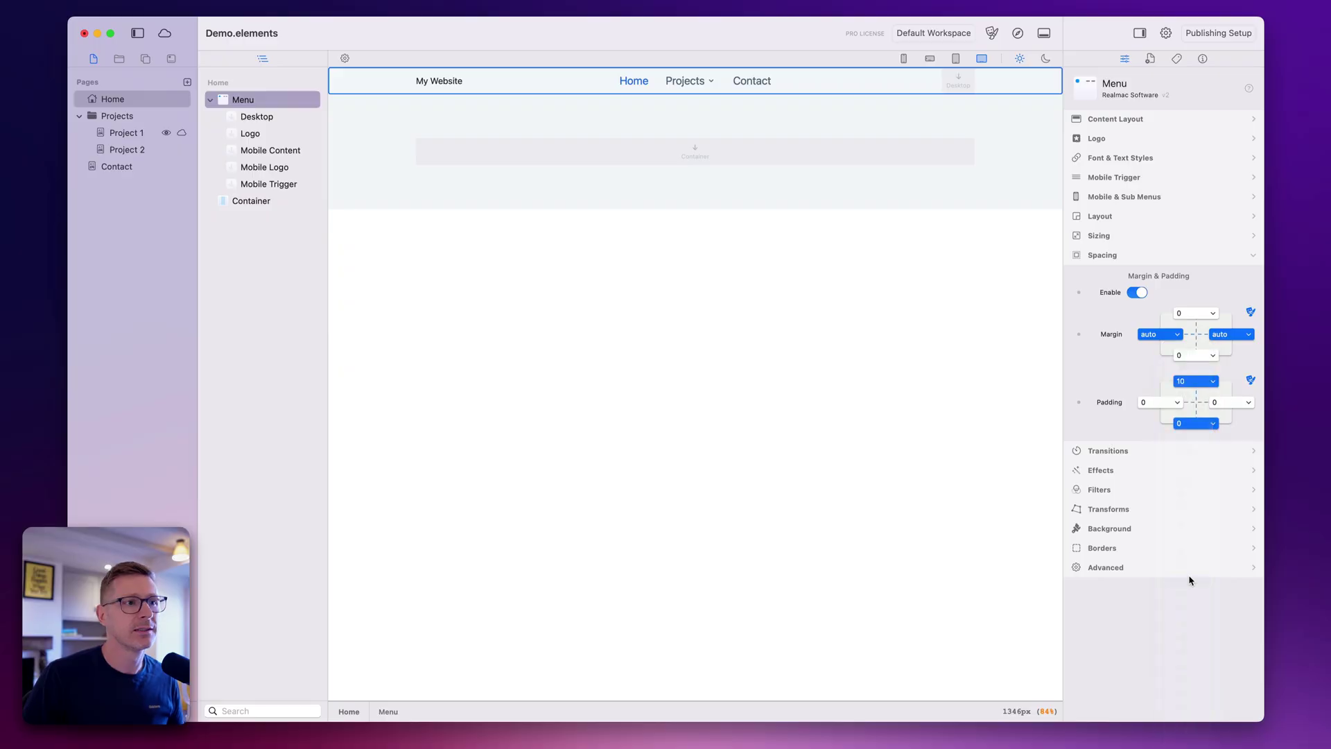
click(1206, 382)
click(1205, 316)
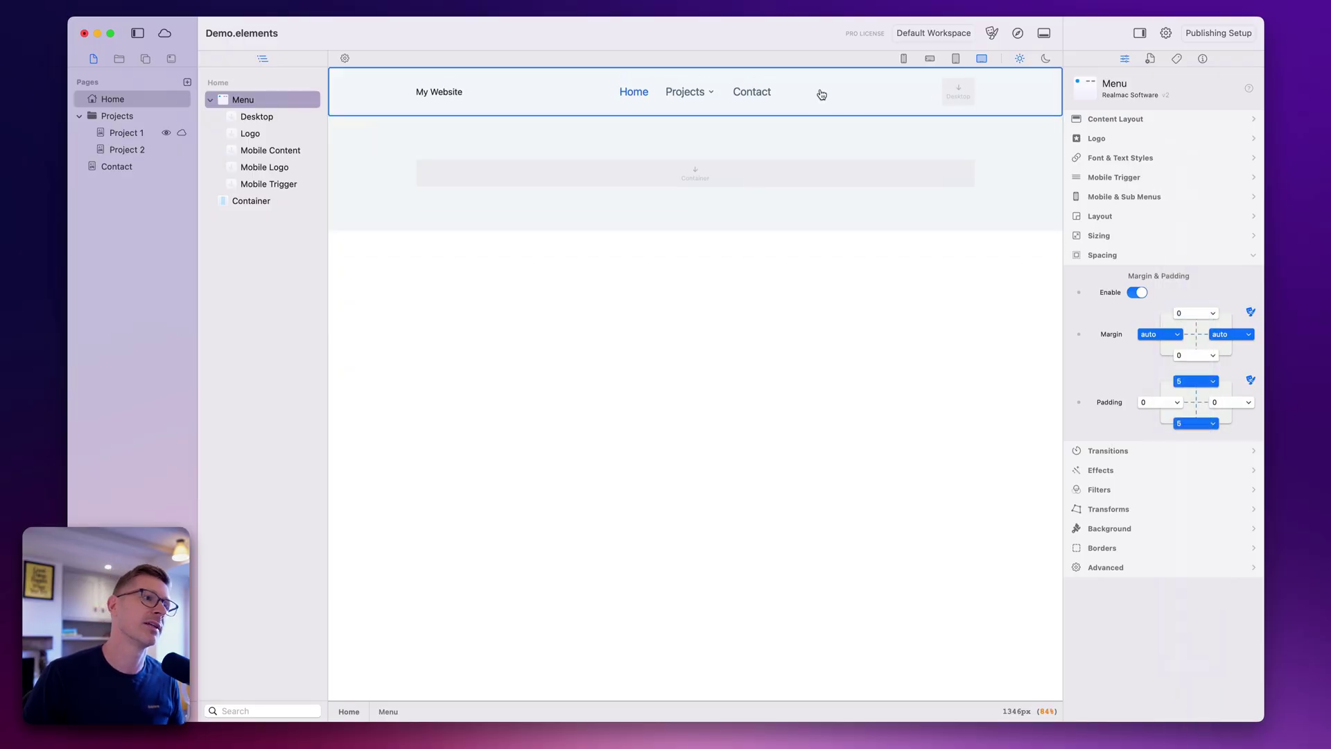
Step: Open the Menu's logo settings and check the website title in the project settings
click(1125, 258)
click(1109, 140)
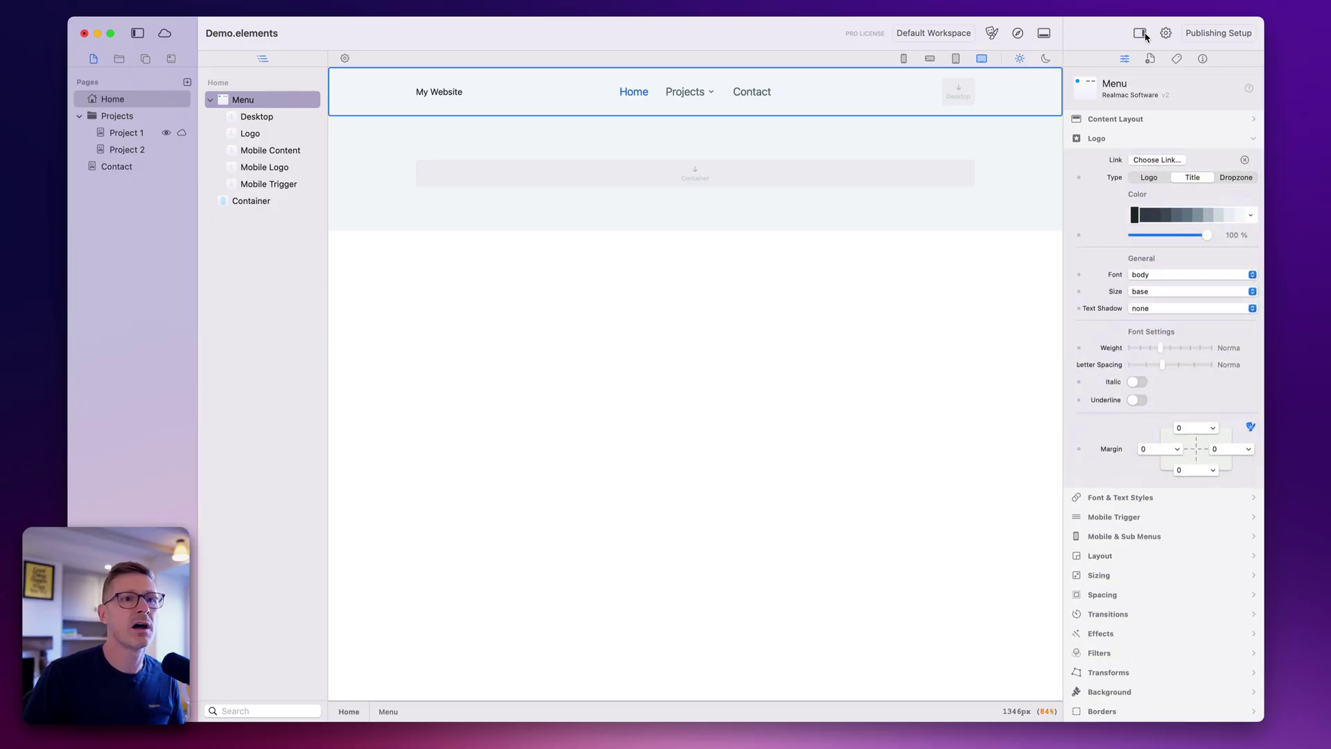
click(1166, 34)
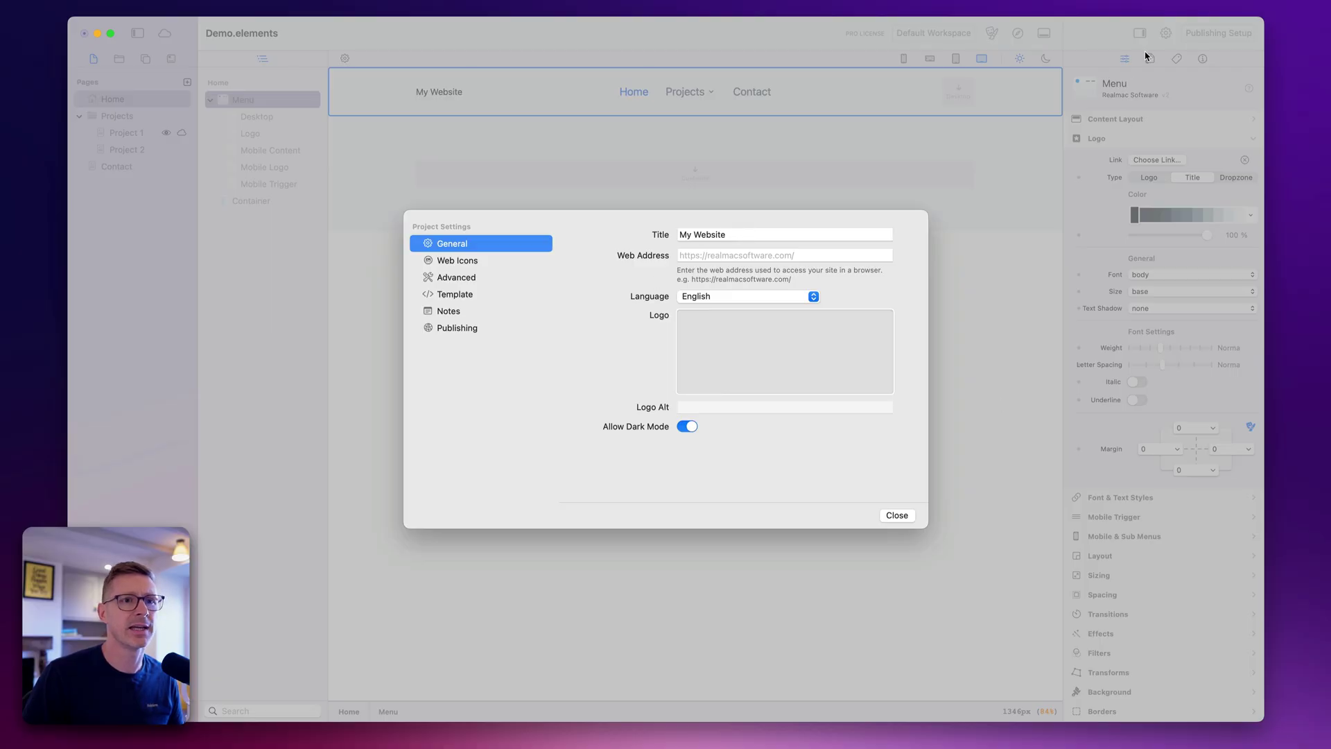
click(763, 237)
click(896, 514)
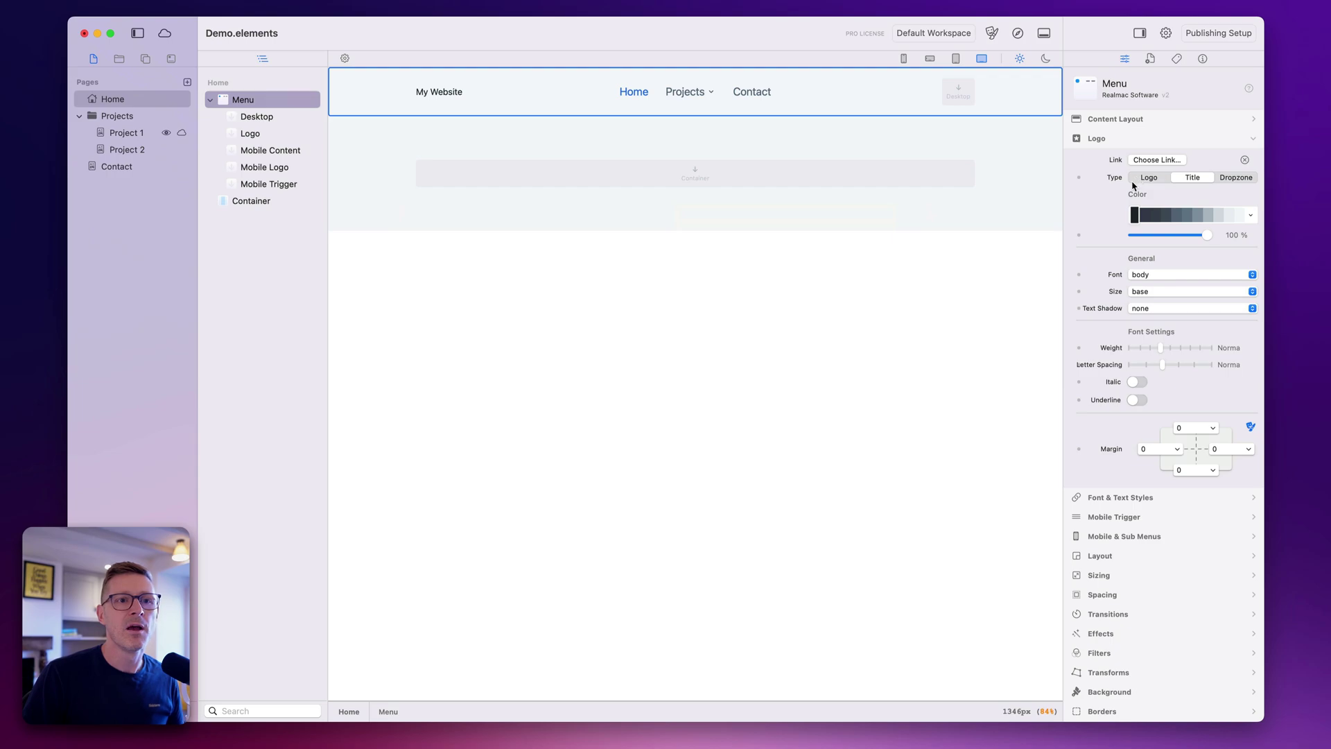
Step: Try the Logo type for the Menu's logo, check the project's logo field, and set the type to Dropzone
click(1143, 179)
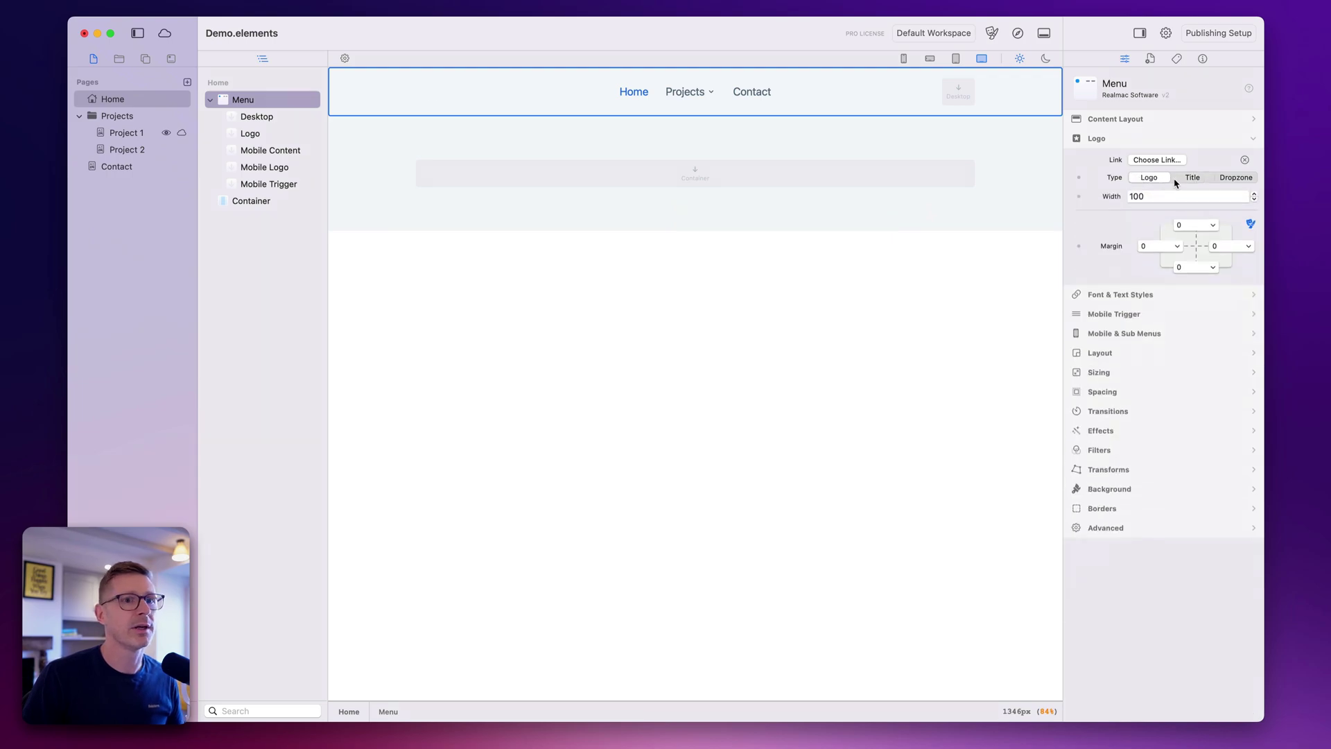
click(1177, 33)
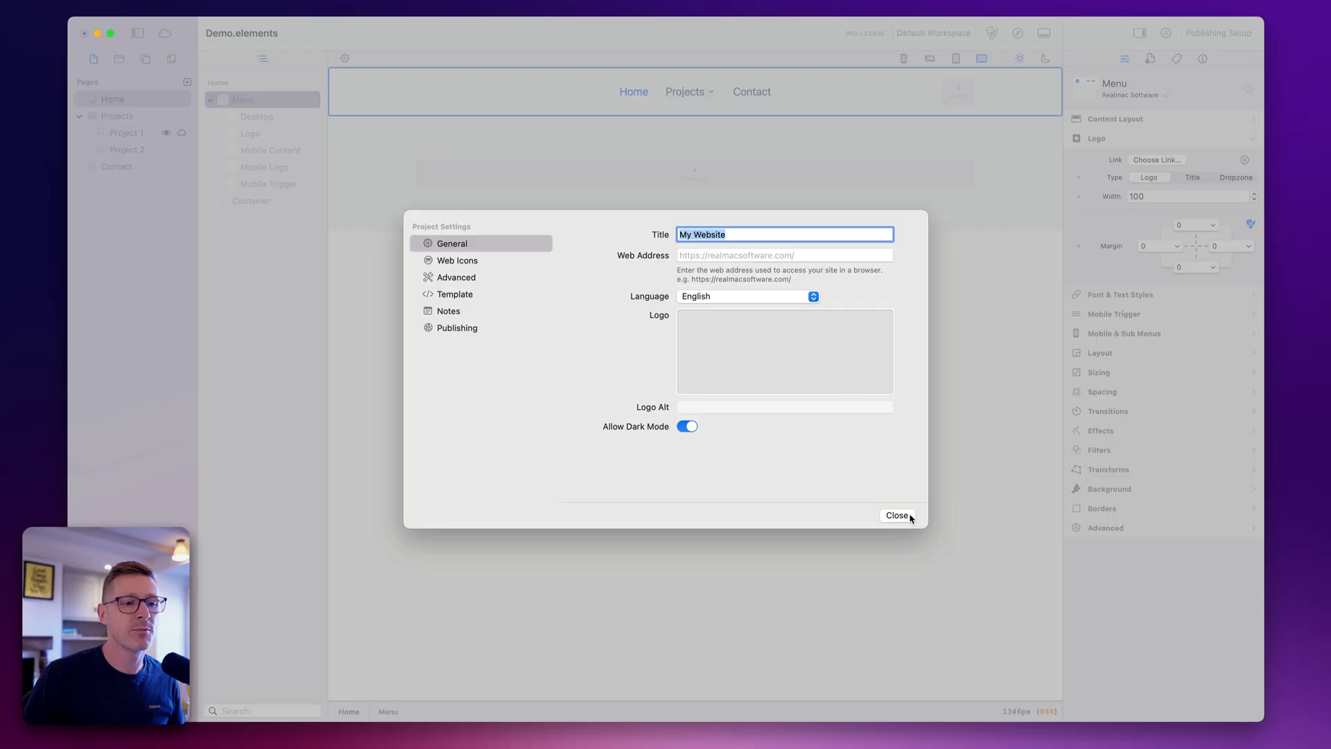
click(909, 516)
click(1236, 178)
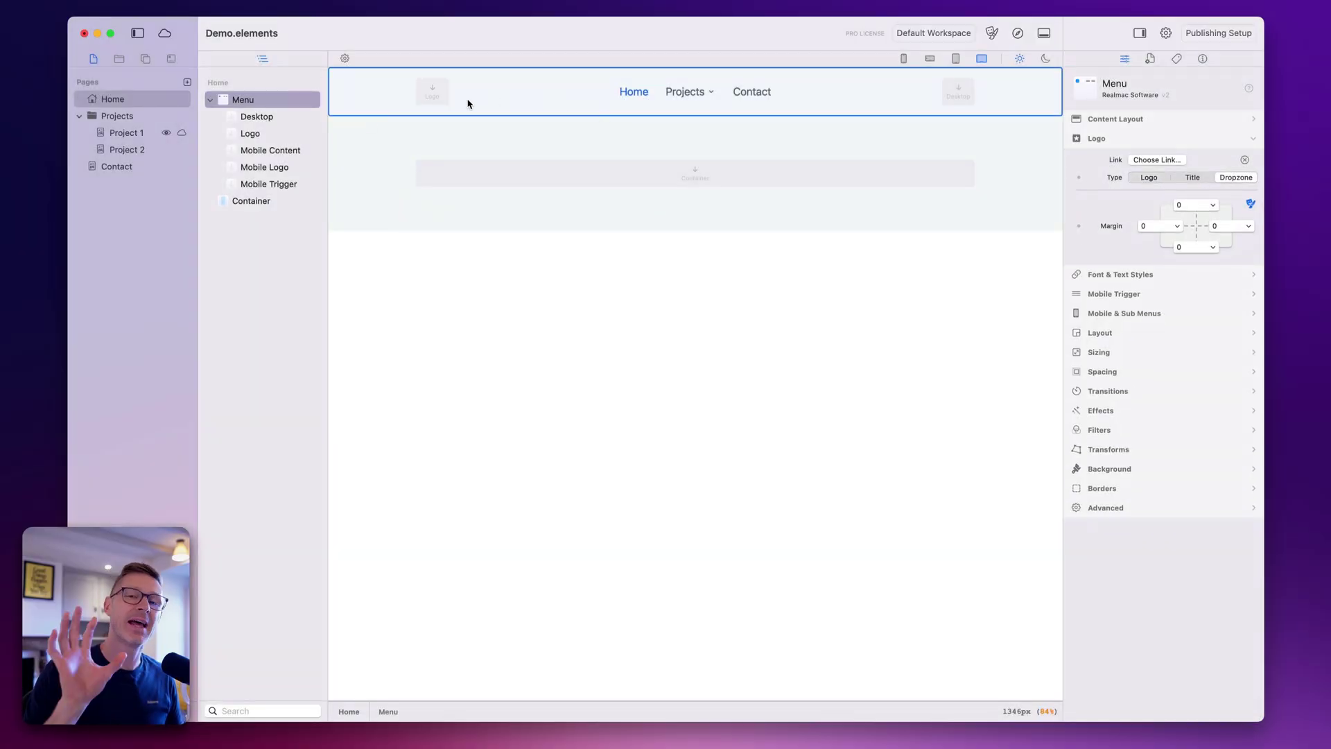
Step: Place an SVG component in the Menu's logo dropzone and assign logo.svg from the brand resources to it
click(147, 60)
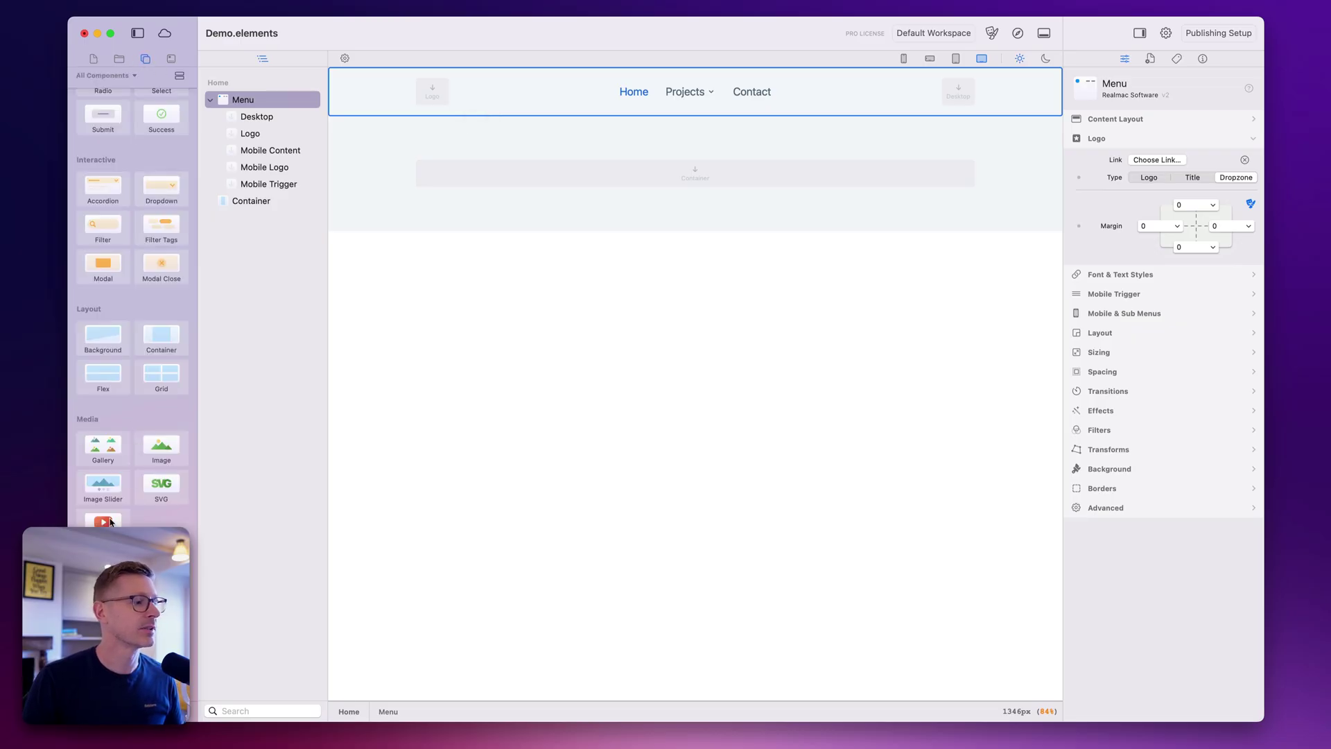
drag(145, 499, 437, 93)
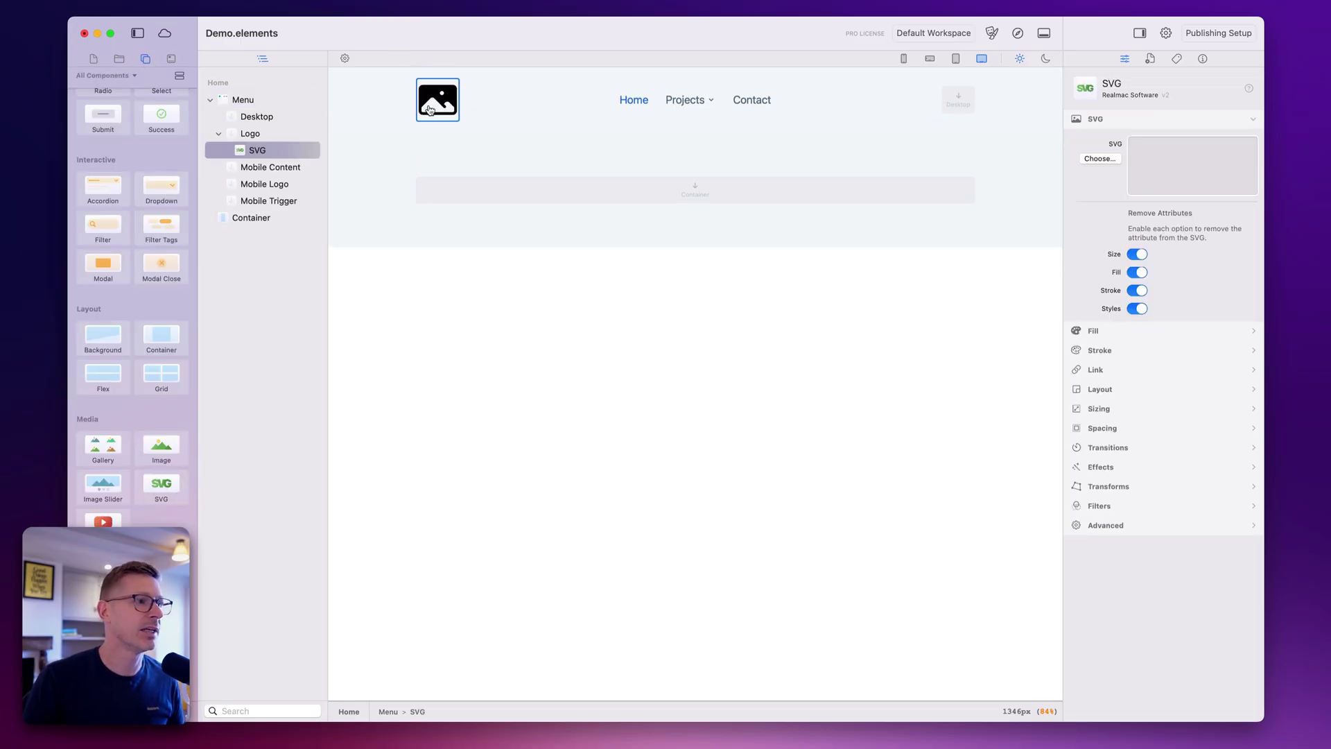
click(119, 59)
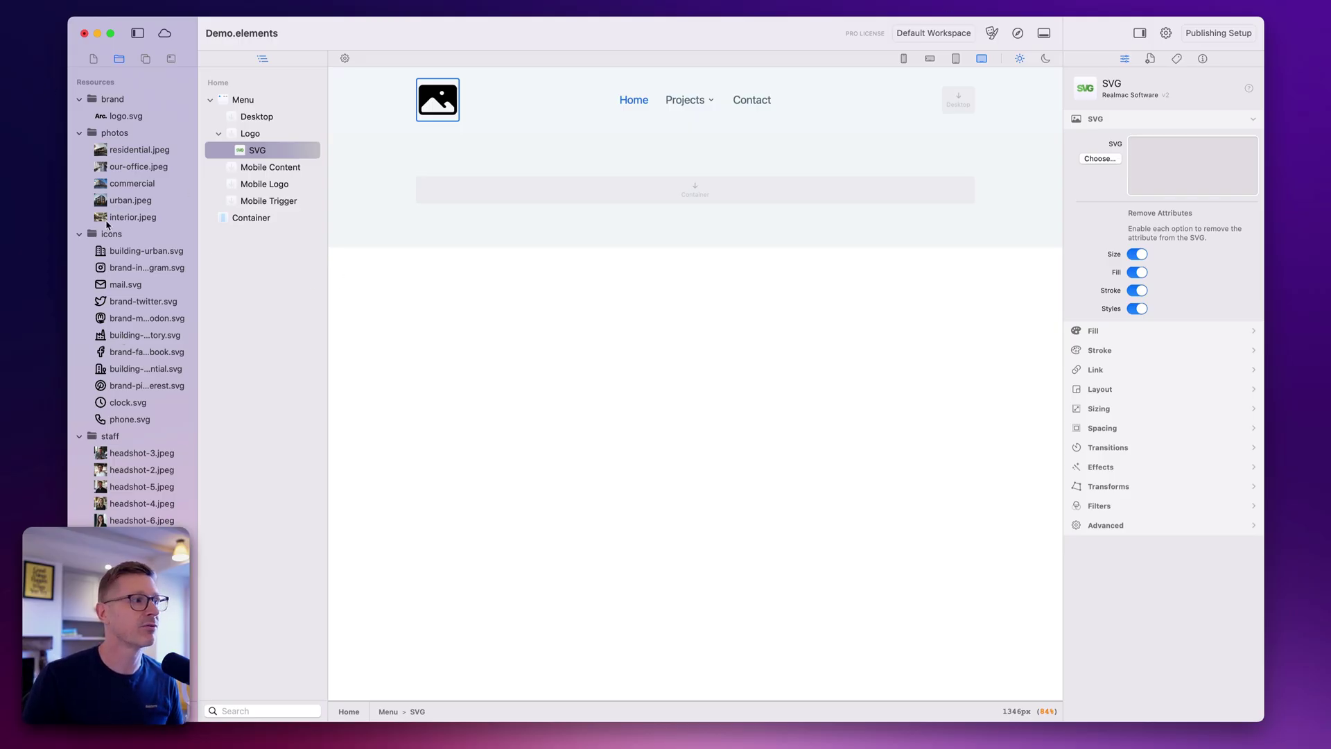
click(119, 117)
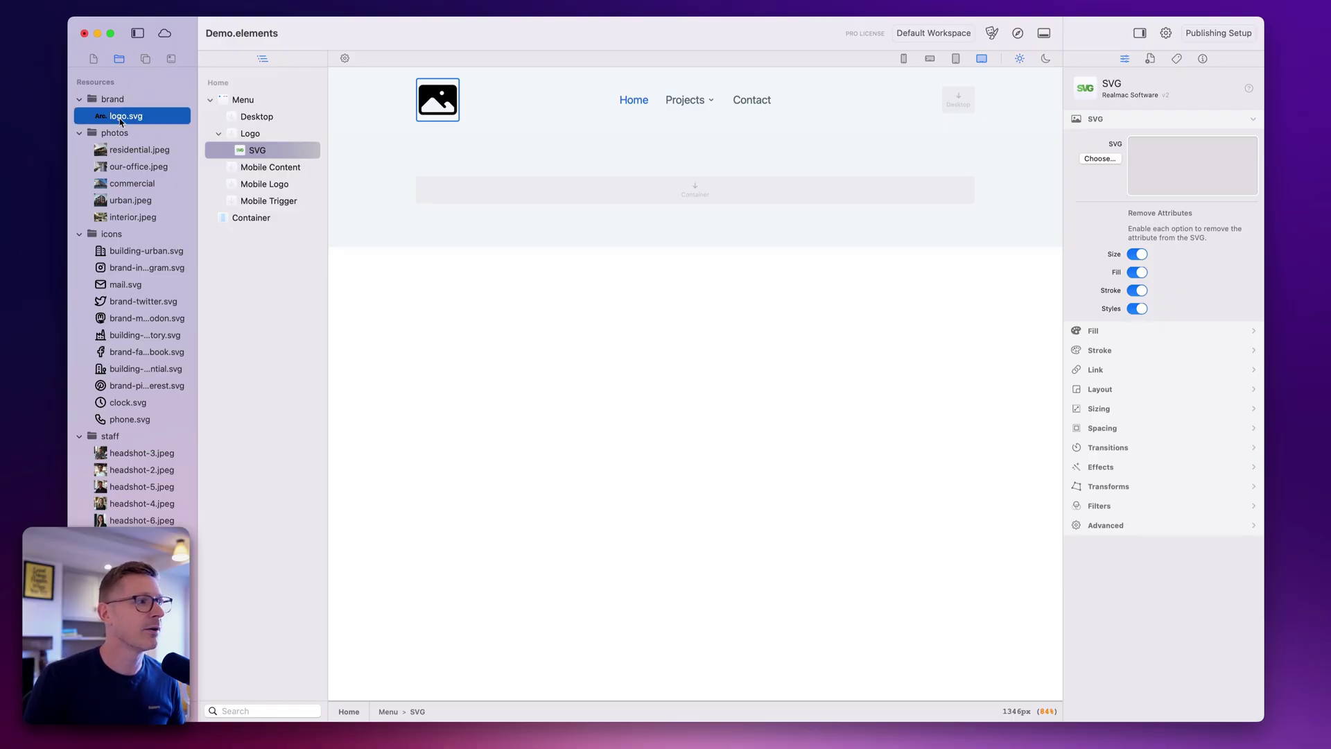
drag(121, 122, 447, 108)
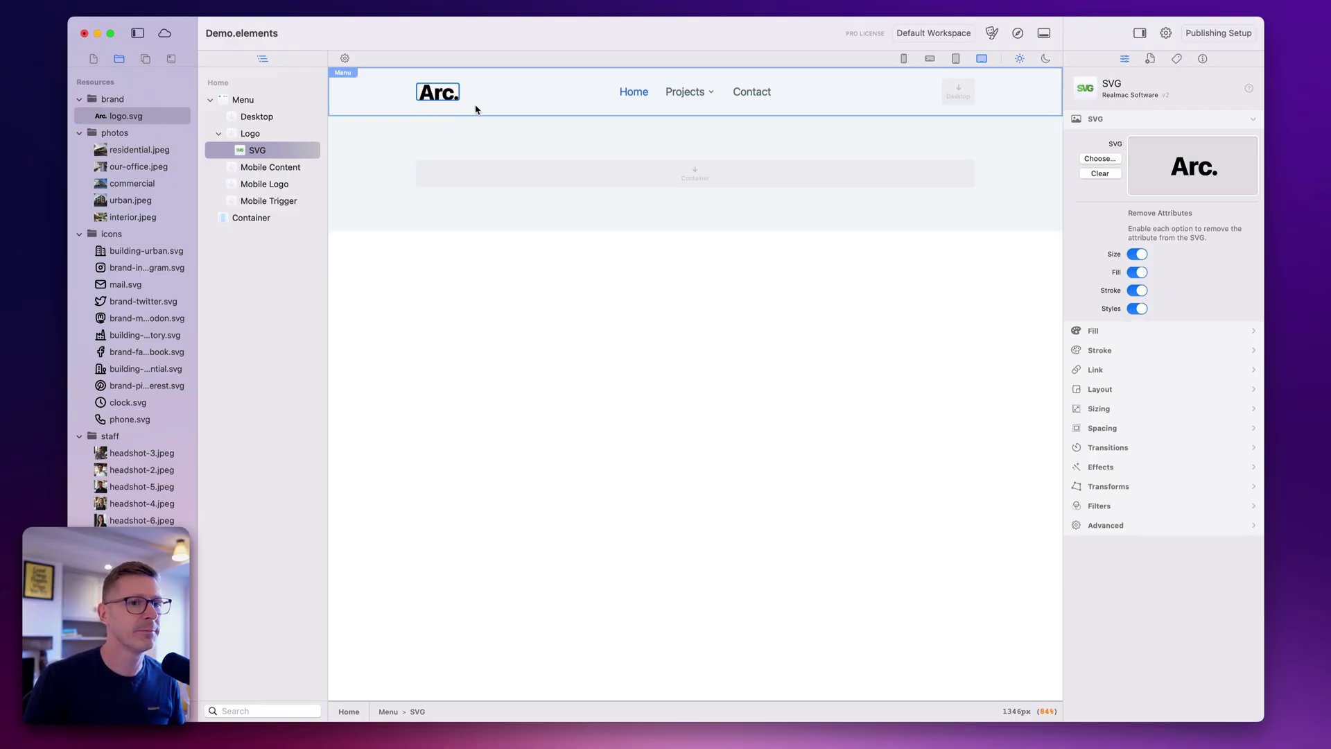
key(super+z)
key(super+shift+z)
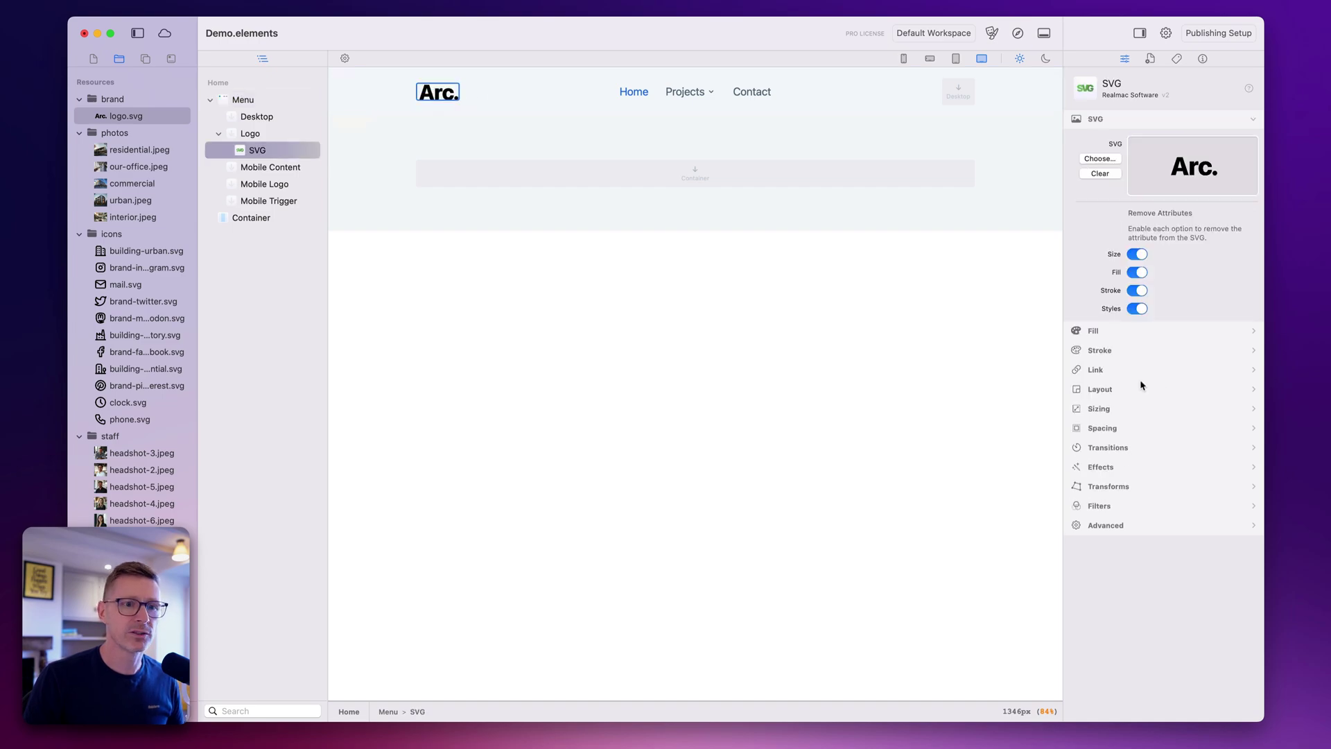
Step: Set the logo SVG's width to 28 in its sizing settings
click(1117, 413)
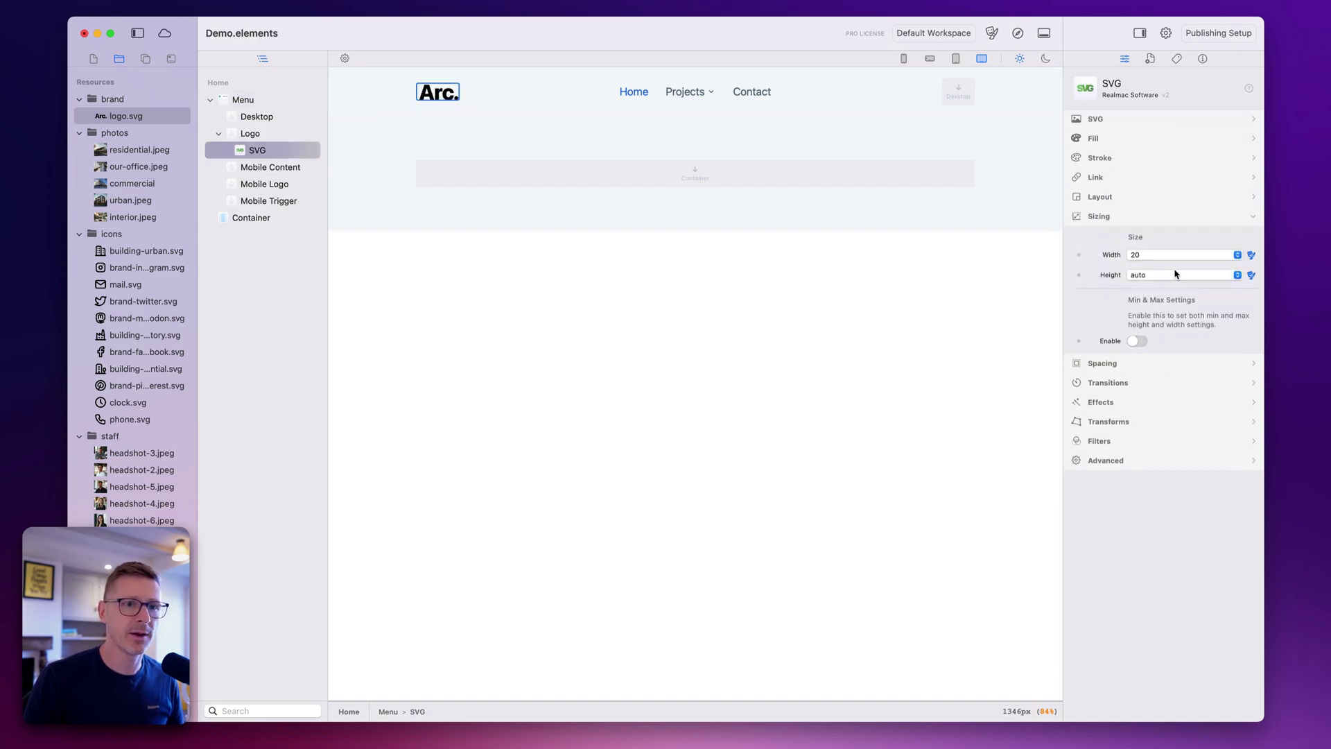
click(1160, 261)
click(1162, 271)
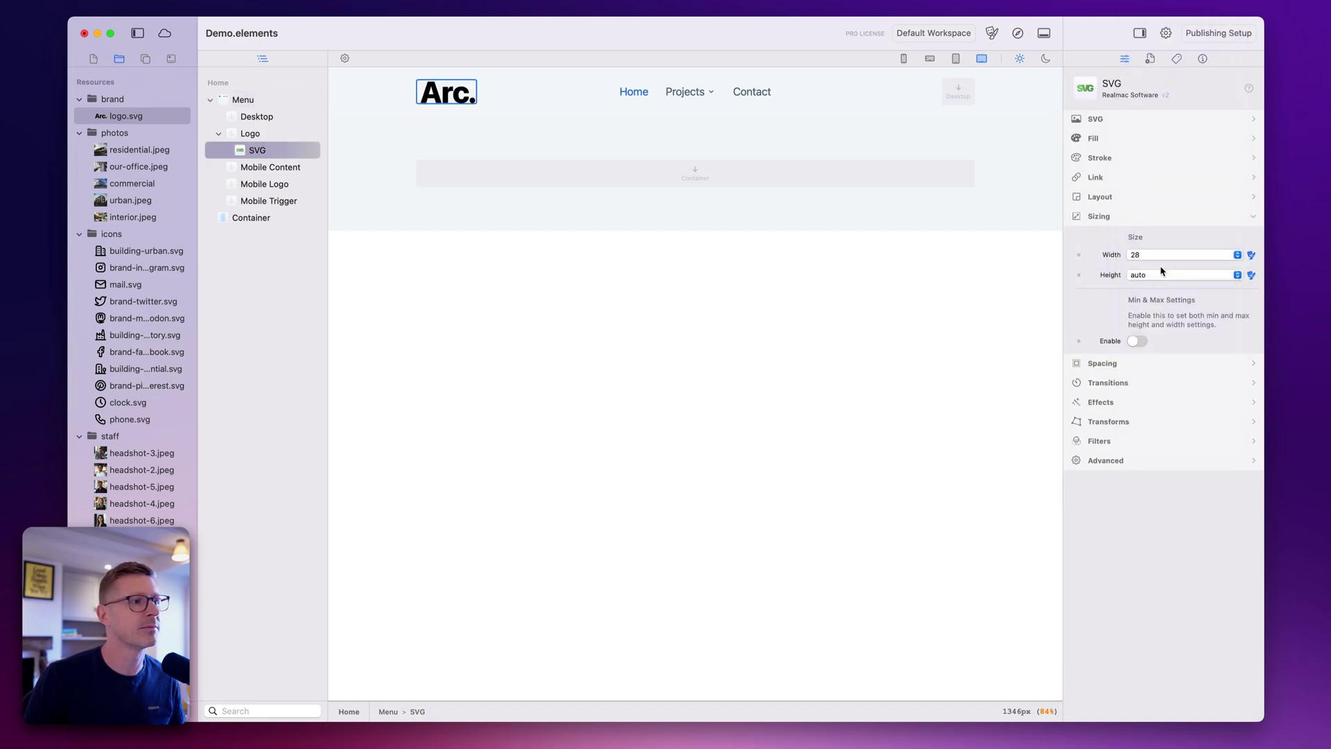
click(1139, 220)
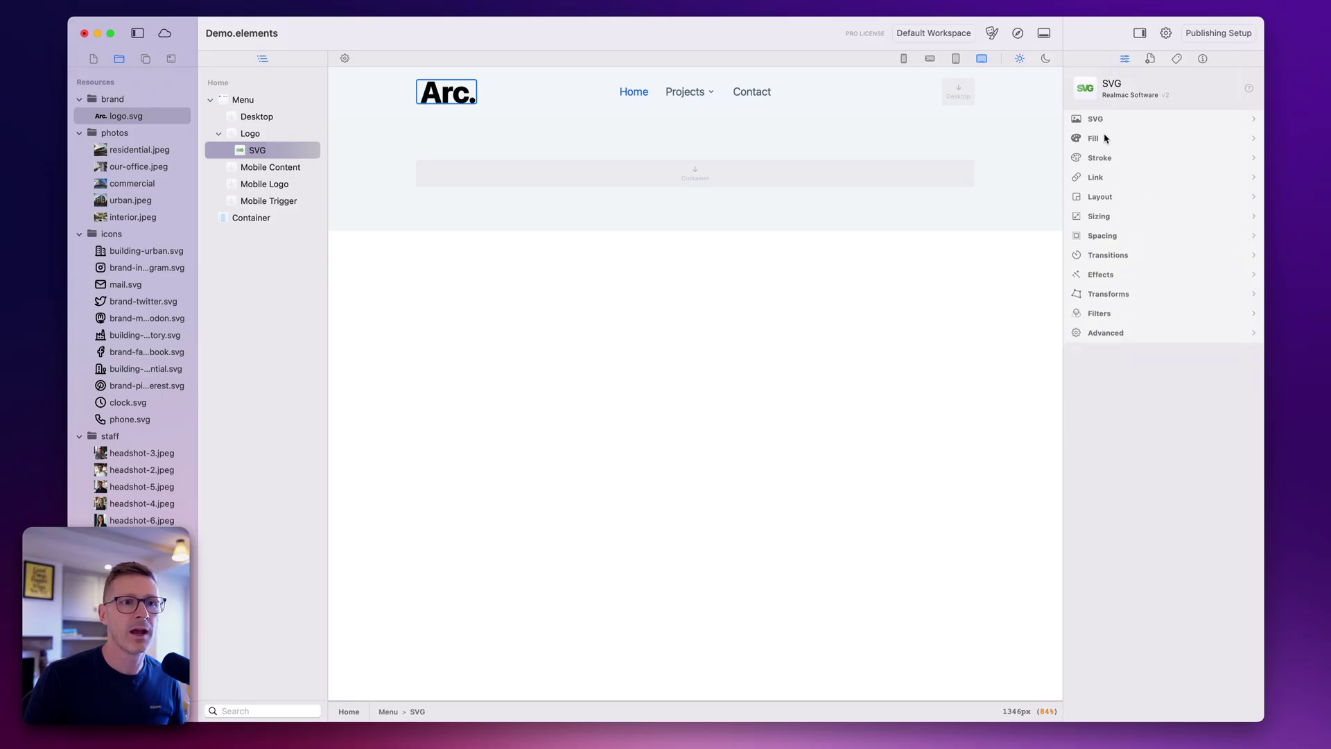
Step: Give the logo SVG a static fill using the brand color, one shade darker than its middle blue
click(1106, 138)
click(1204, 165)
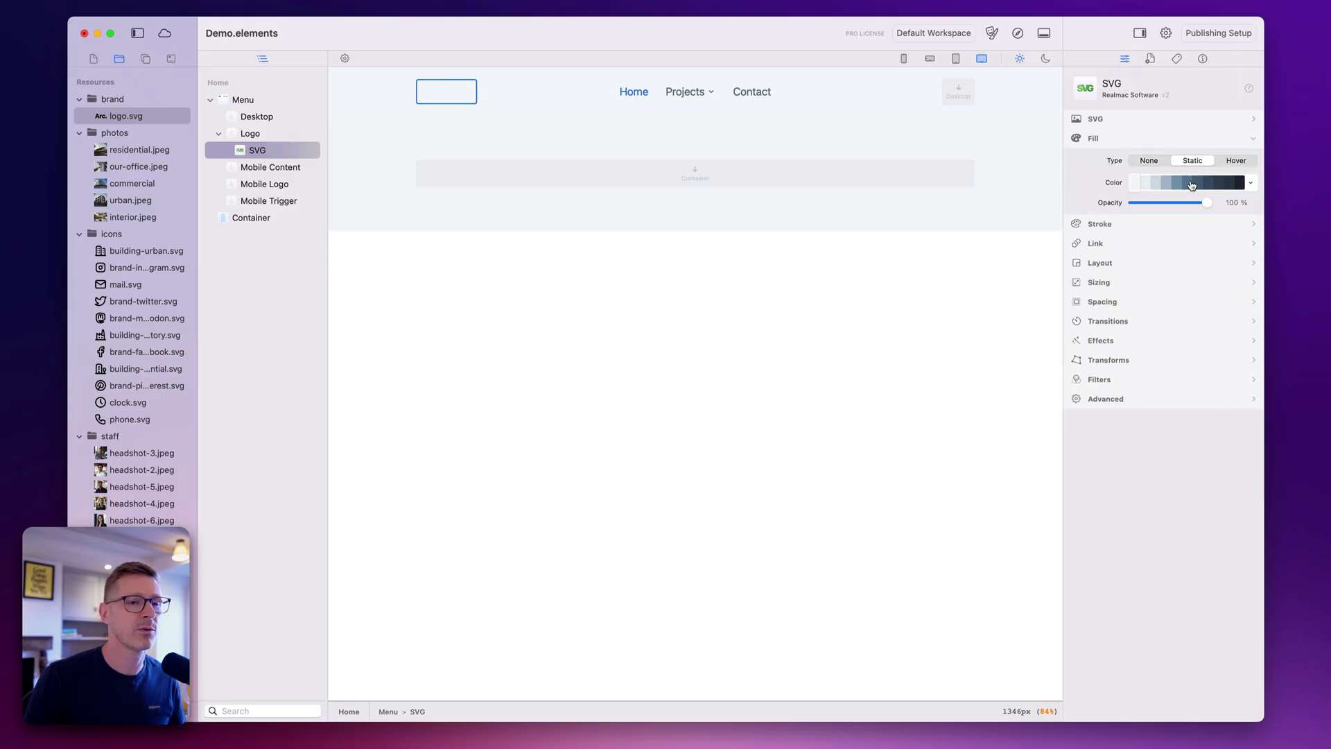
click(1190, 183)
click(1251, 183)
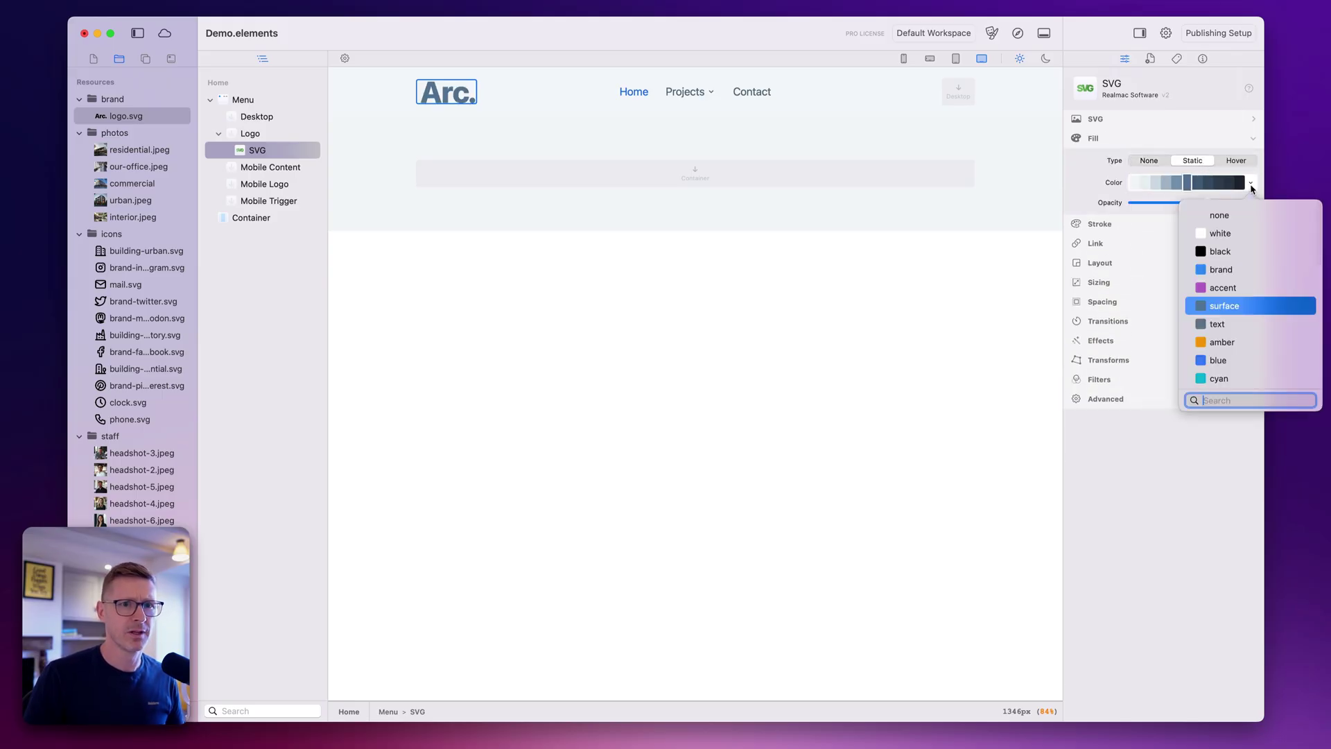
click(1252, 268)
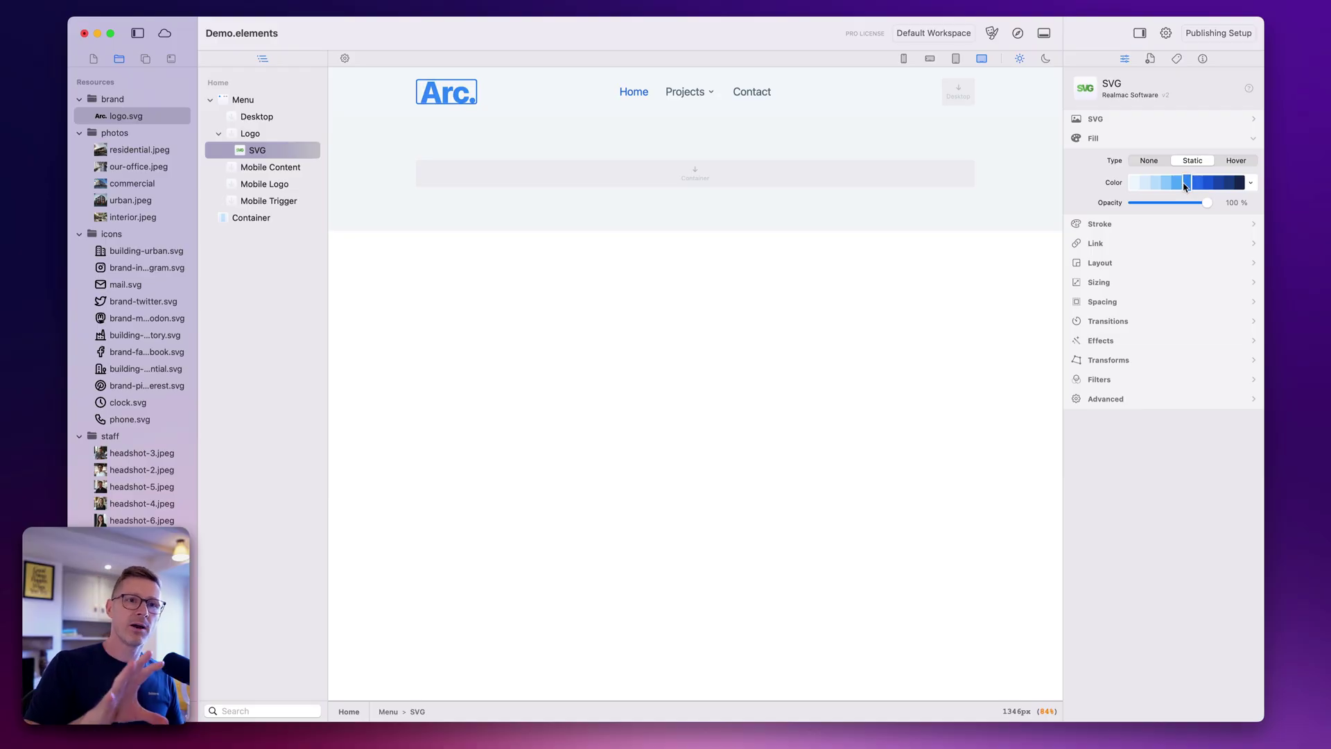
click(1197, 183)
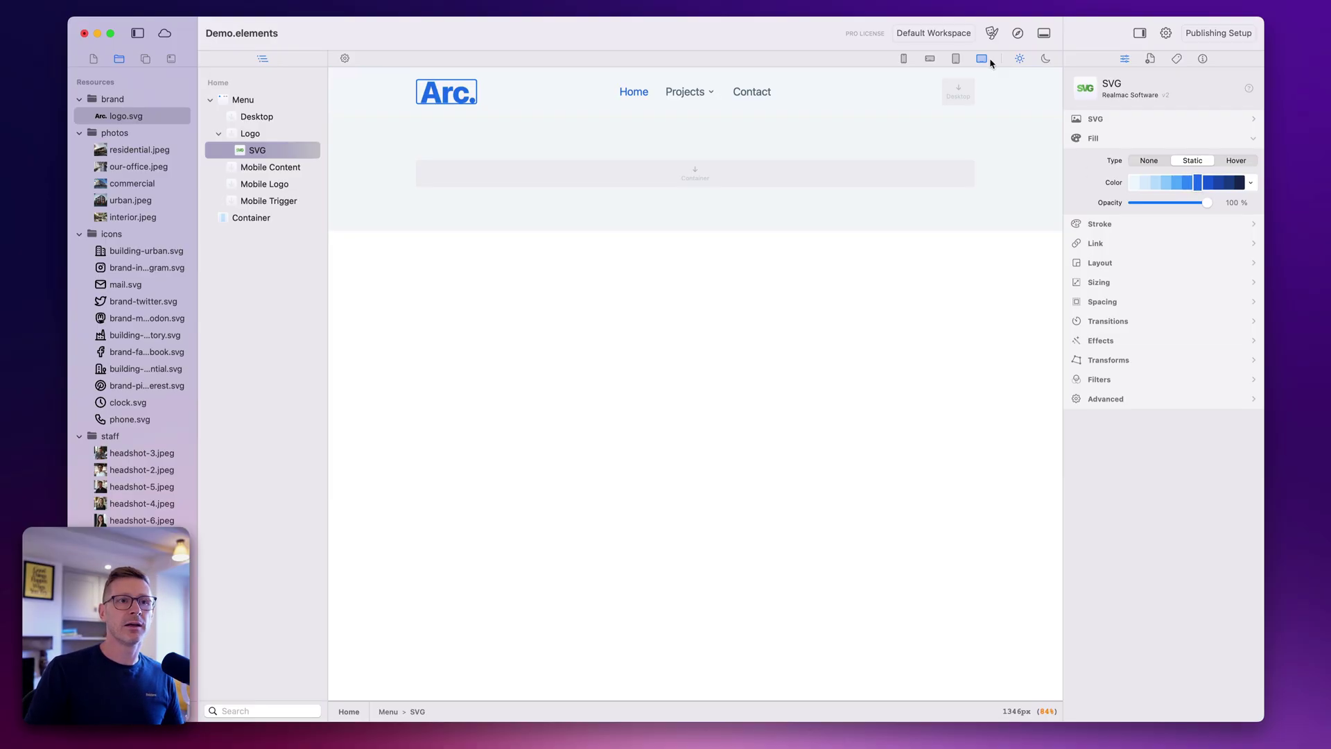
Step: Add a custom color named Brand in the theme's color settings
click(993, 33)
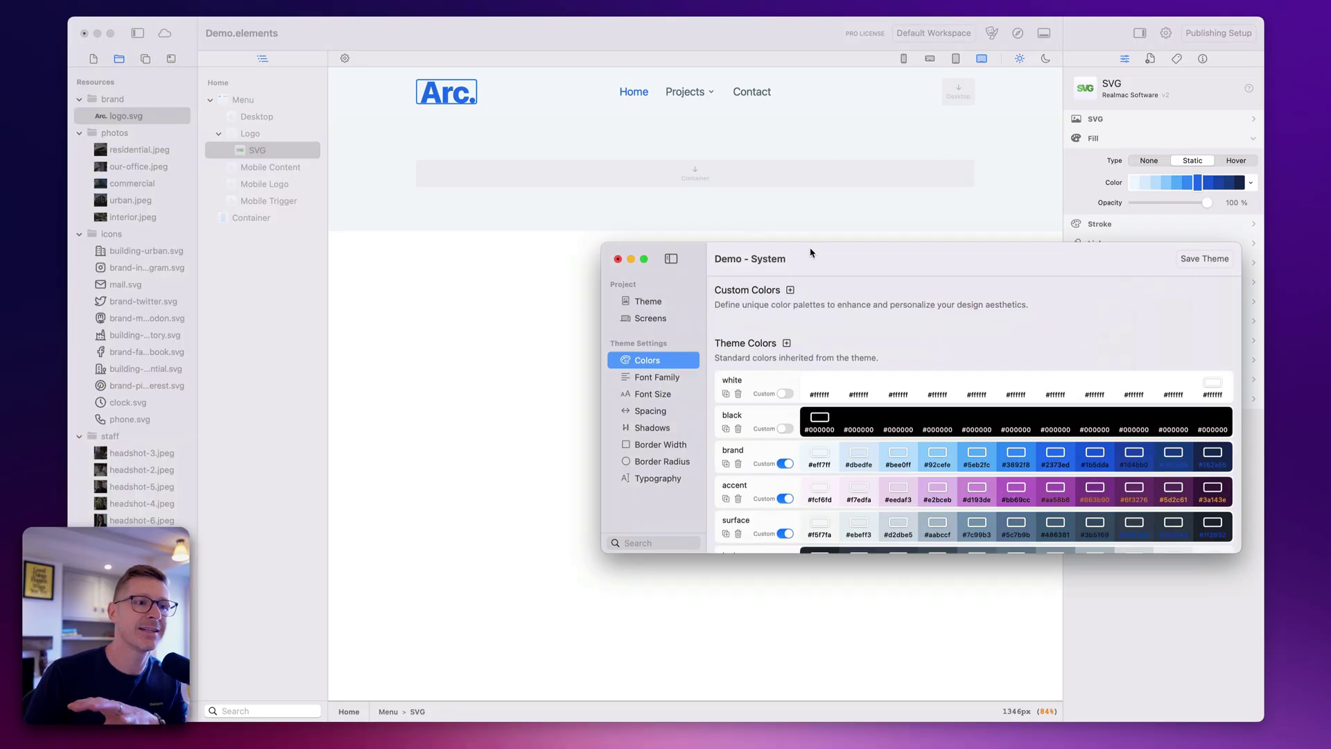
click(790, 290)
click(755, 326)
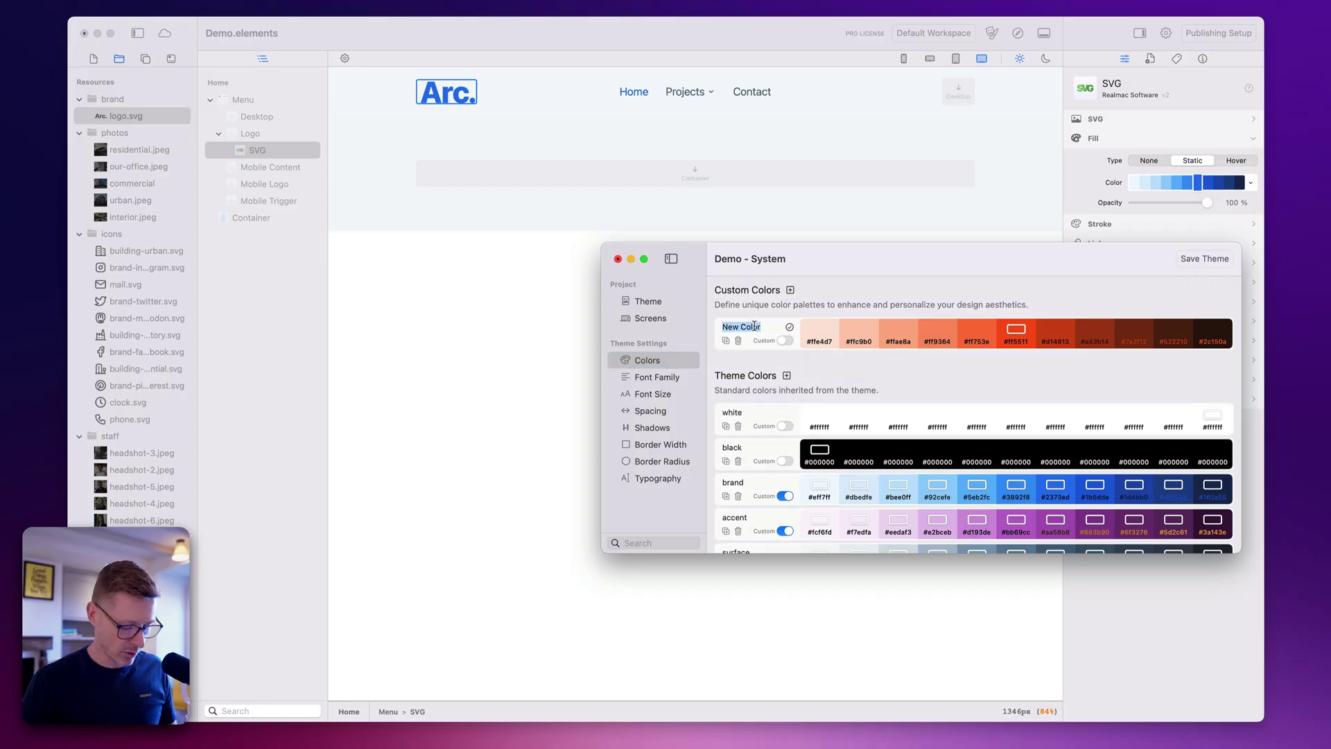
key(BackSpace)
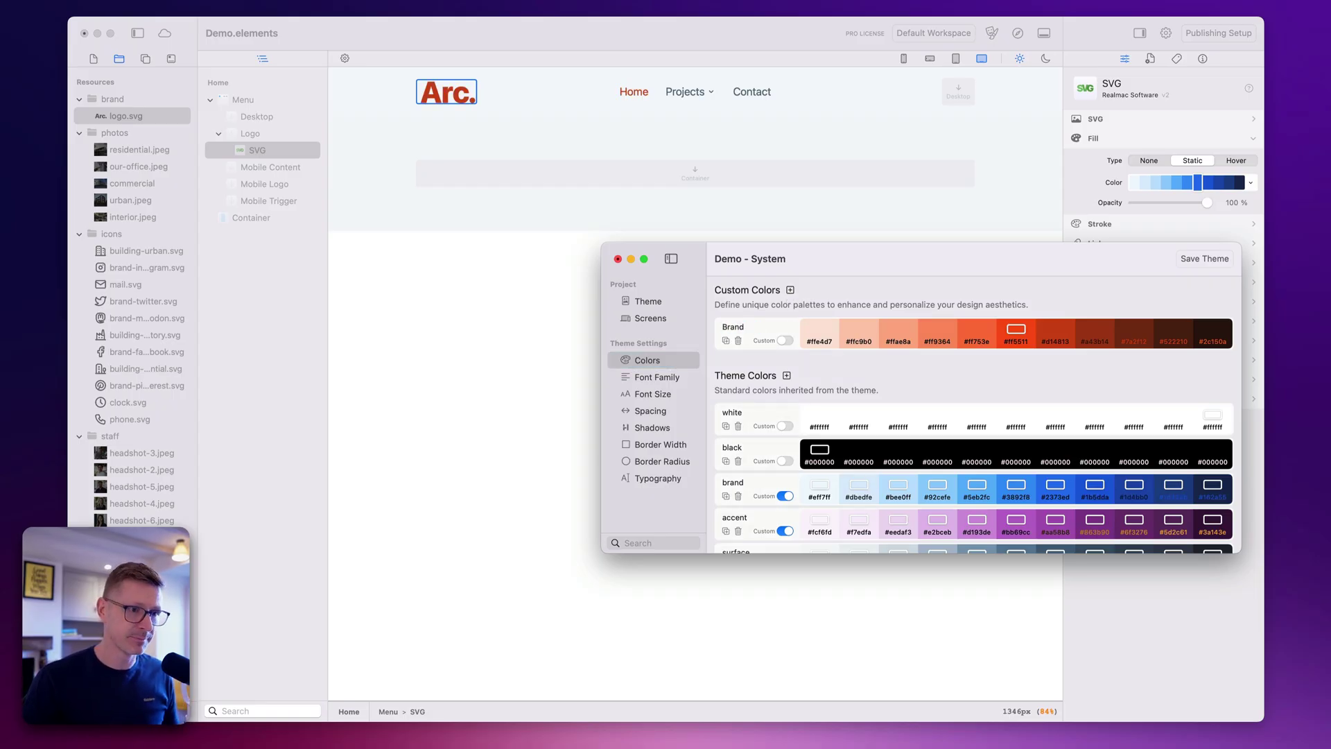
Step: Recolor the custom Brand color to magenta with the color wheel, and delete that custom color
click(1018, 330)
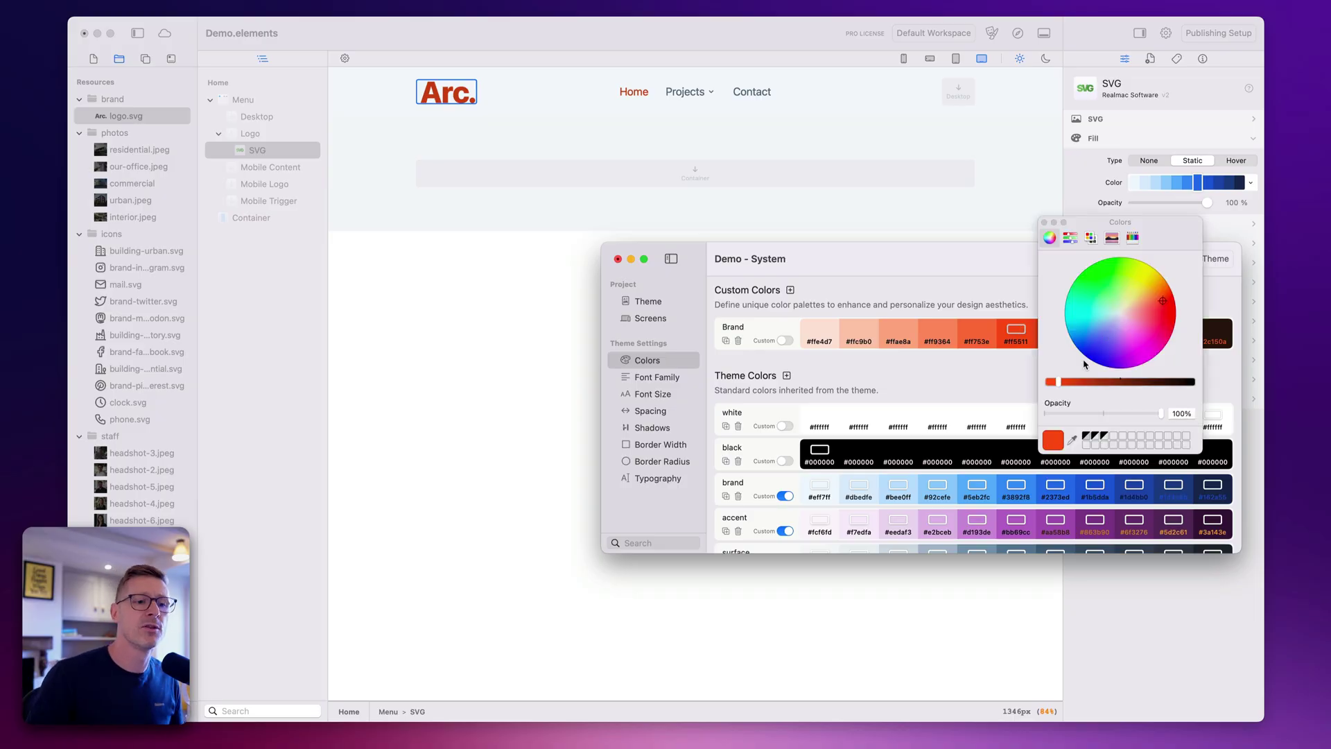
drag(1117, 328, 1171, 406)
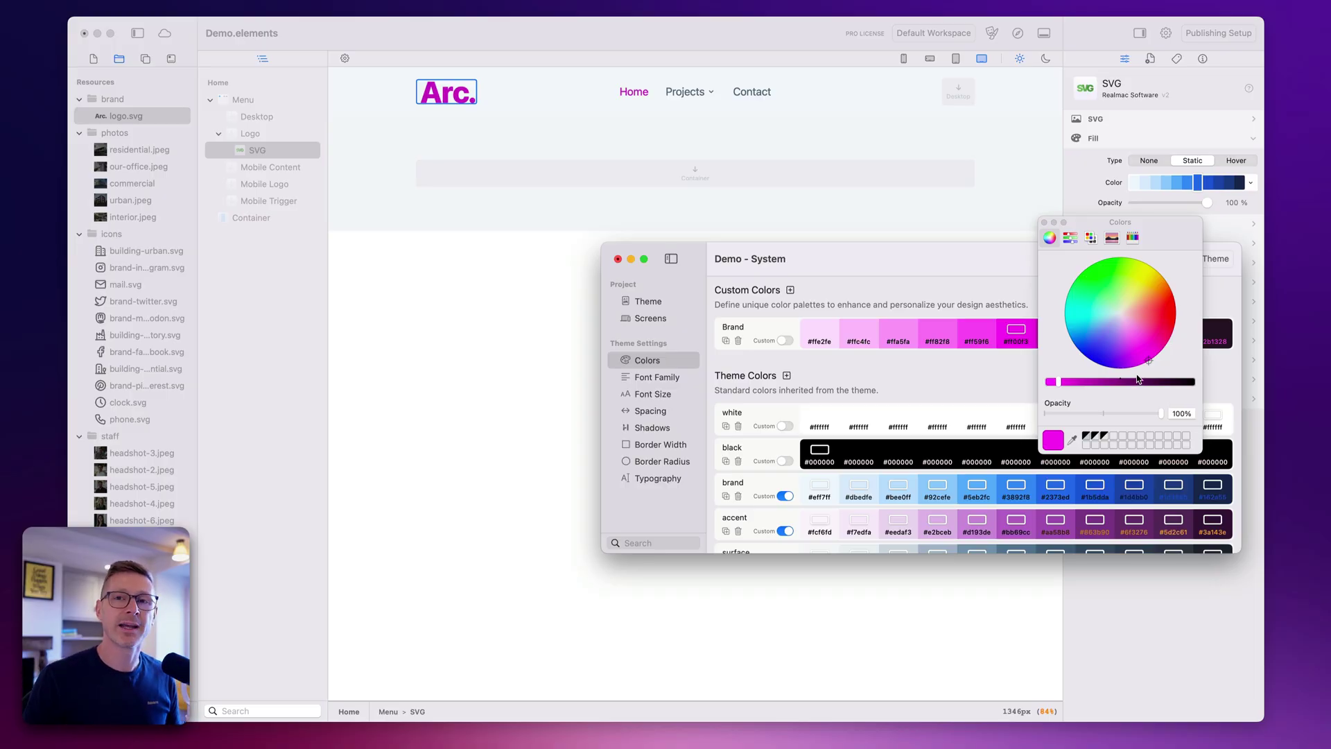
click(1044, 226)
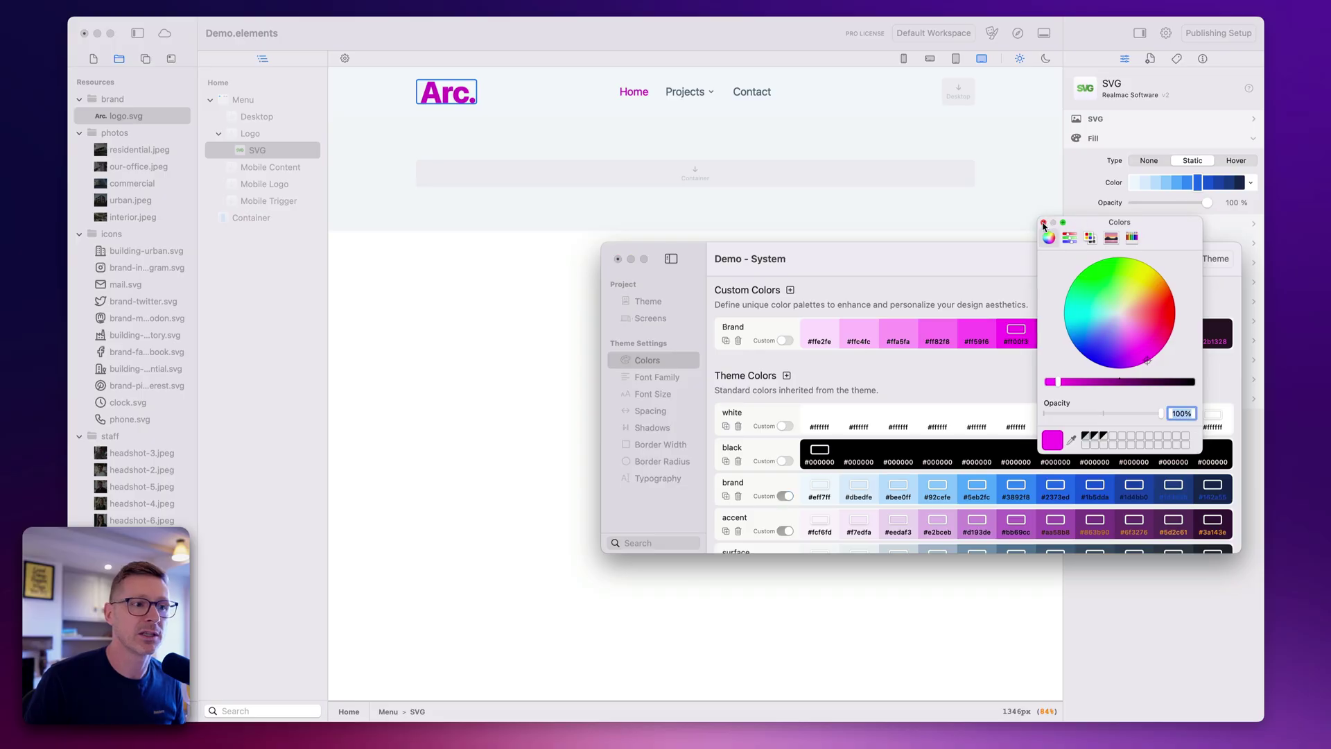
click(1044, 223)
click(738, 340)
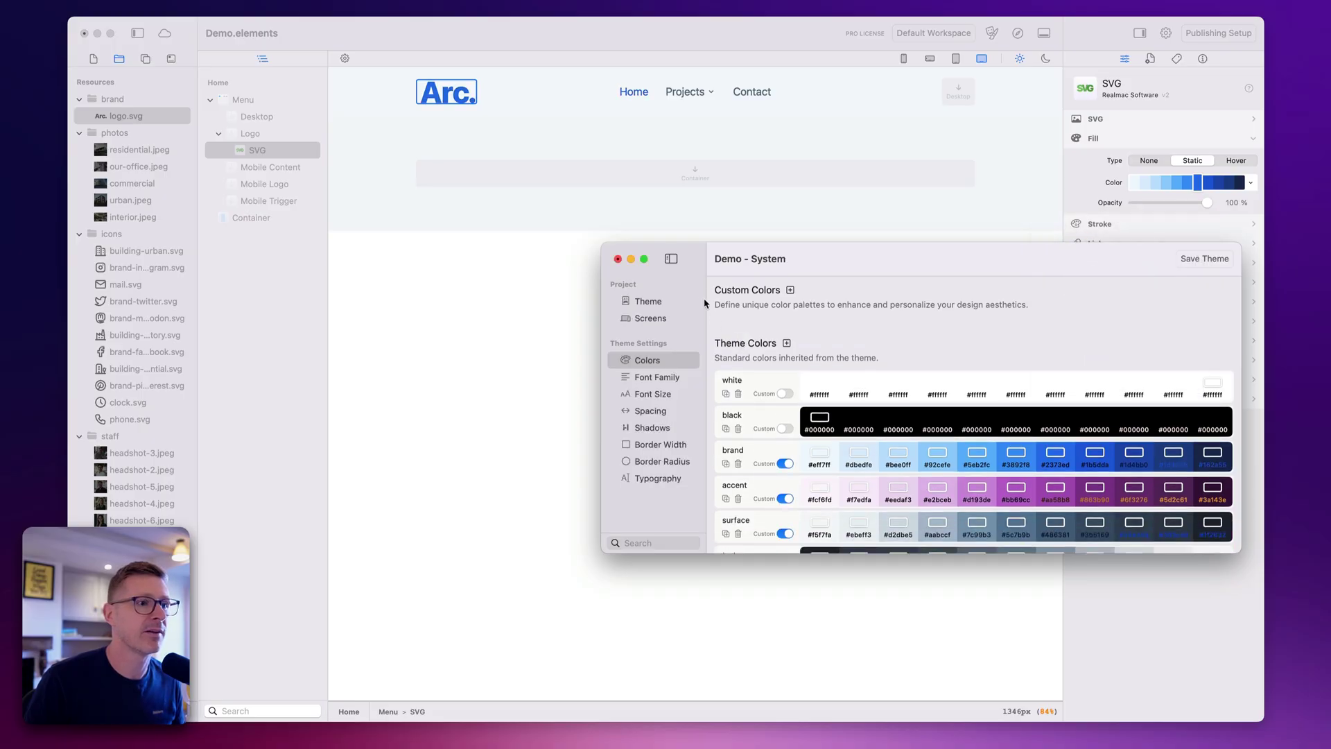
Step: Look at the screen settings and the available themes, and close the theme window
click(637, 319)
click(628, 302)
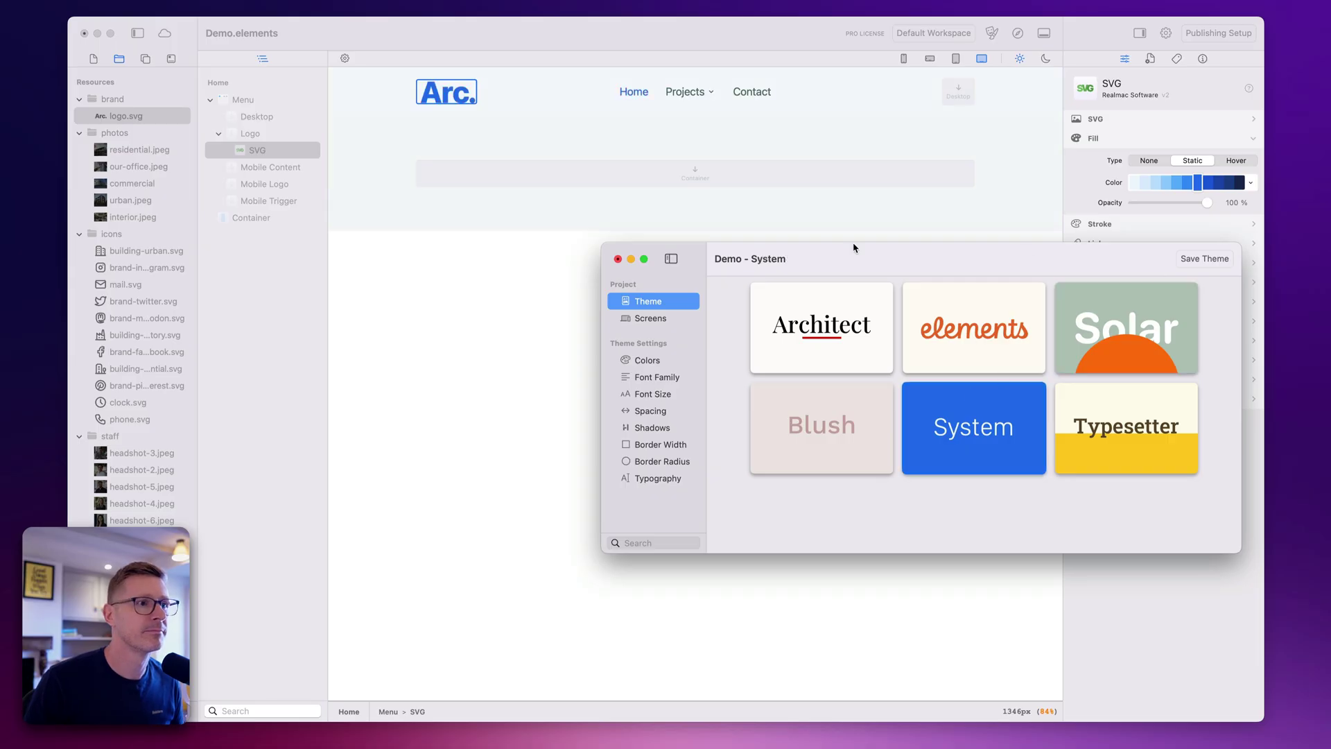
click(618, 260)
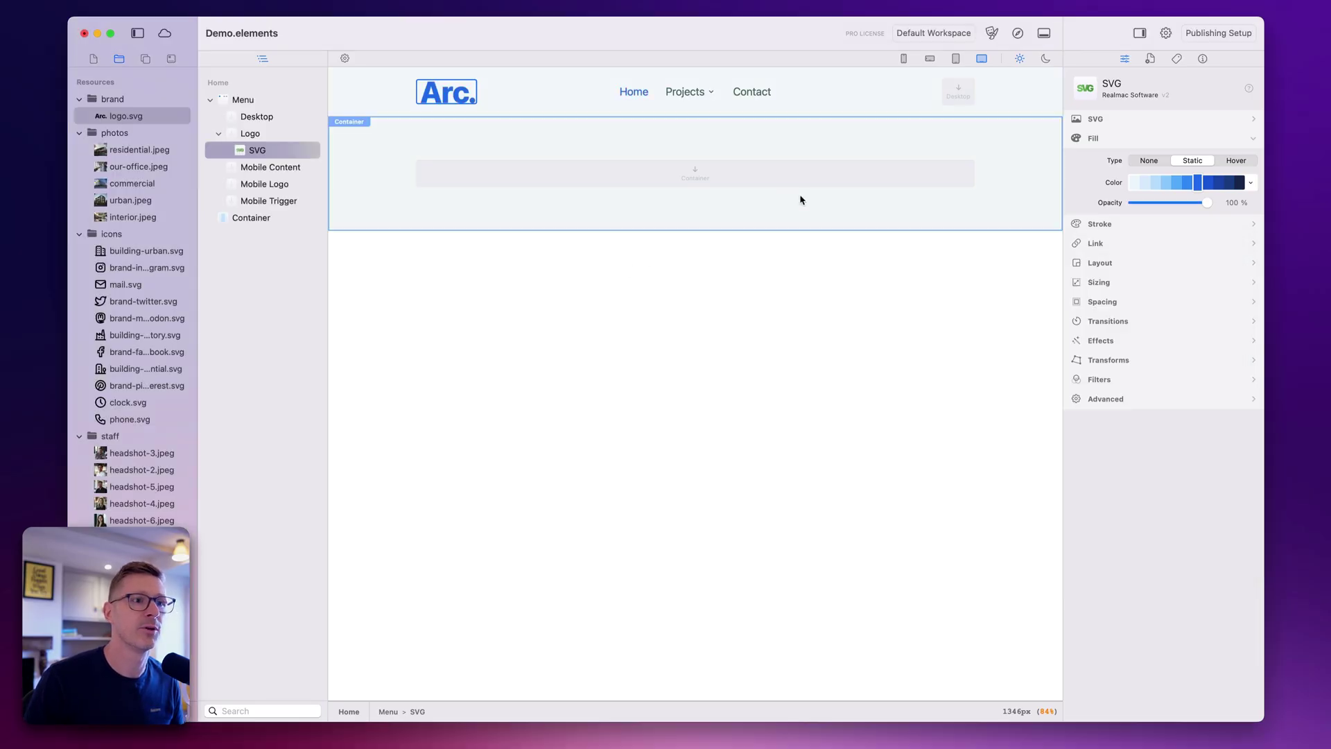
Step: Set the Menu's static background color to white and preview the Home page in the browser
click(823, 92)
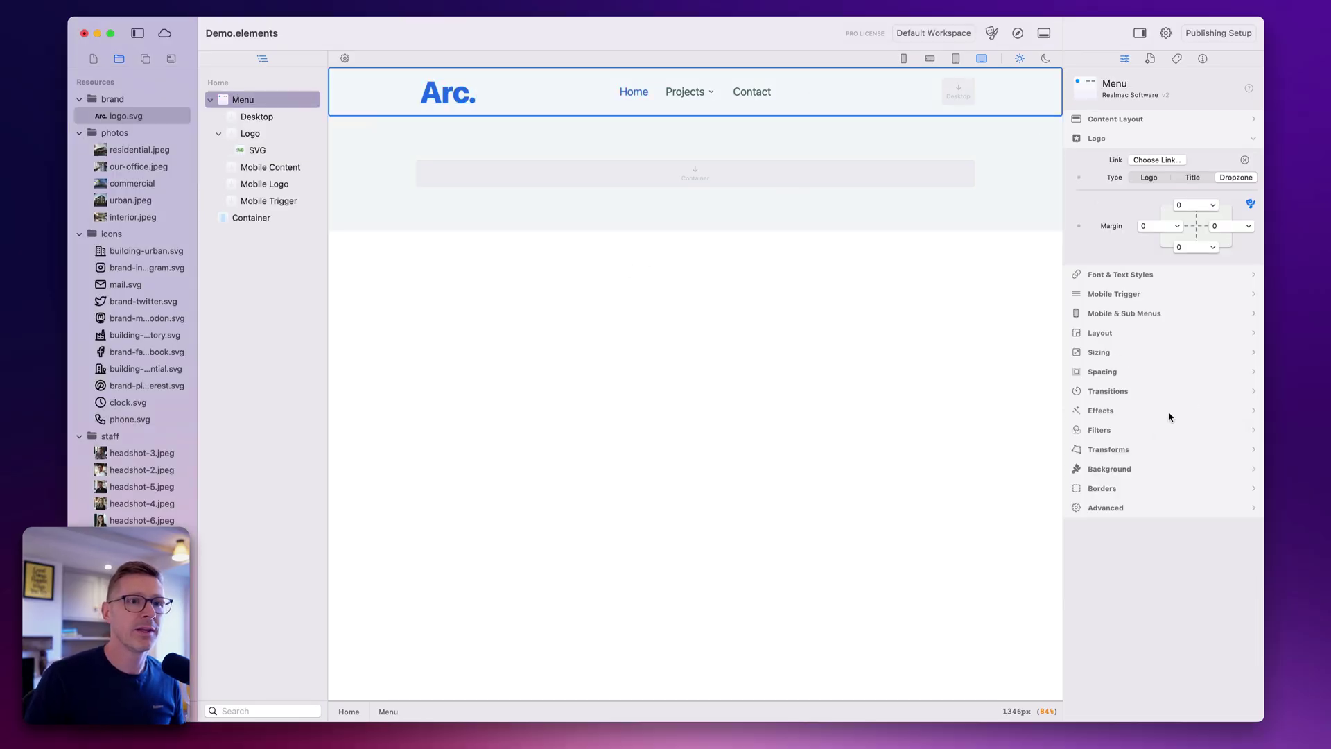
click(1129, 472)
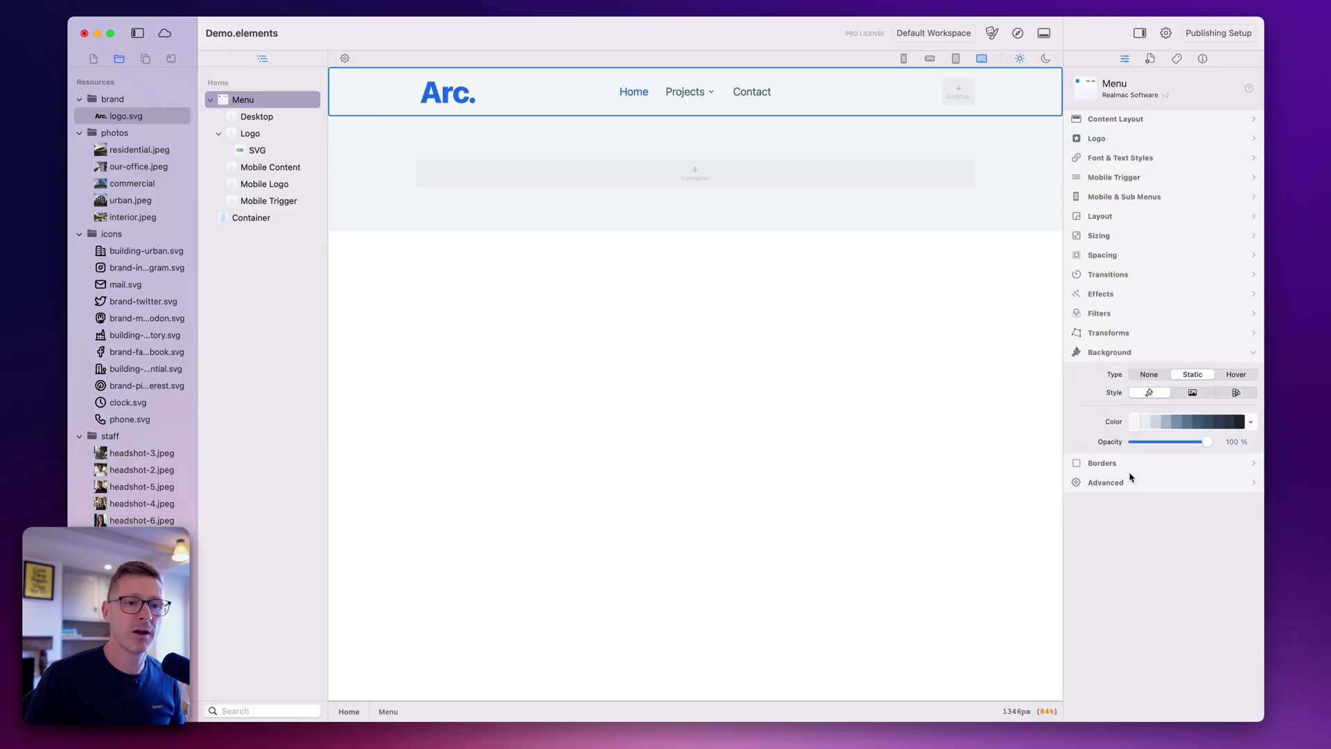
click(1252, 422)
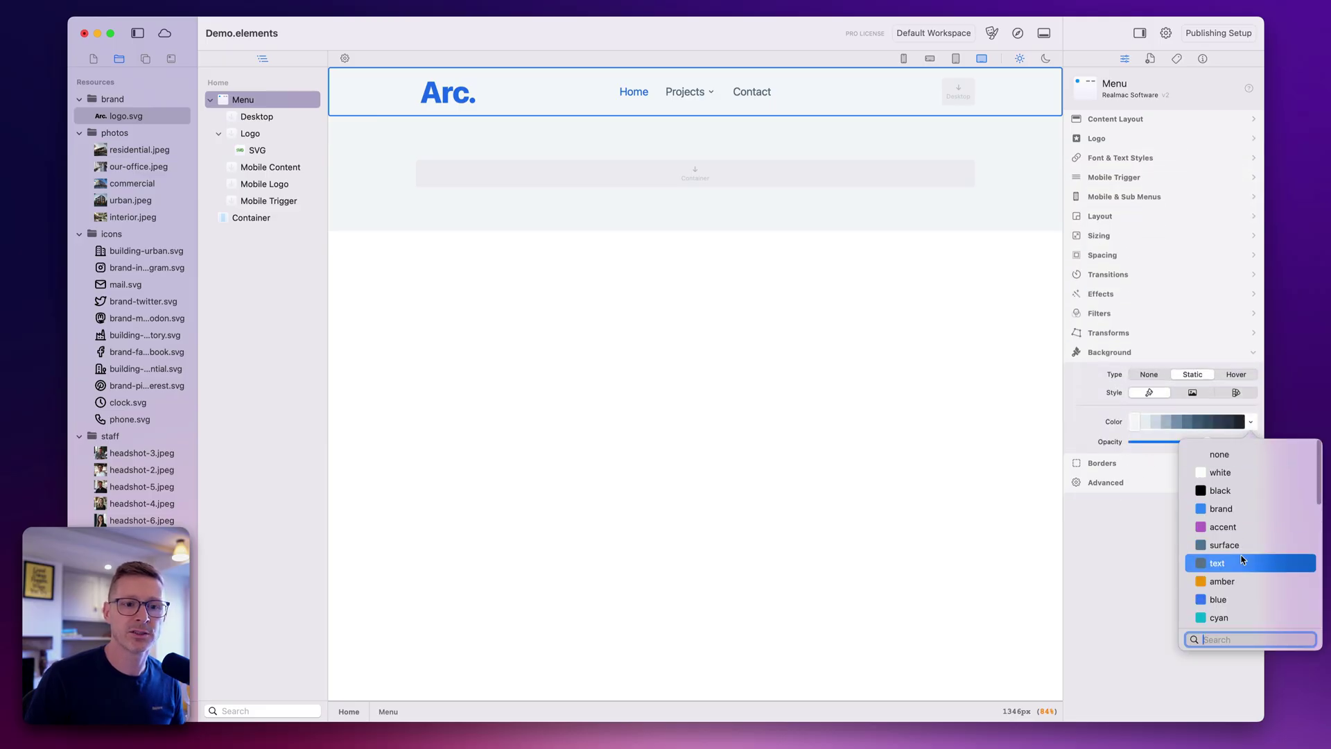
click(1137, 425)
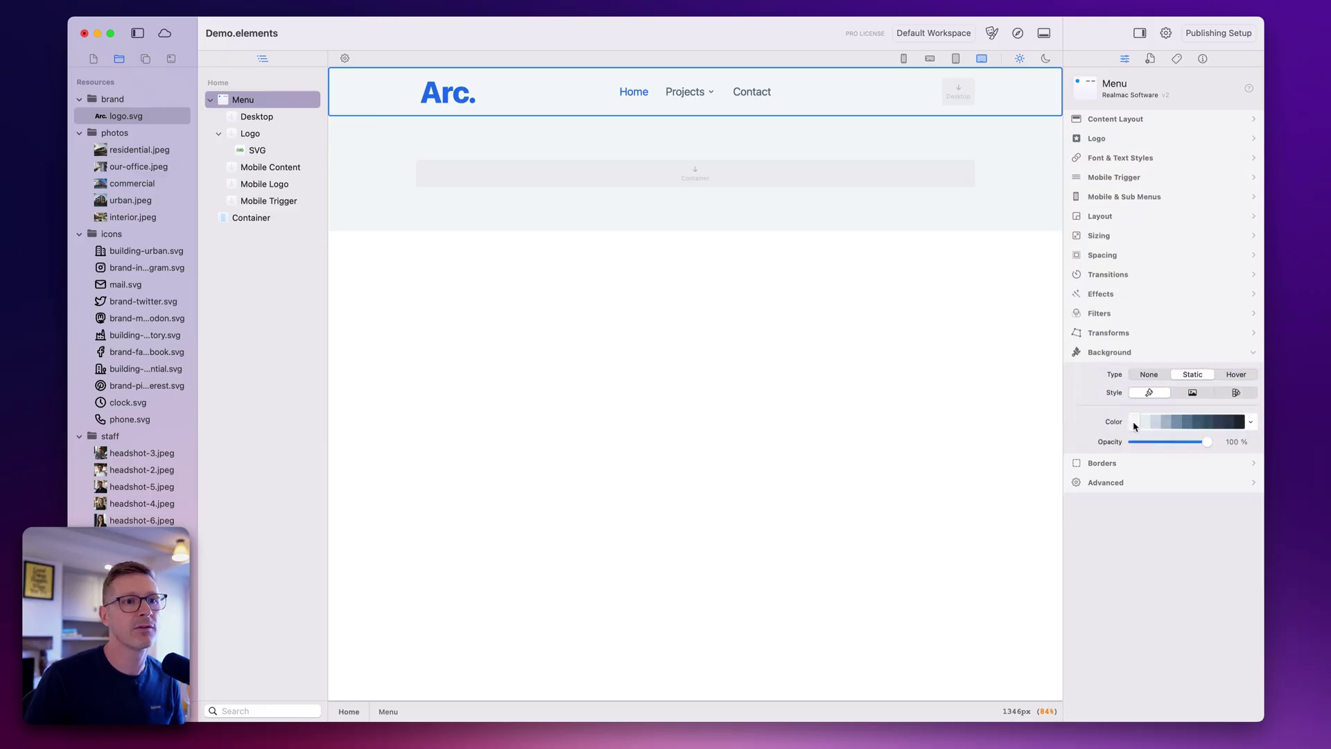
click(1252, 422)
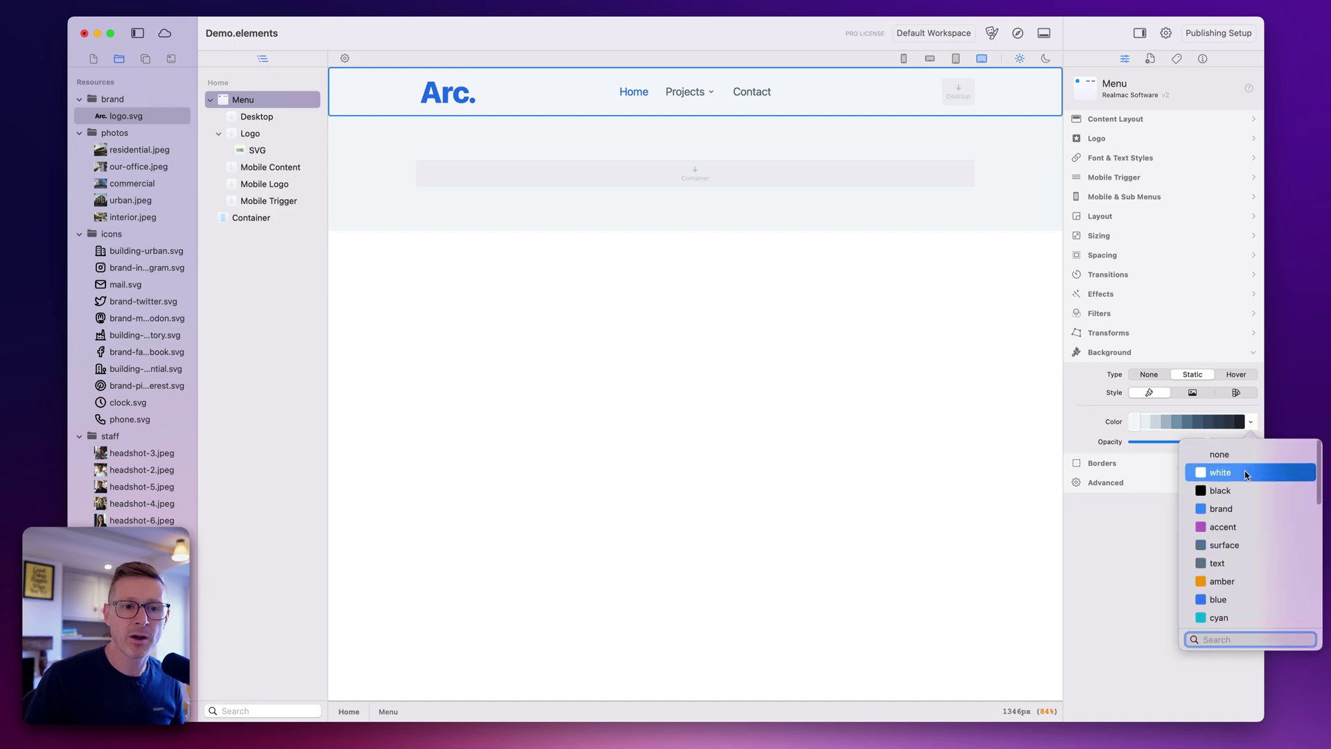
click(1246, 473)
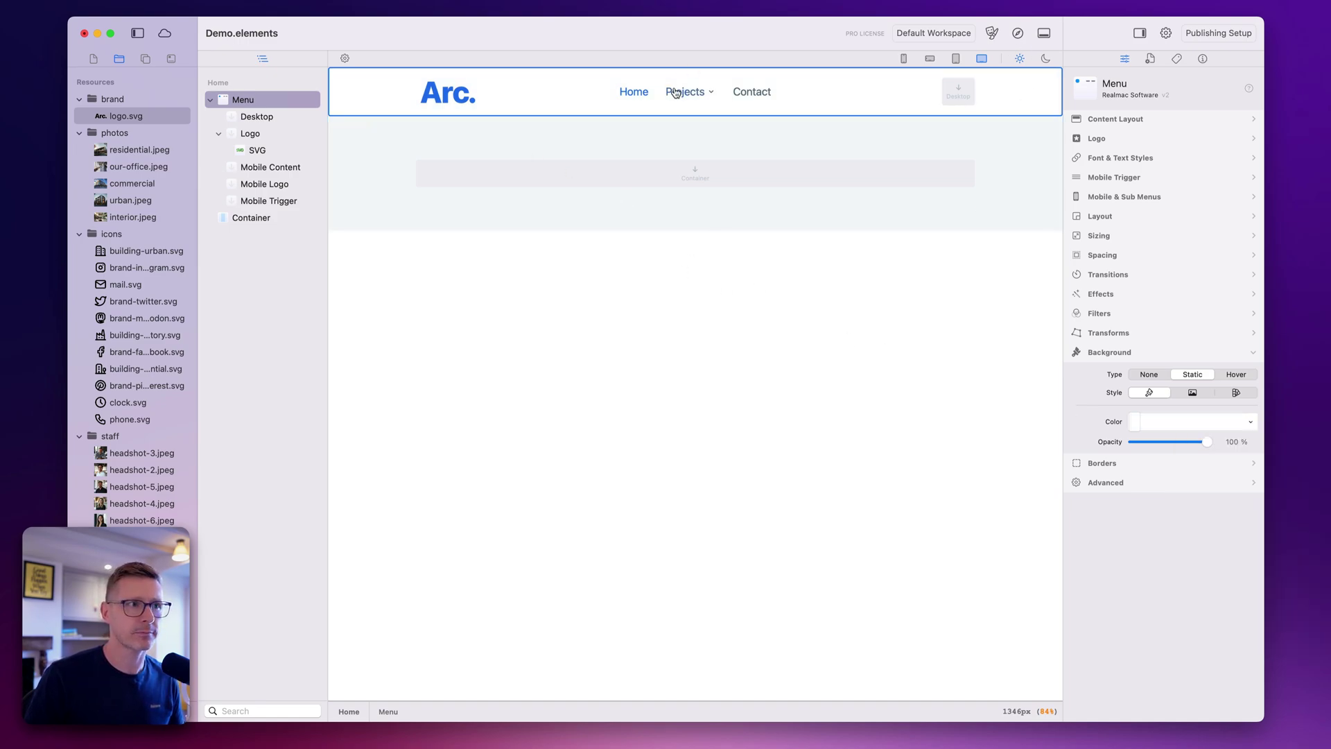
click(1017, 34)
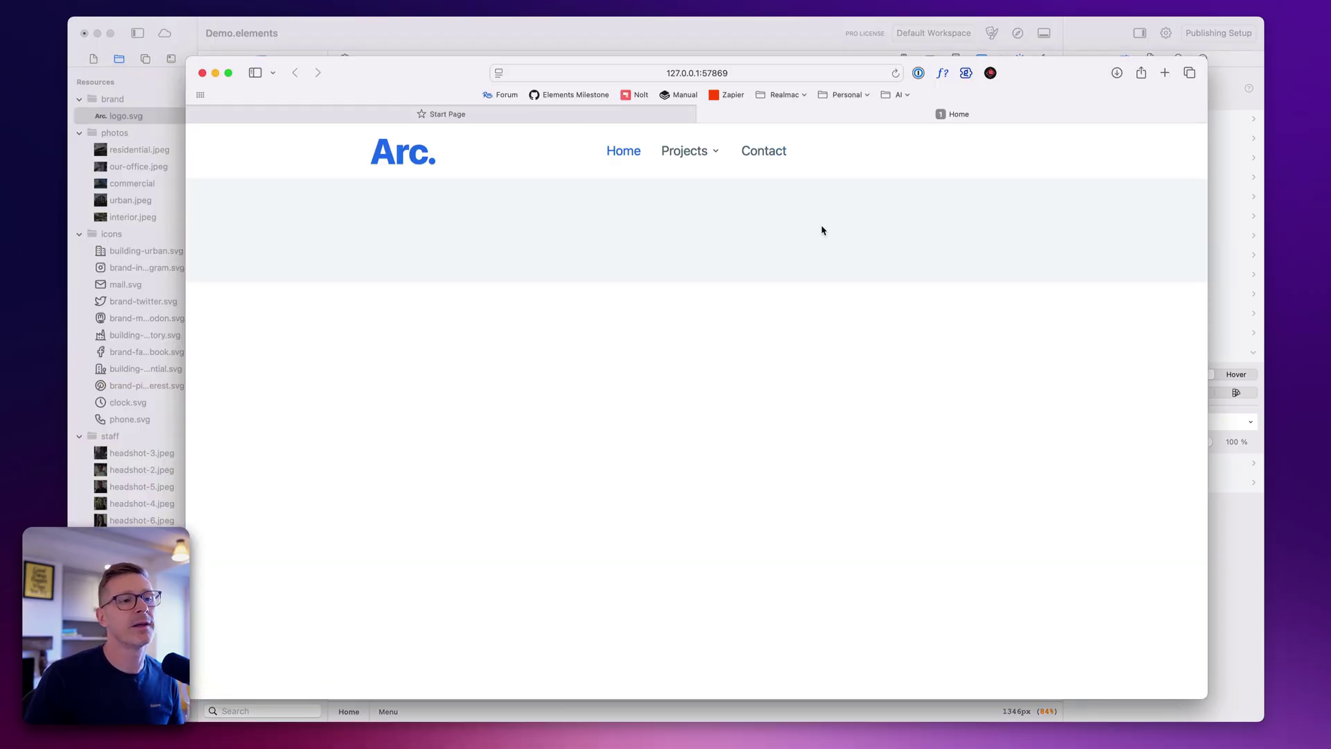
Step: Close the browser preview and add a Button component to the Menu's Desktop dropzone
key(super+w)
click(759, 30)
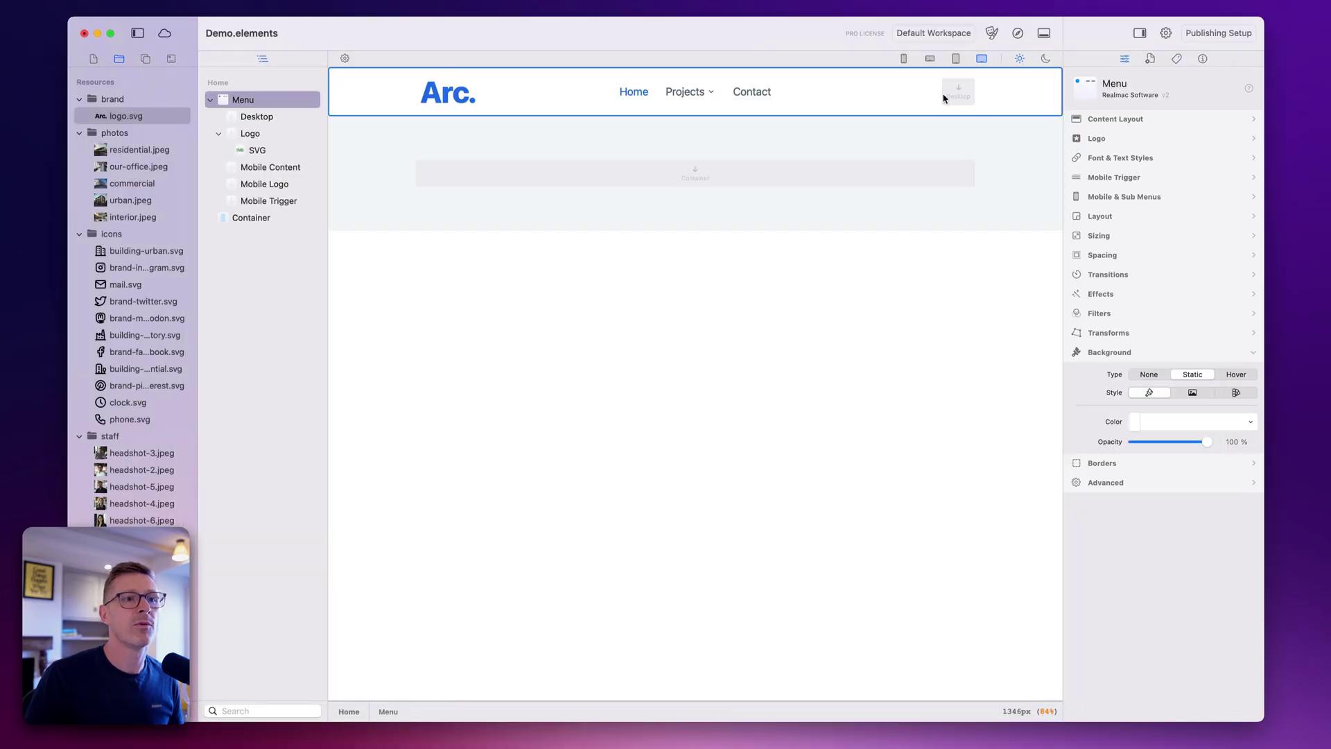
click(144, 59)
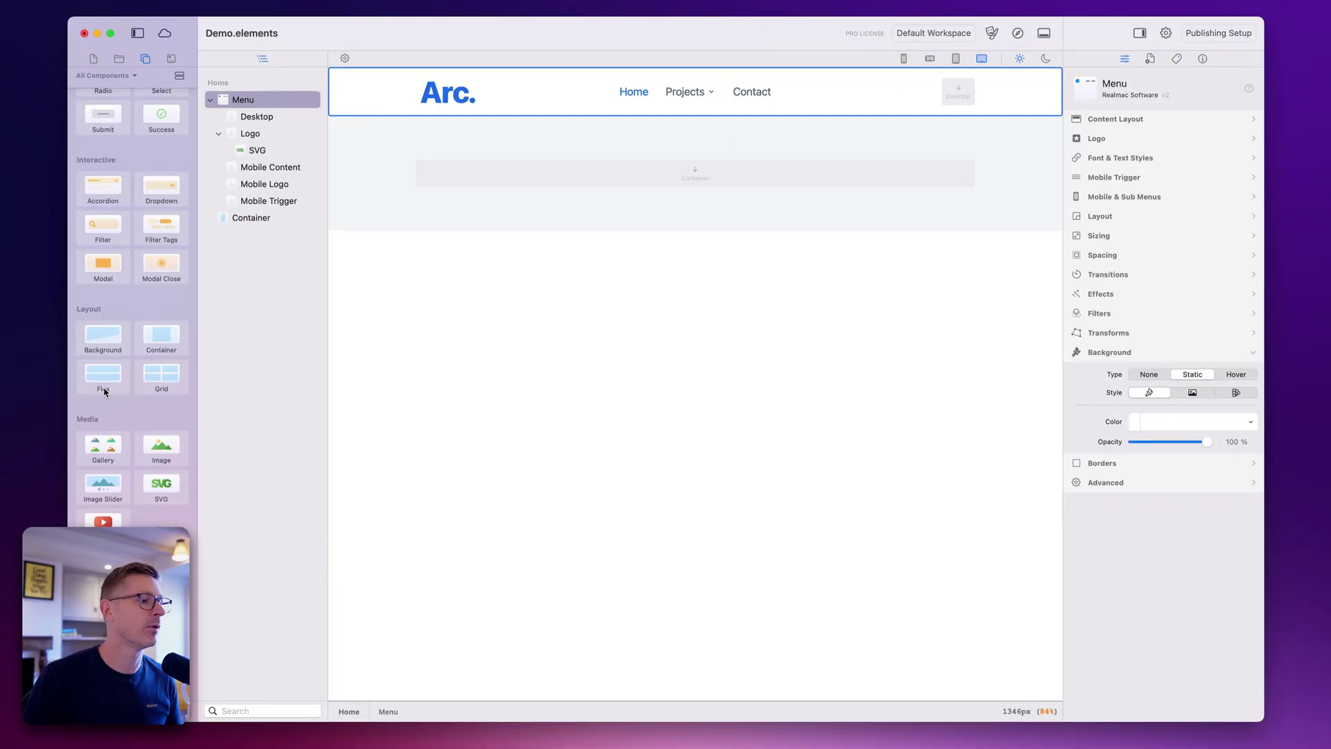
scroll(104, 393, up, 10)
drag(126, 197, 947, 95)
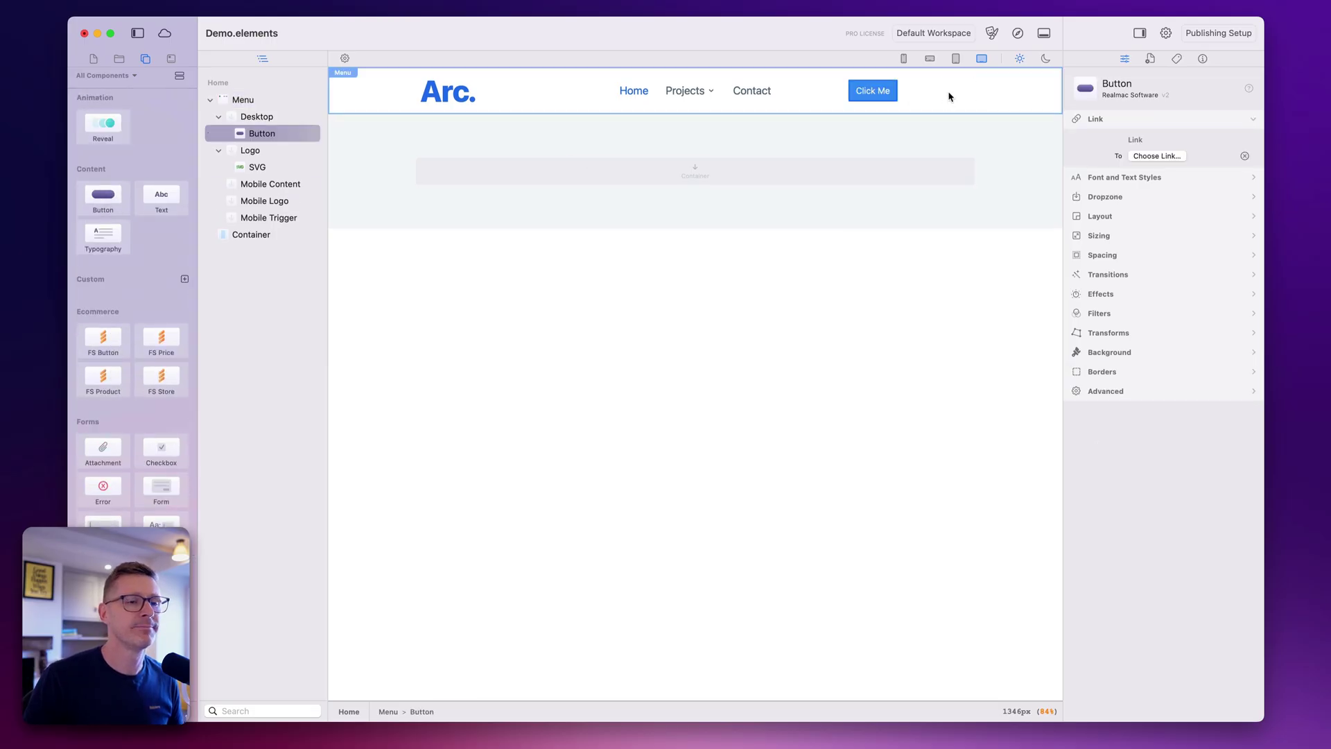
Step: Change the new menu button's label to "Find Us"
double_click(875, 95)
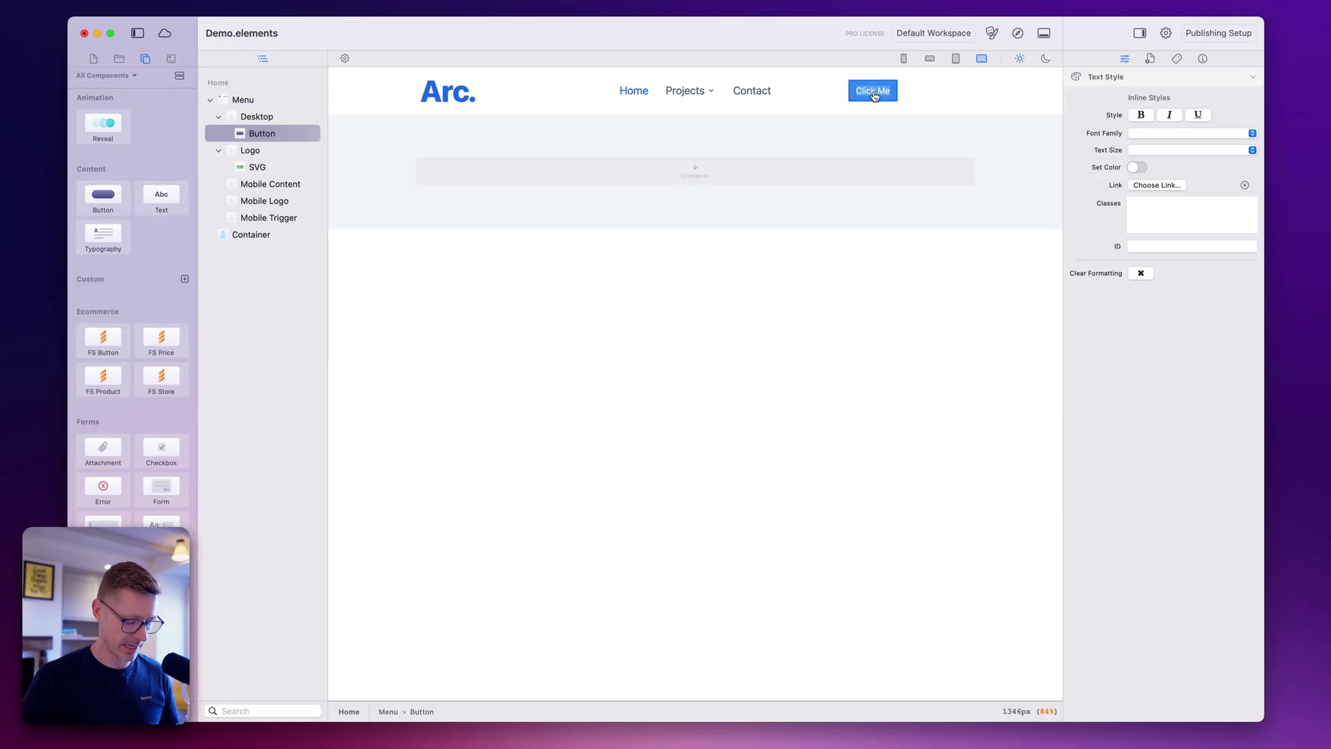
key(super+a)
text(Find Us)
click(844, 126)
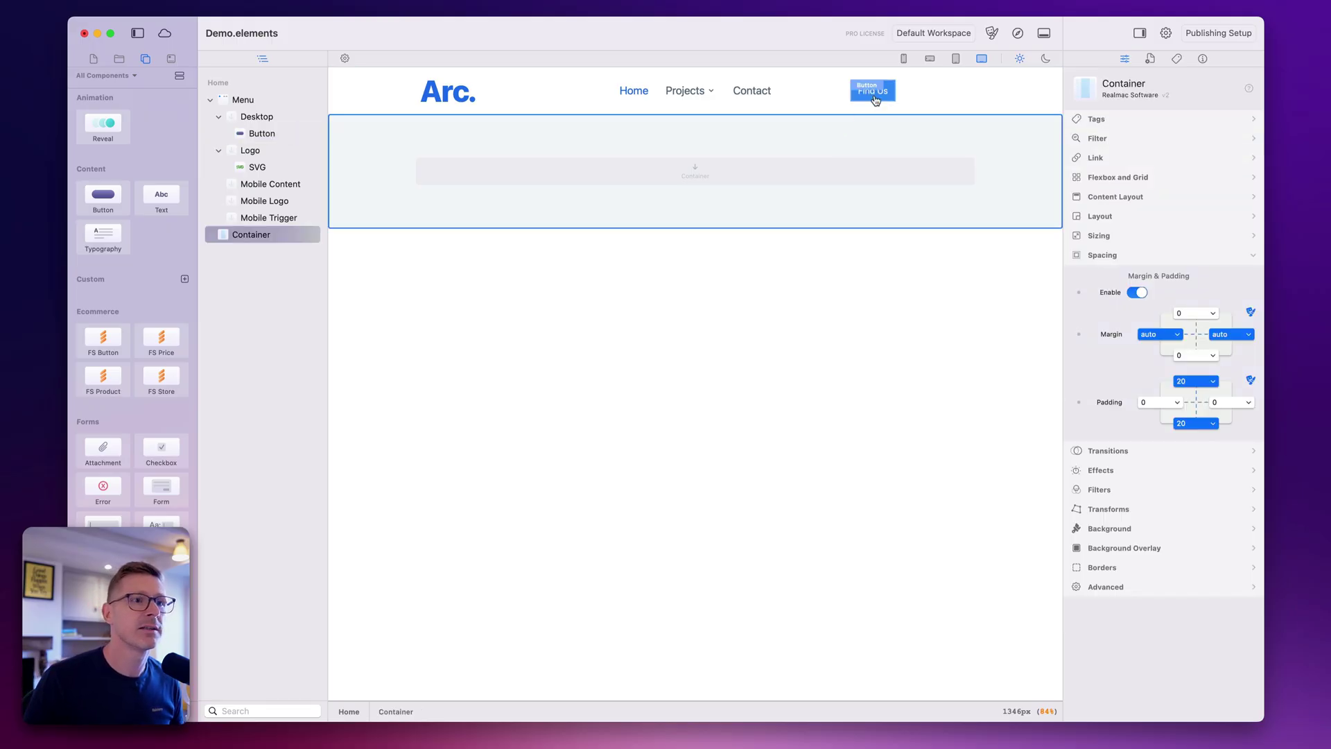
Step: Set the Find Us button's border type to Static and check its corners in the menu
click(876, 100)
click(1120, 373)
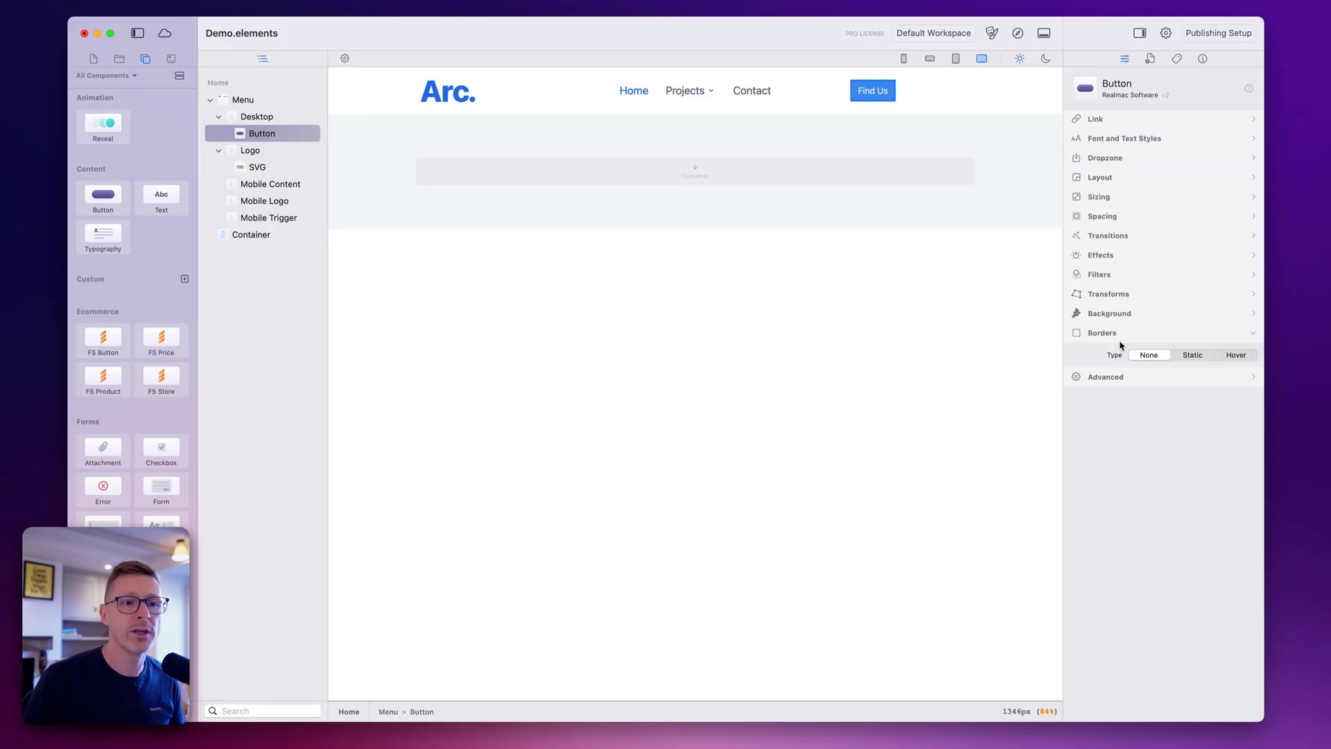
click(1181, 354)
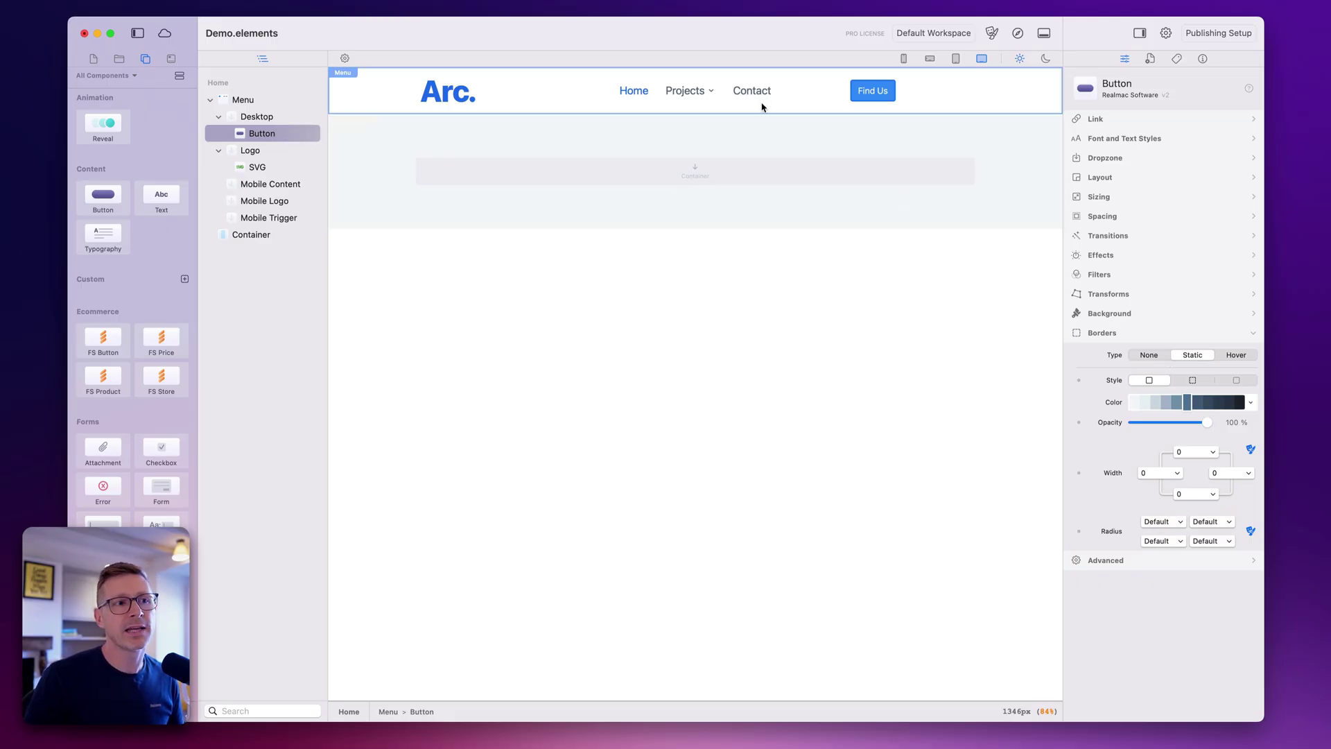
click(825, 108)
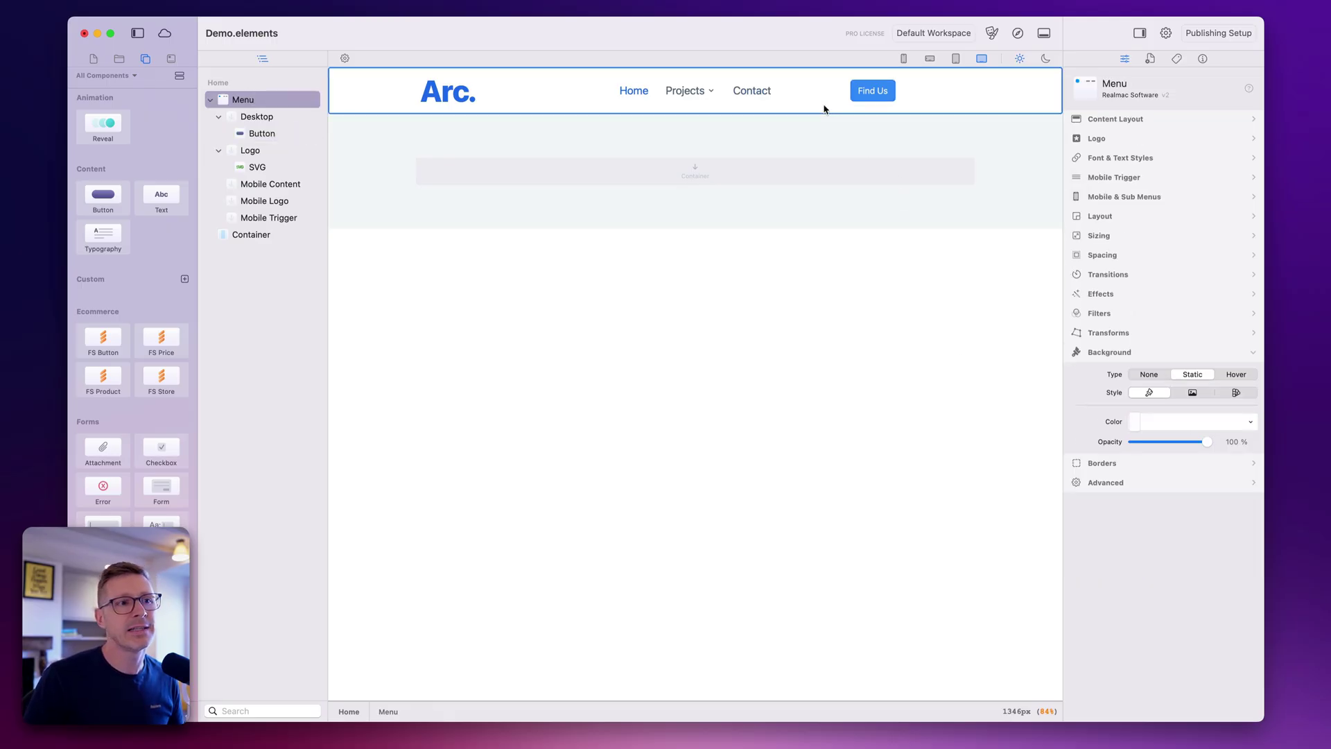
Step: Try the elements, Solar, Blush, Typesetter and Architect themes on the site, and return to the System theme
click(991, 33)
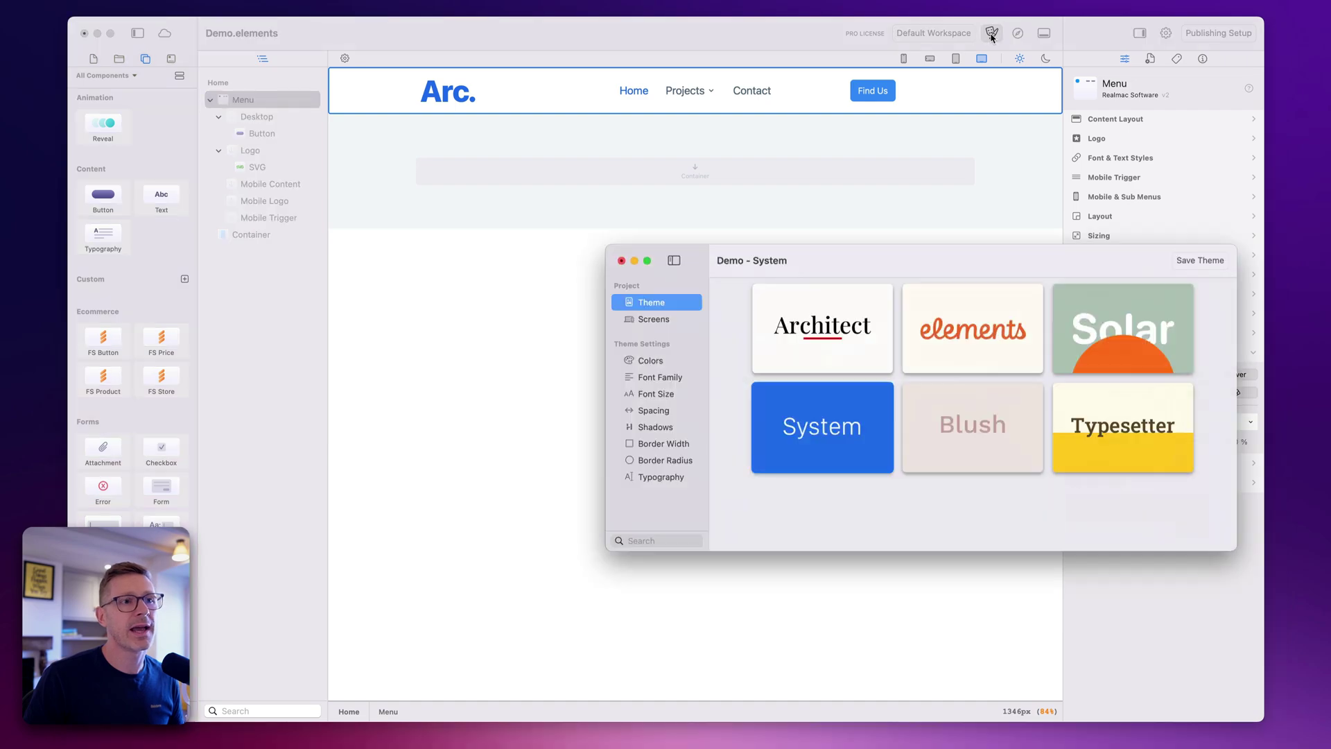
click(842, 344)
click(930, 343)
click(843, 429)
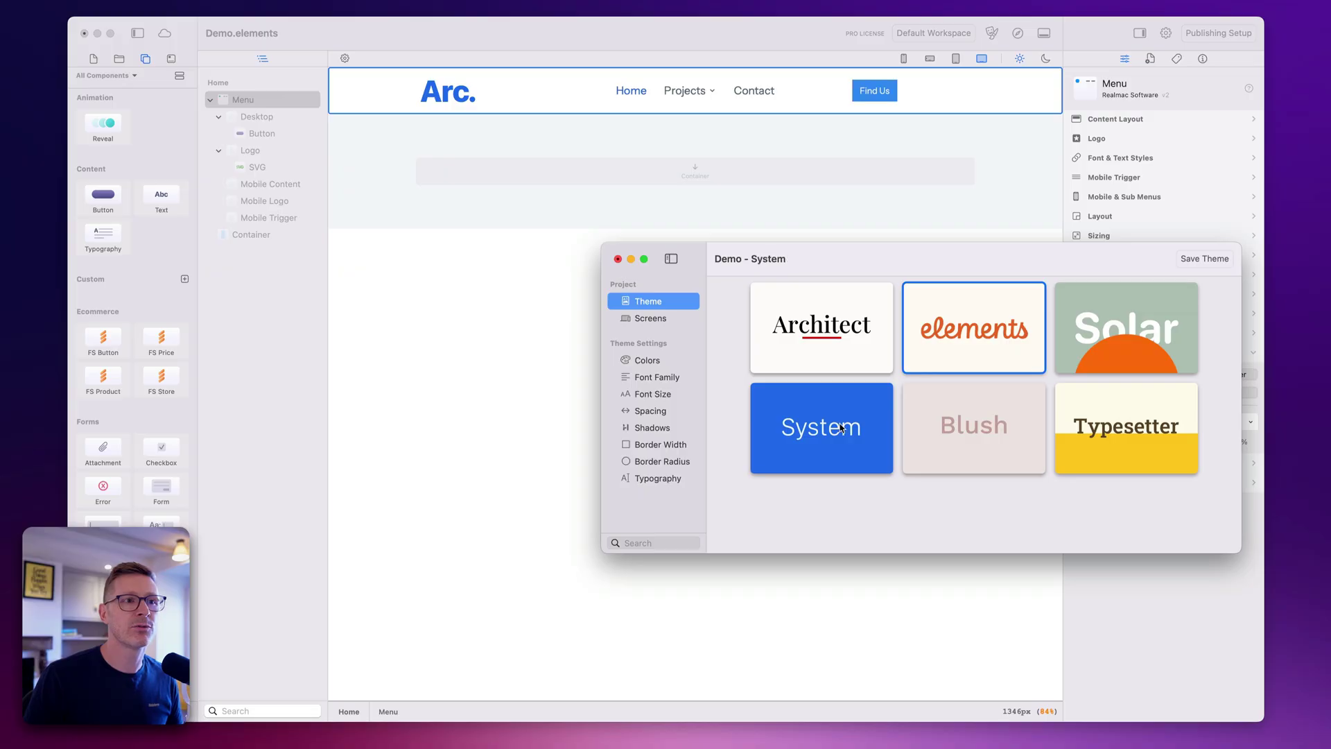
click(1108, 323)
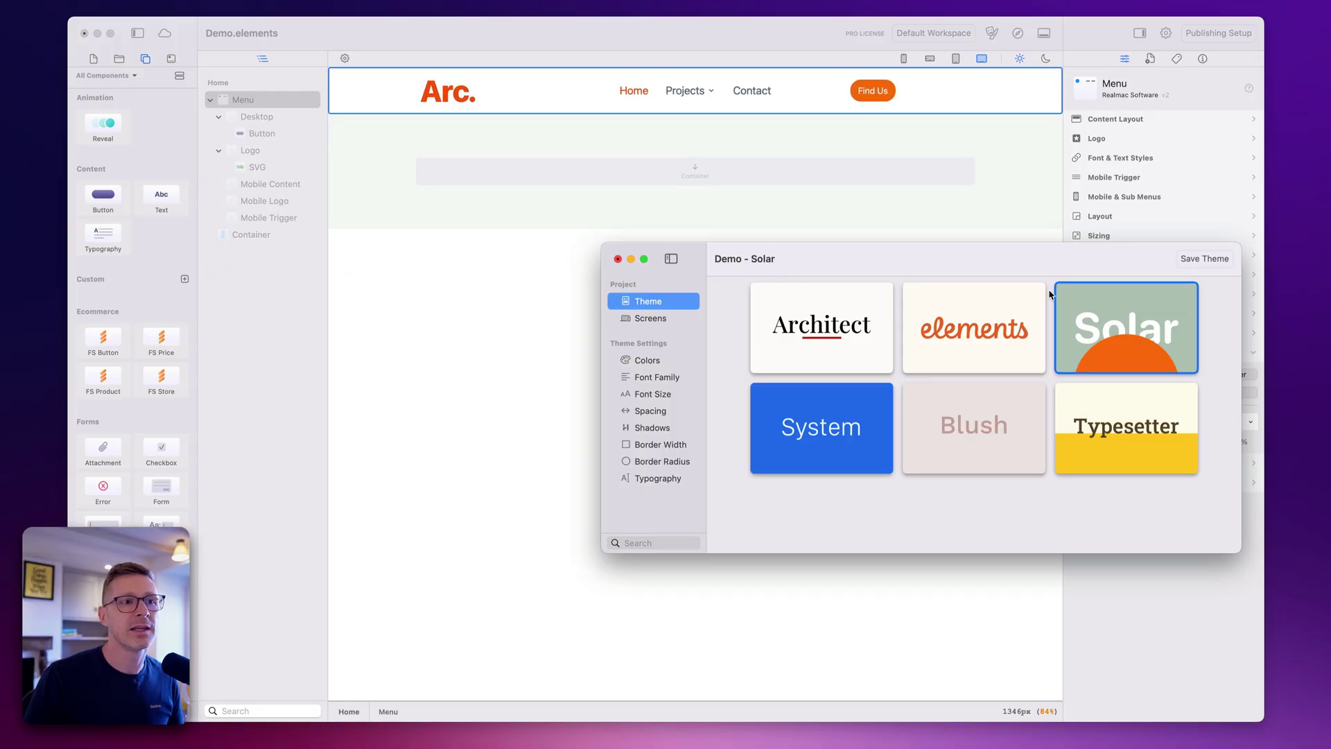
click(1003, 314)
click(1000, 409)
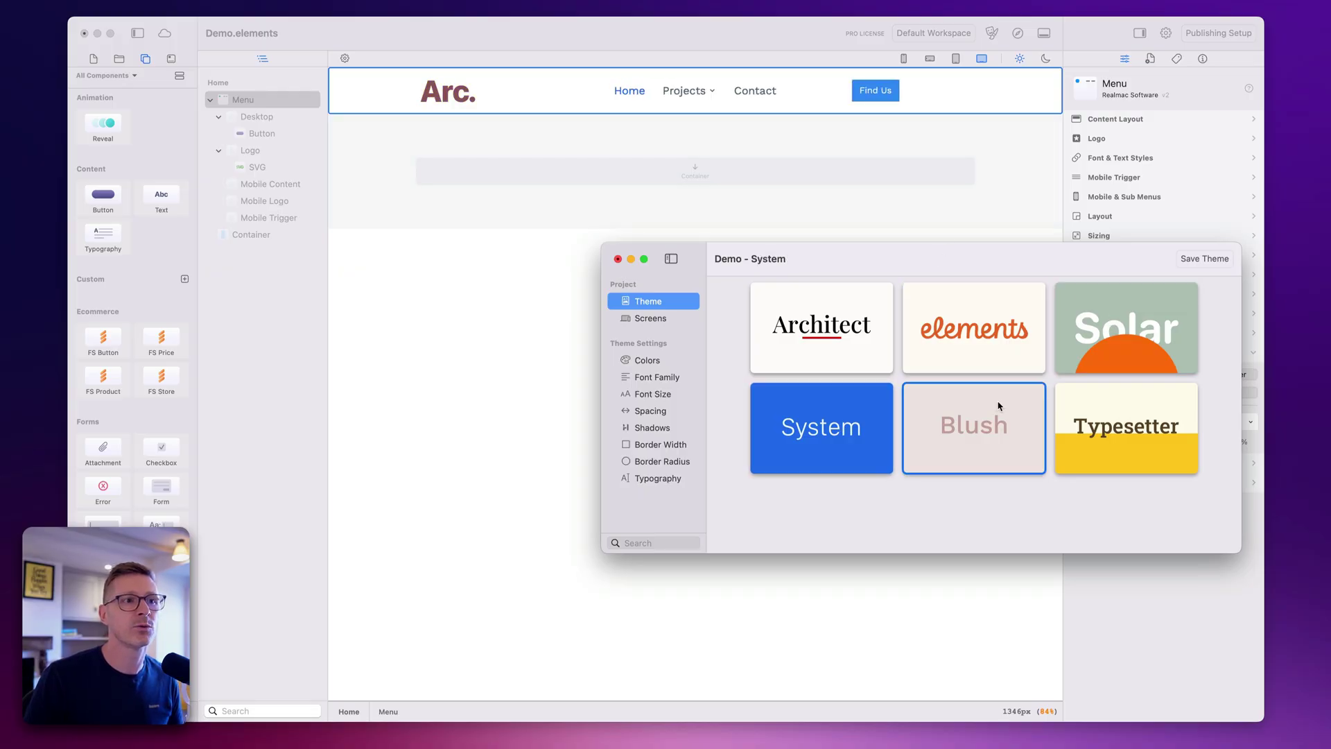
click(1109, 417)
click(855, 355)
click(835, 430)
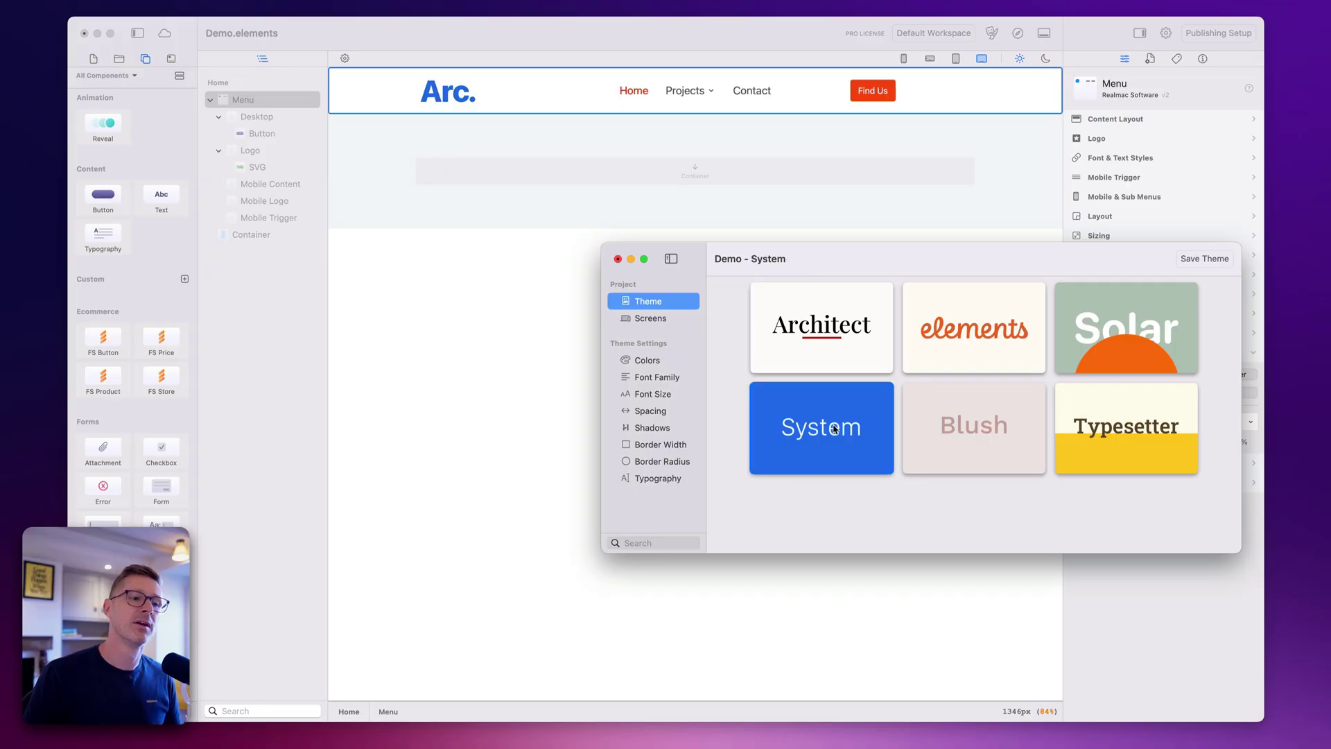
Step: Try the elements theme, apply the Solar theme, and move the theme window clear of the page
click(944, 357)
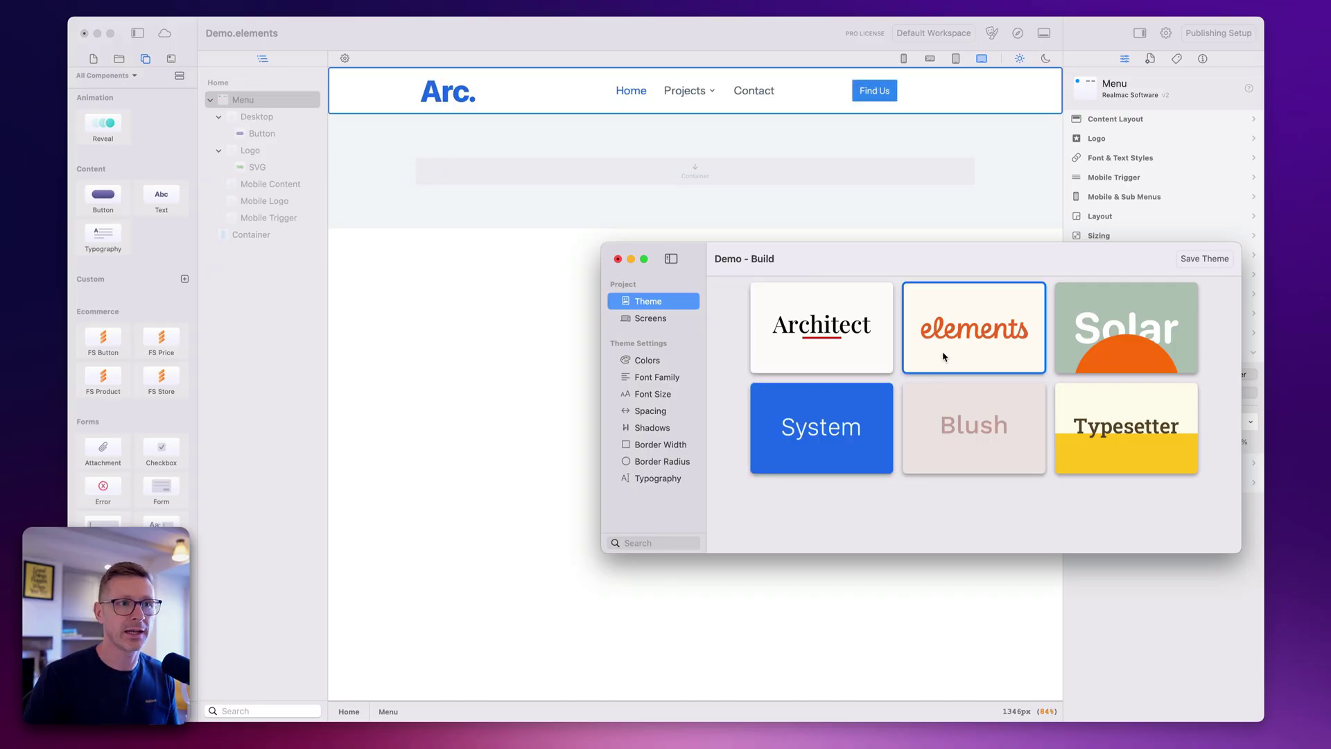
click(1105, 365)
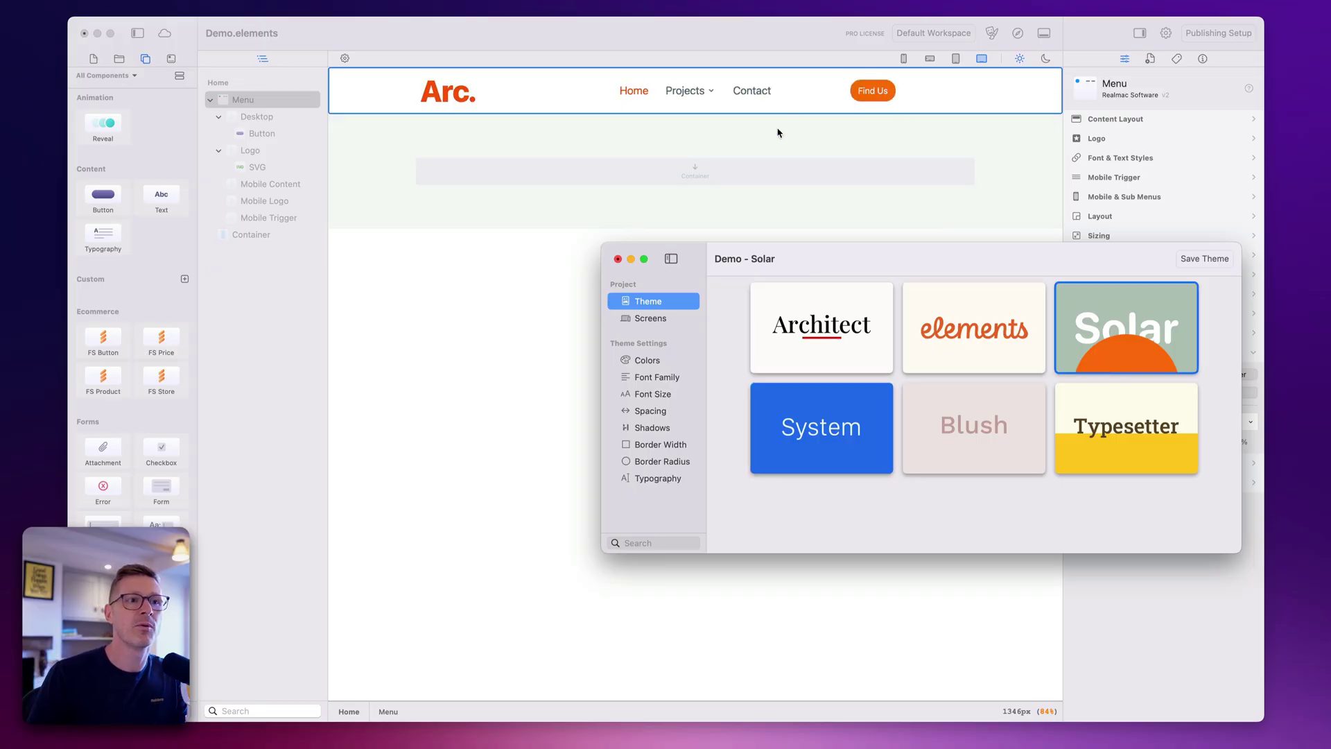
drag(1033, 268, 1159, 285)
click(1004, 201)
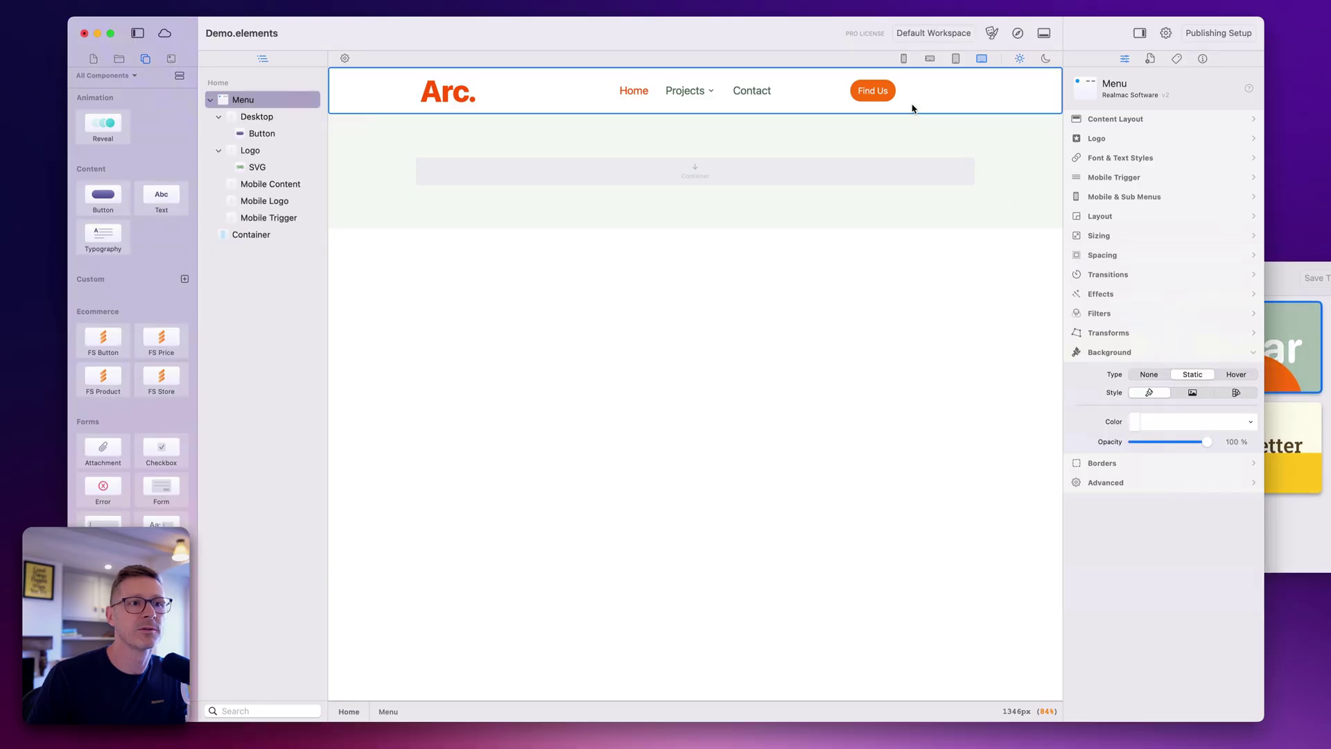
Step: Try a custom top-left border radius on the Find Us button, and switch back to the theme's radius presets
click(879, 100)
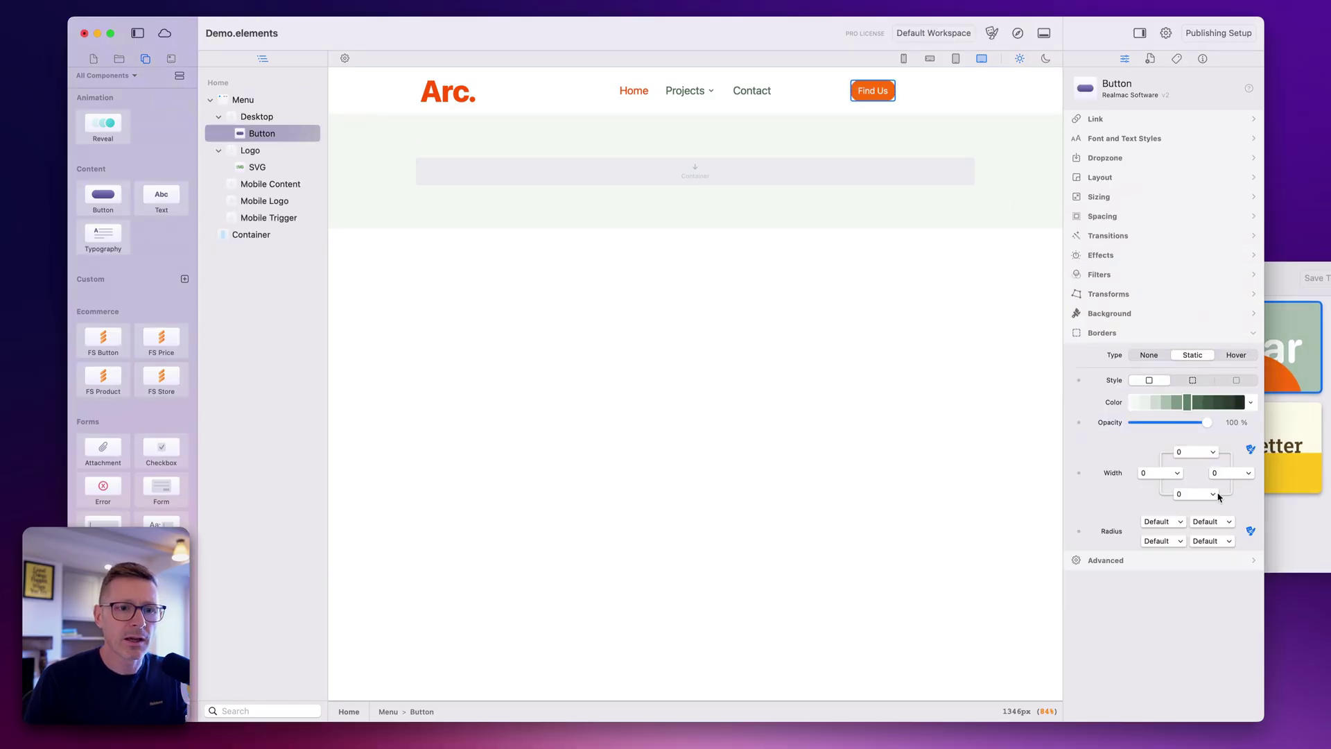
click(1169, 524)
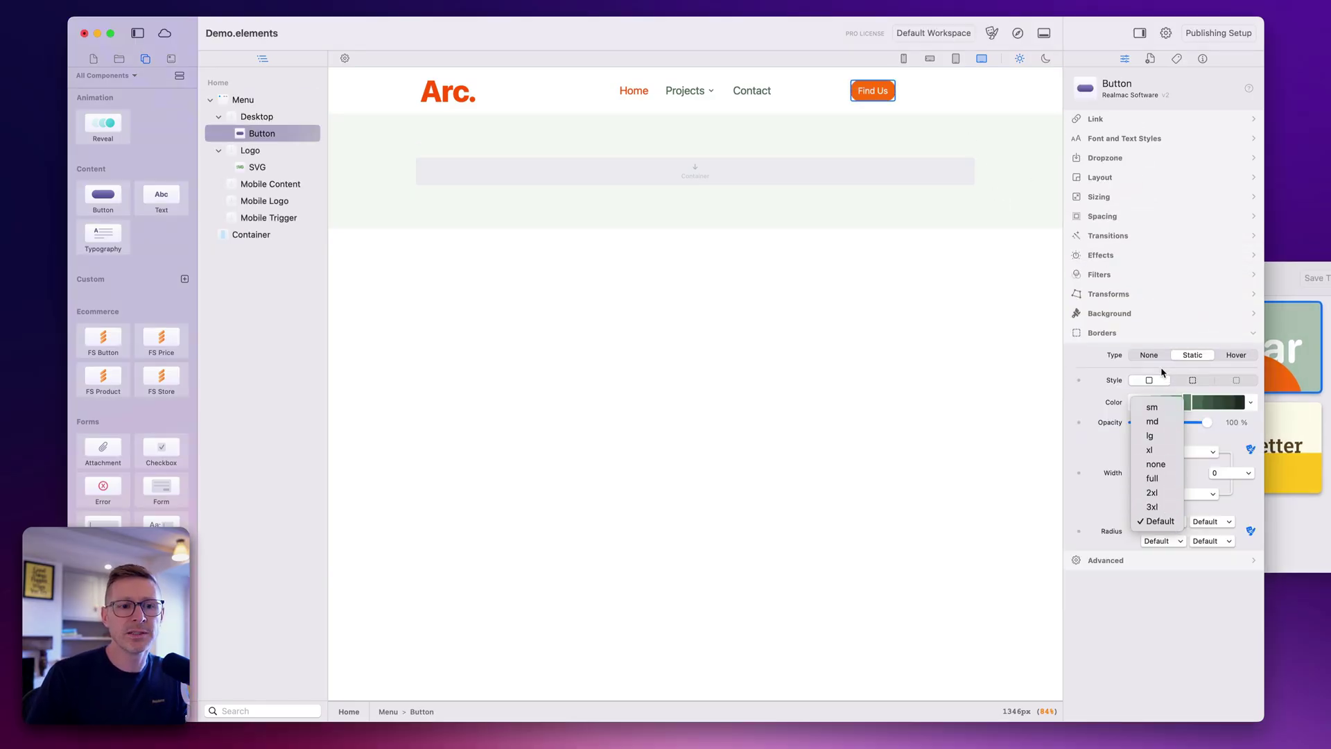
click(1192, 555)
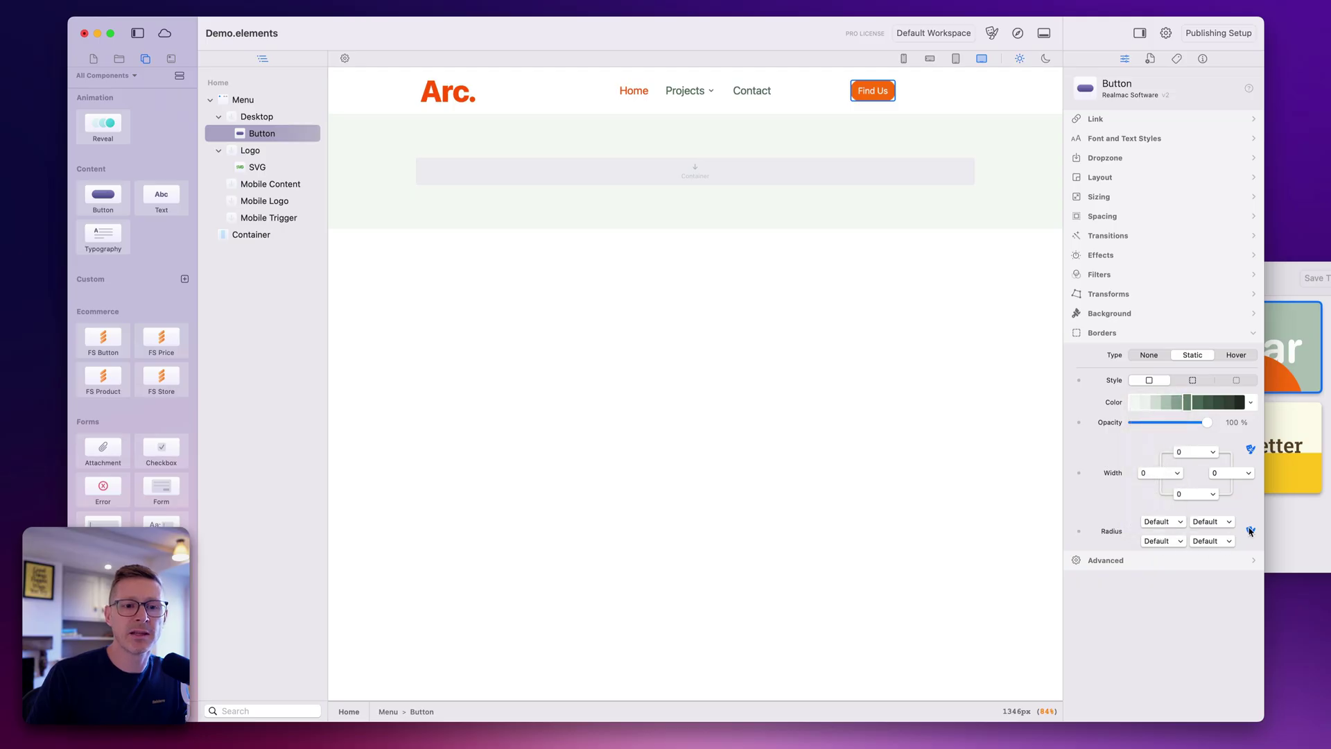
click(1250, 531)
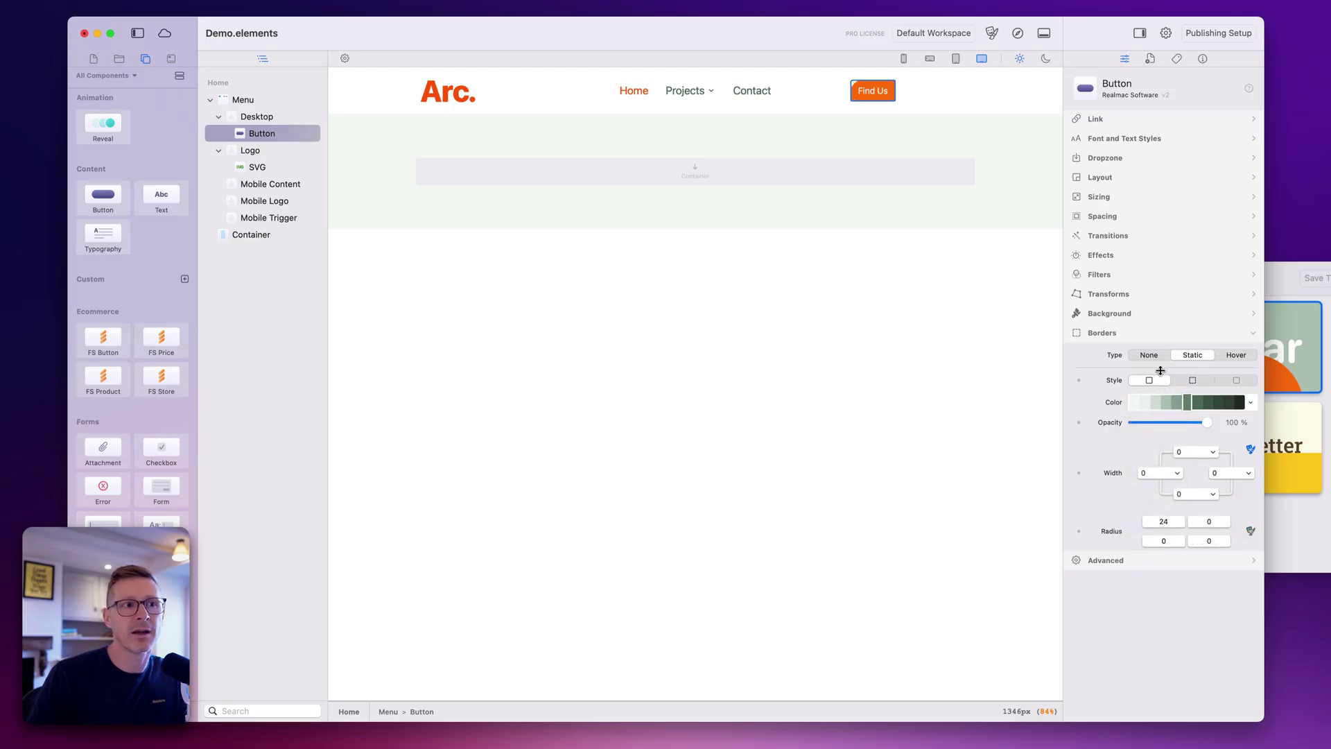
mouse_move(1160, 506)
mouse_down()
mouse_move(1158, 414)
mouse_move(1166, 480)
mouse_up()
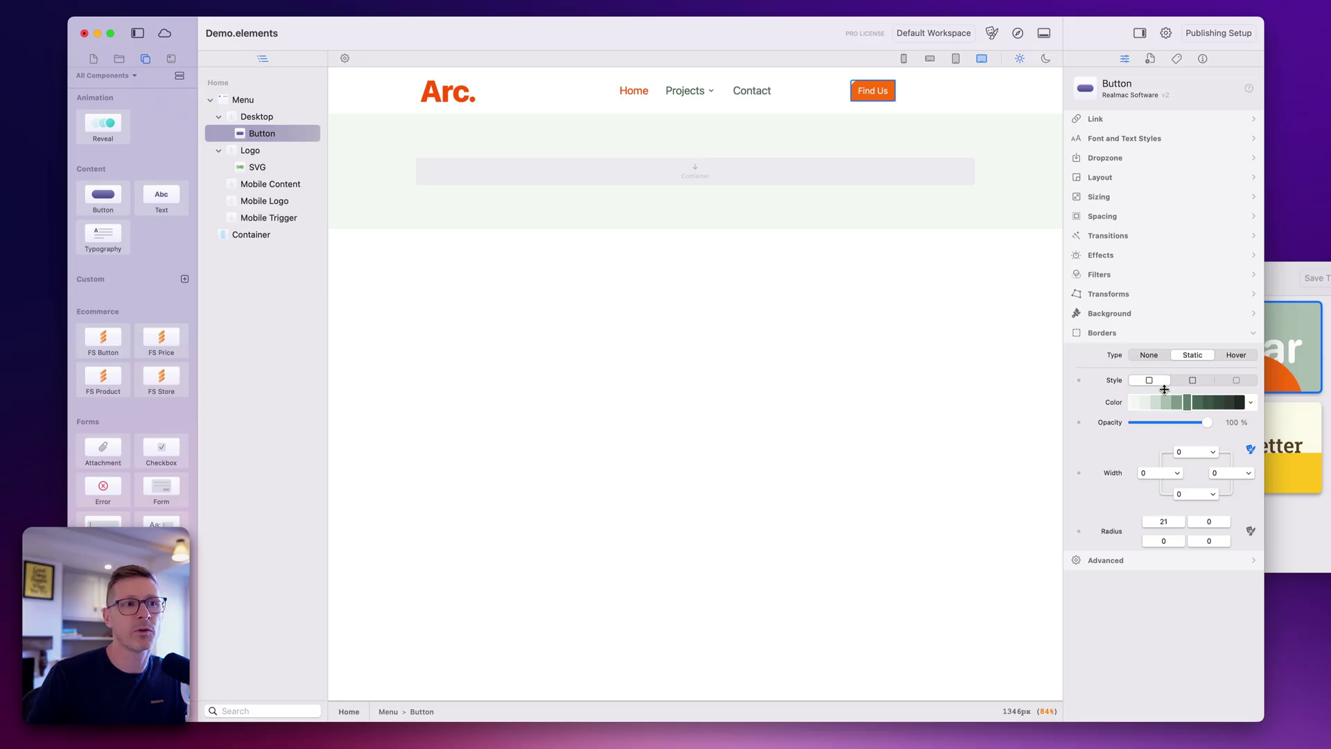
click(931, 92)
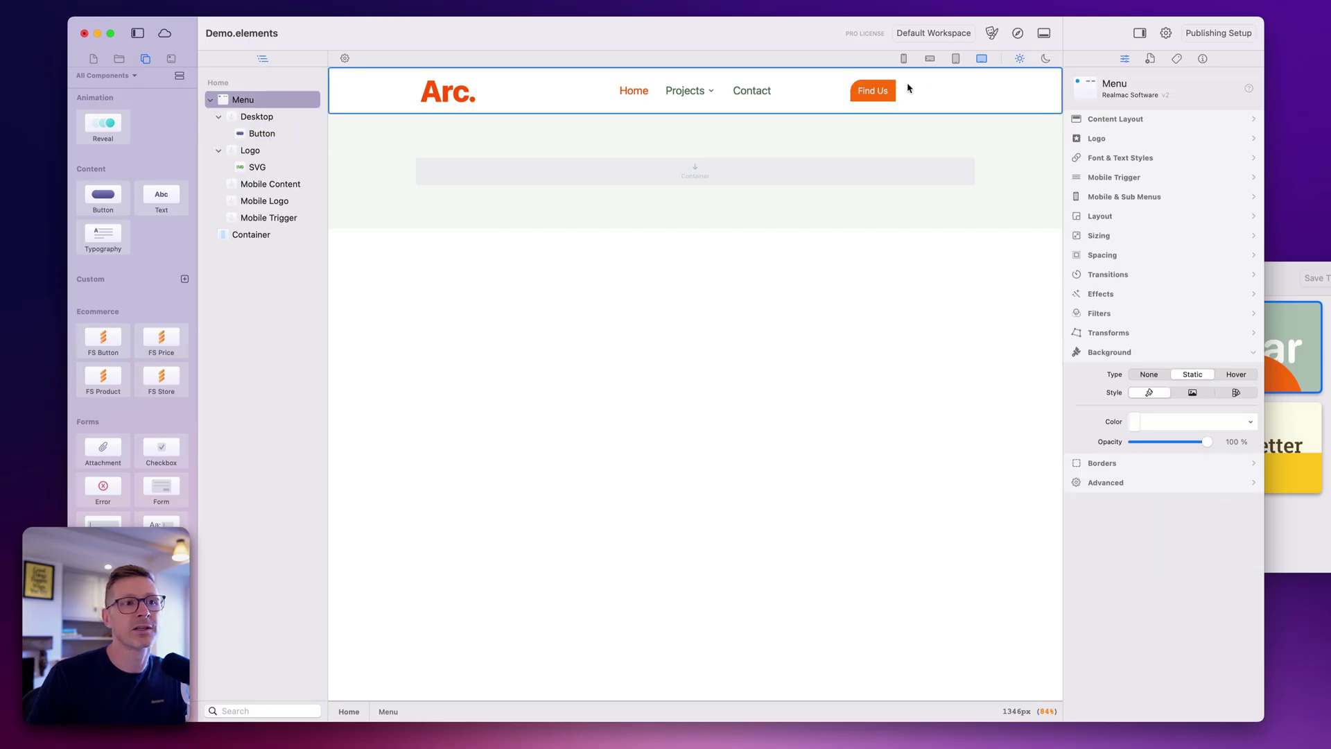
click(889, 88)
click(1252, 532)
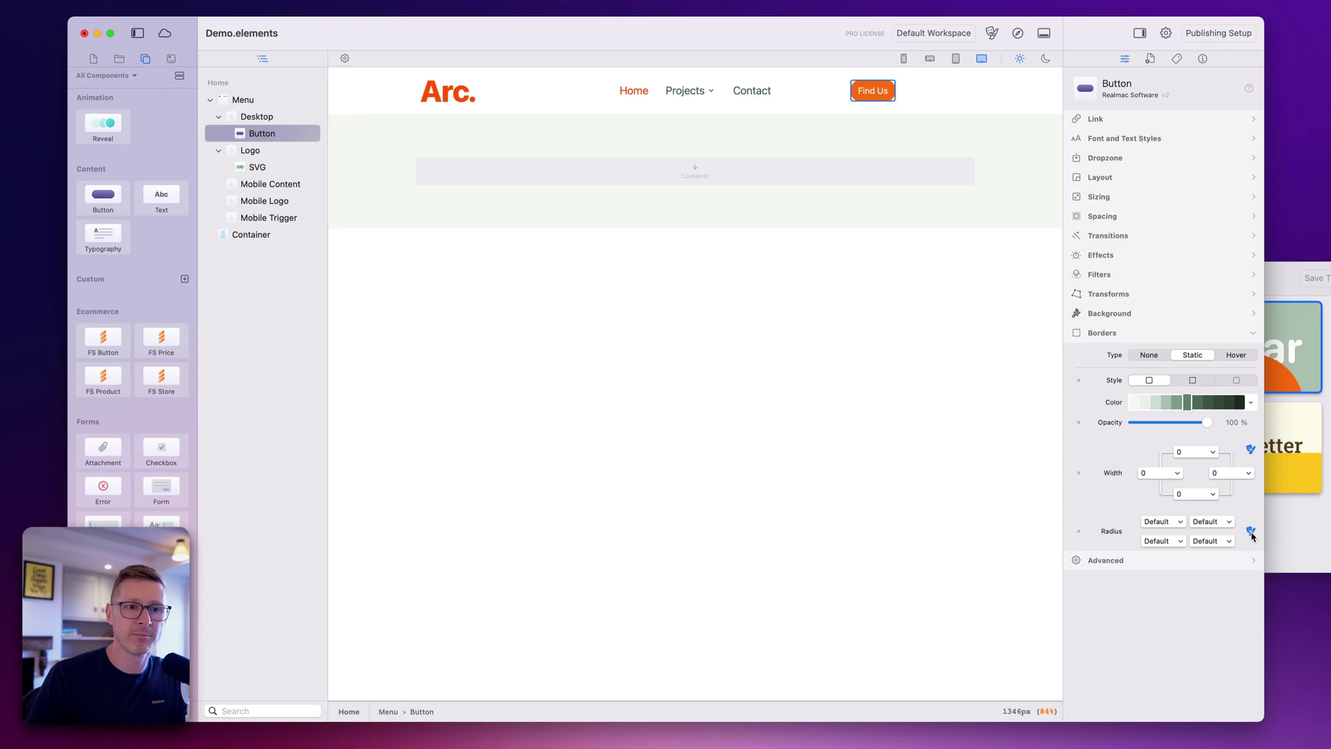
Step: Apply the System theme to the site again and close the theme window
click(1326, 511)
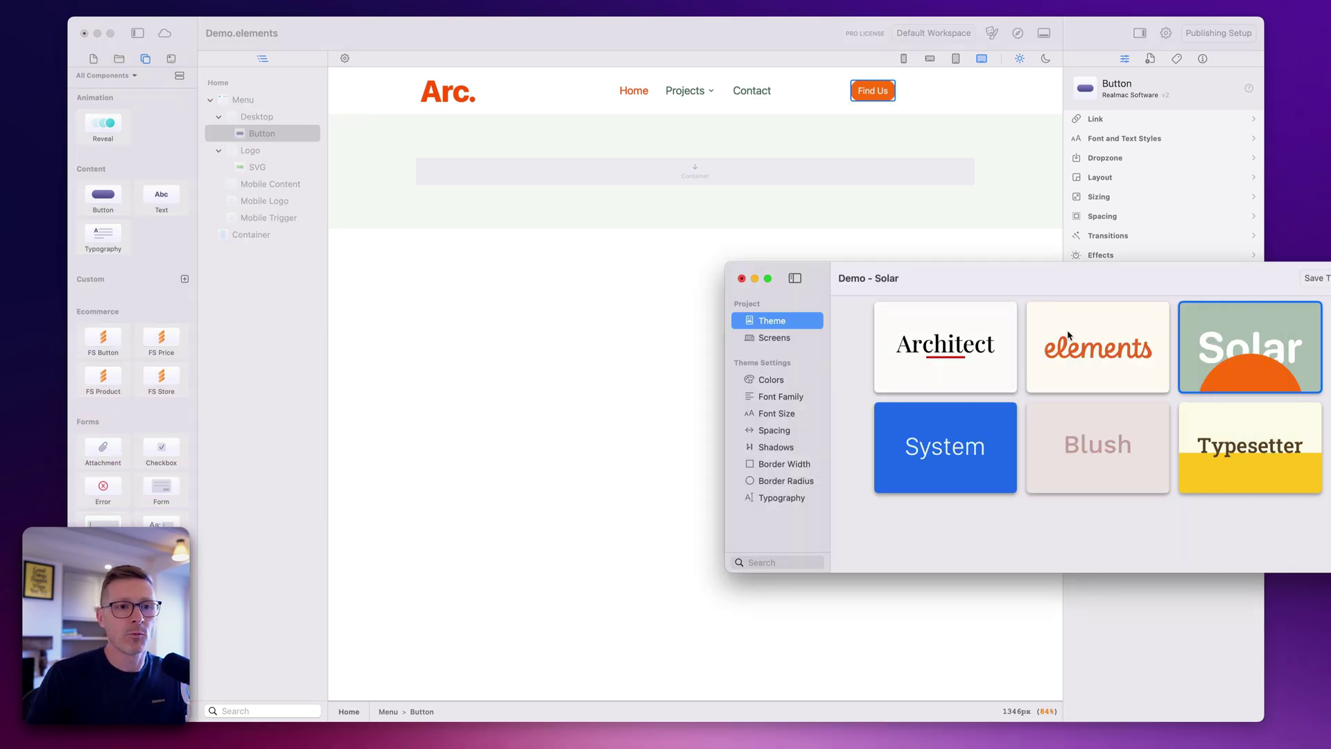
click(1102, 380)
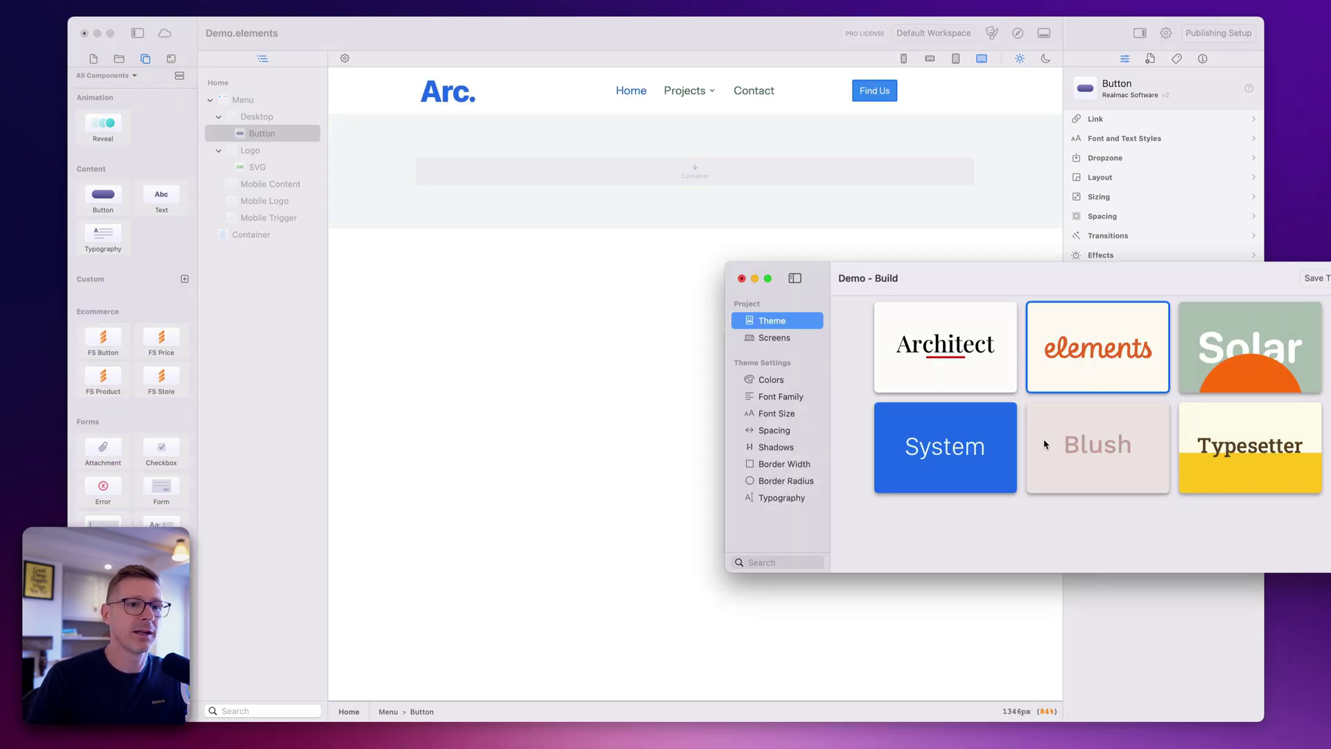
click(974, 454)
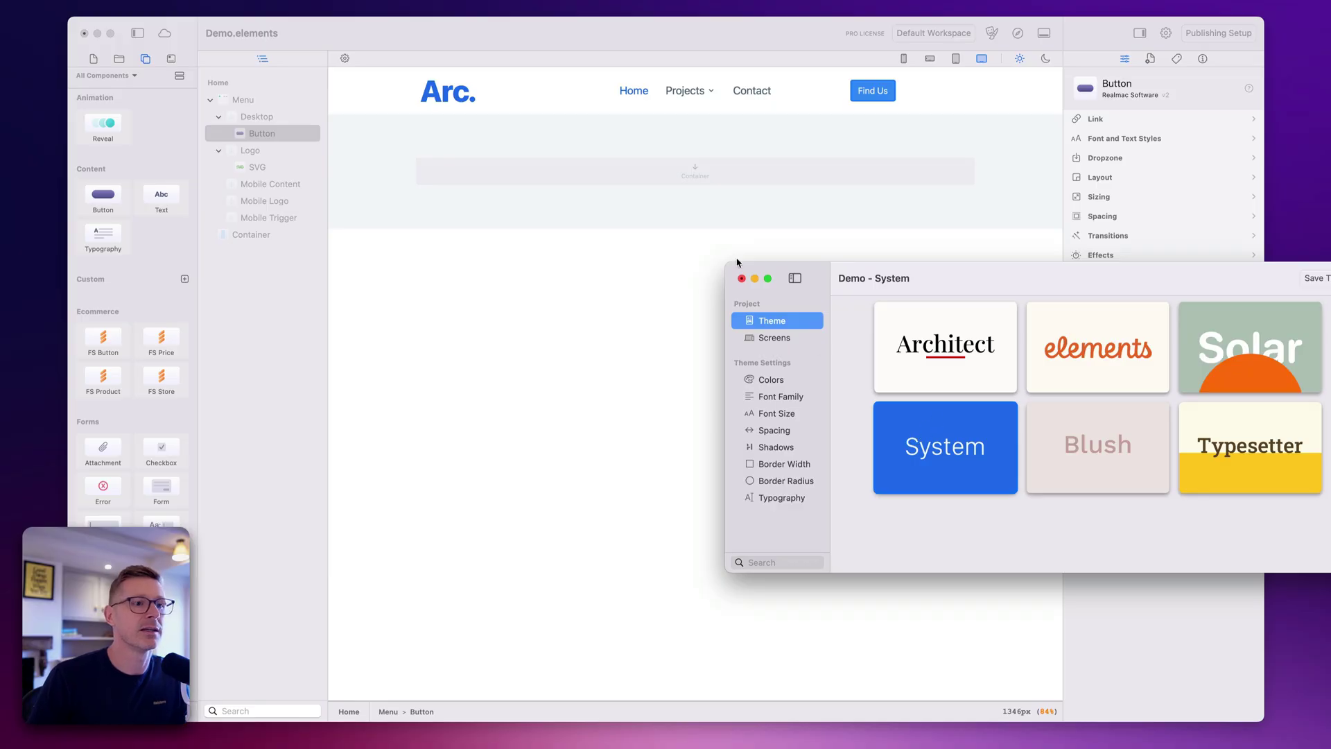
click(741, 278)
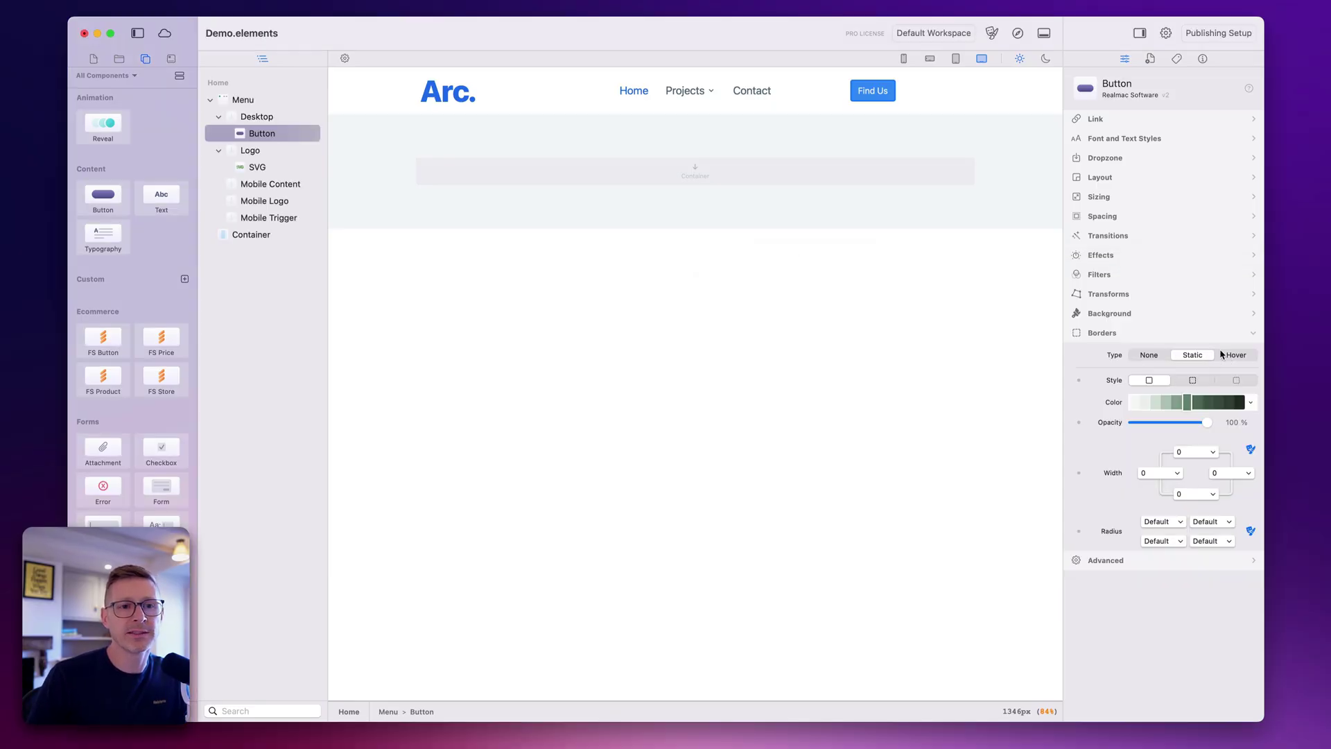
Step: Try a hover border with brand as its start color on the Find Us button, and reset the border type to None
click(1233, 355)
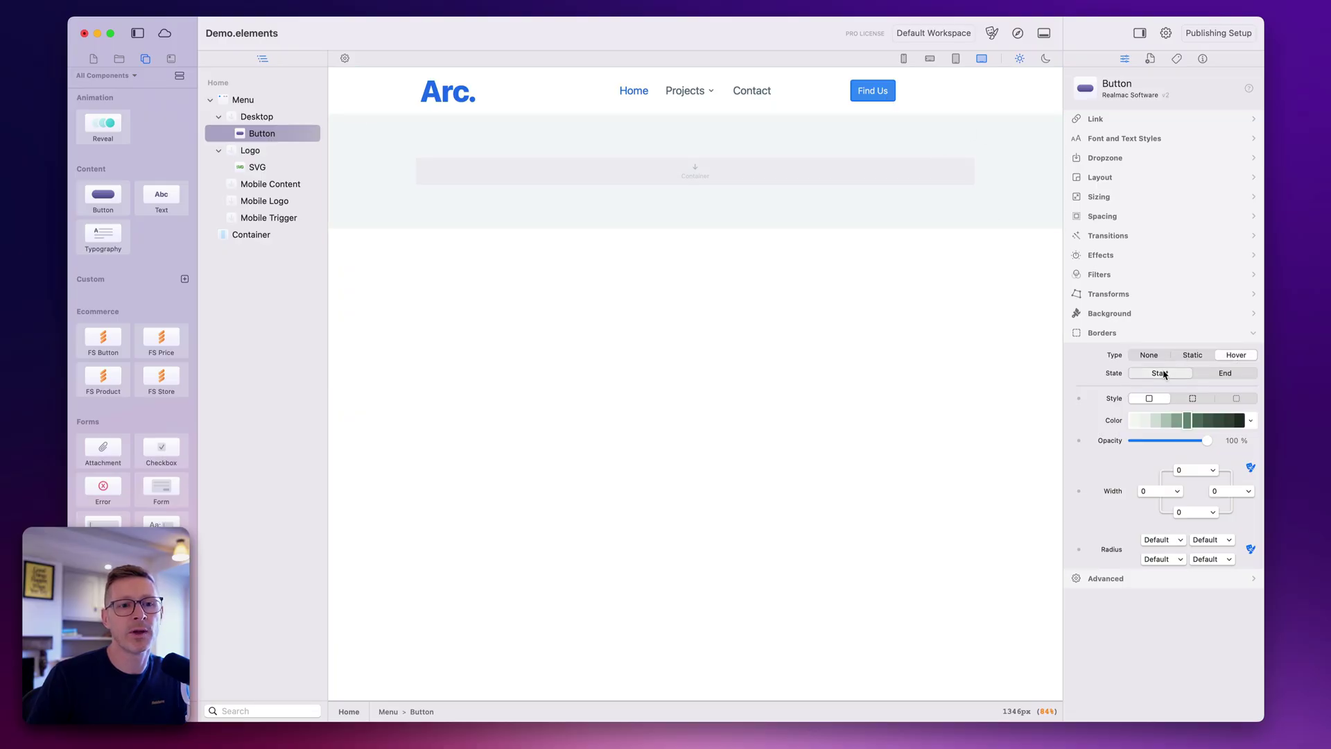
click(1207, 376)
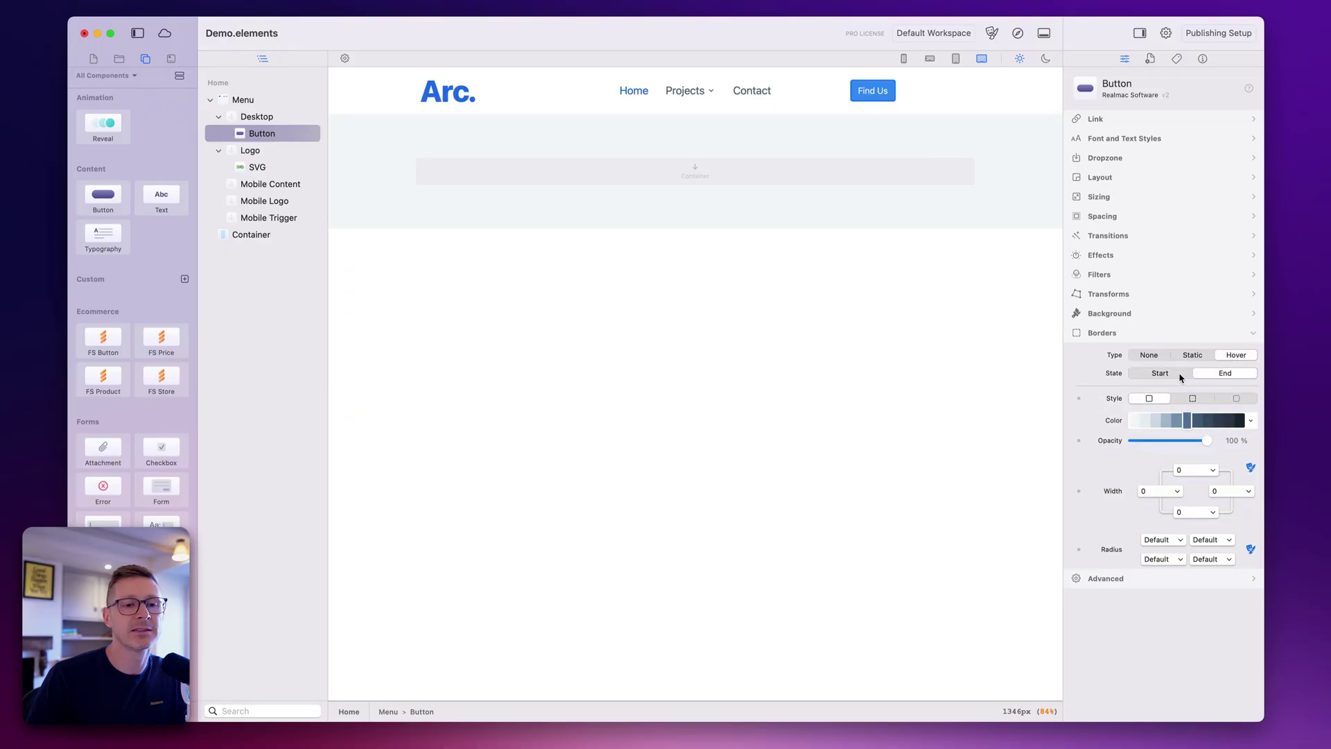
click(1180, 377)
click(1254, 421)
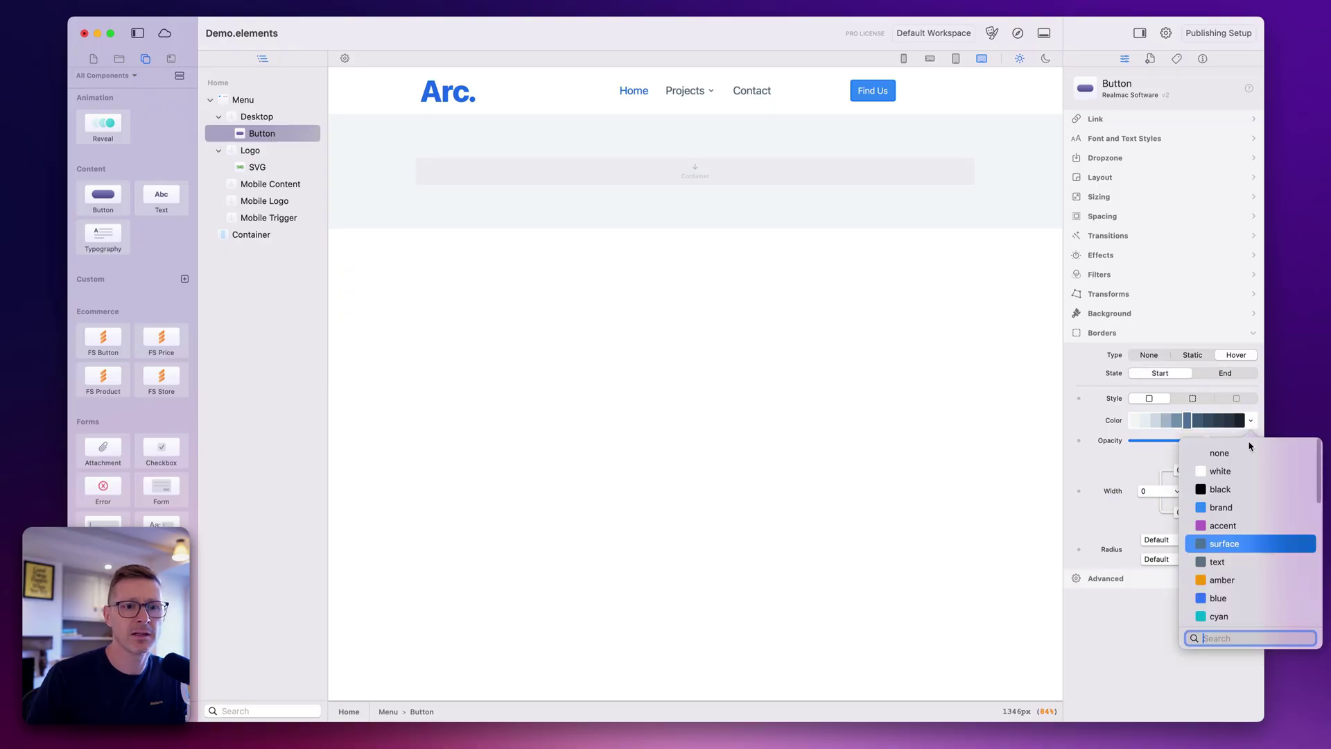
click(1243, 513)
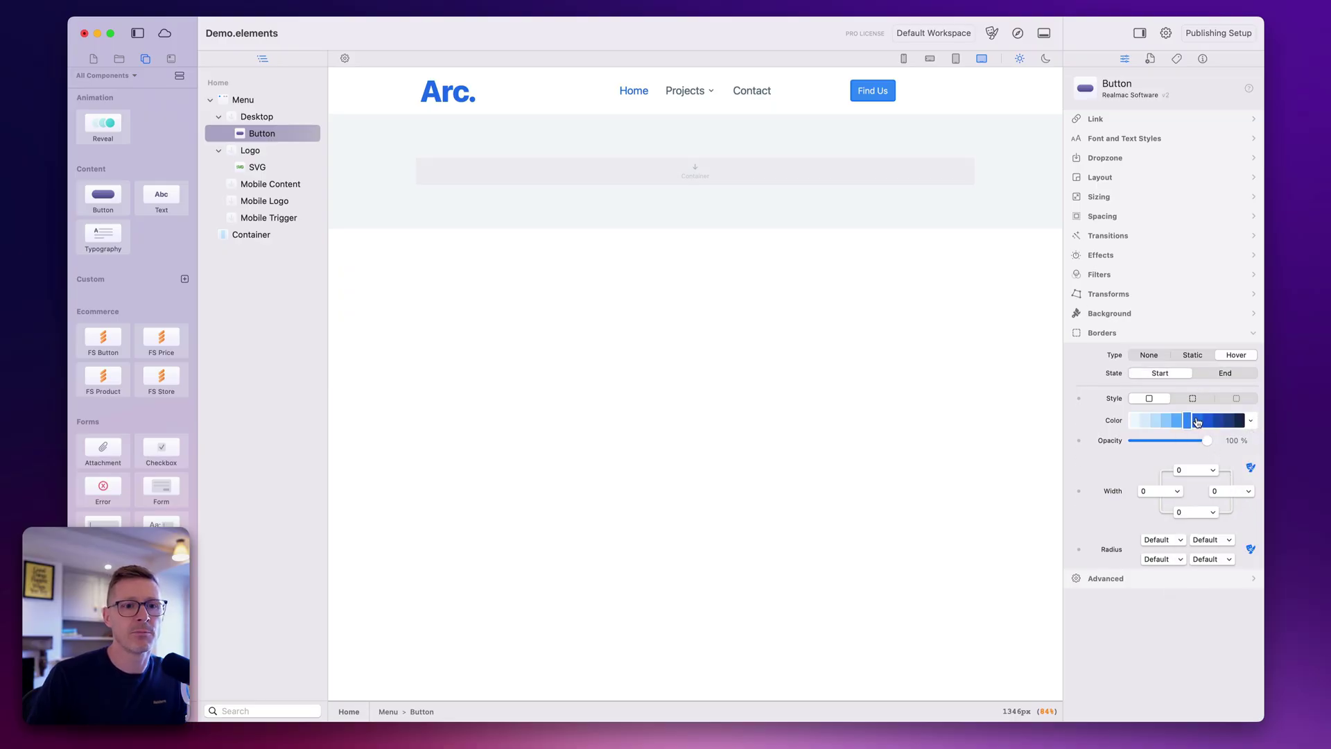
click(1227, 373)
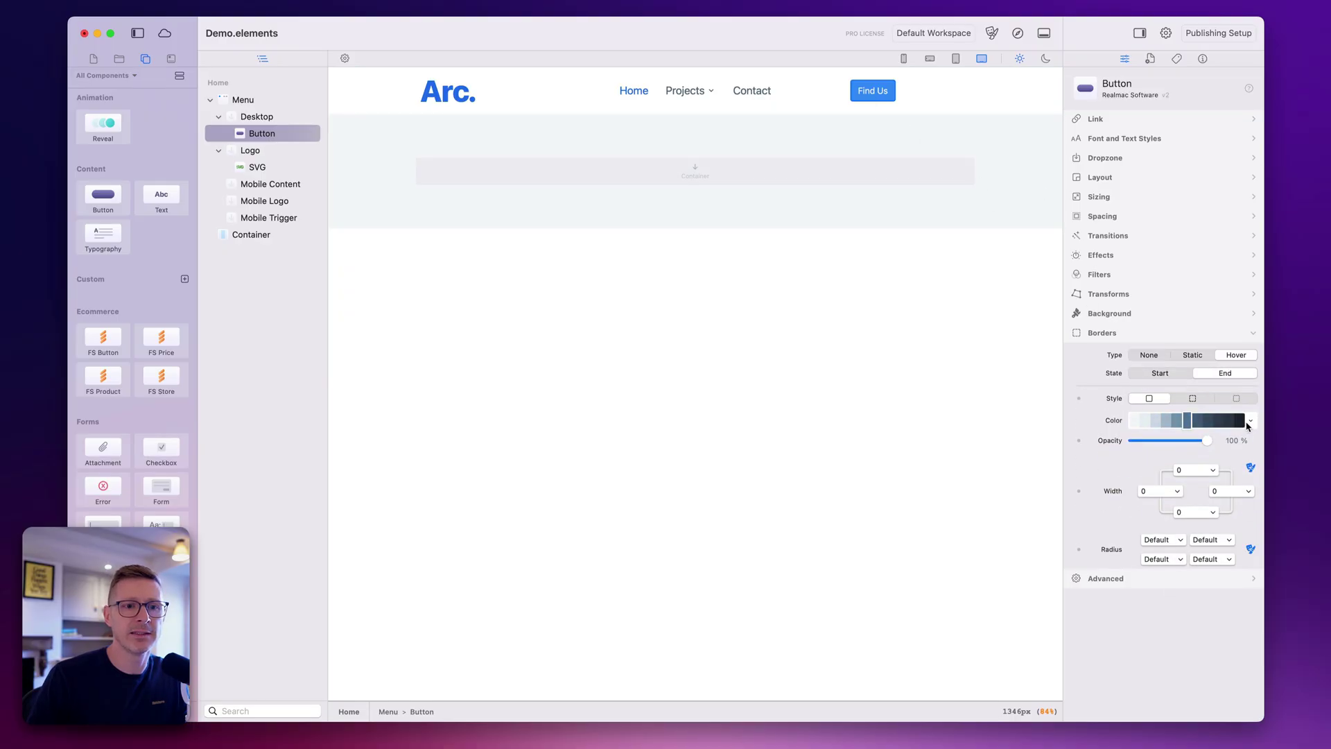
click(1250, 421)
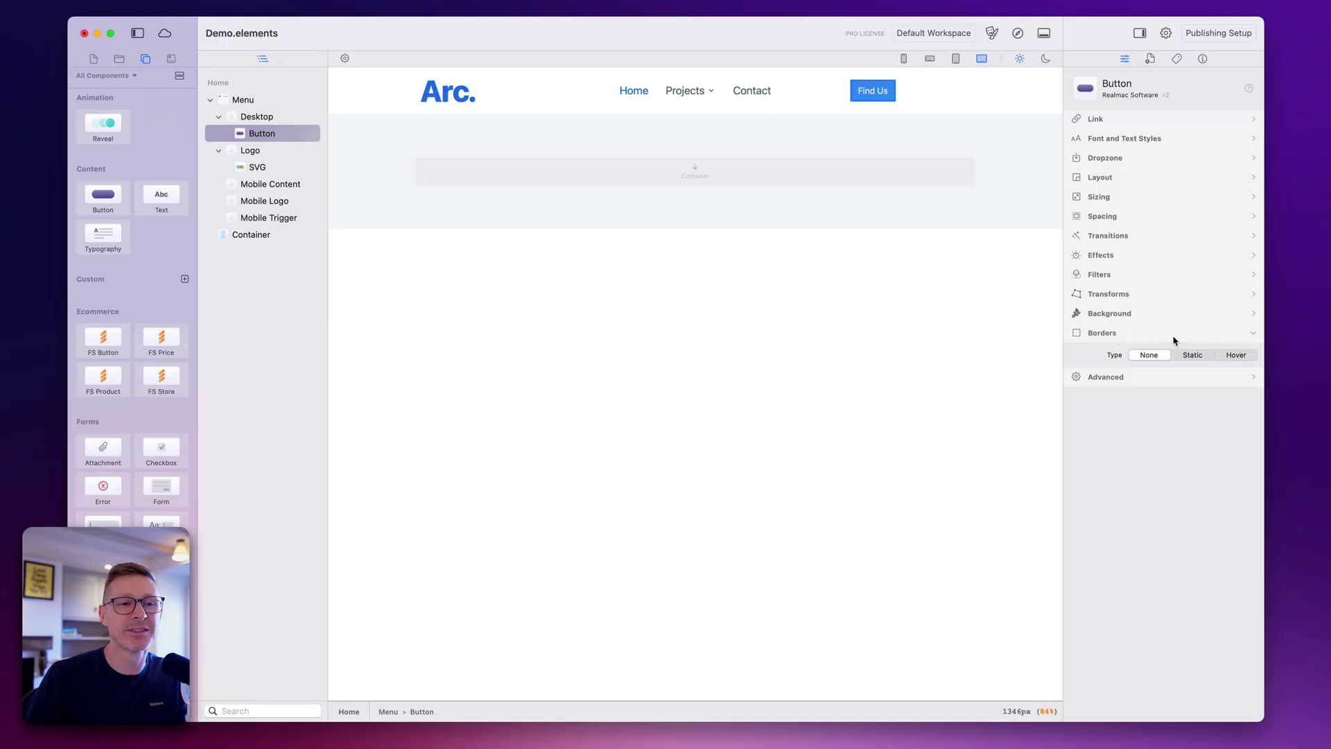
Step: Try a purple end color for the Find Us button's hover background
click(1143, 316)
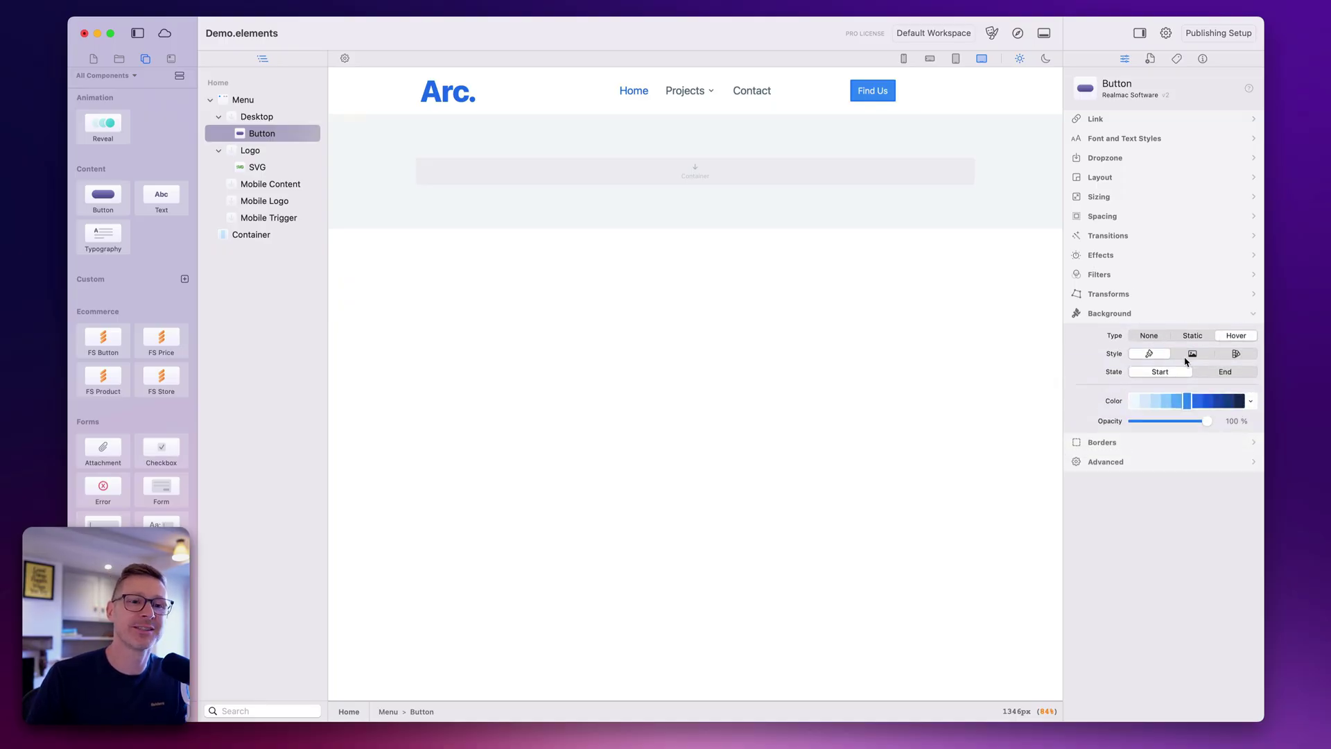
click(1224, 375)
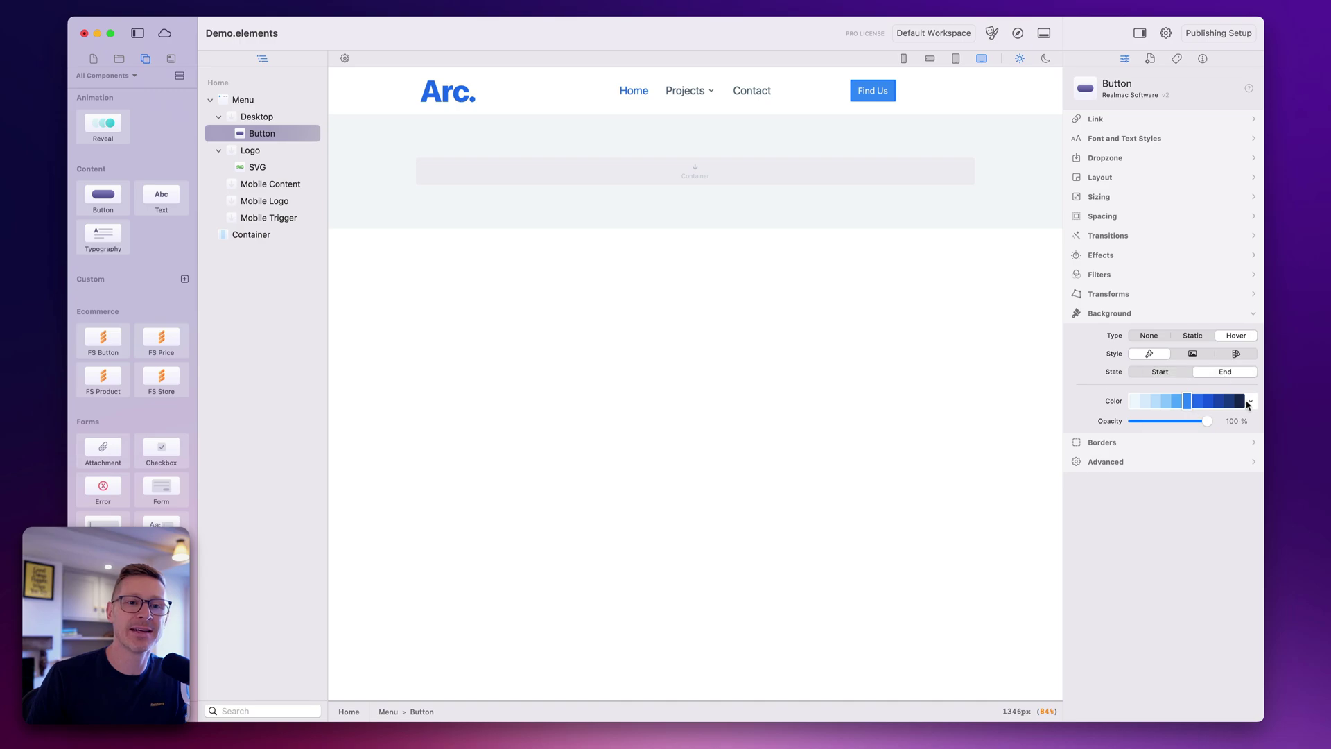
click(1251, 401)
click(1236, 500)
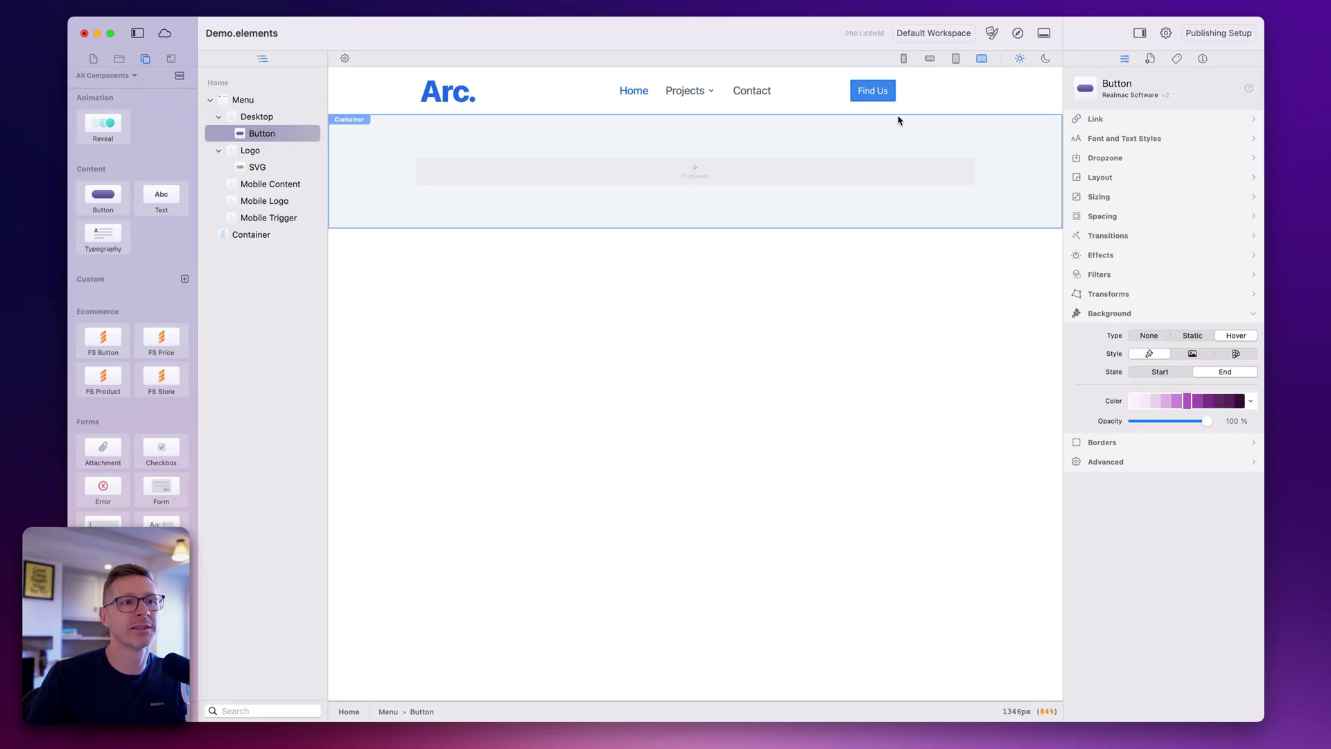
Step: Set the Find Us button's border type to Static and give its hover background a darker blue end color
click(1163, 447)
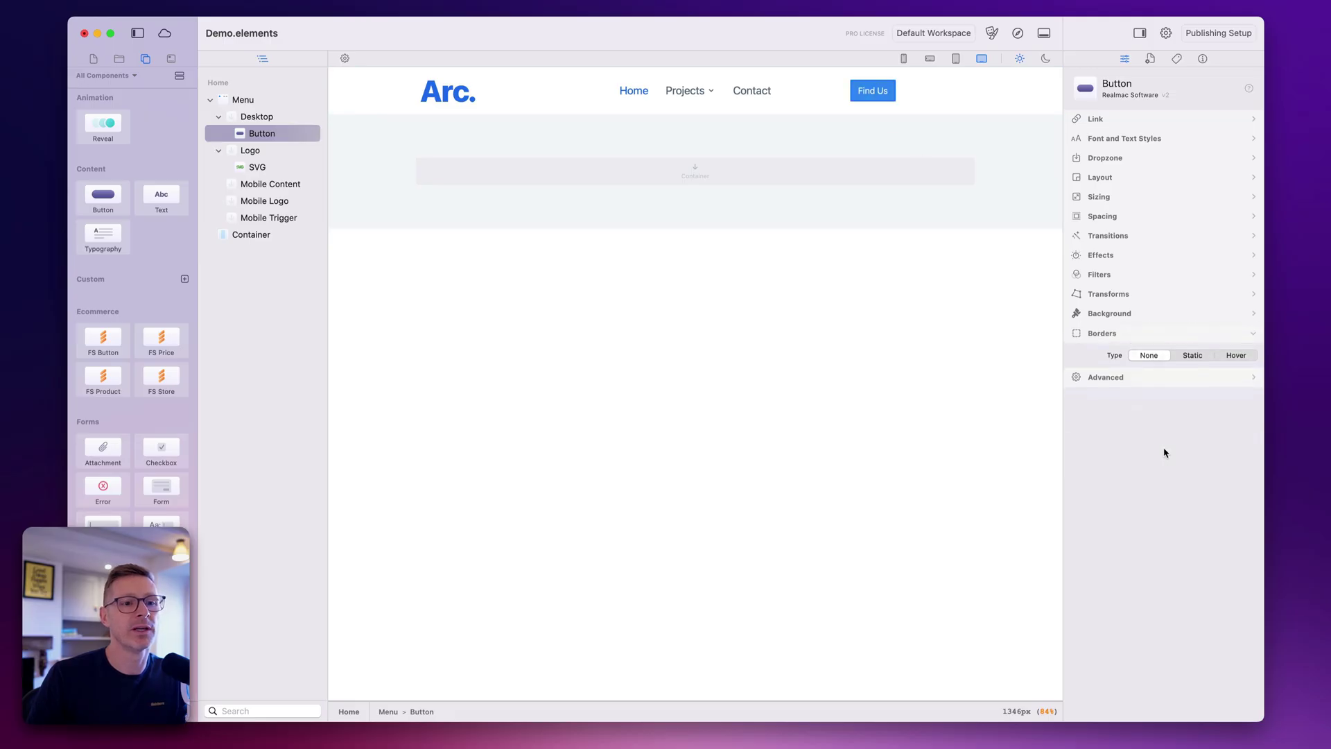
click(1190, 358)
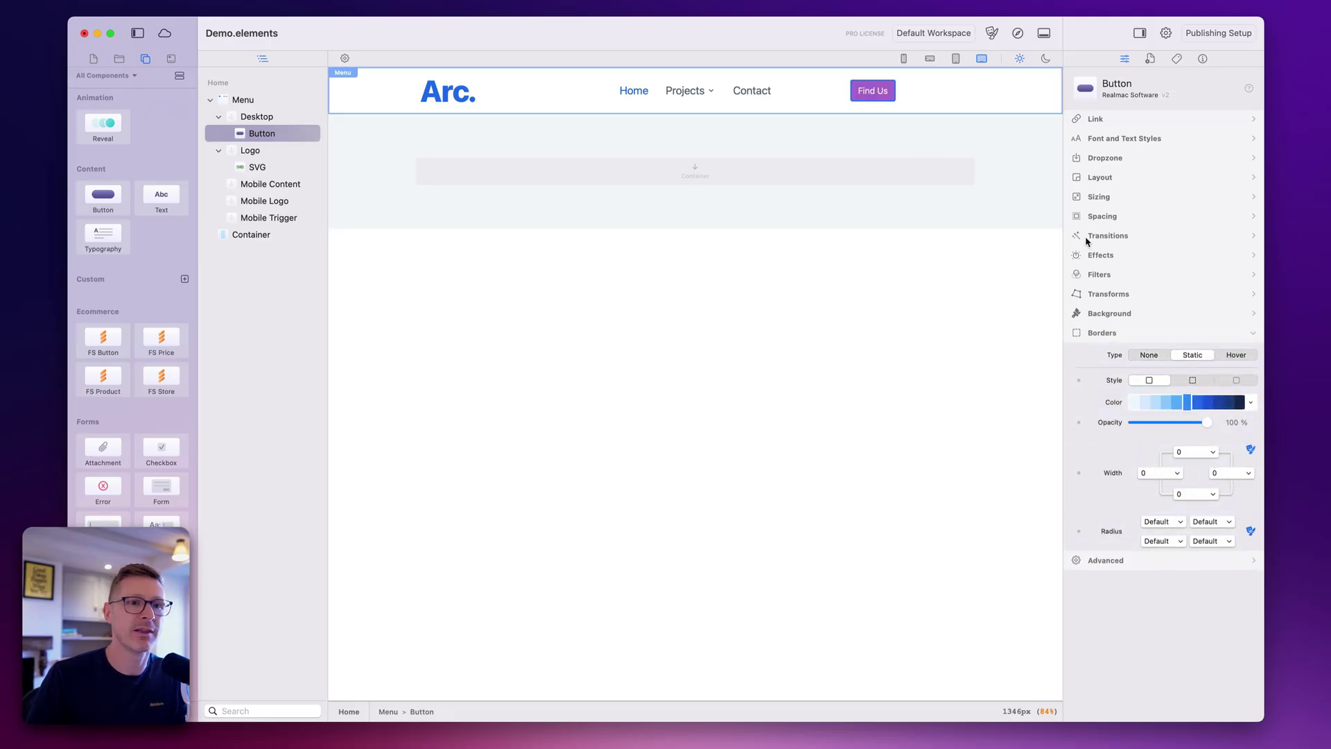
click(1138, 316)
click(1180, 372)
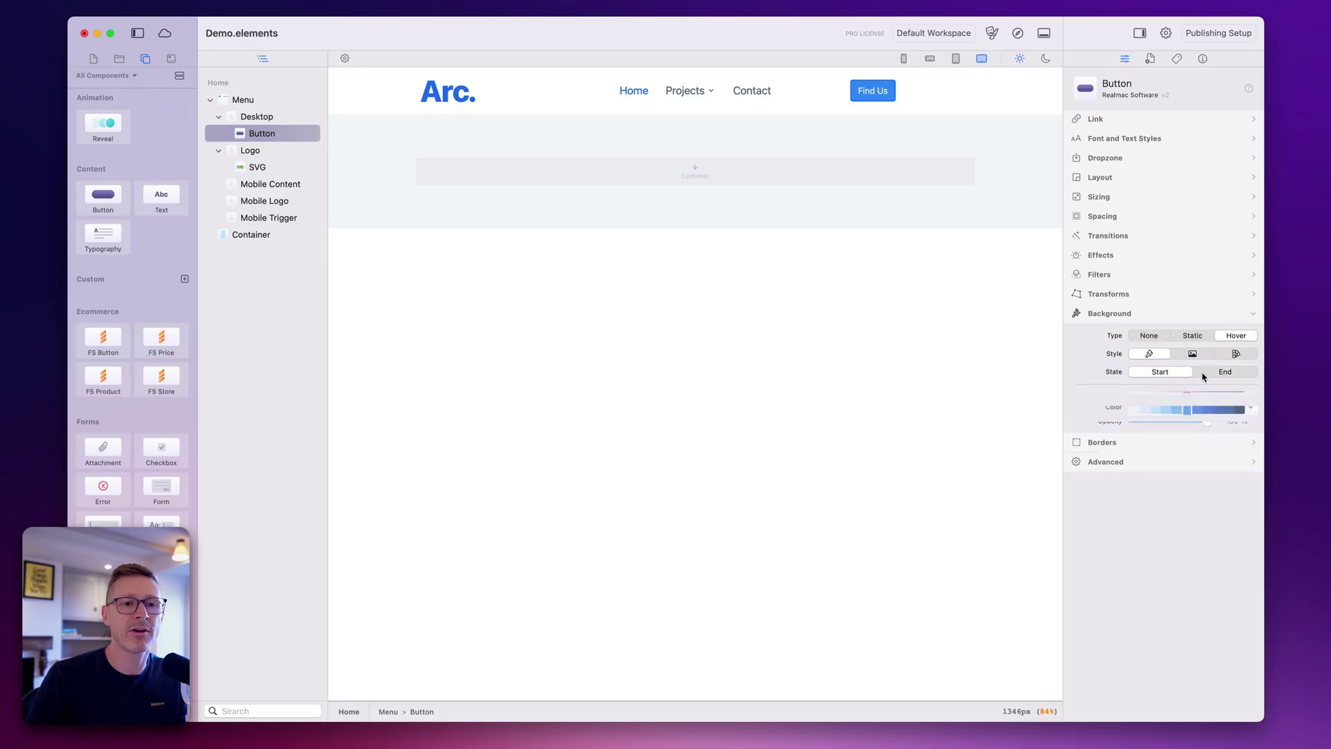
click(1205, 372)
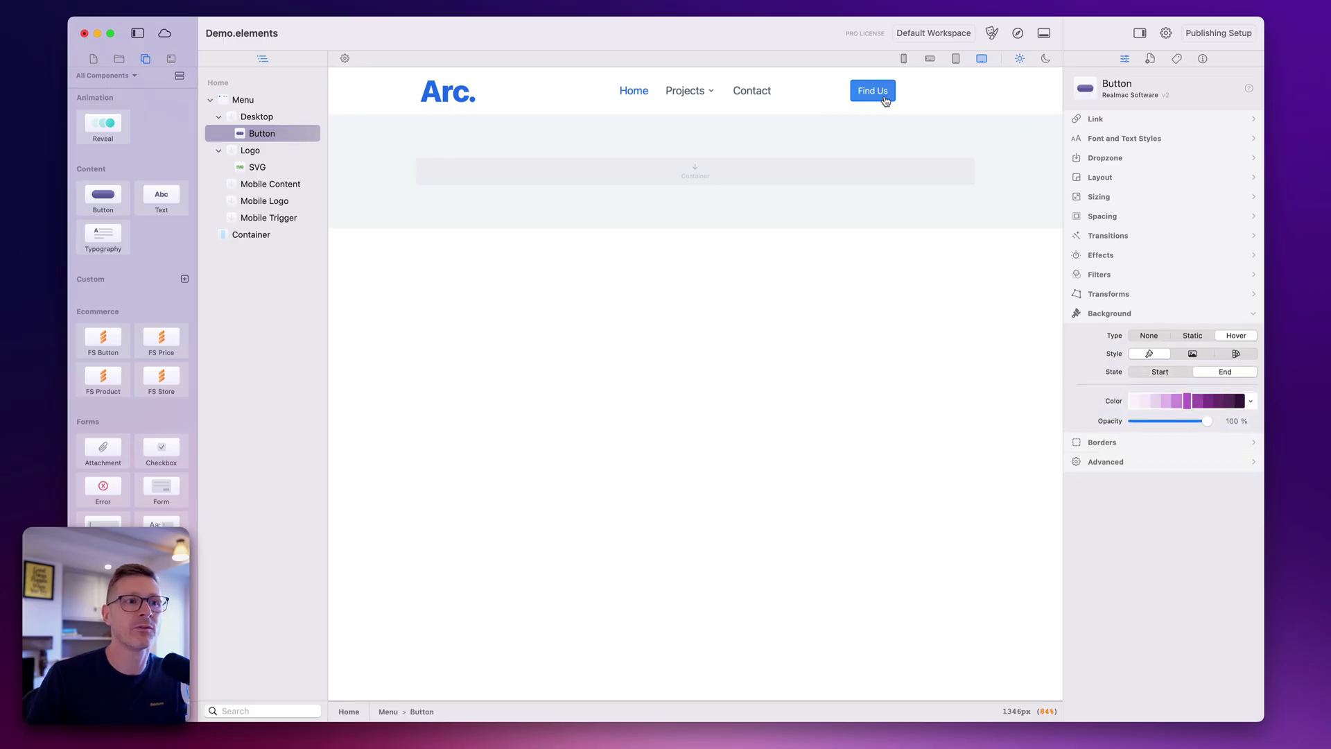
click(1252, 402)
click(1220, 488)
click(1208, 405)
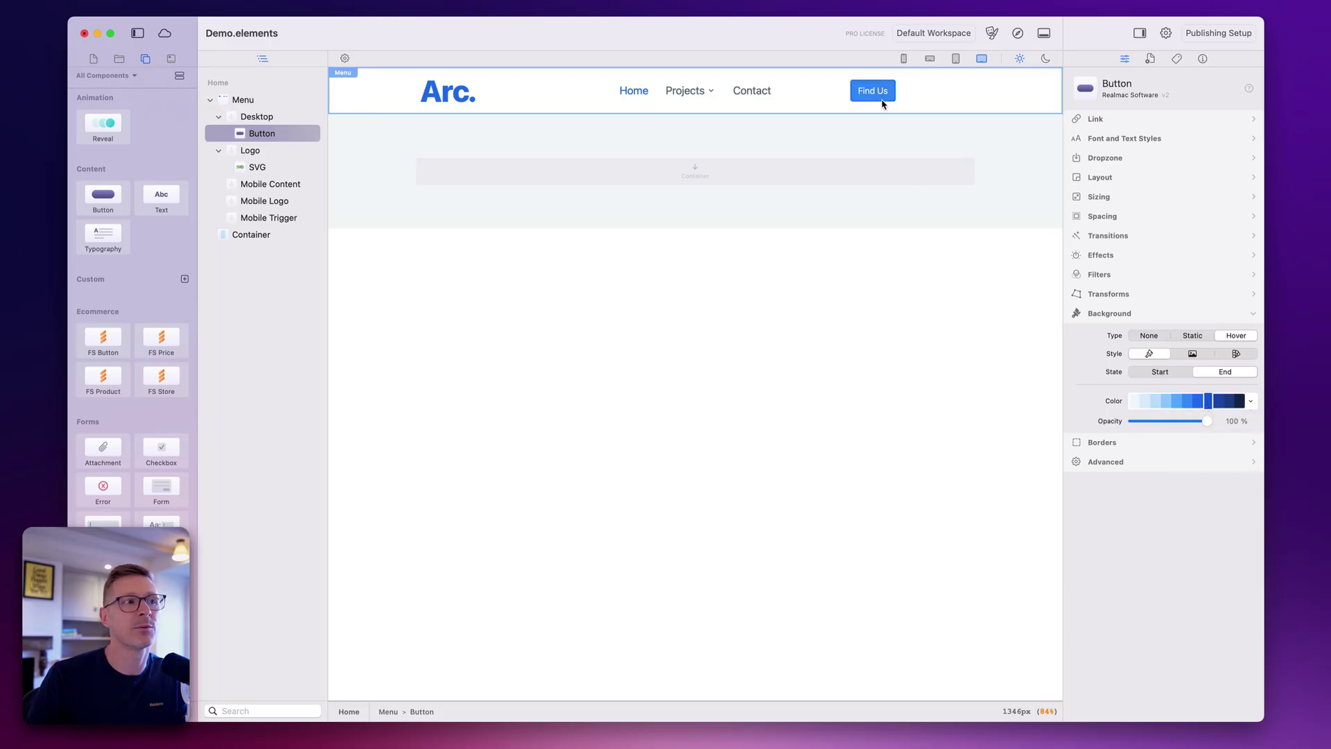
click(887, 188)
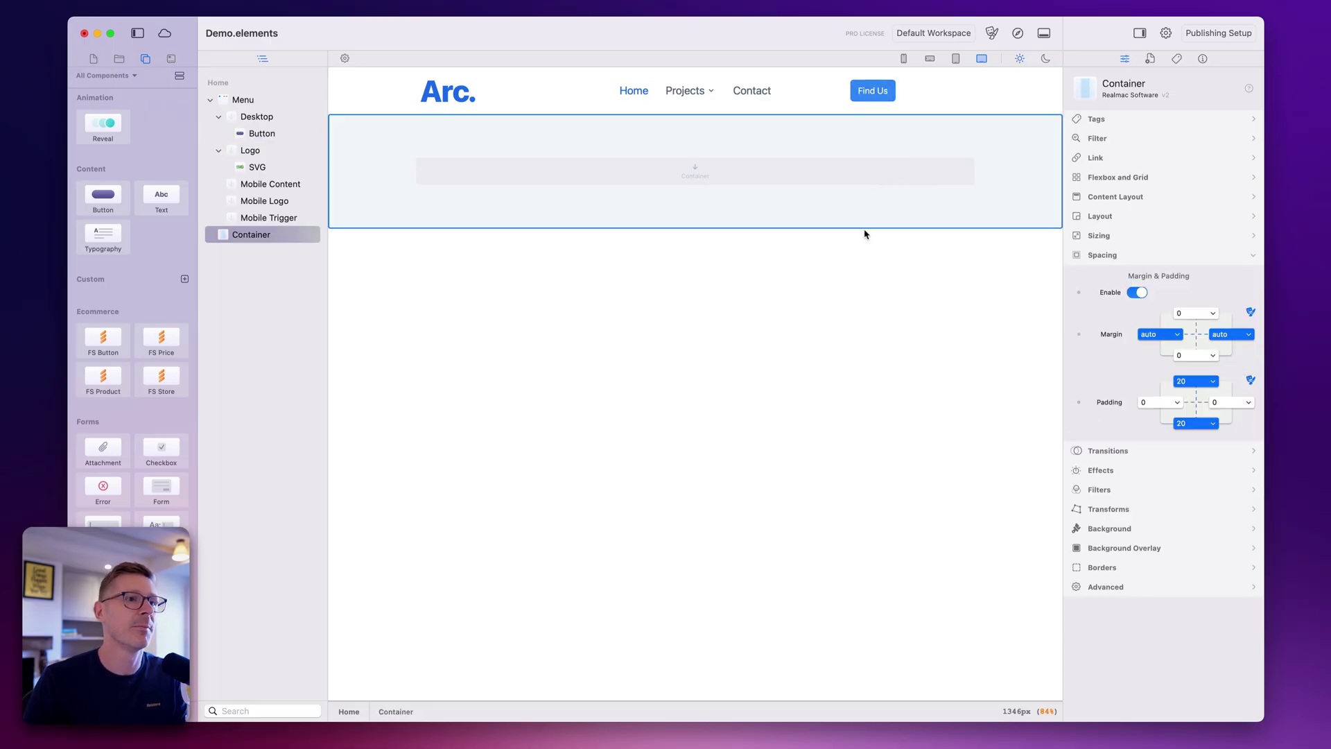
Step: Set the Find Us button's left and right padding to 6, after trying 10
click(867, 91)
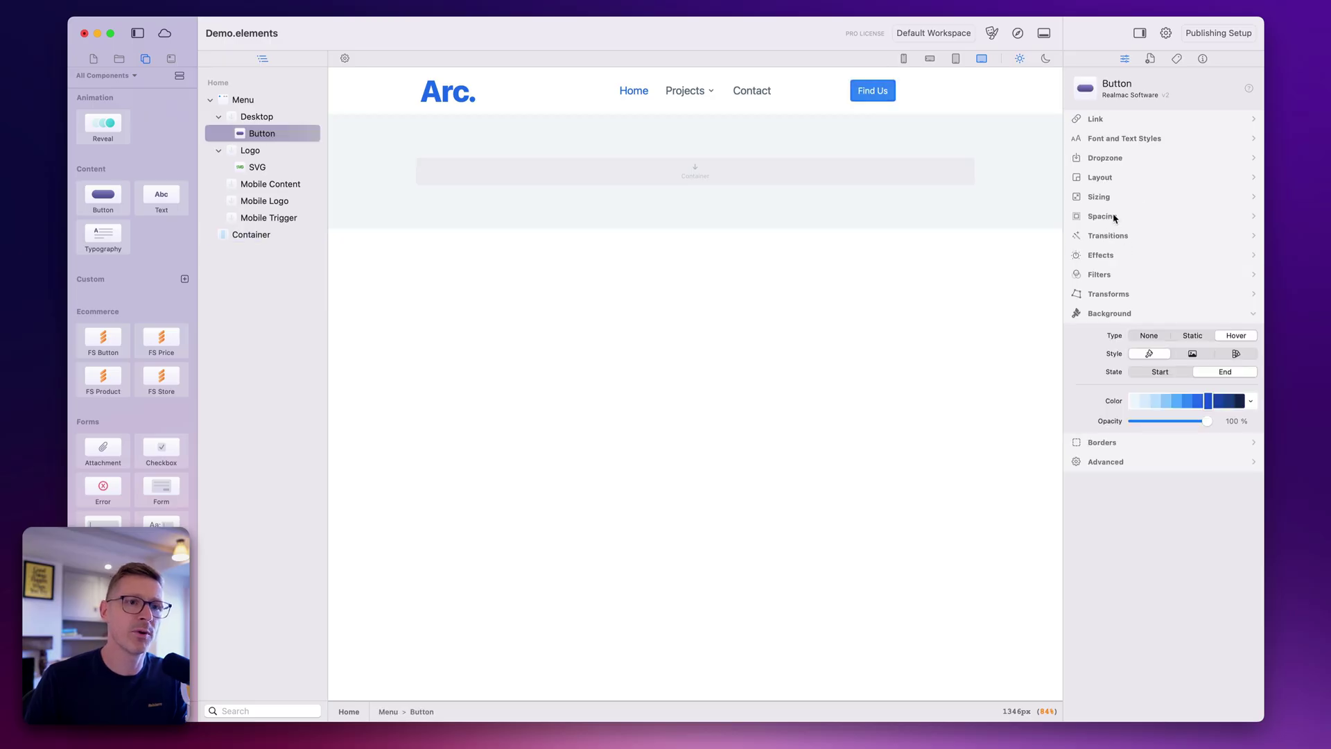
click(1102, 217)
click(1170, 365)
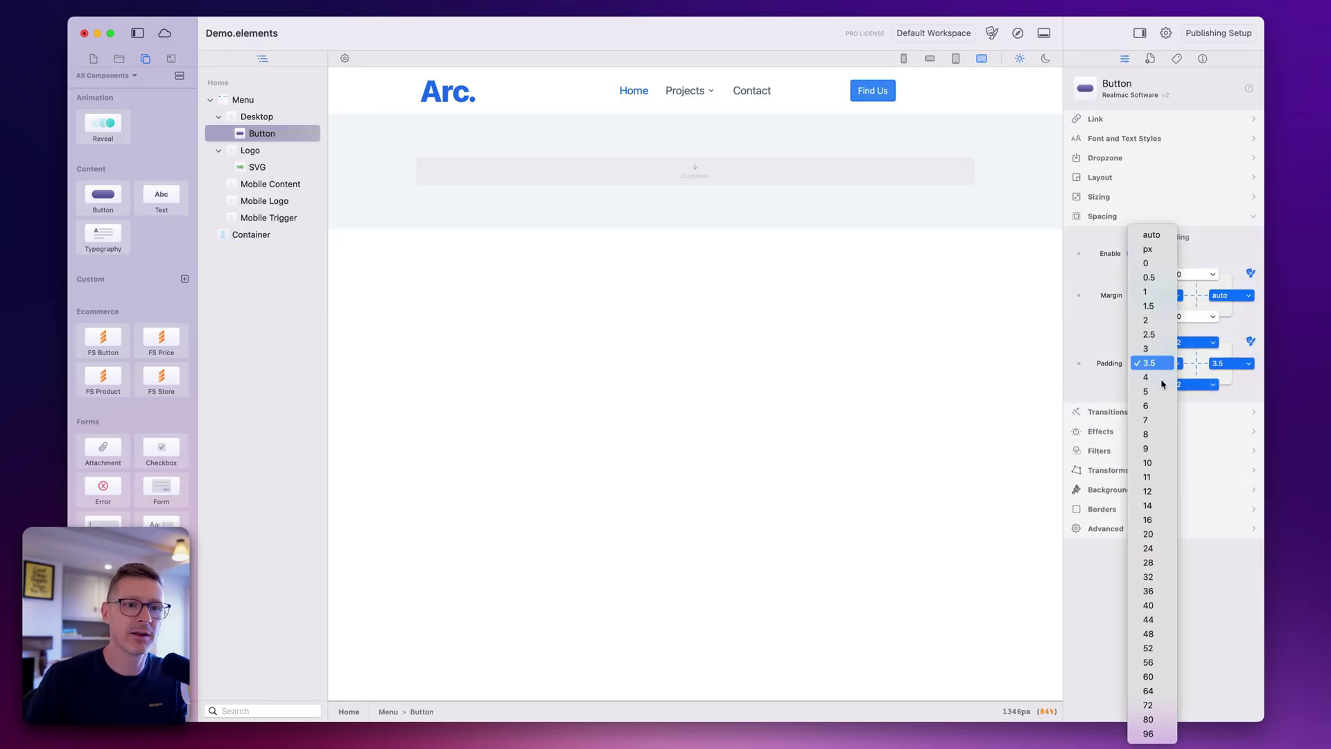
click(1149, 462)
click(1157, 371)
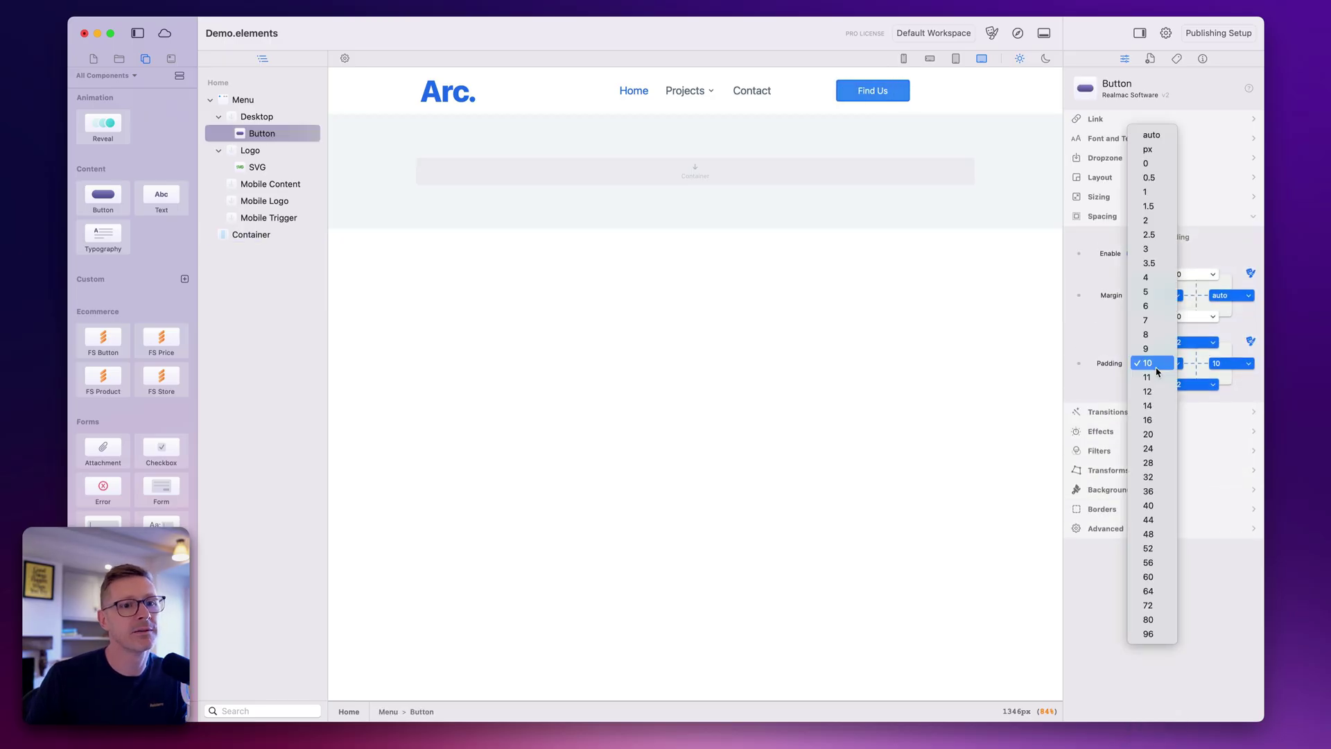
click(1150, 305)
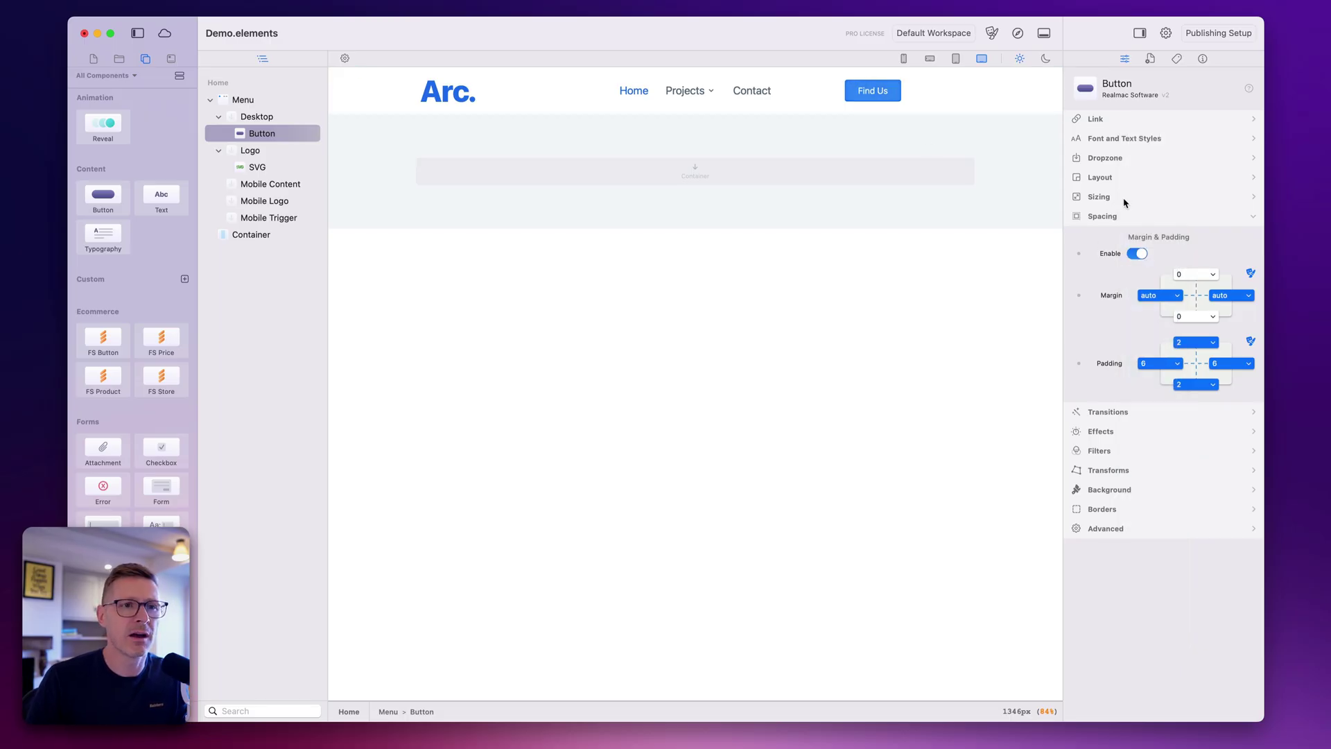
Step: Set the Find Us button's text size to lg, after trying xl, and its font weight to semi bold
click(1123, 141)
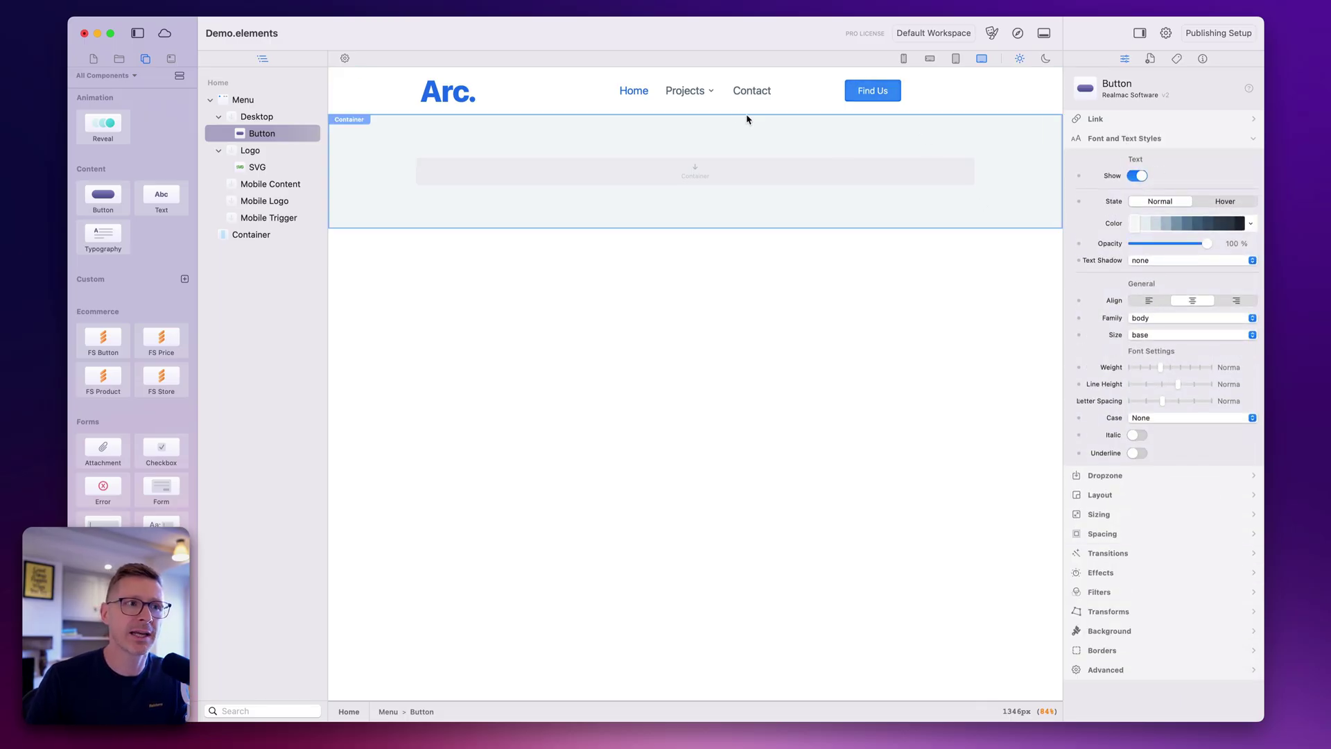
click(1162, 336)
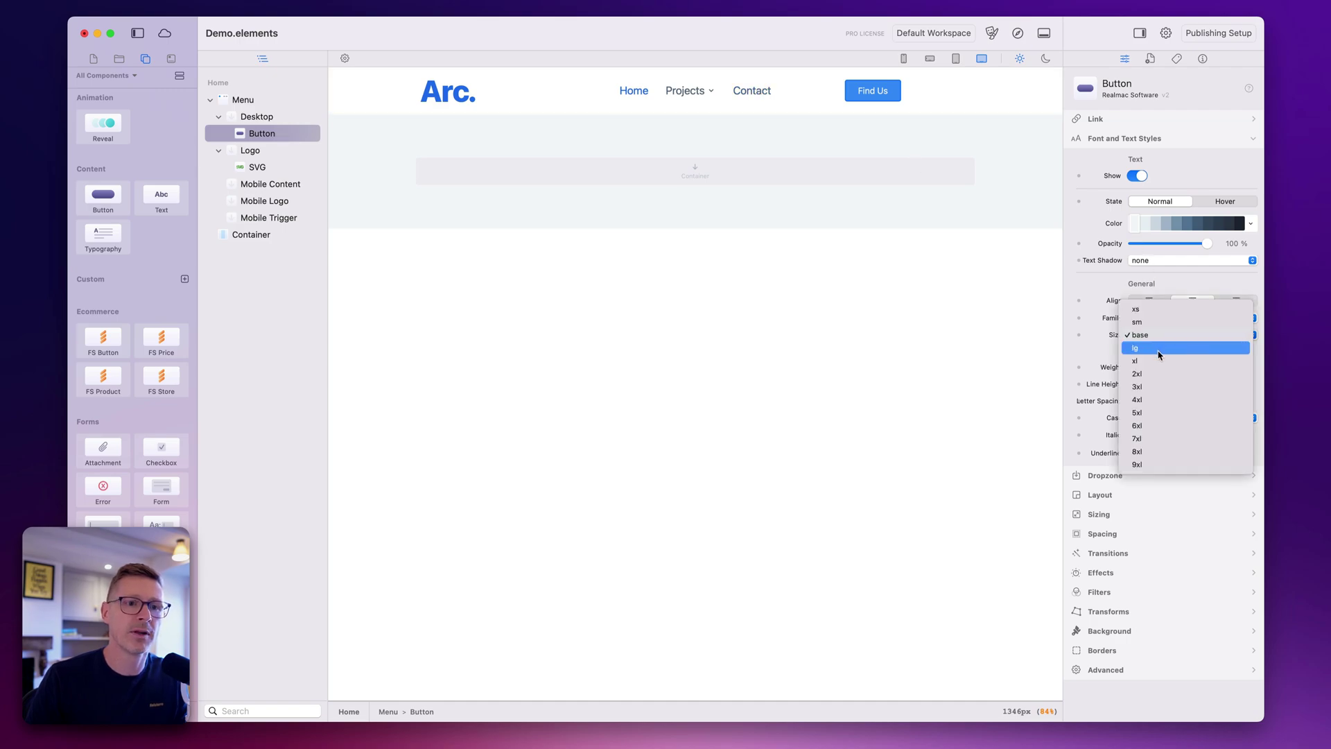
click(1160, 359)
click(1161, 335)
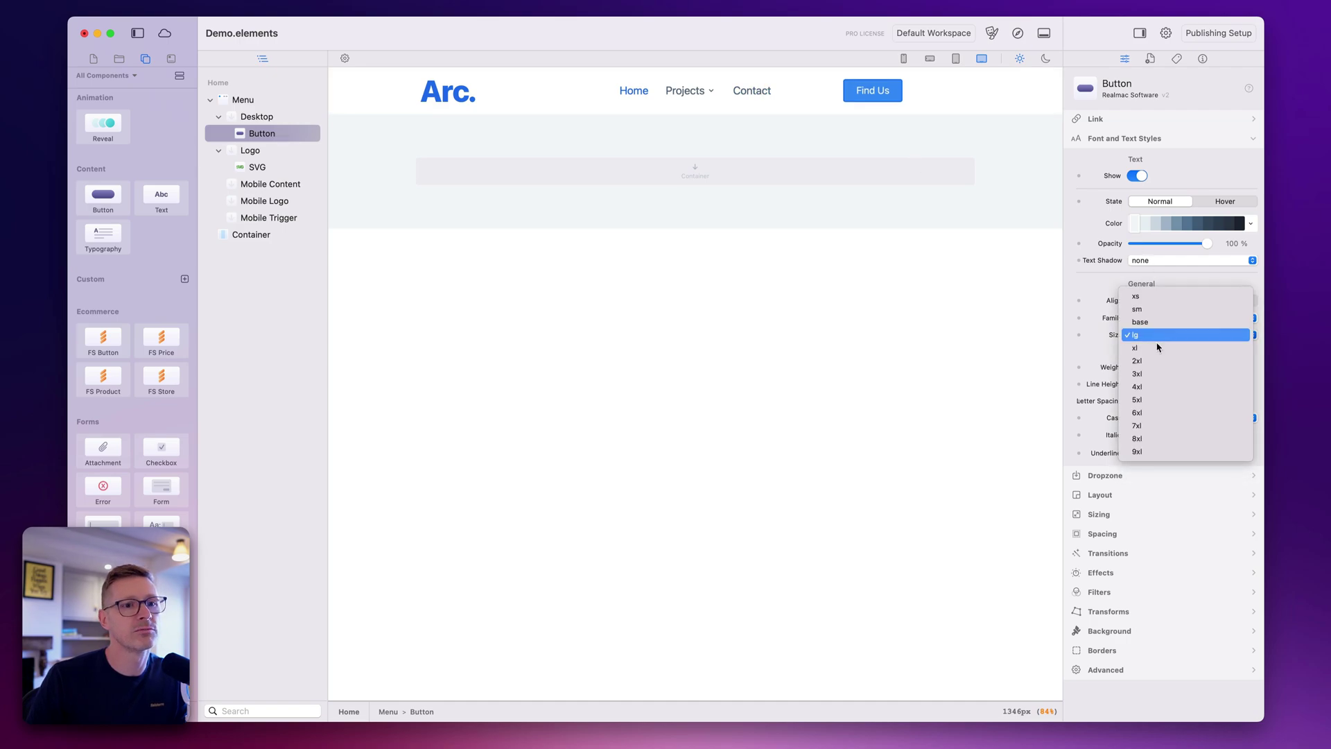
click(1161, 336)
click(1161, 335)
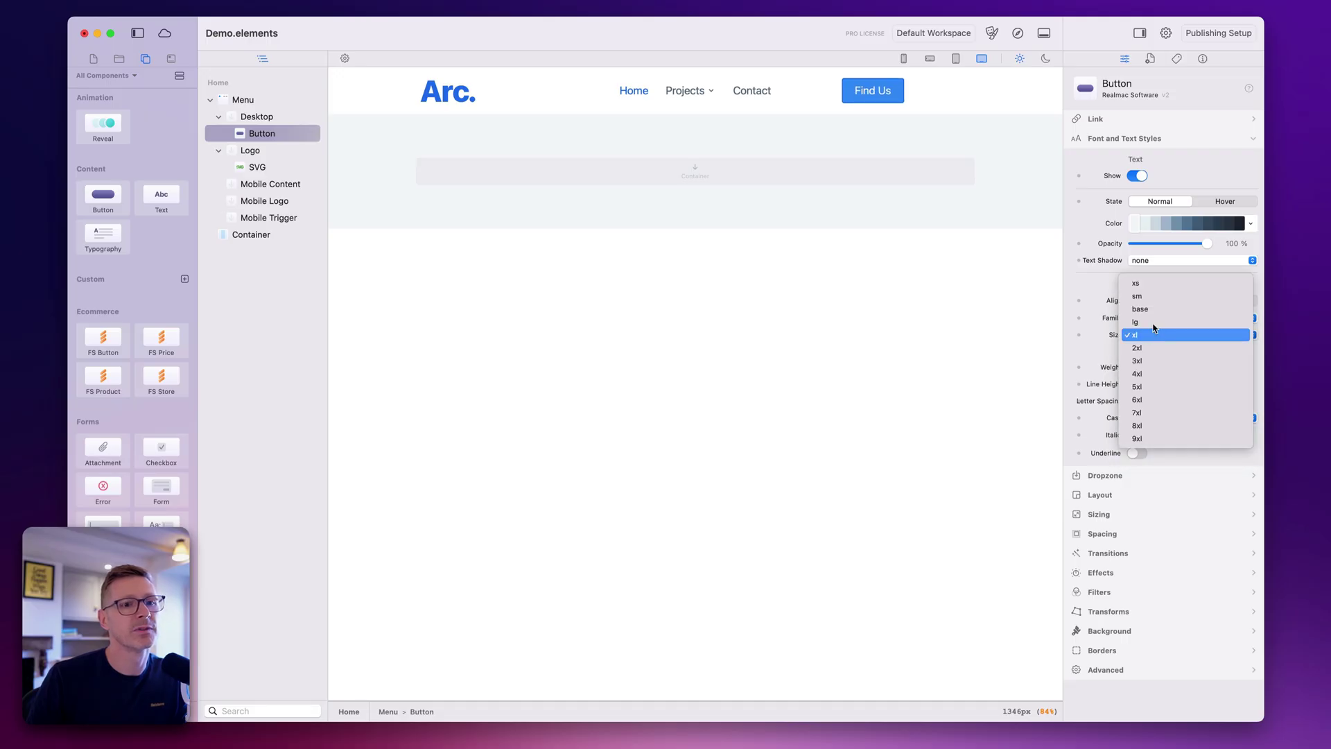
click(1162, 322)
drag(1175, 367, 1185, 369)
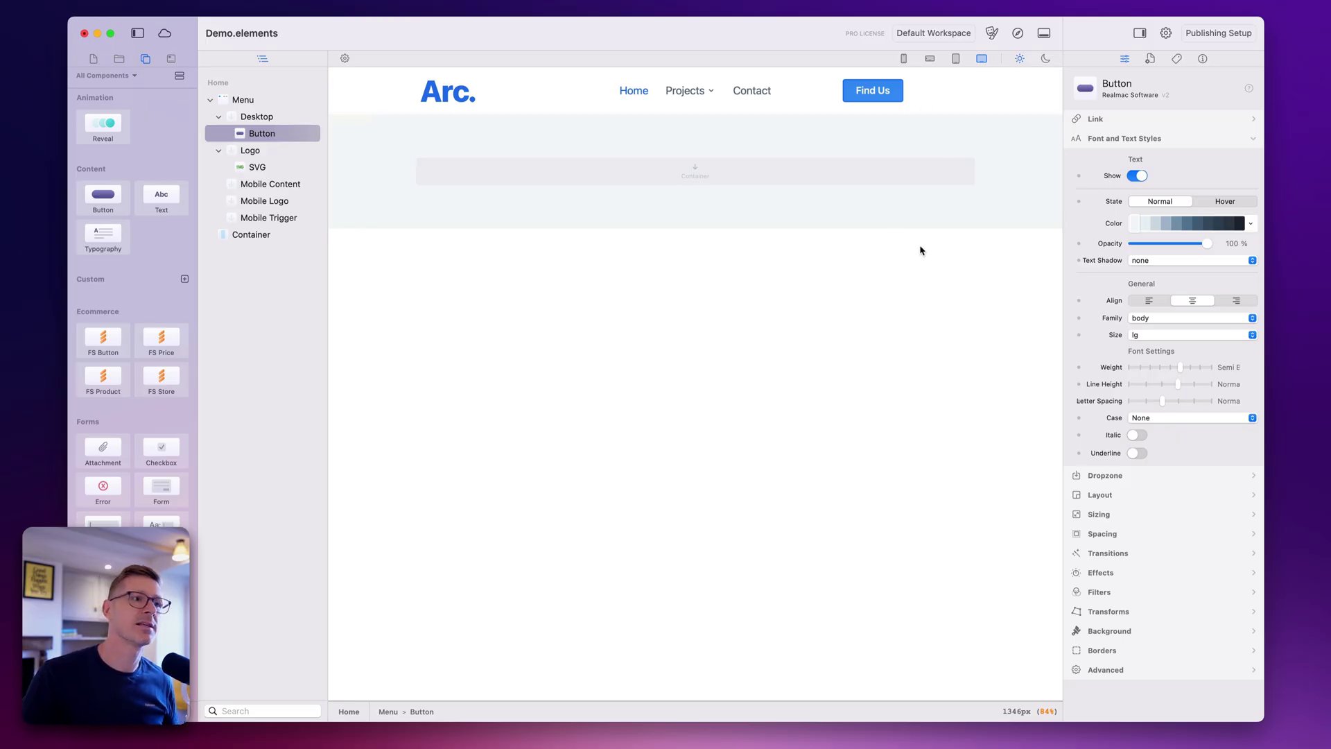
Step: Give the container below the menu an image background, trying the commercial photo before using residential.jpeg
click(722, 125)
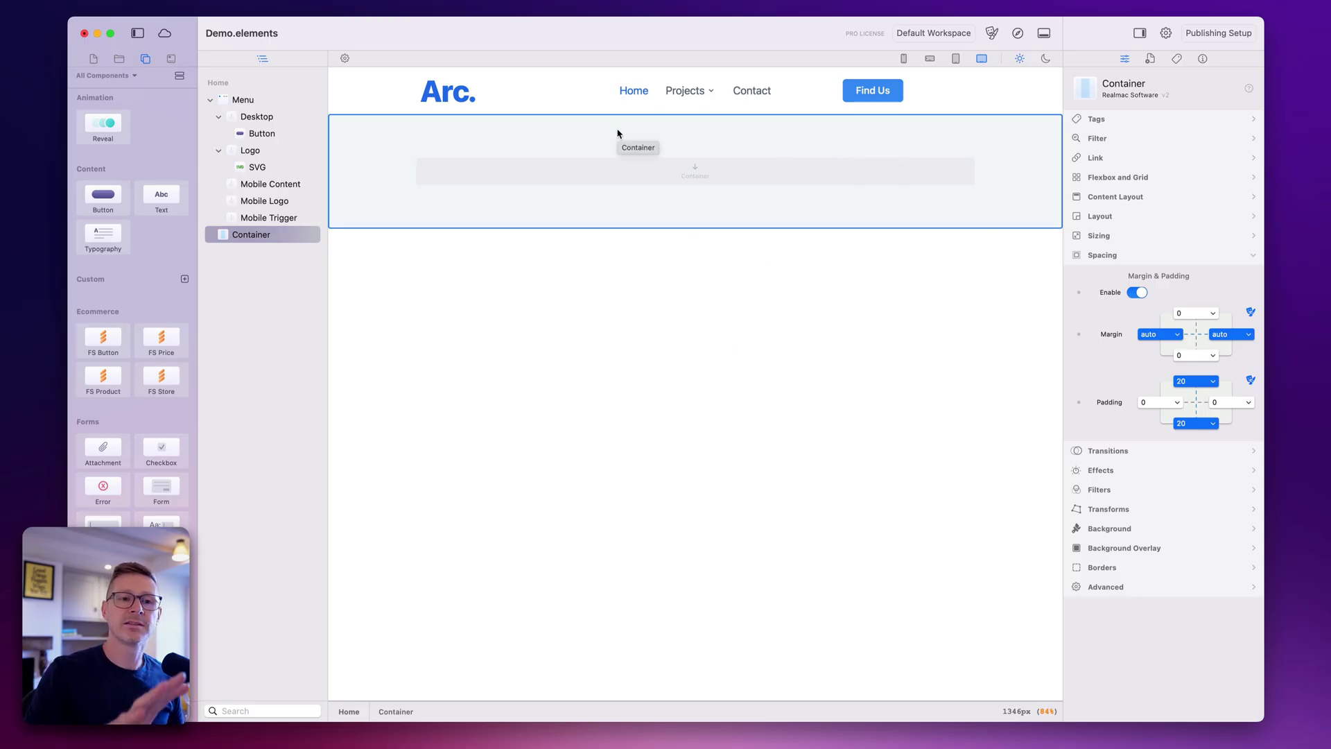
click(1143, 529)
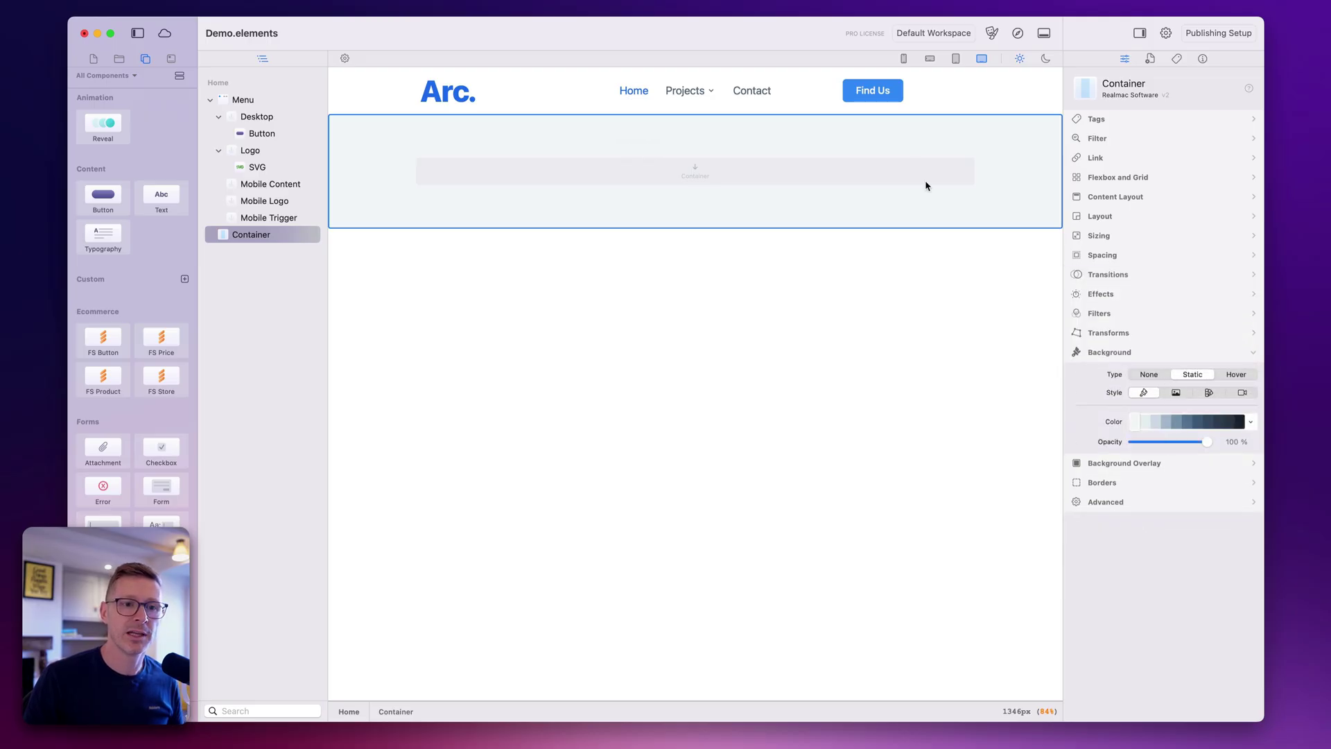
click(1176, 393)
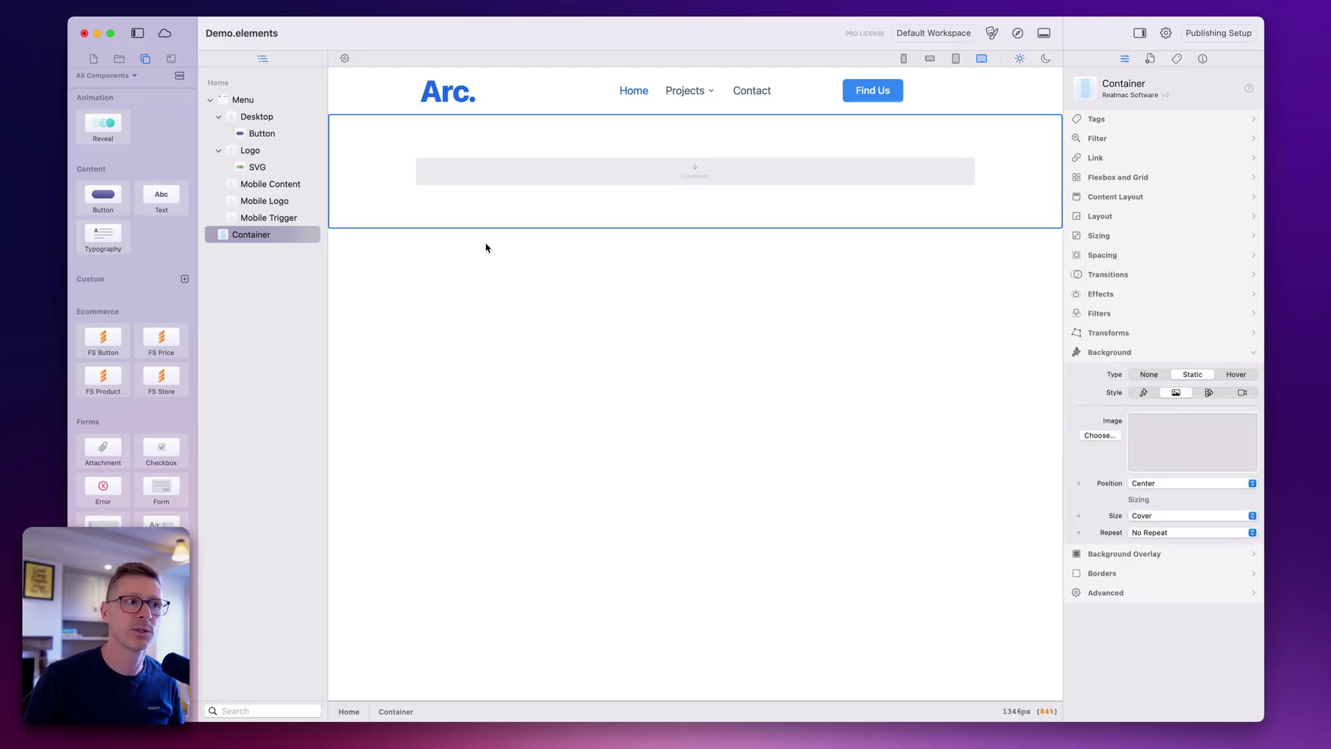
click(119, 60)
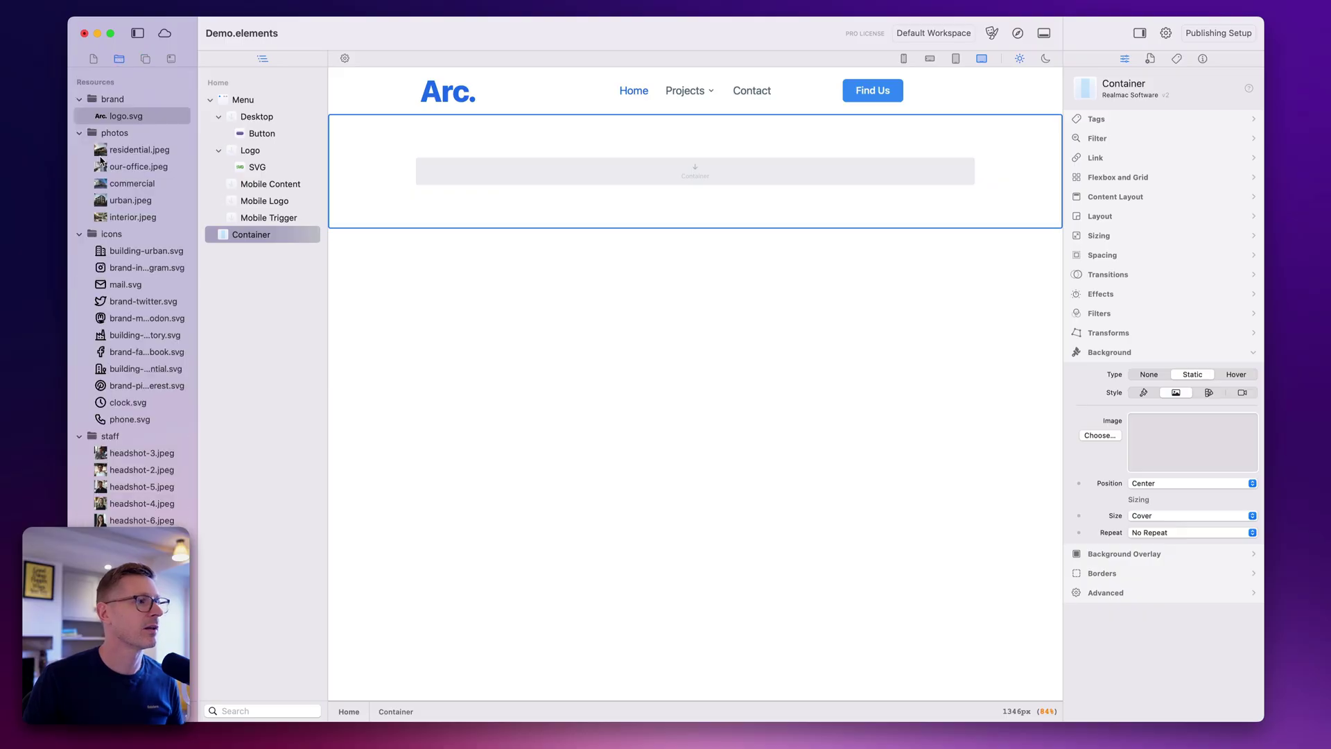
click(137, 152)
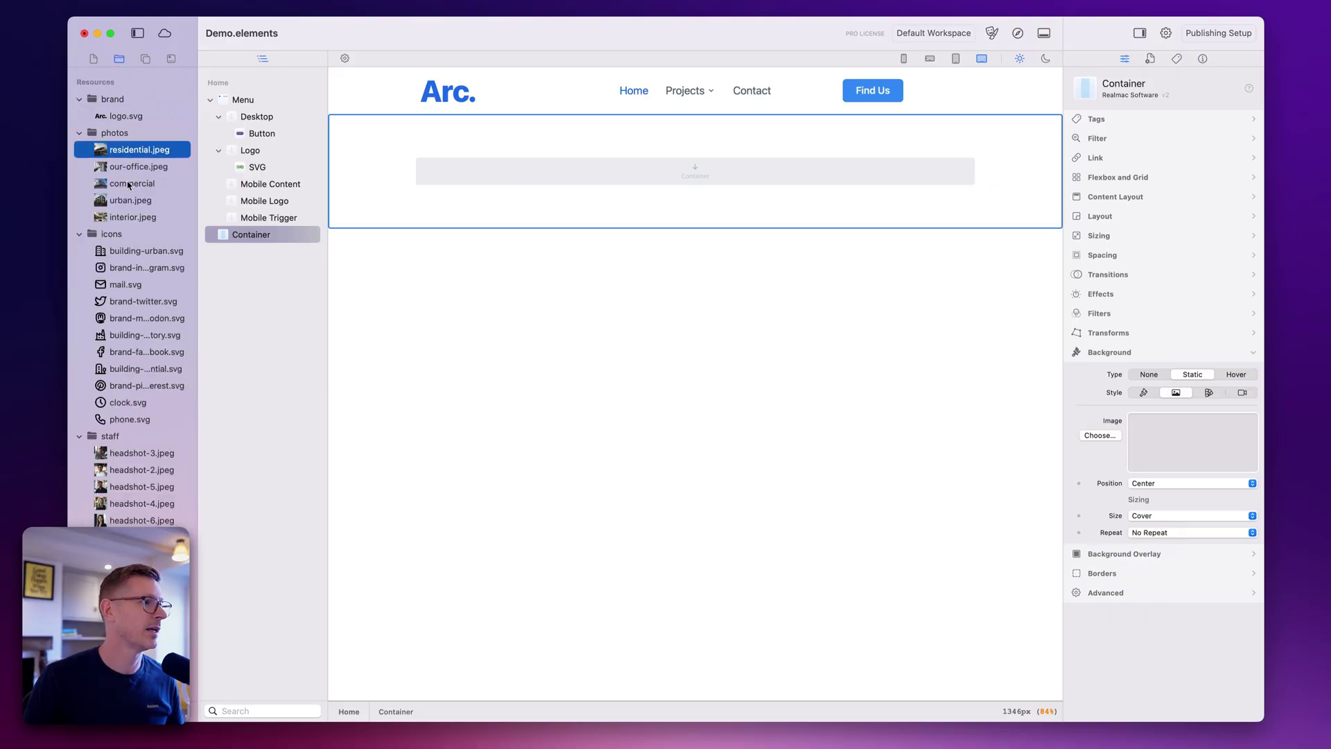
drag(128, 186, 1176, 464)
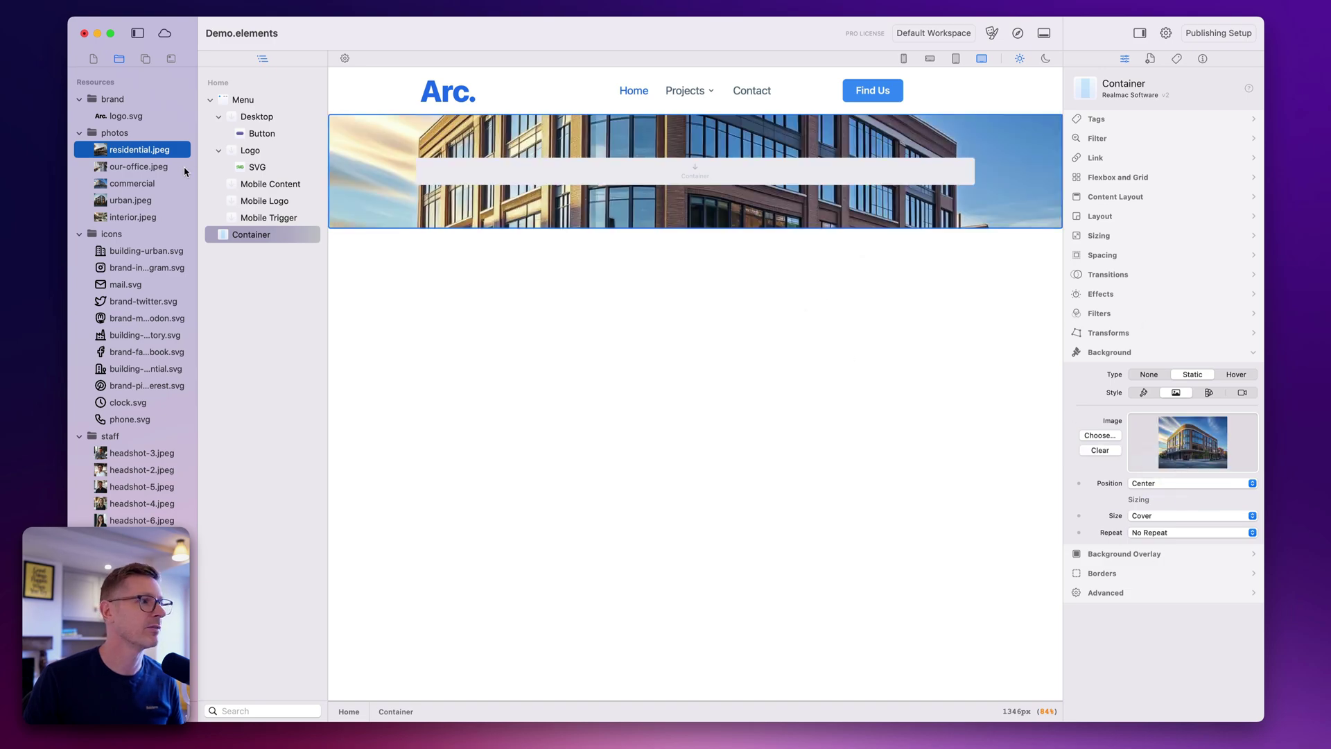
drag(132, 183, 1176, 439)
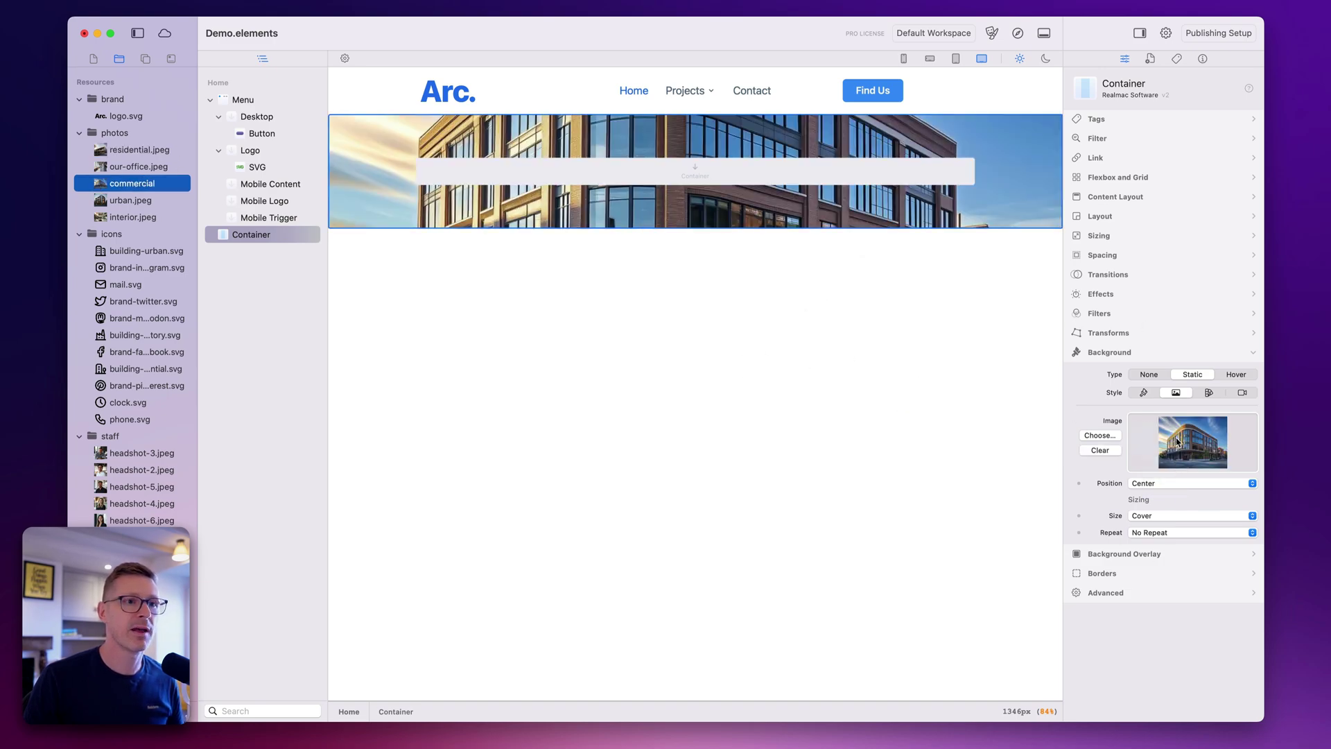
drag(131, 154, 1188, 440)
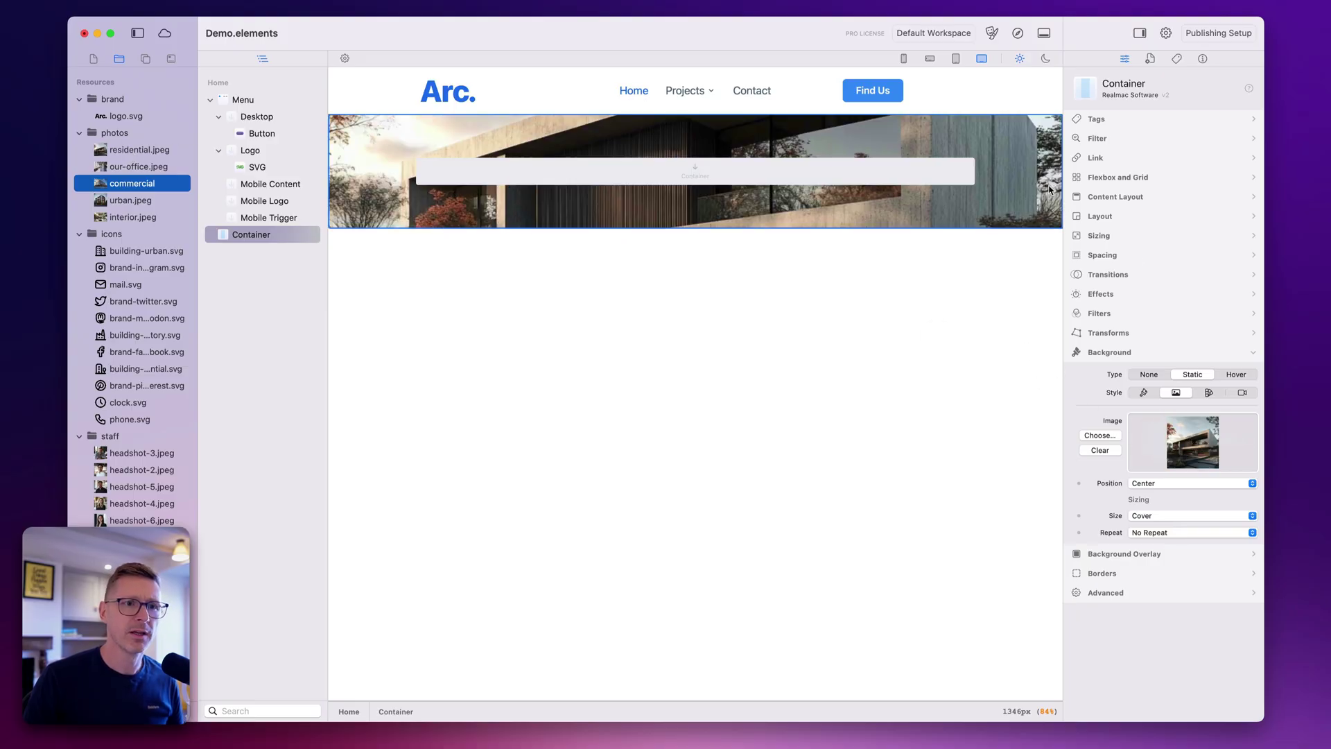
Step: Set the container's height to Theme, trying a value of 80 and then choosing 96
click(1098, 236)
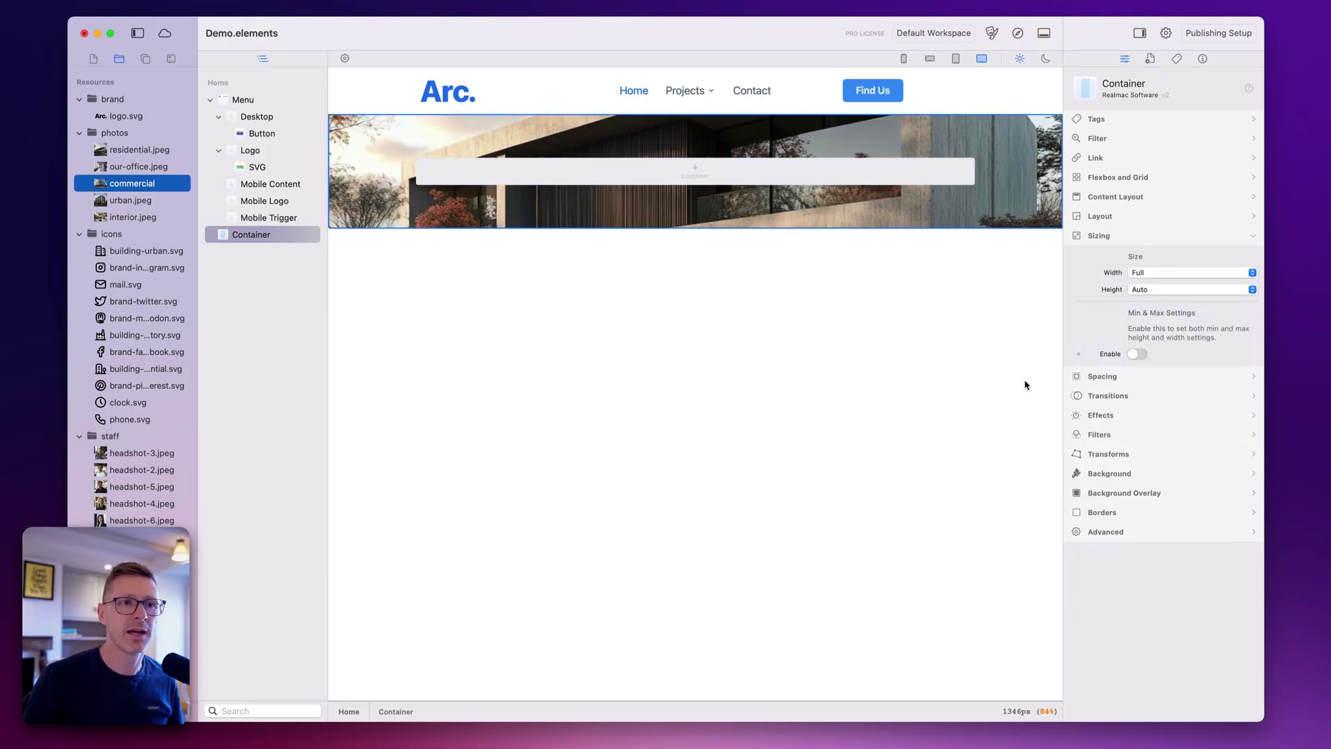
click(1162, 287)
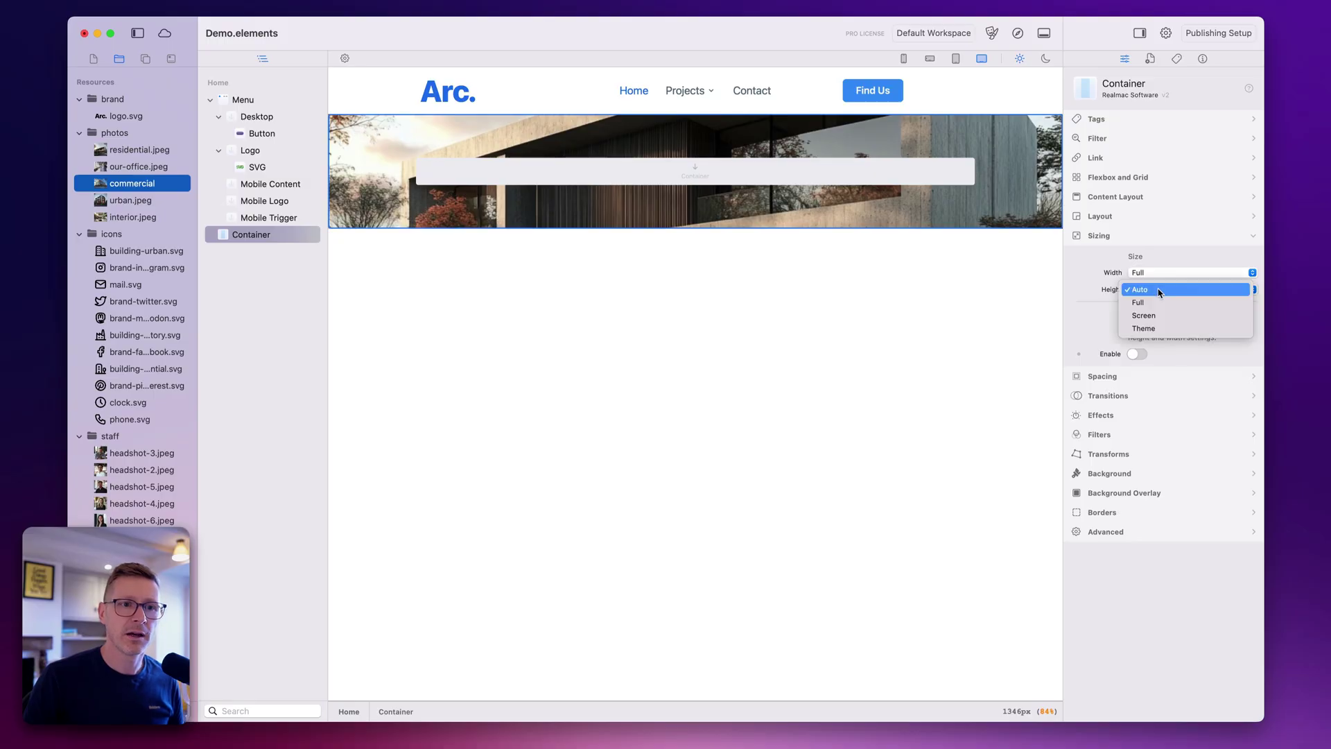
click(1171, 329)
click(1193, 309)
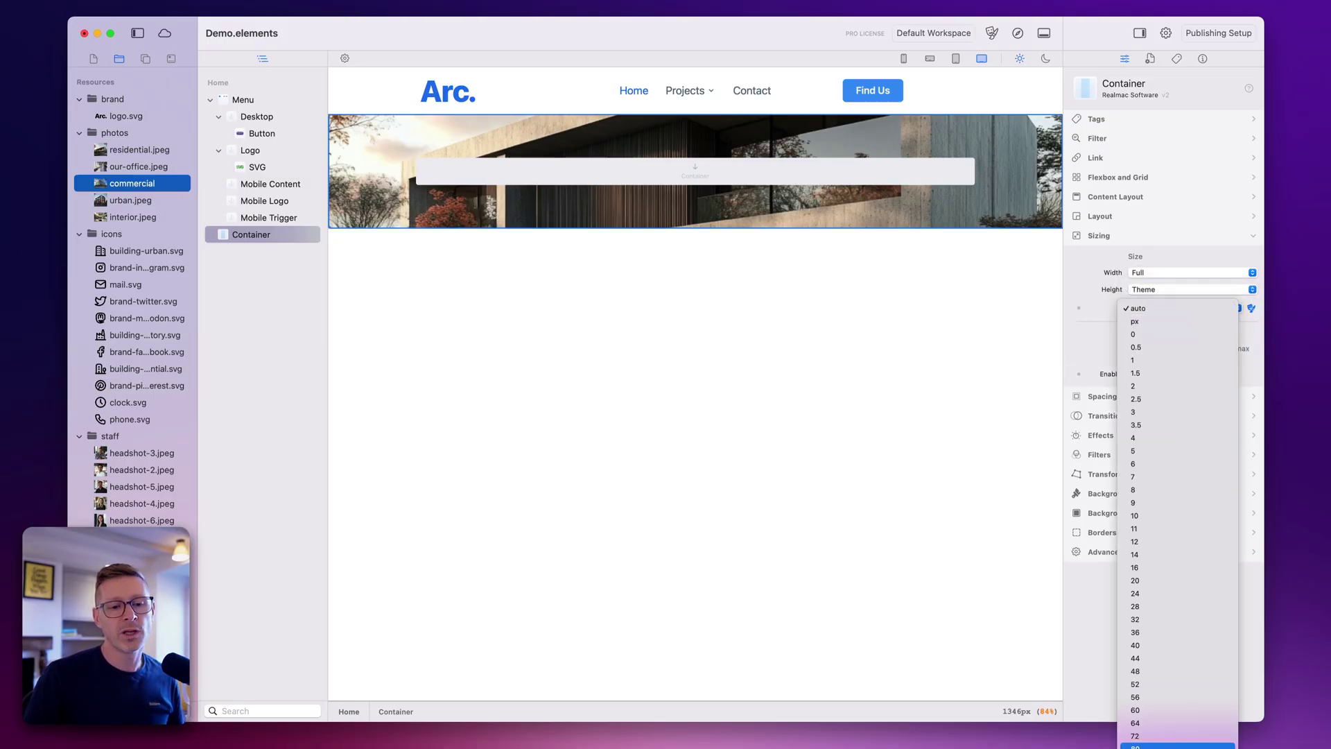
click(1144, 731)
click(1176, 310)
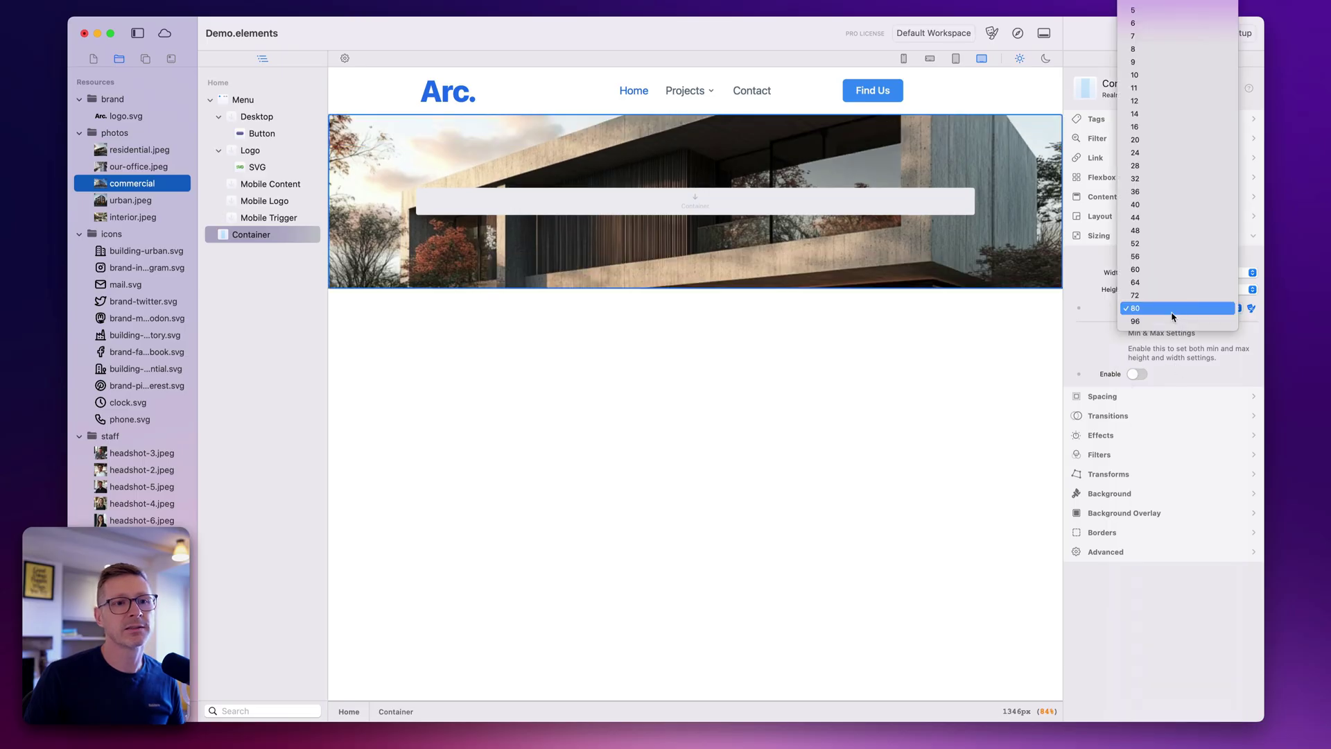
click(1175, 316)
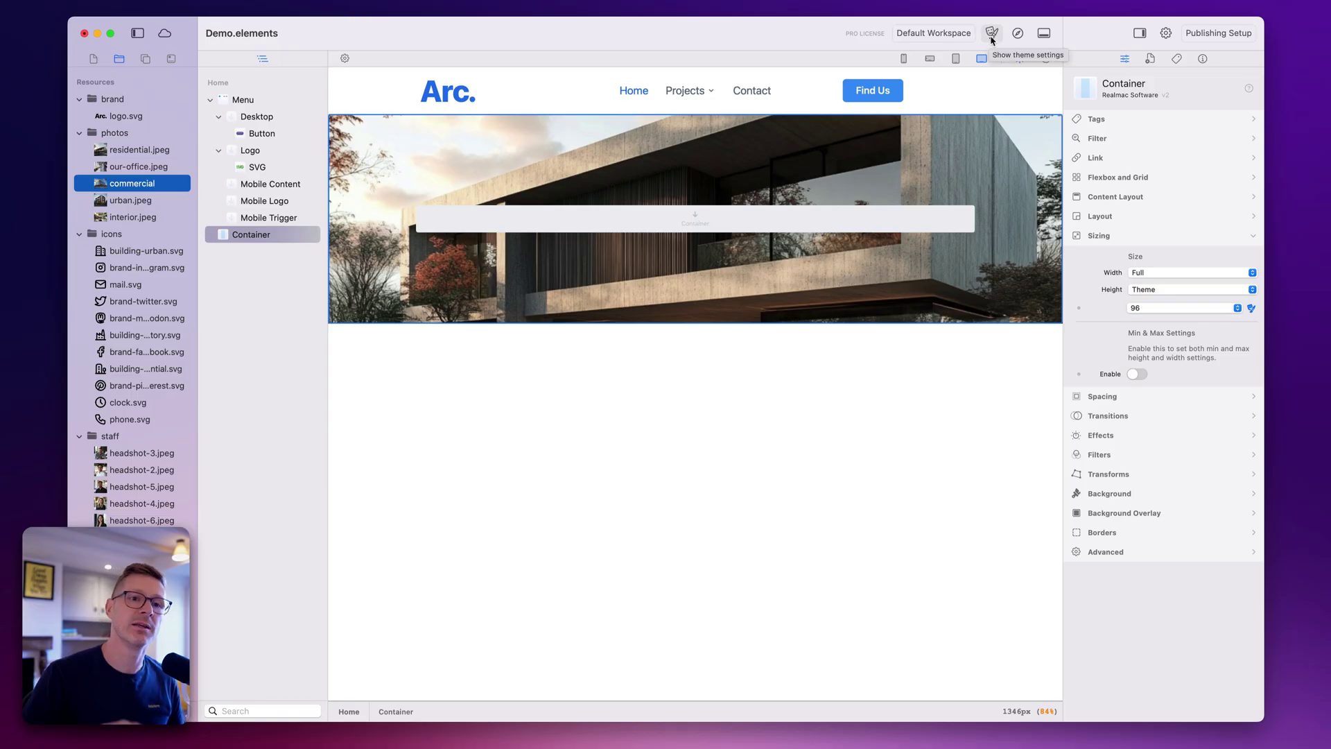
Step: Switch the container's height to a custom value, try 650px, and set it to 550px
click(1252, 309)
click(1199, 308)
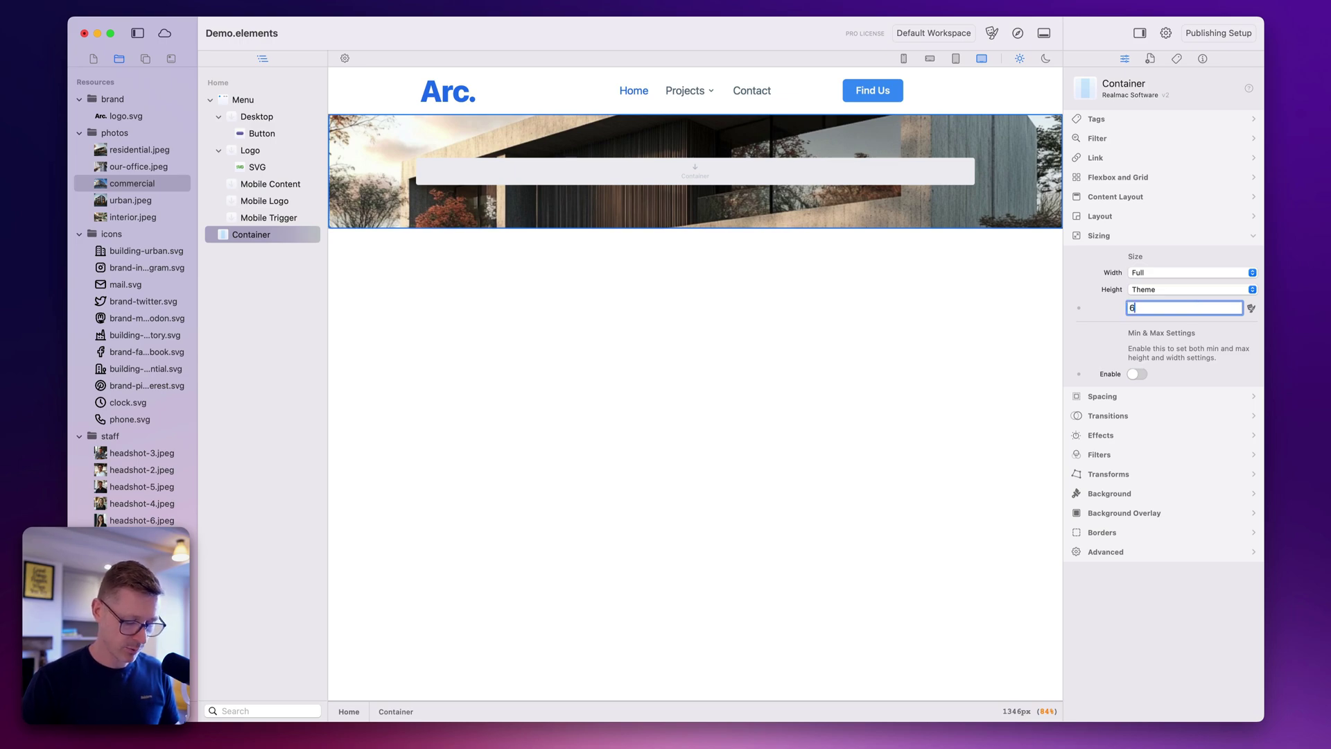
text(px)
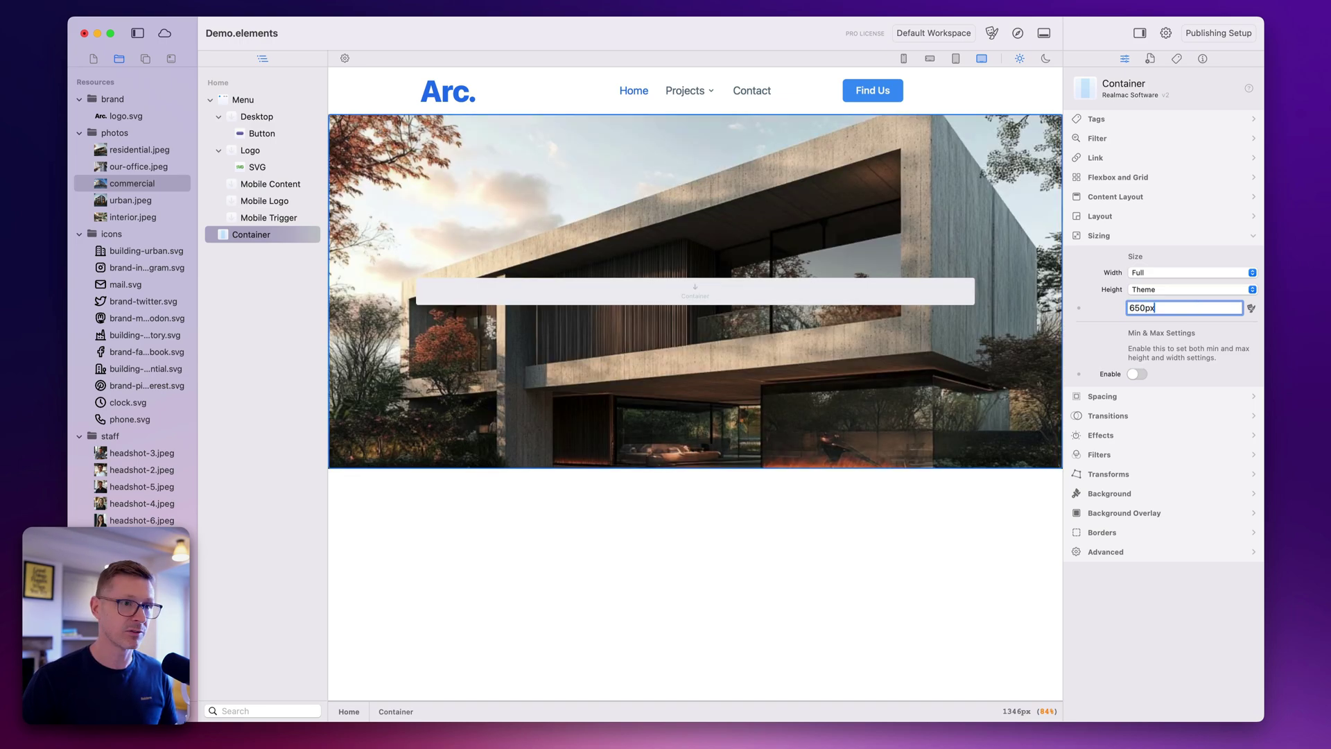
key(BackSpace)
text(5)
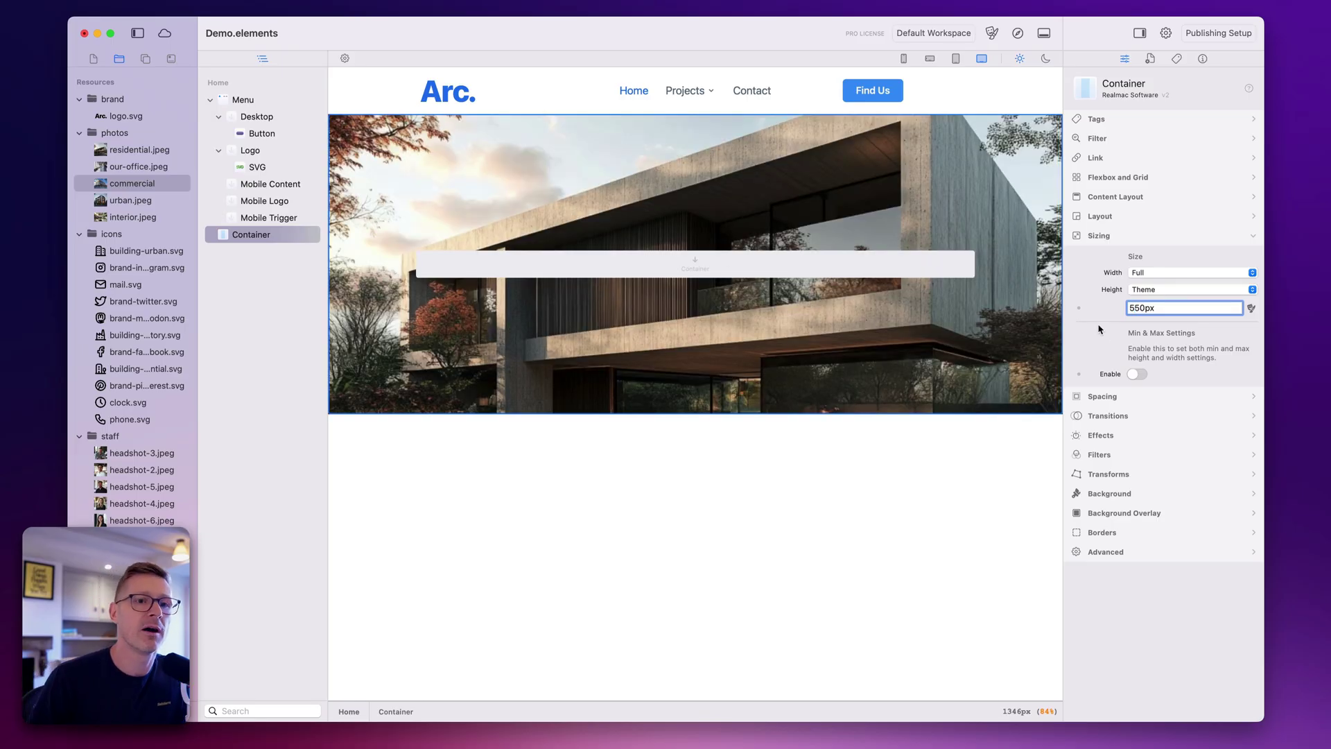
click(855, 214)
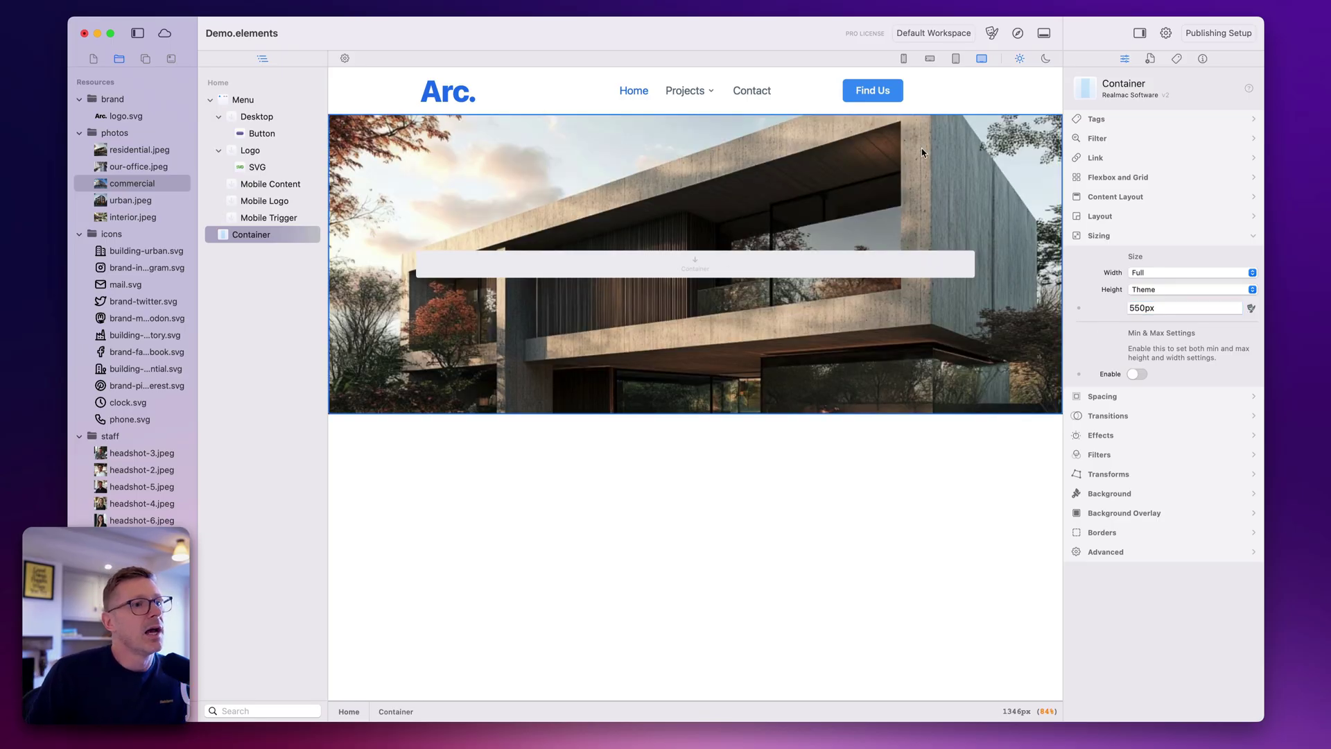
Step: Add a Text component inside the hero container with the background photo
click(1033, 97)
click(647, 185)
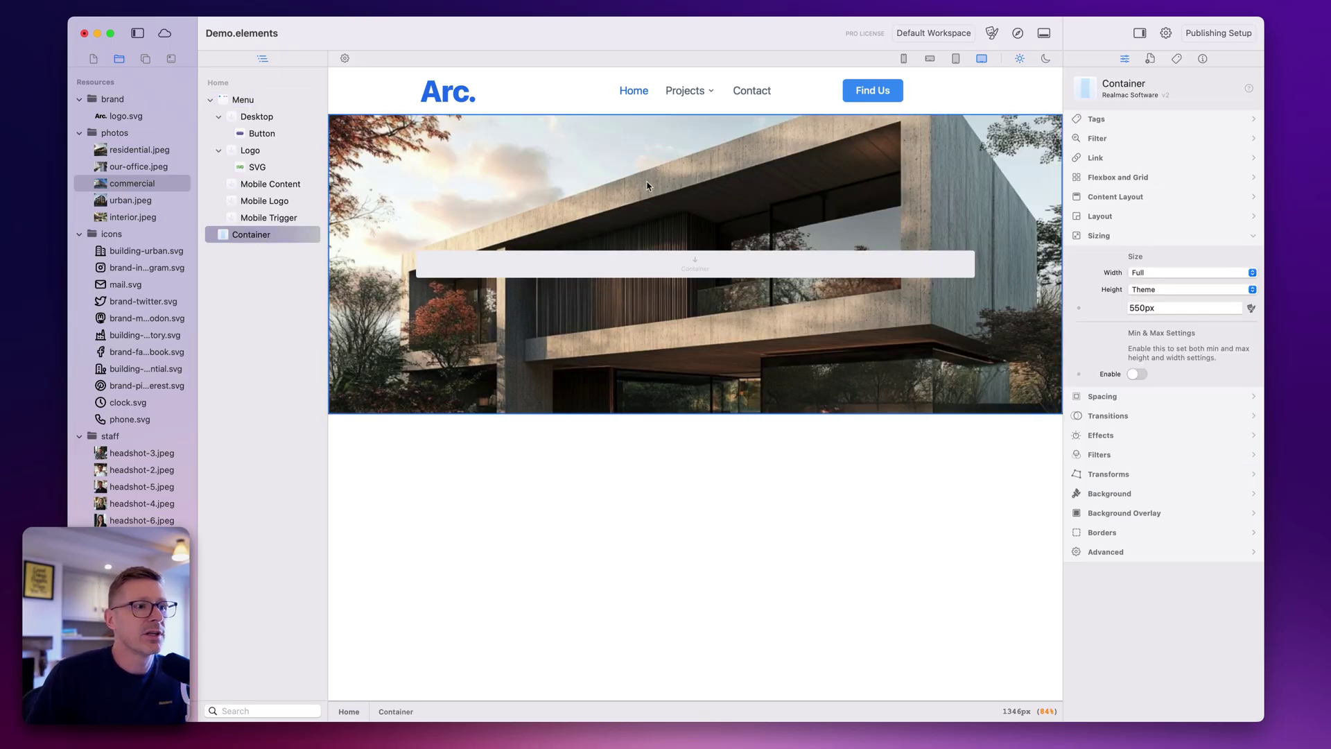
click(95, 60)
click(146, 59)
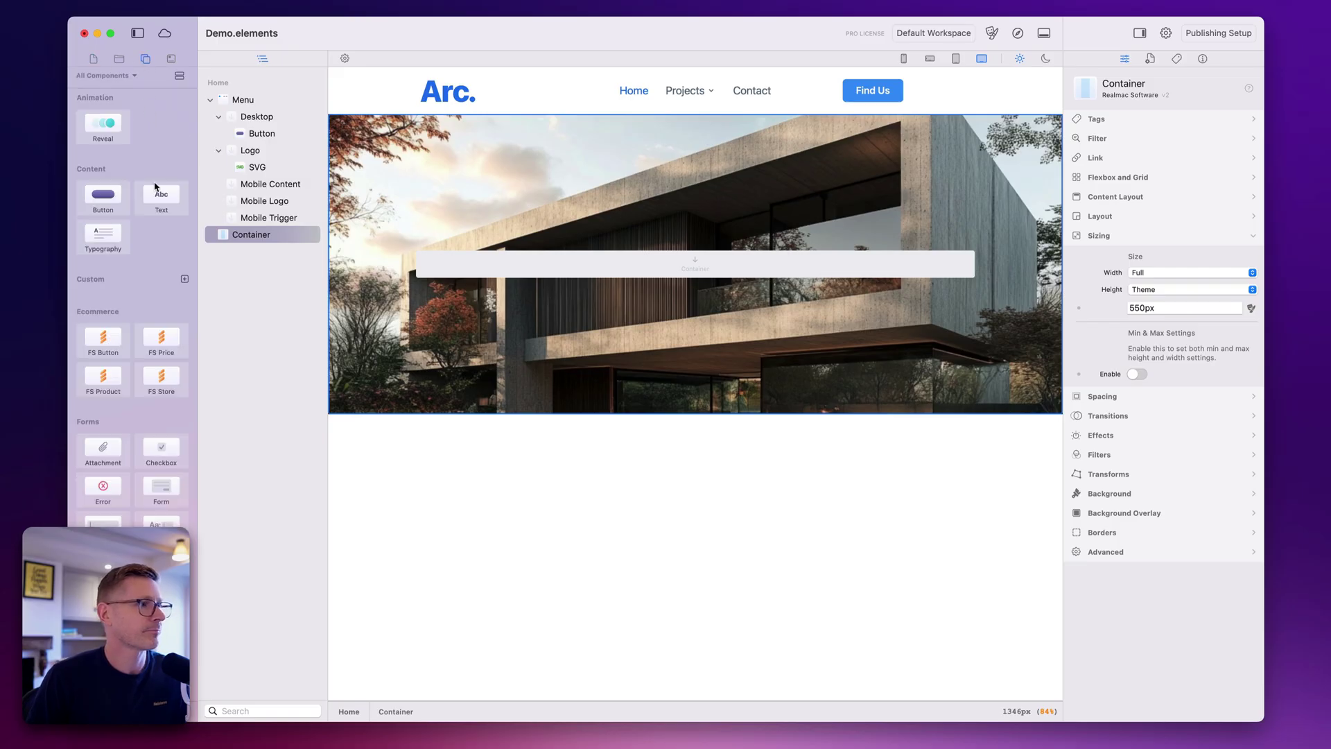
drag(162, 197, 624, 266)
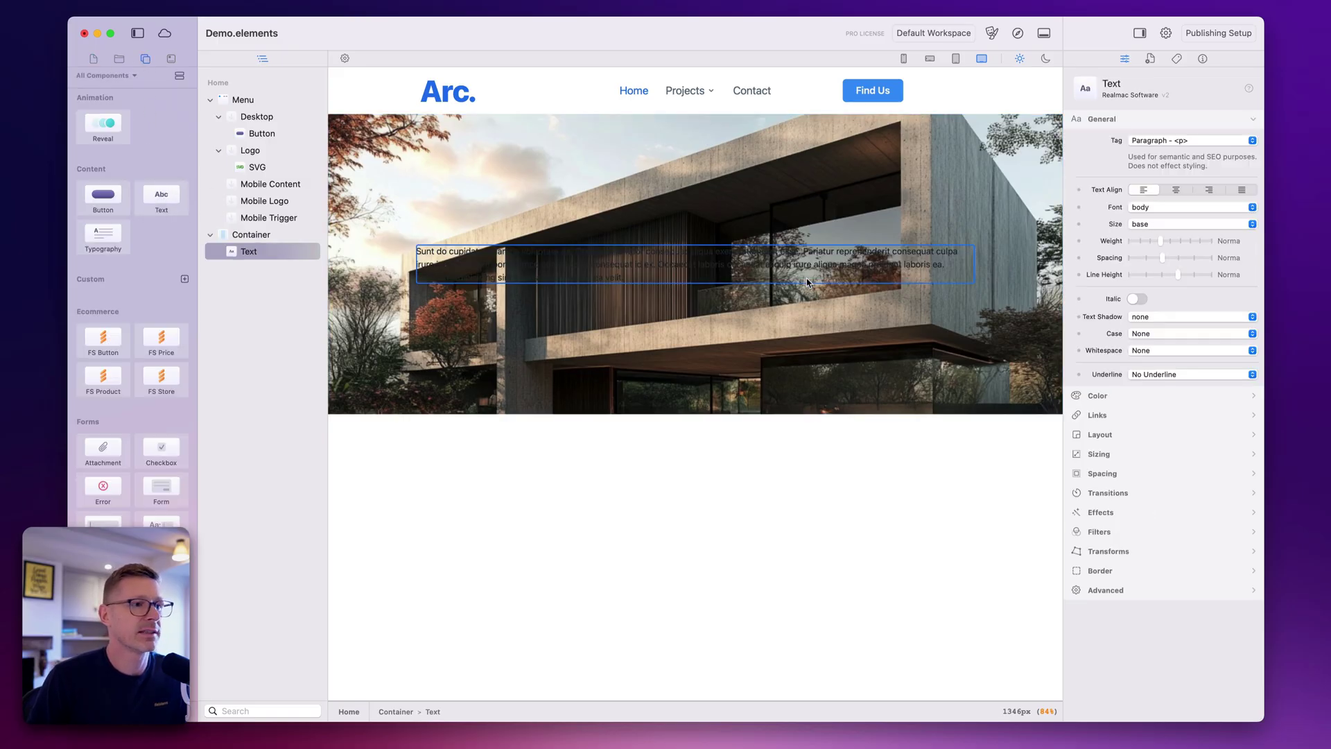
double_click(710, 271)
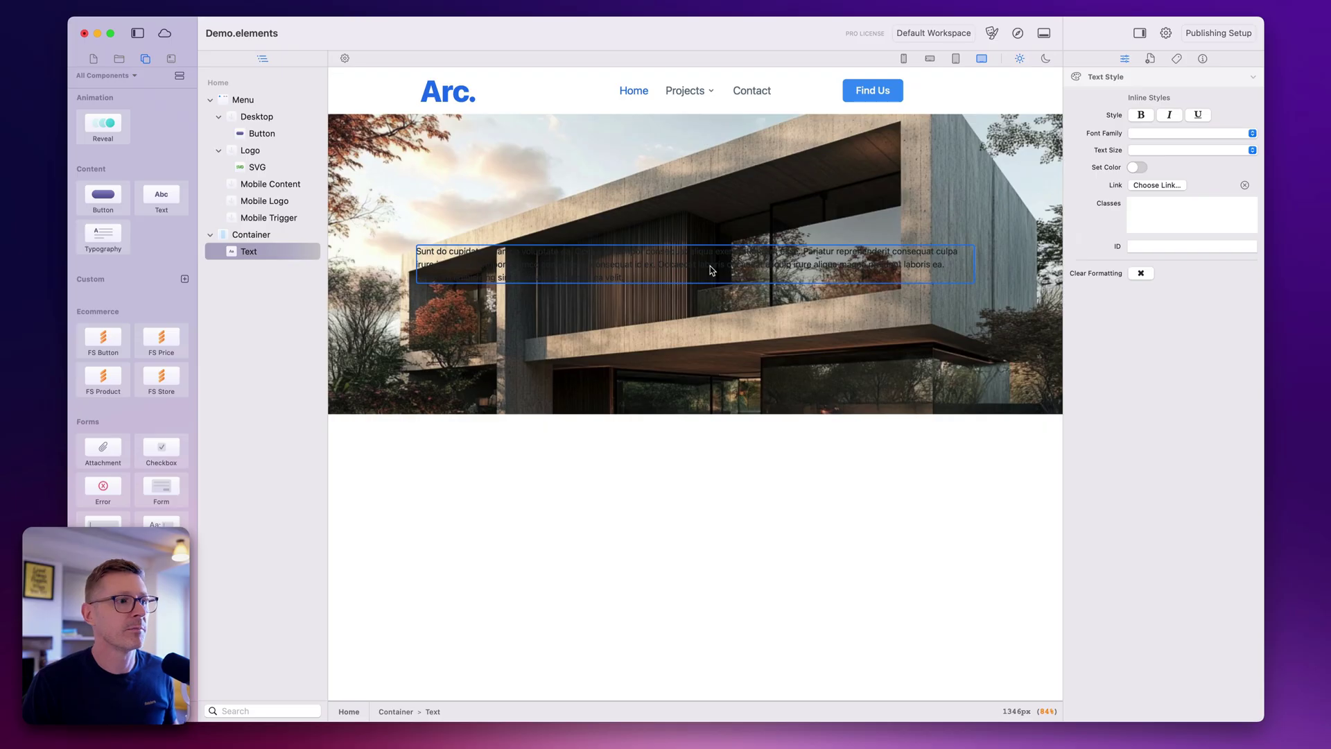
key(super+a)
key(Escape)
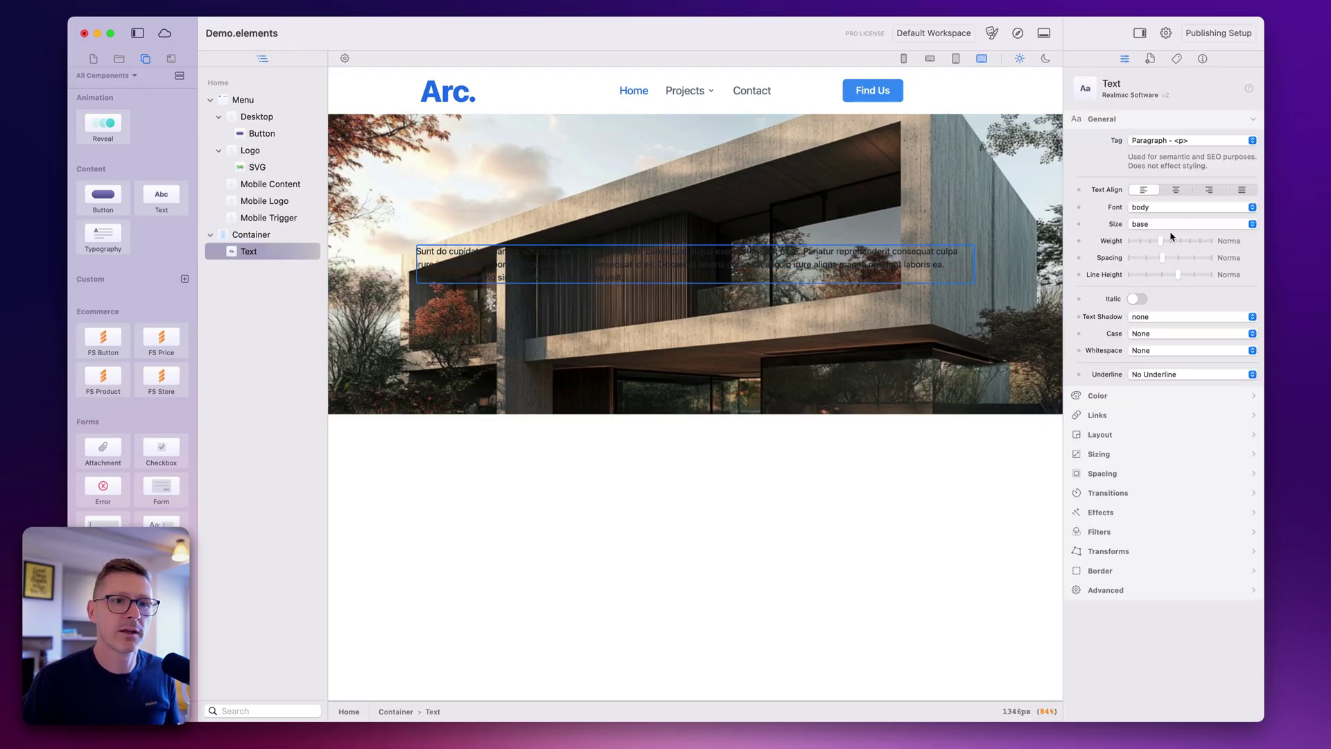
Step: Change the hero text's color to the lightest shade of a lighter color palette
click(1119, 400)
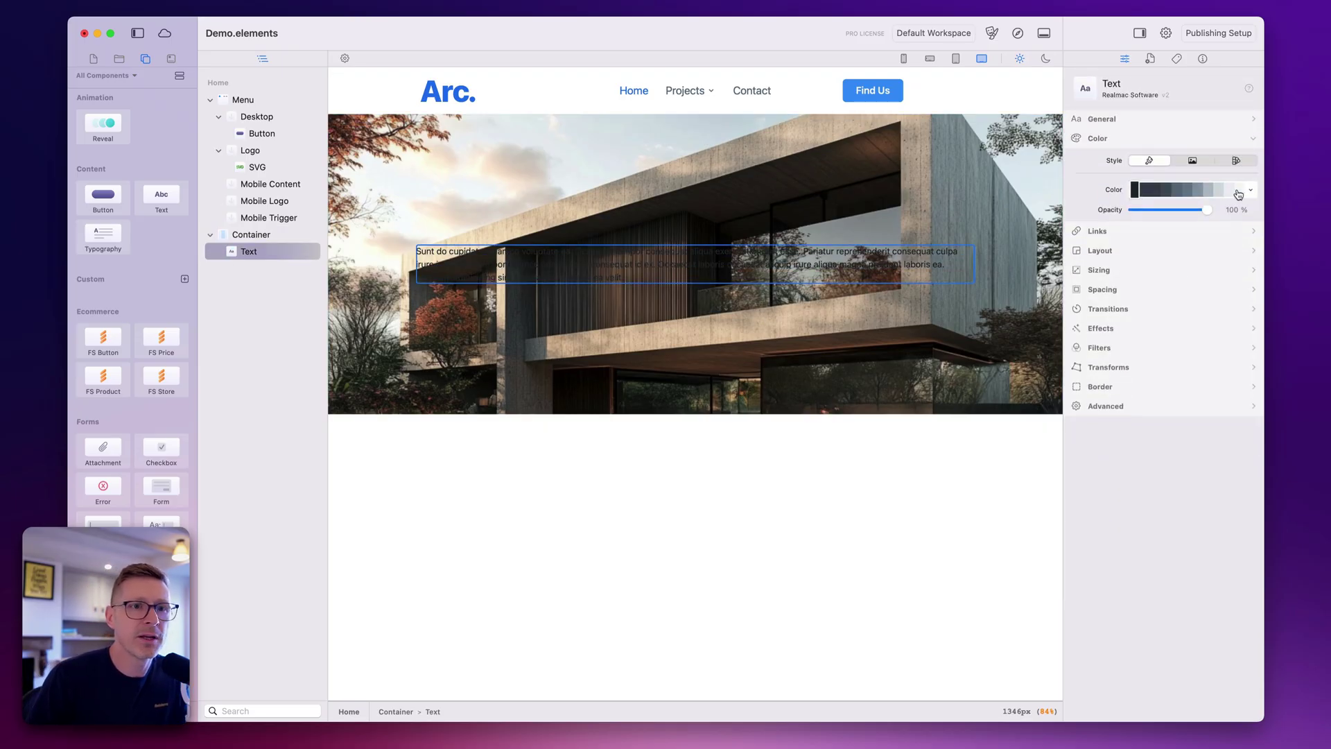
click(1250, 190)
click(1240, 330)
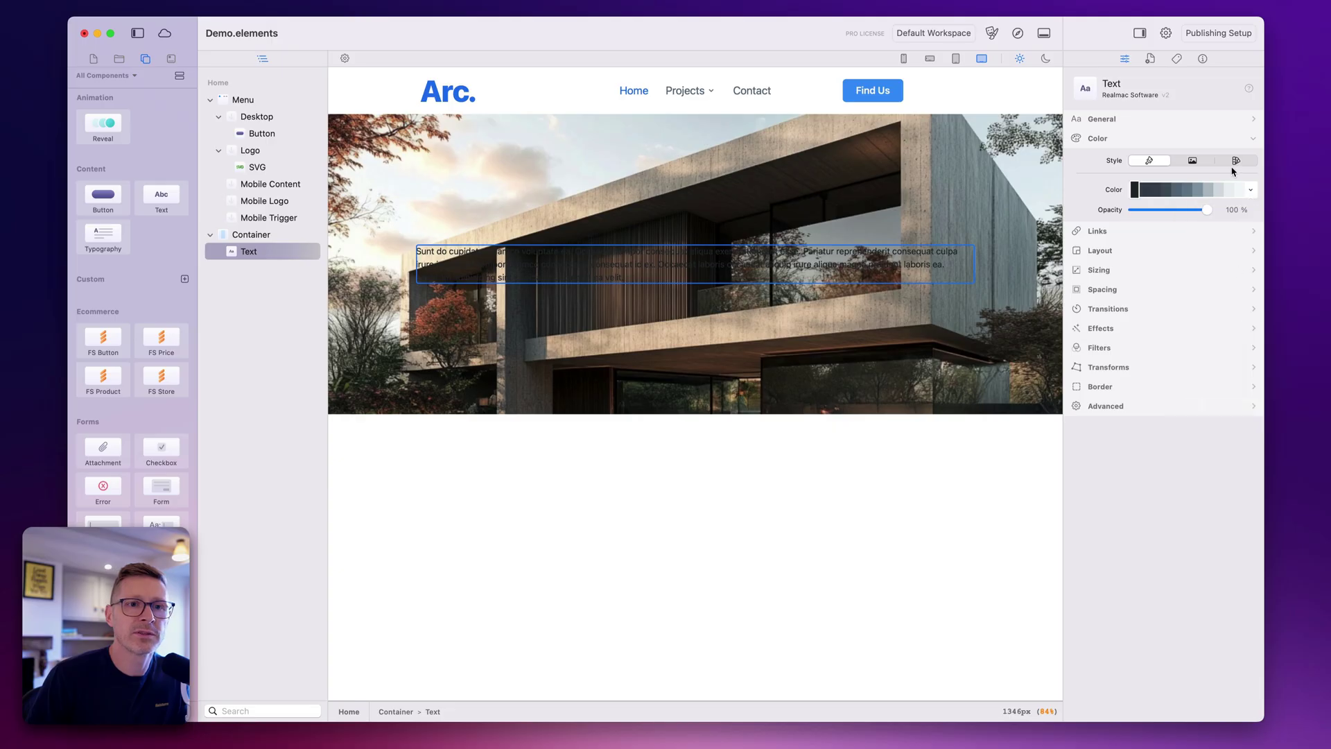
click(1240, 190)
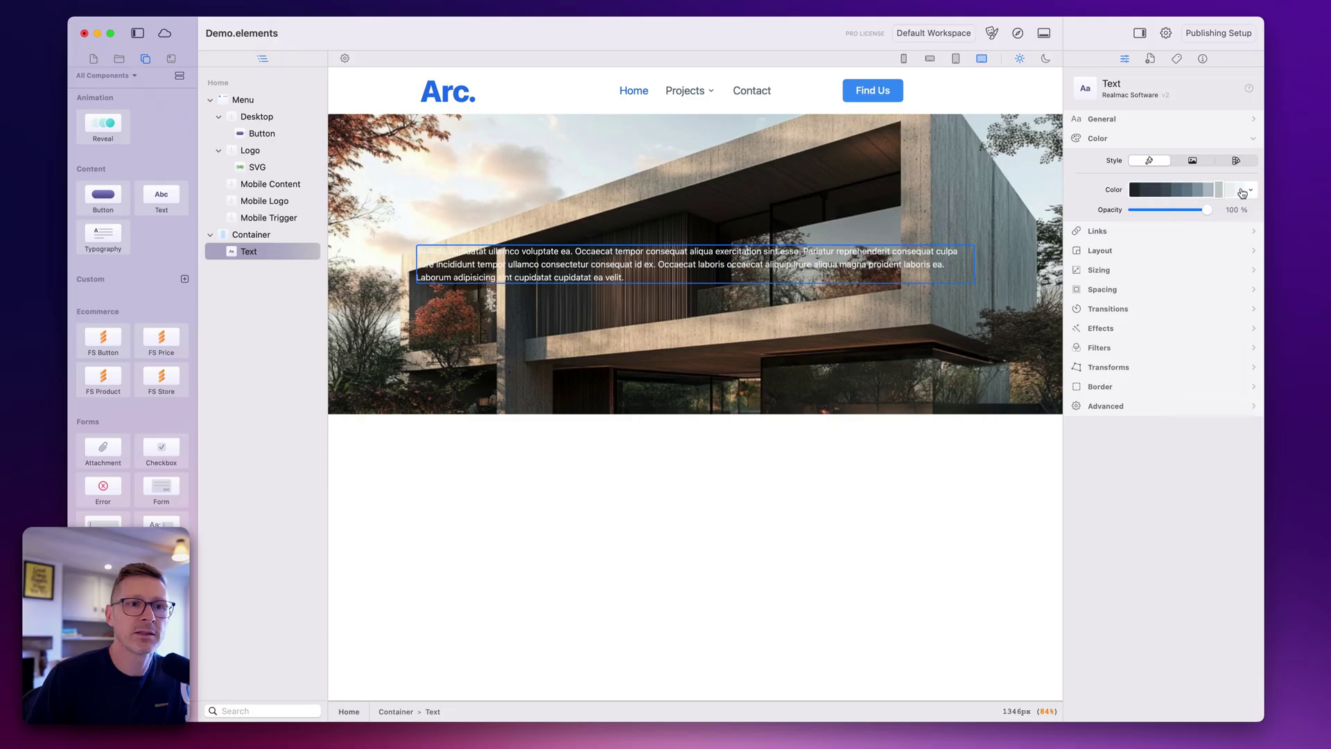
Step: Set the hero text's size to 4xl and its font to heading
click(1138, 122)
click(1165, 208)
click(1179, 206)
click(1182, 224)
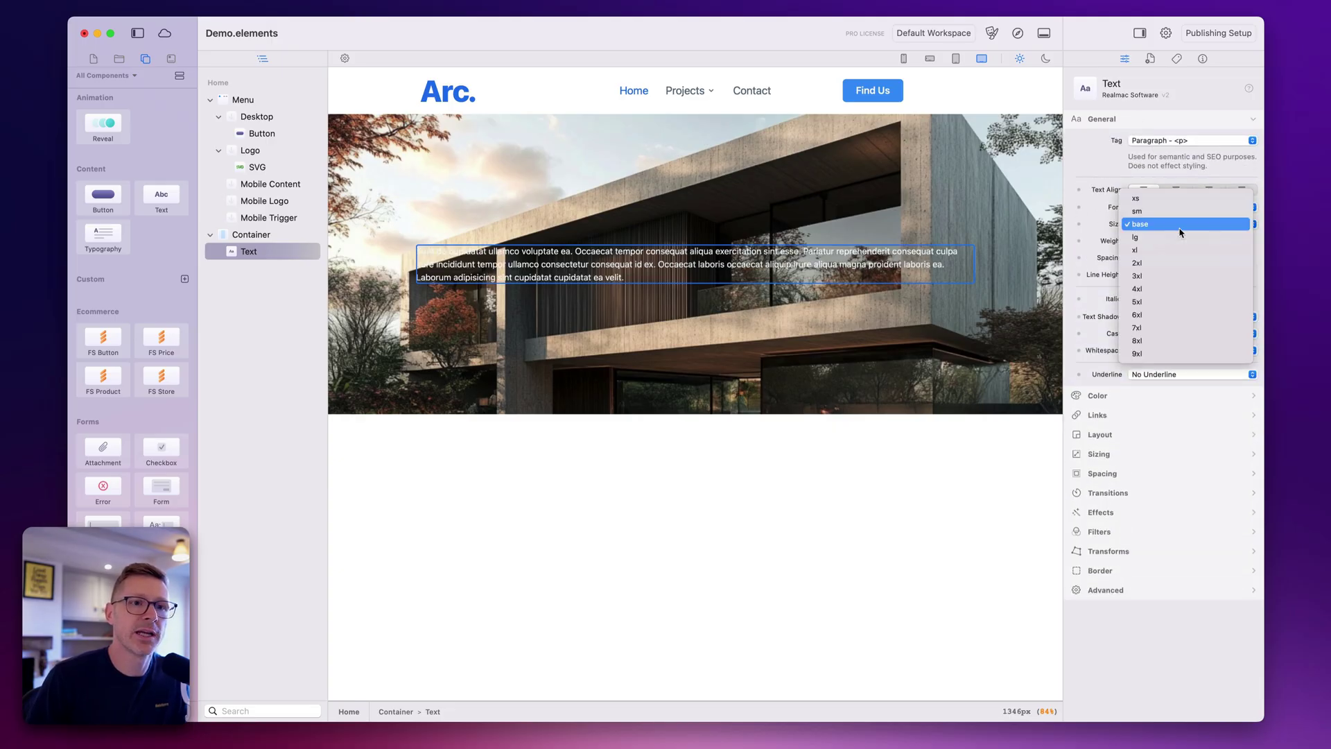
click(1167, 288)
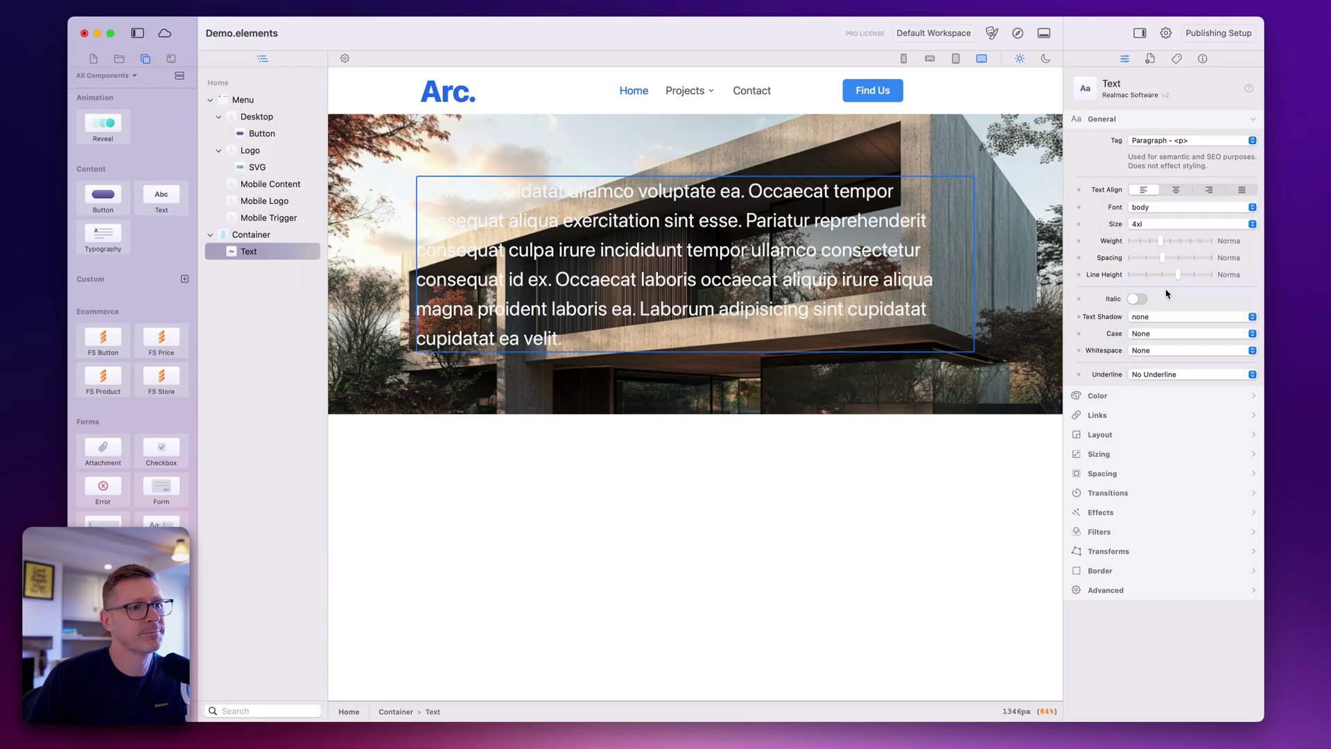
click(1151, 207)
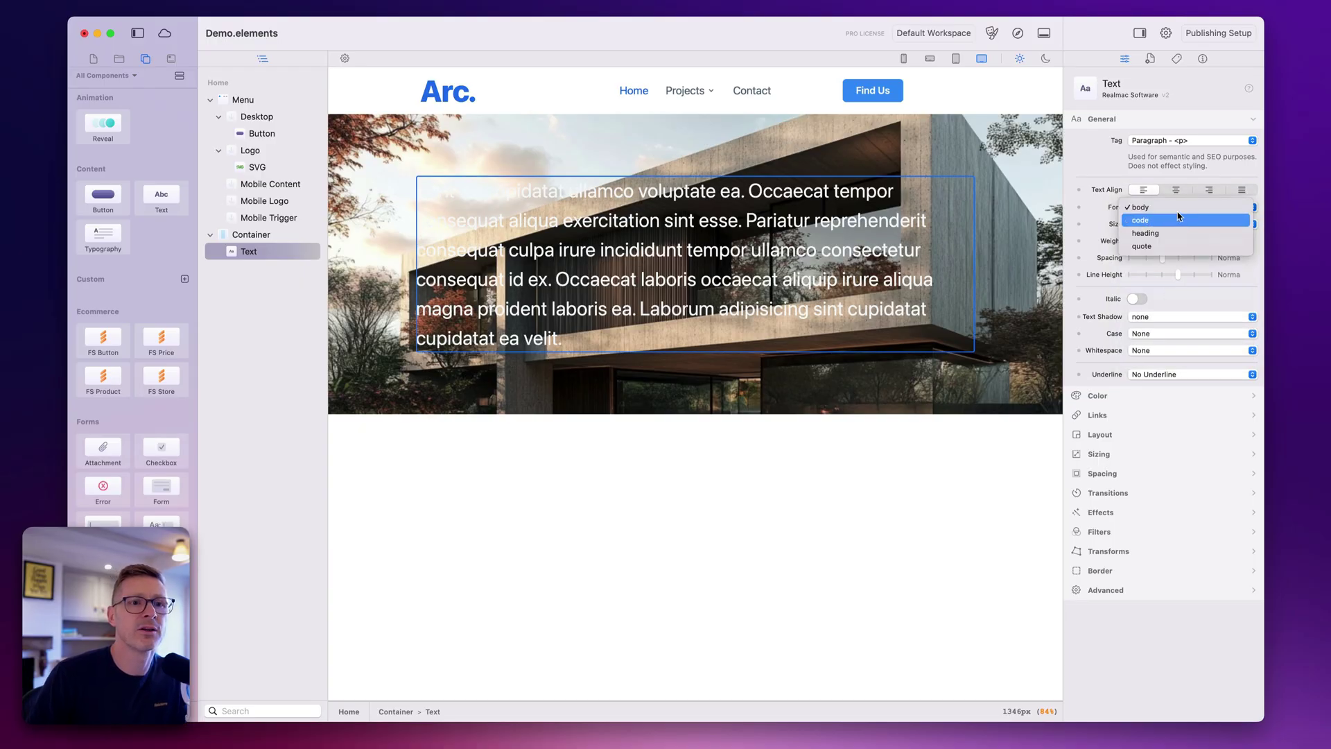
click(1167, 208)
click(1164, 215)
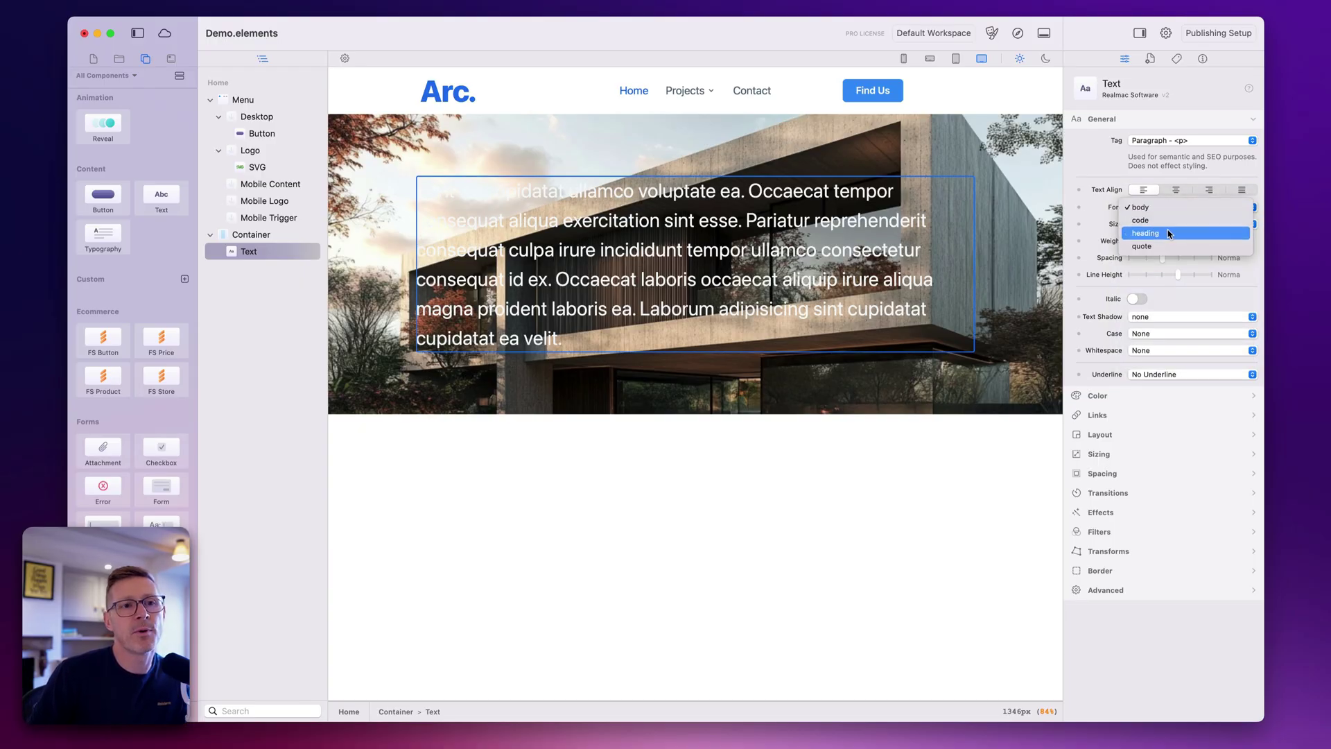
click(1168, 237)
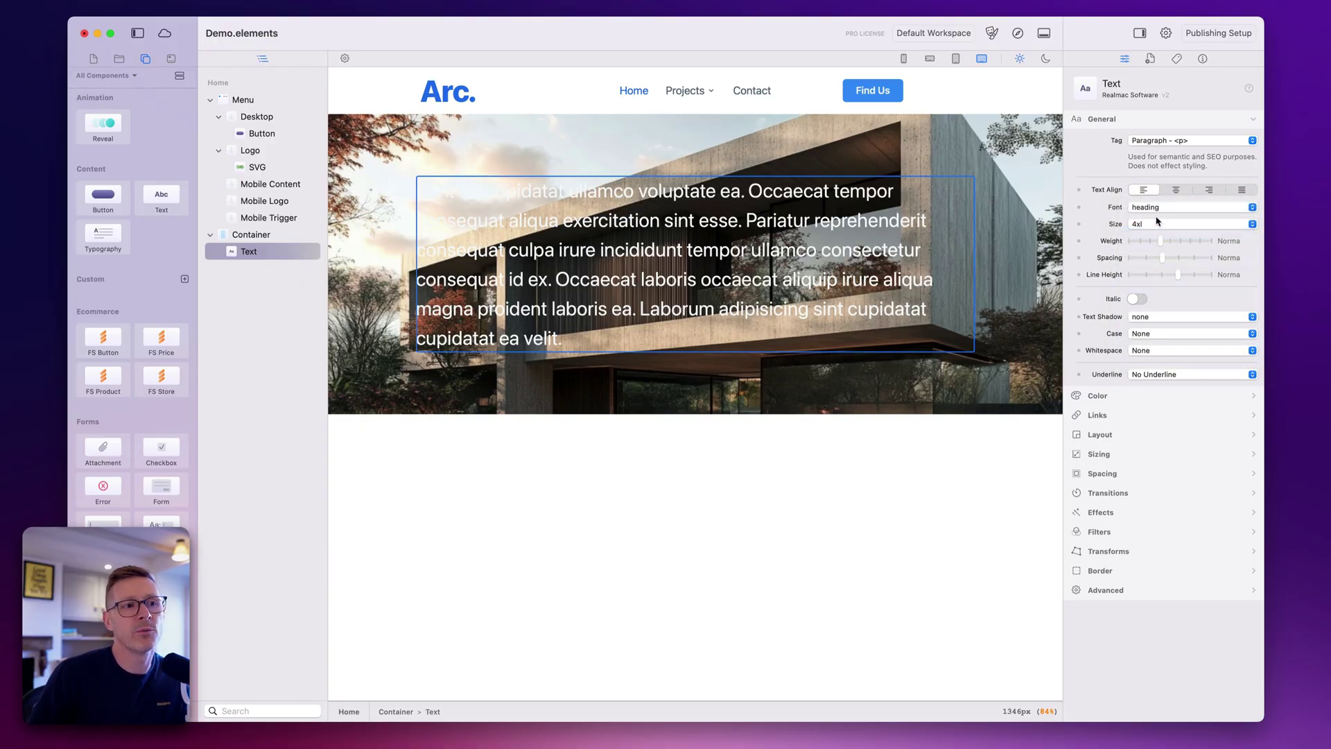
Step: Change the project theme to Typesetter, trying the elements and Architect themes along the way
click(992, 35)
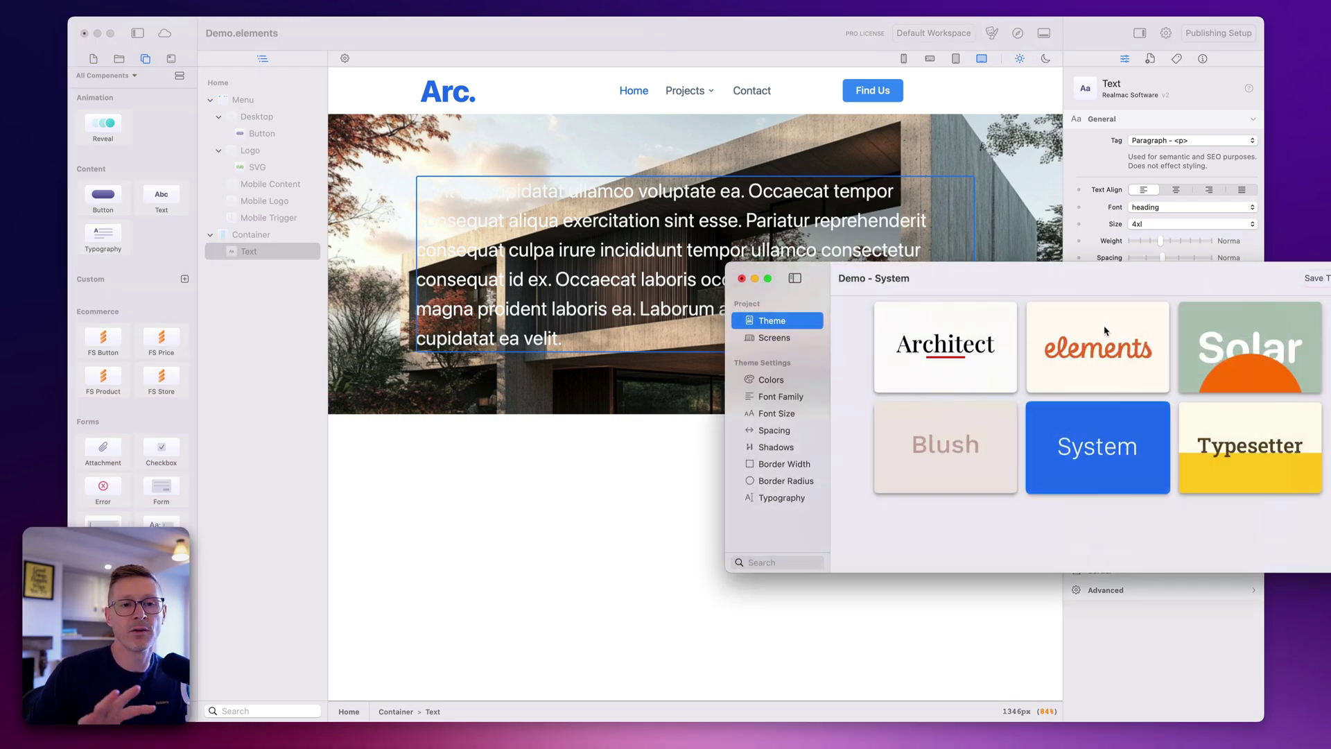
click(1213, 323)
click(1145, 335)
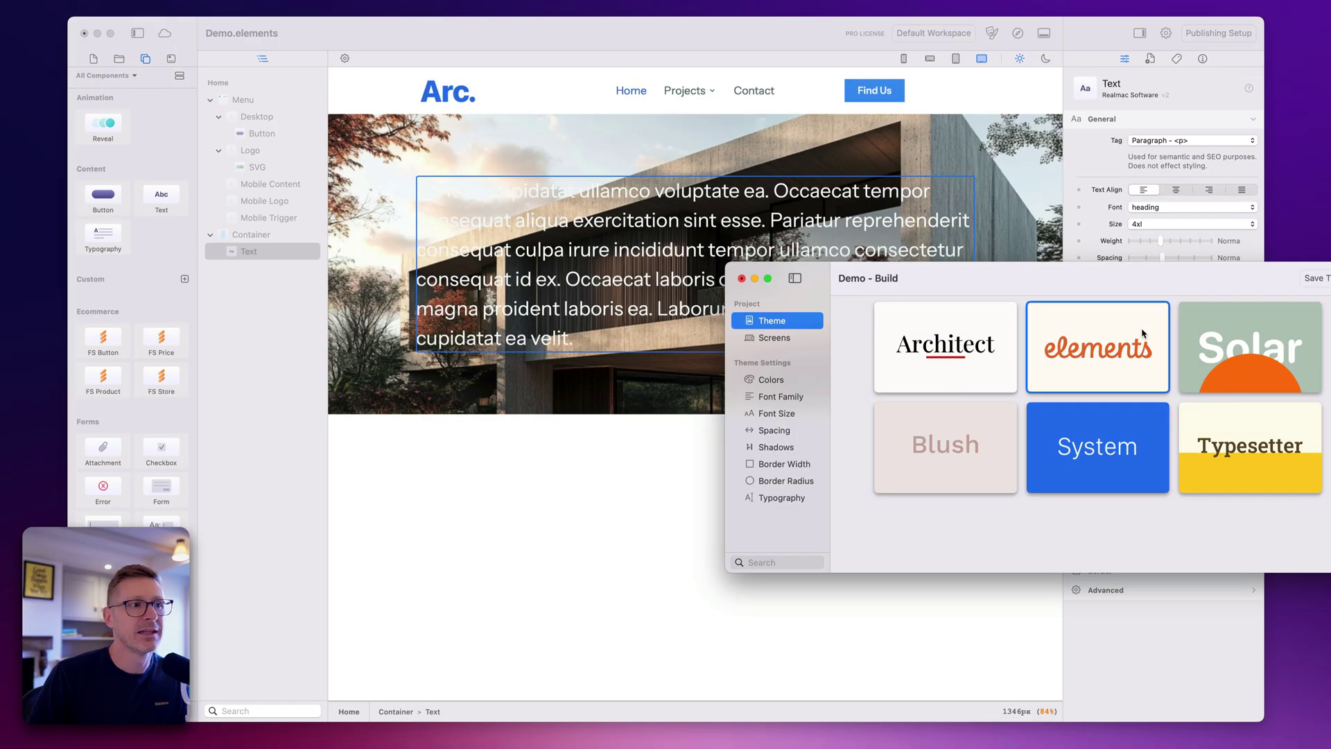
click(1282, 463)
click(996, 352)
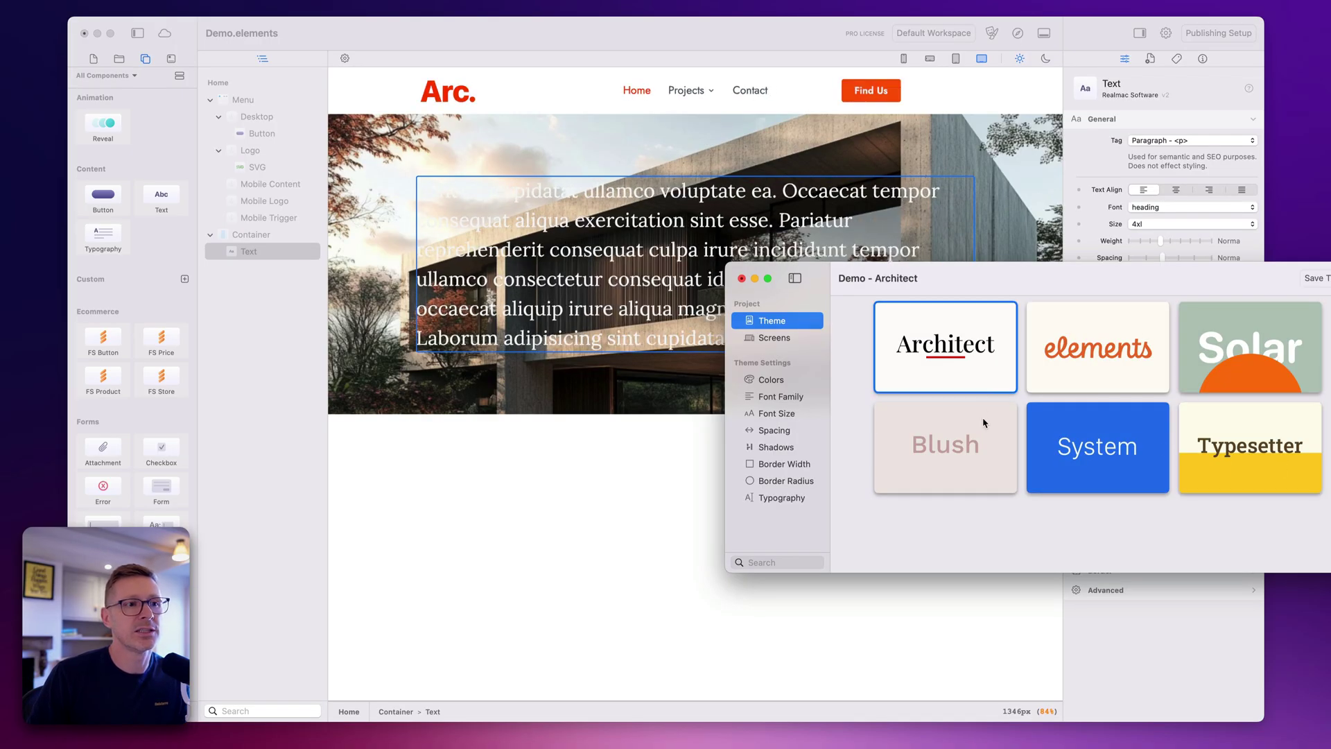
click(1117, 446)
click(1182, 449)
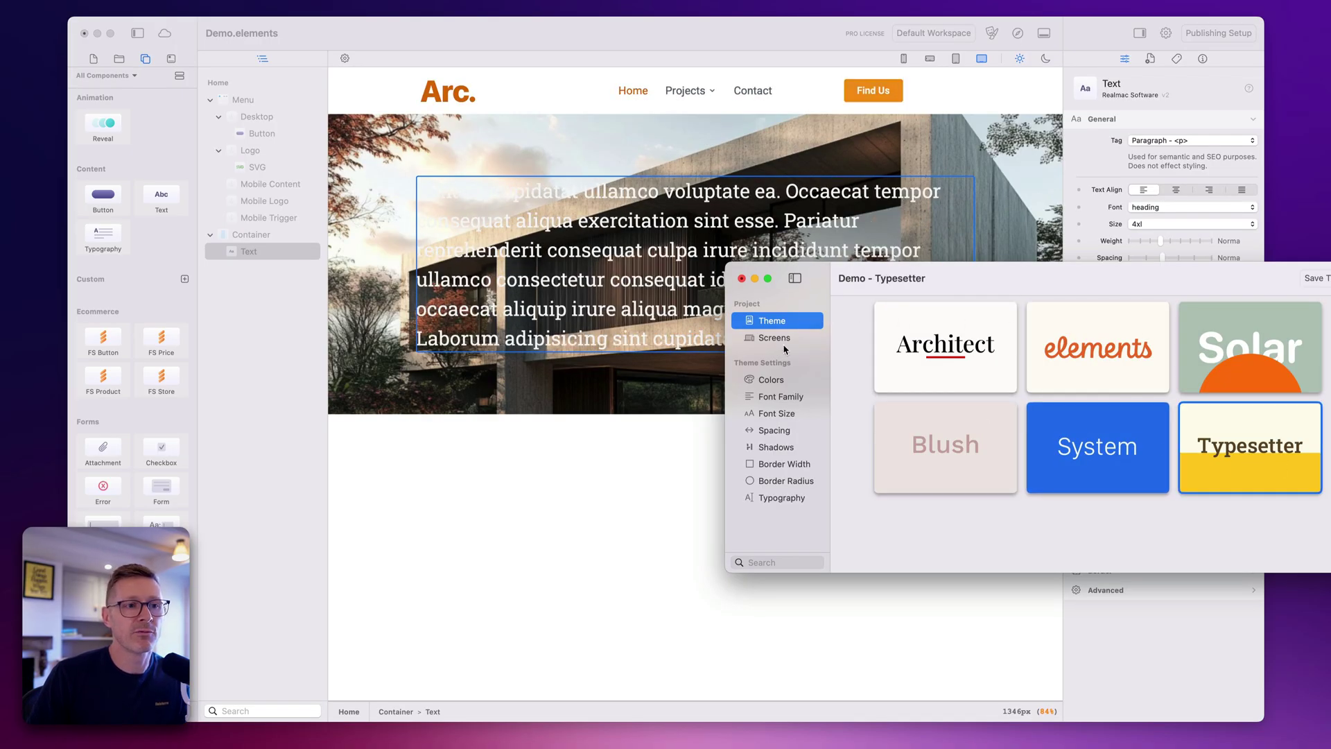
Step: Examine the body font in the theme's Font Family settings and the fonts offered for the hero text
click(778, 395)
click(789, 415)
click(789, 399)
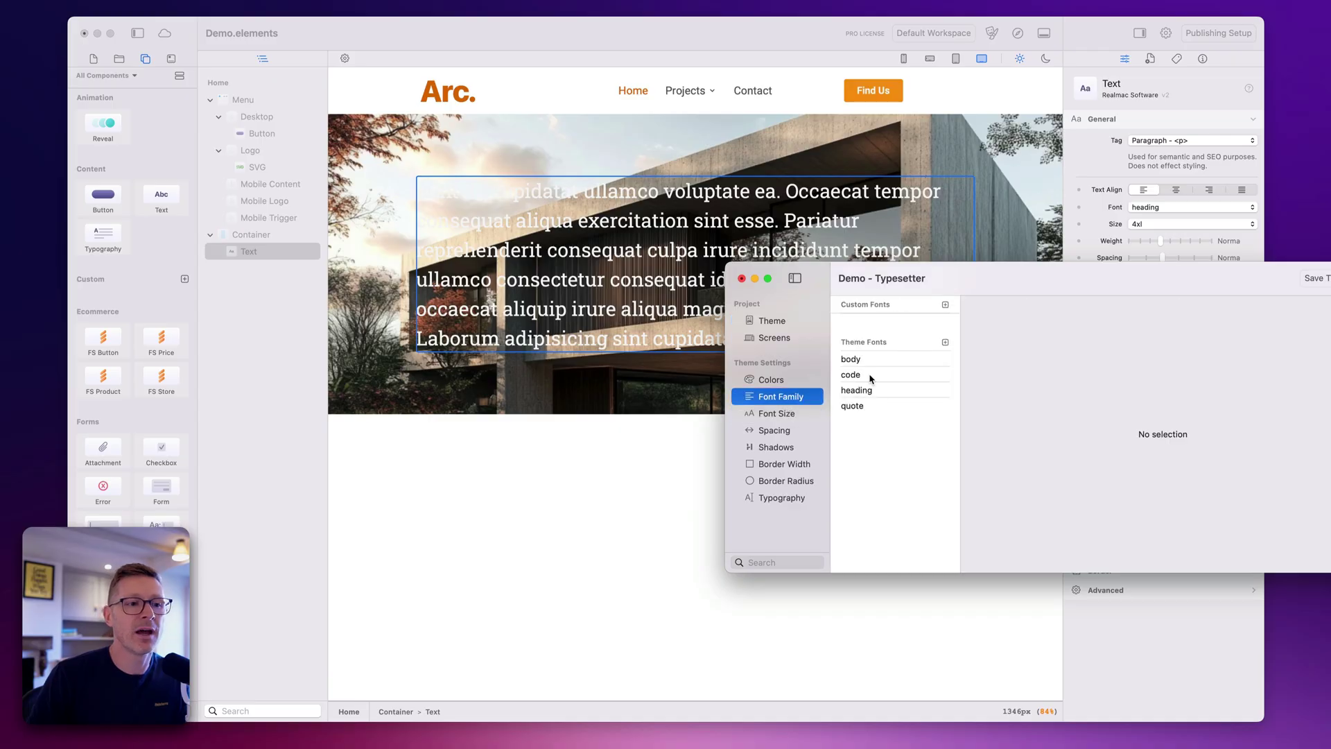
click(882, 360)
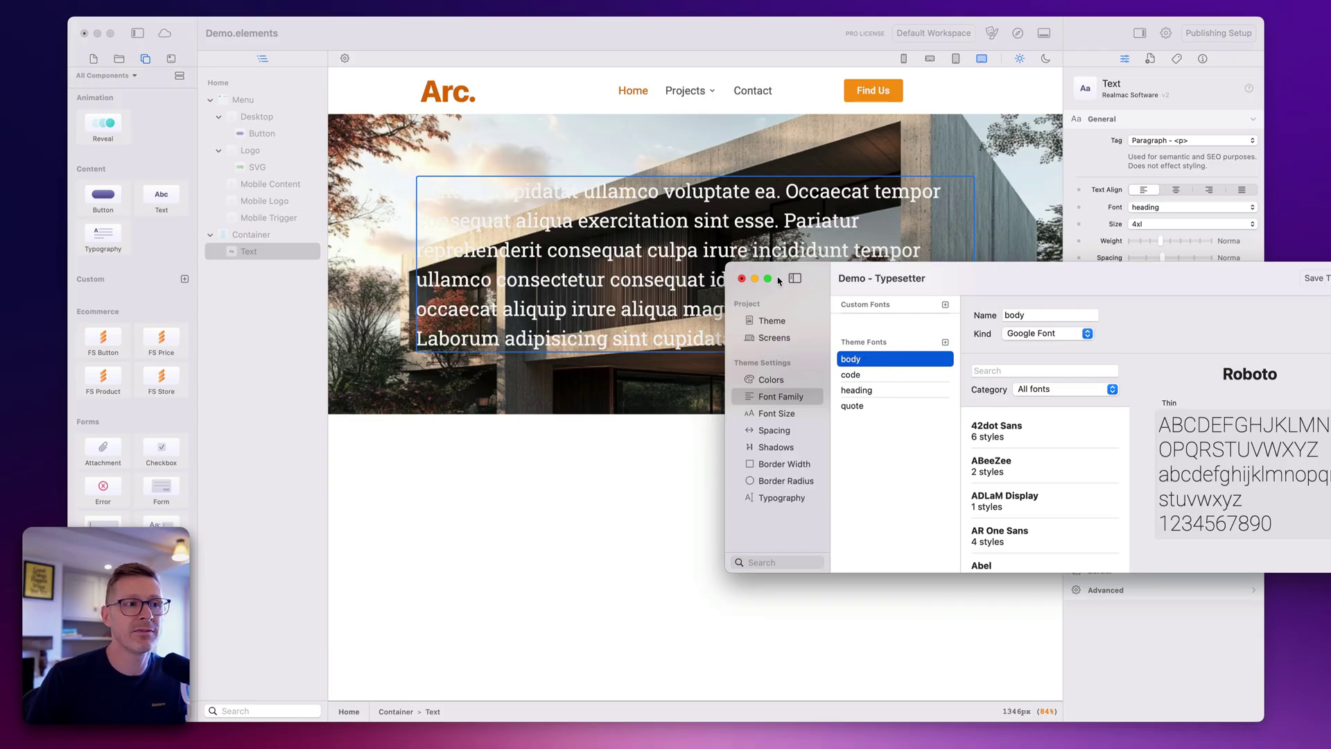
click(742, 278)
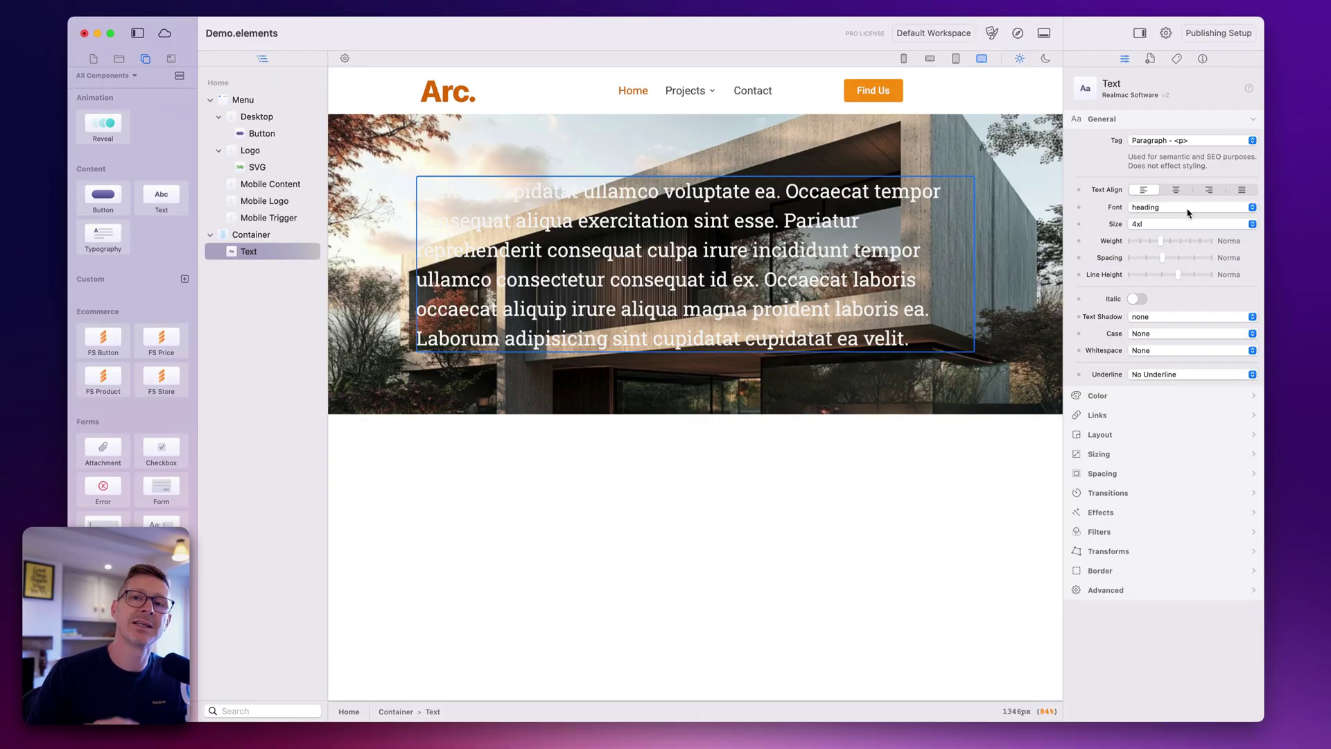
click(1188, 213)
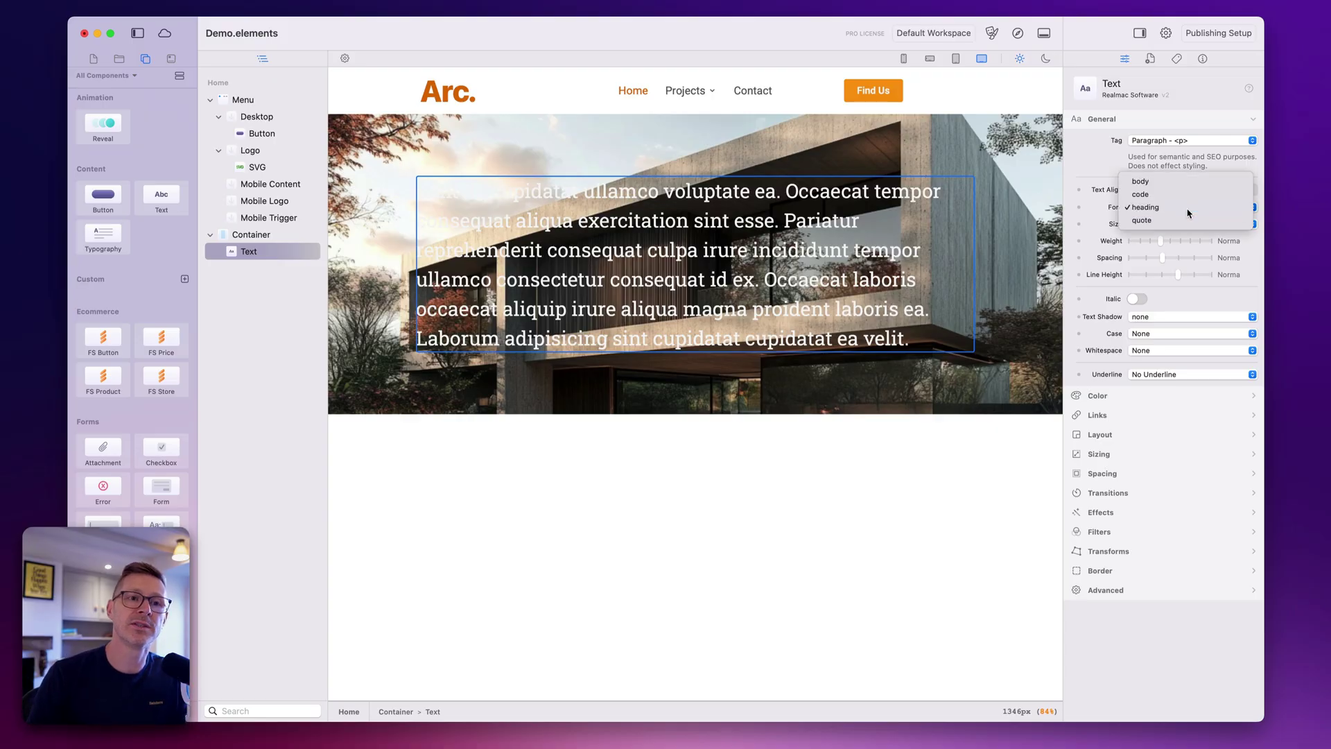
click(1187, 213)
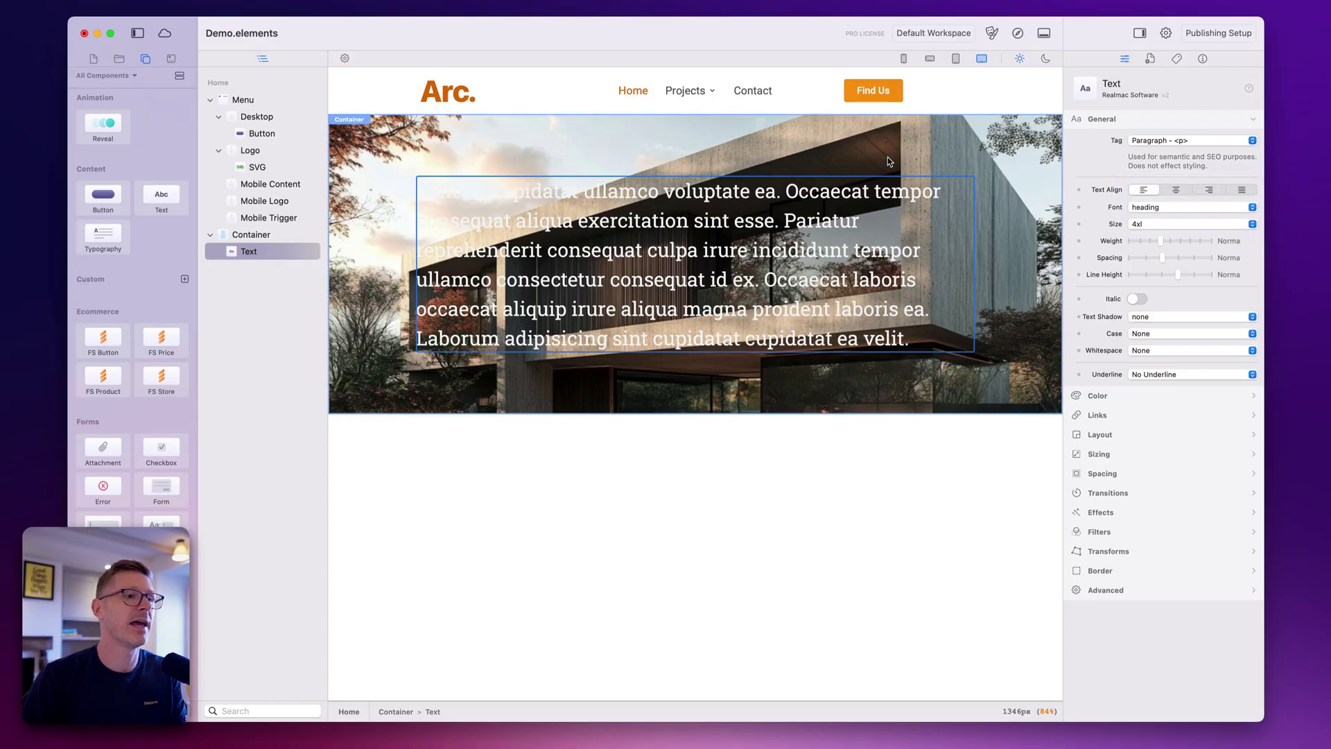
Step: Replace the hero's placeholder text with "Welcome to Arc."
double_click(761, 247)
text(We)
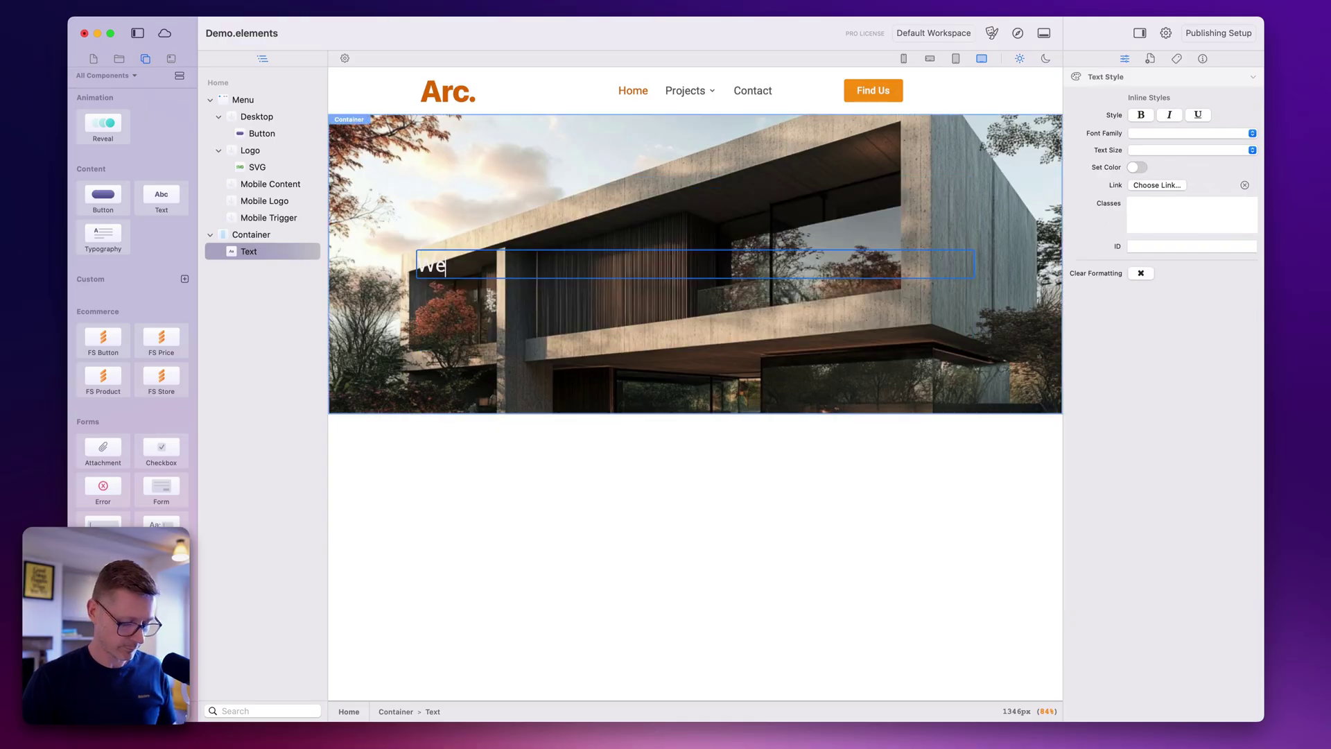
text(lcome to Arc.)
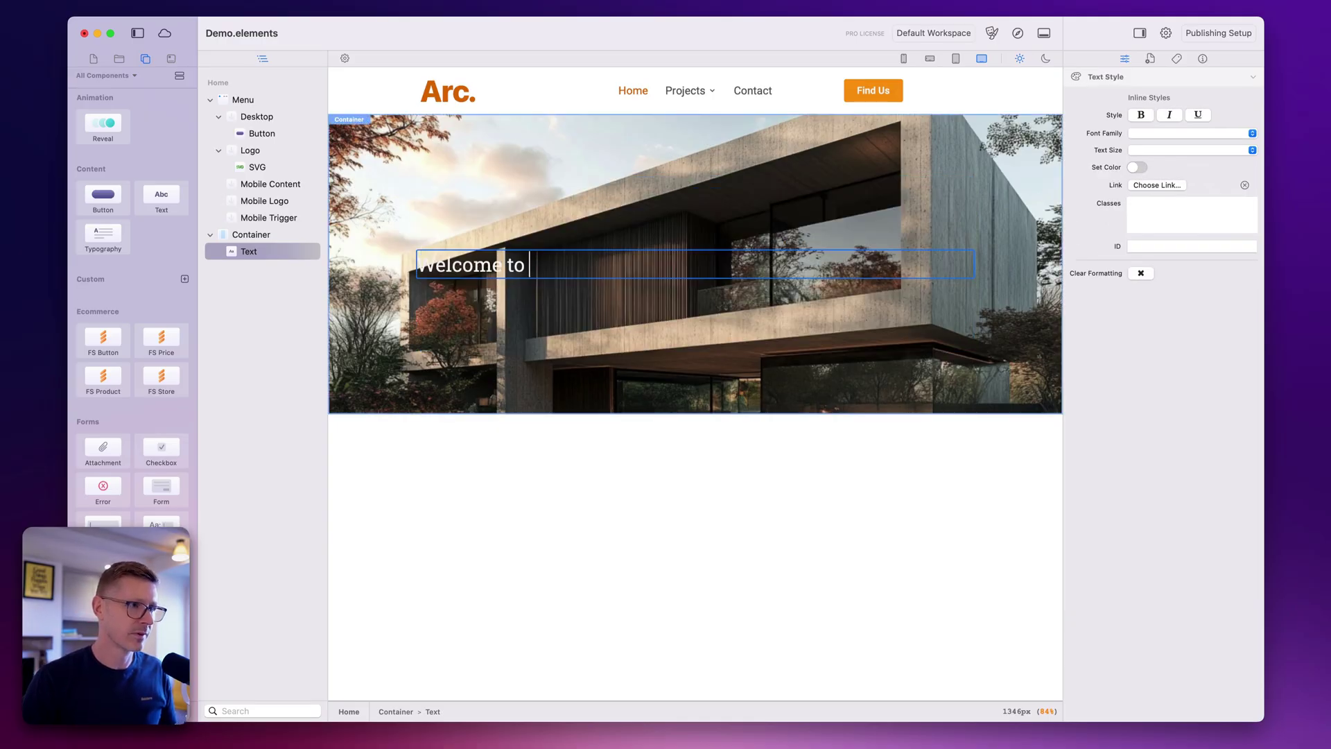
click(940, 189)
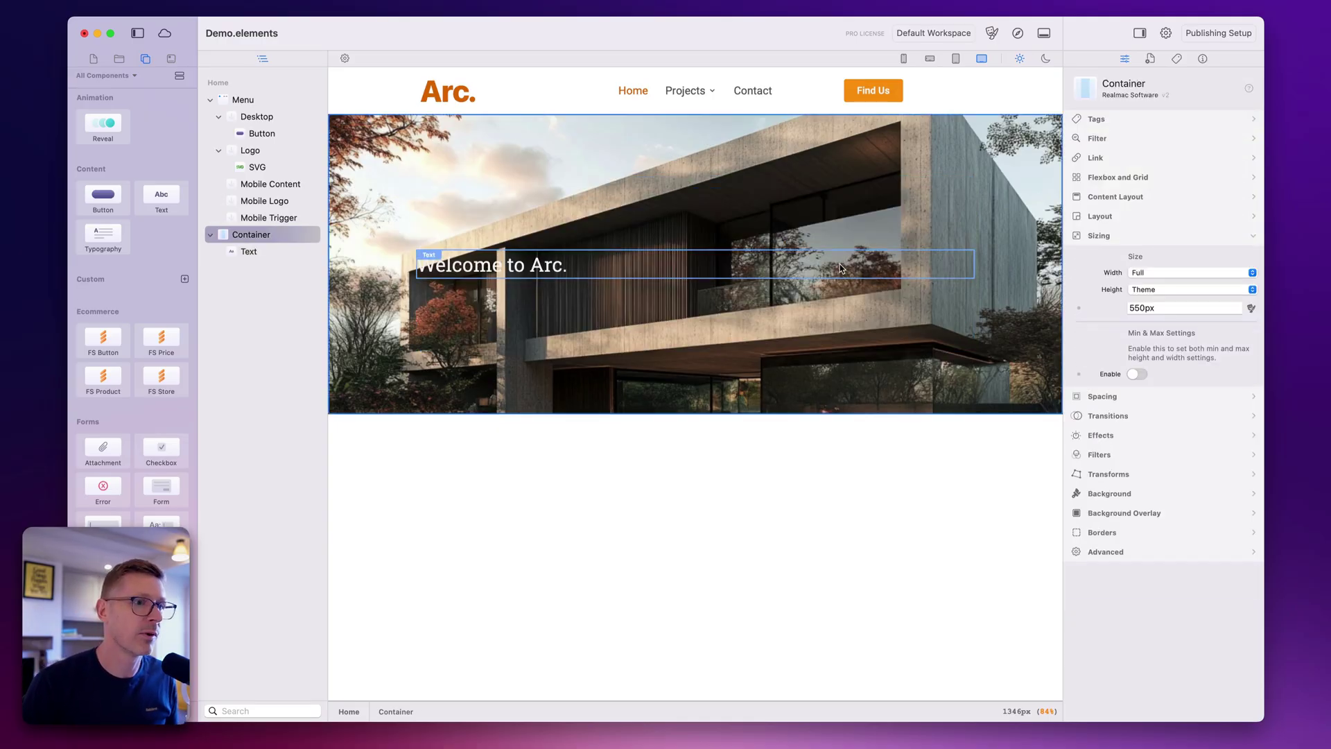
Step: Center the "Welcome to Arc." text and set its size to 7xl
click(963, 267)
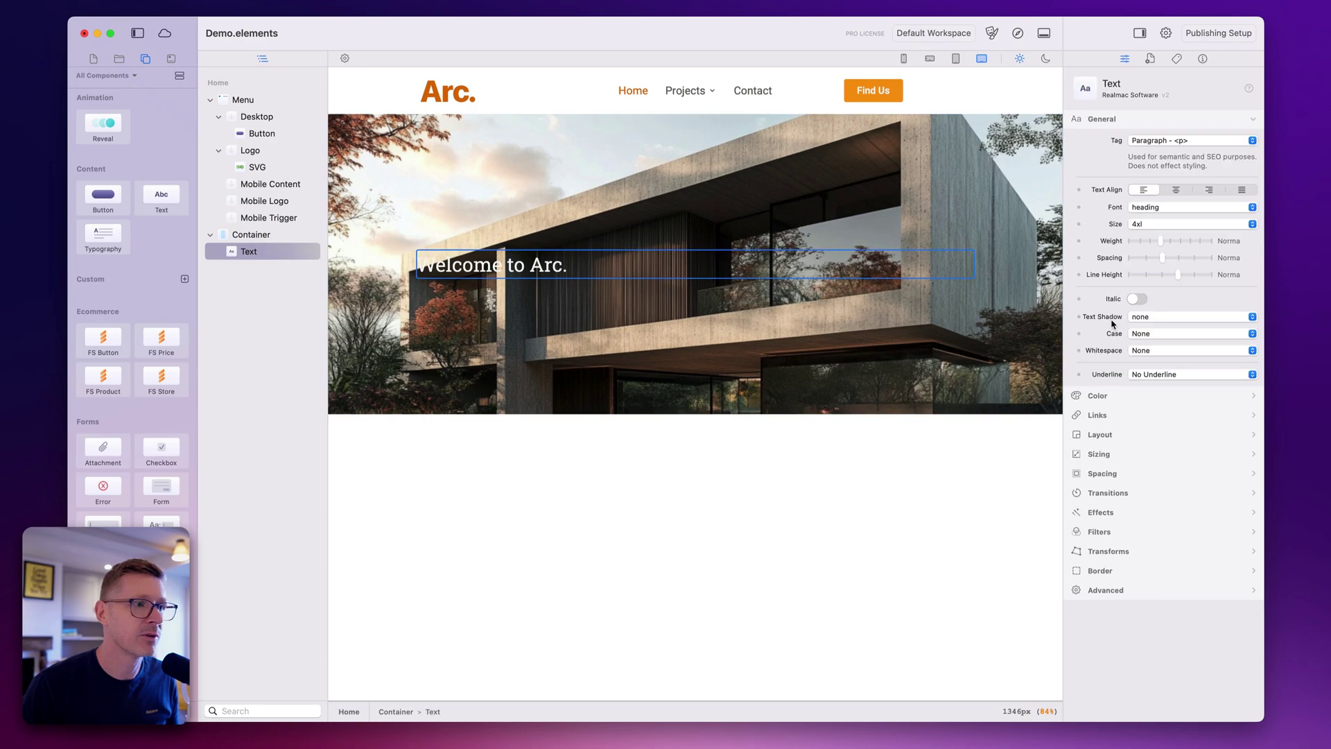
click(1175, 191)
click(1180, 206)
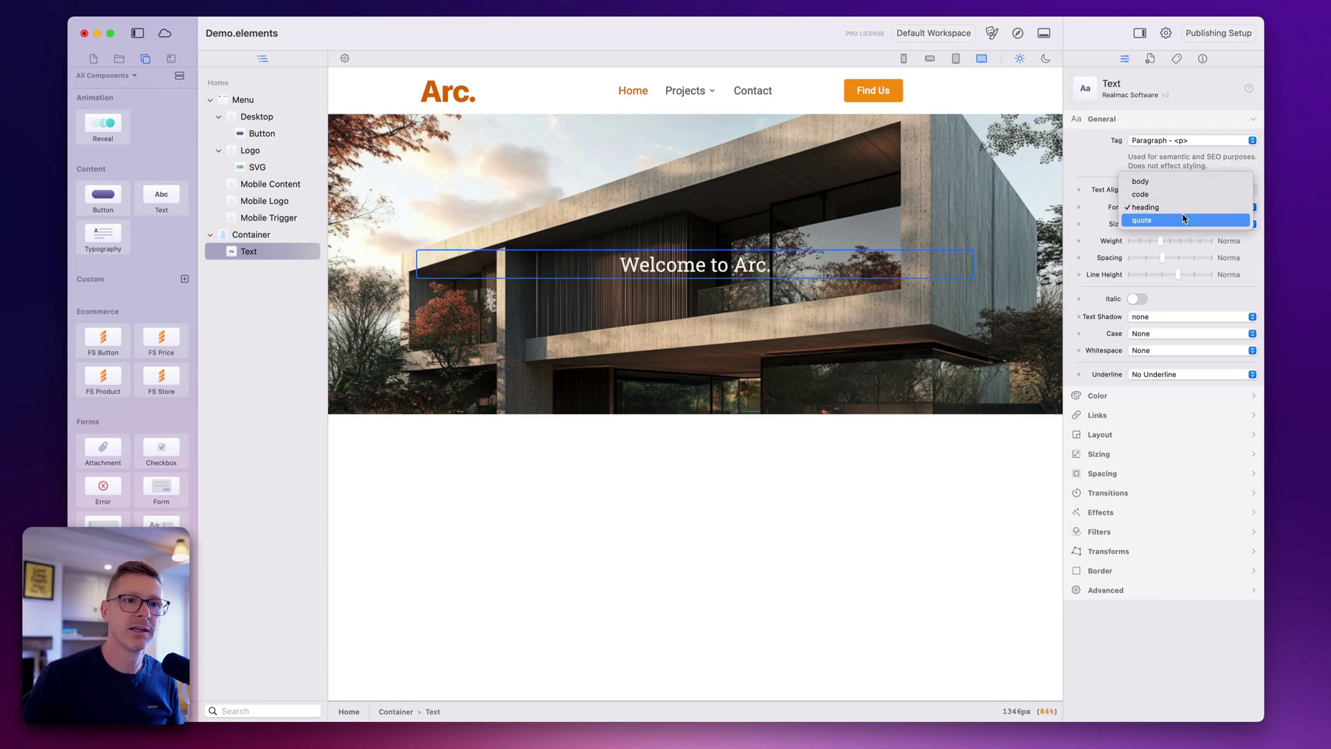
click(1192, 223)
click(1191, 267)
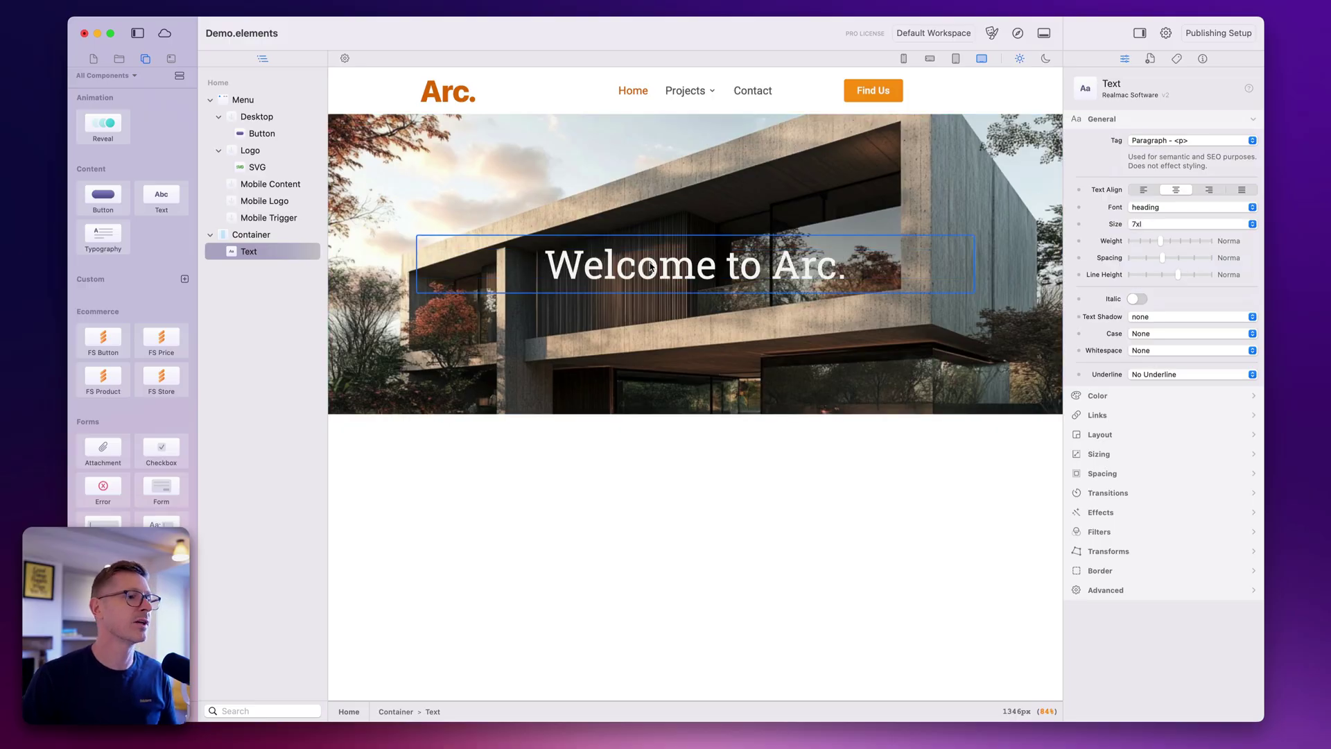
Step: Duplicate the "Welcome to Arc." text and change the lower copy to "This is just a demo site."
mouse_move(693, 288)
mouse_down()
mouse_move(685, 264)
mouse_move(675, 285)
mouse_move(697, 293)
mouse_up()
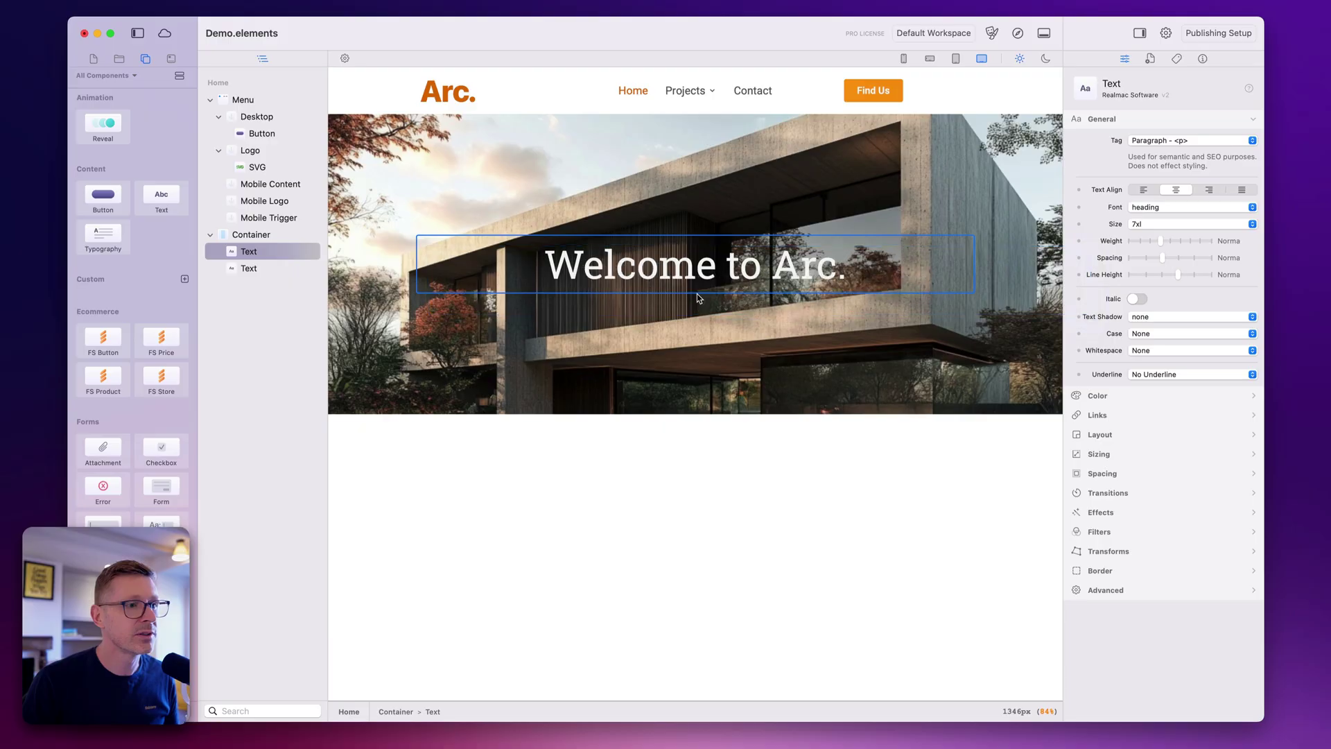
double_click(793, 305)
key(super+a)
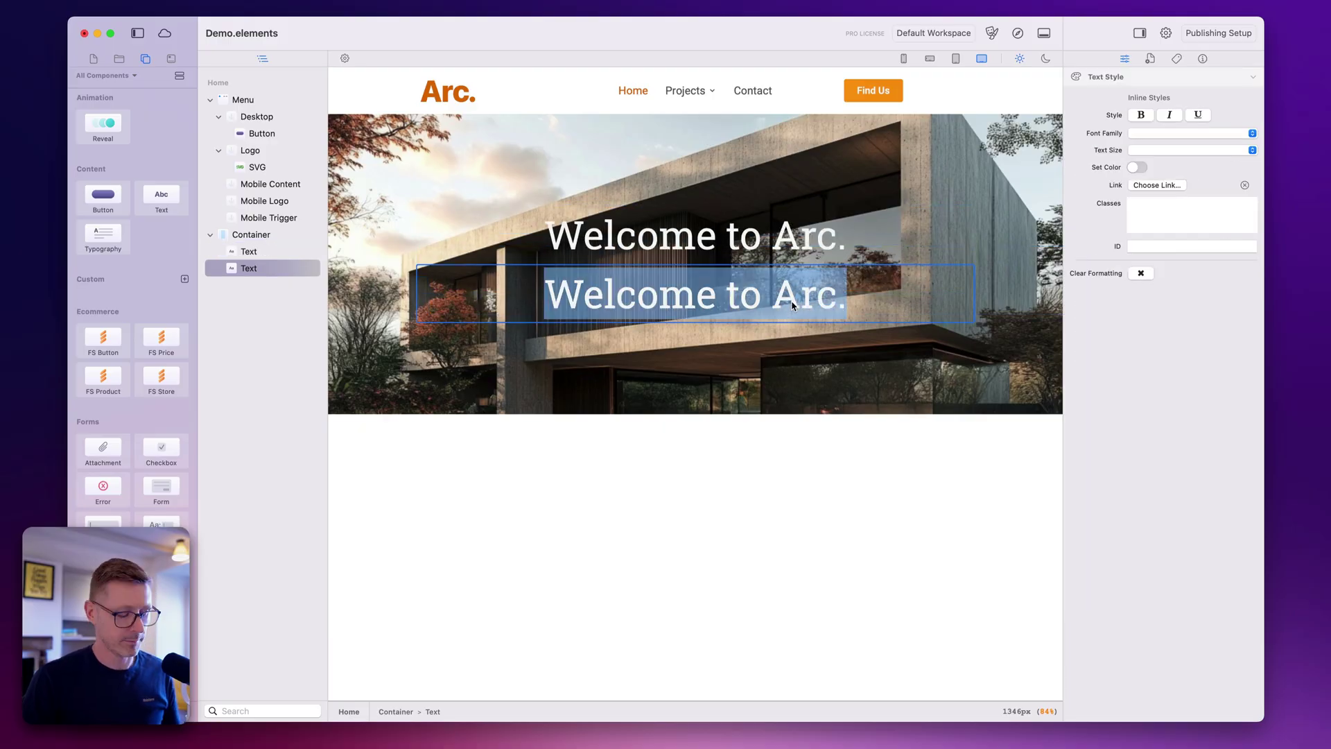
text(This is ju)
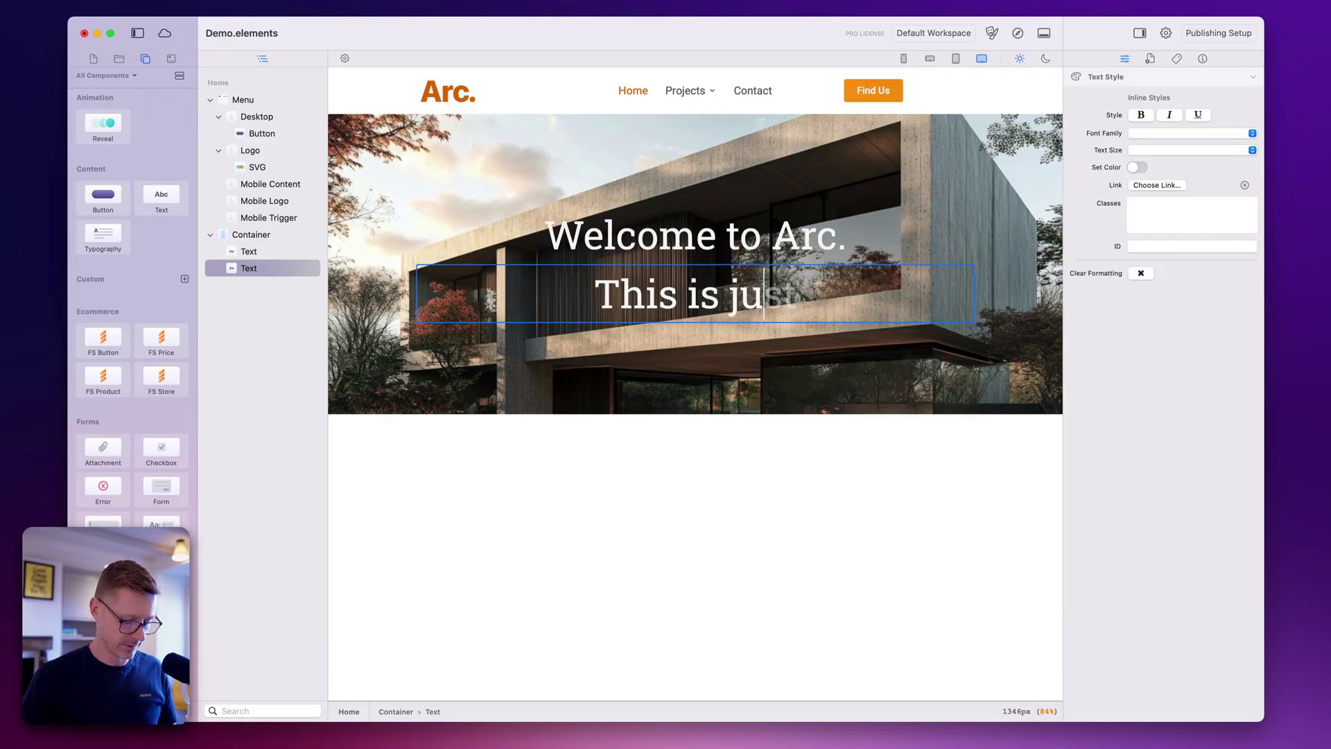
text(st a demo site.)
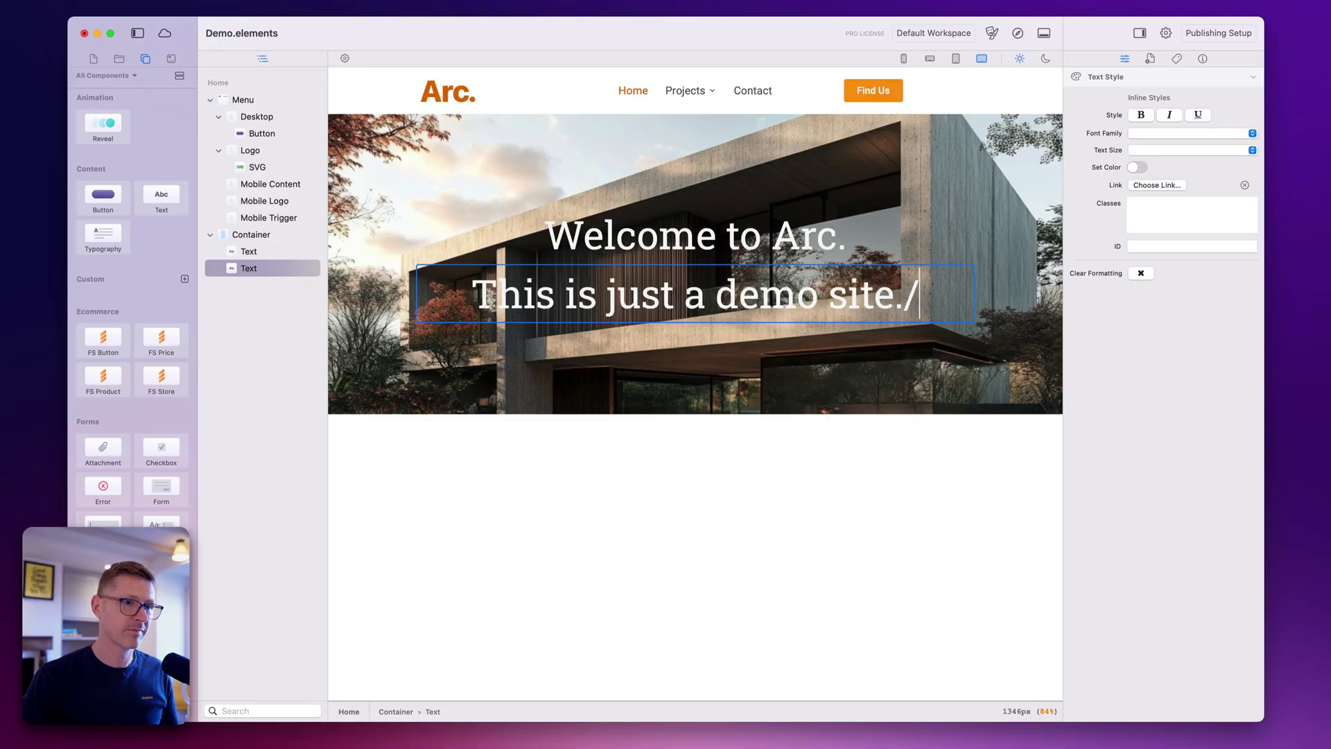
key(Escape)
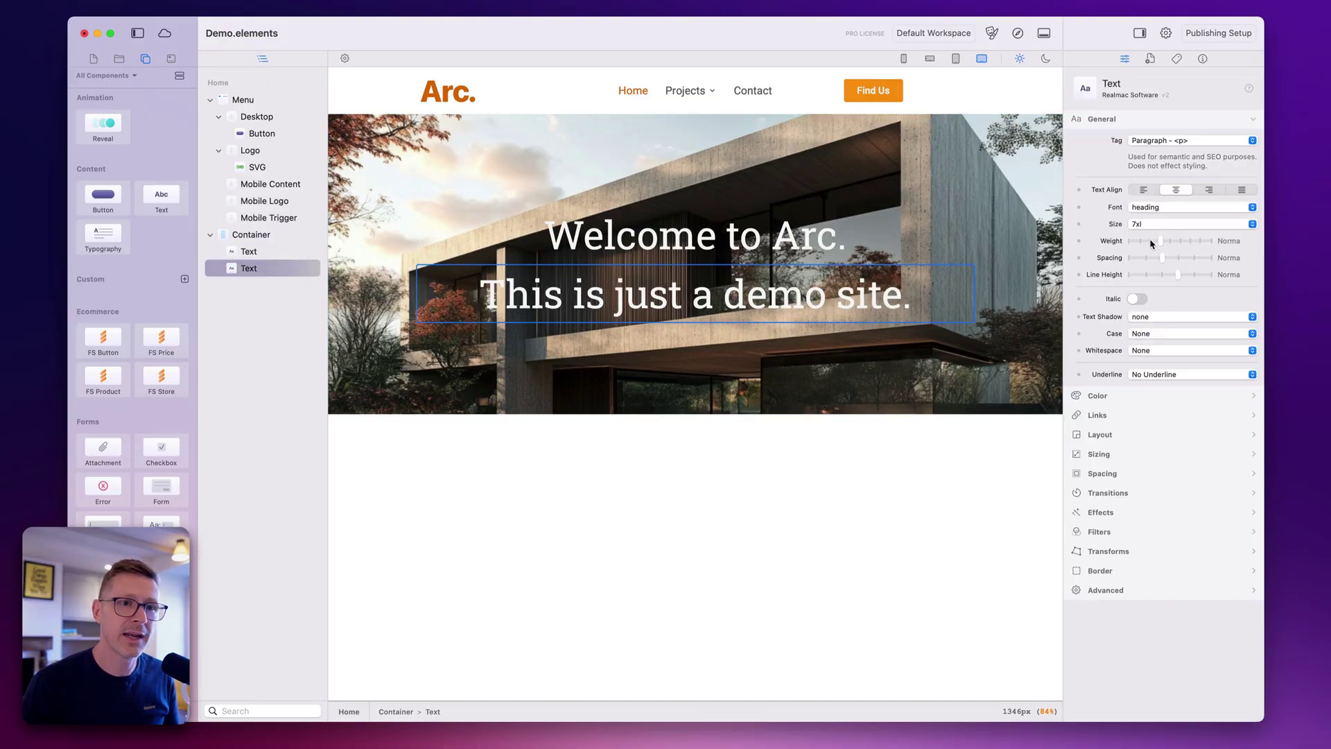
Step: Set the "This is just a demo site." text to size 4xl and weight Light, trying other sizes for comparison
click(1162, 224)
click(1177, 184)
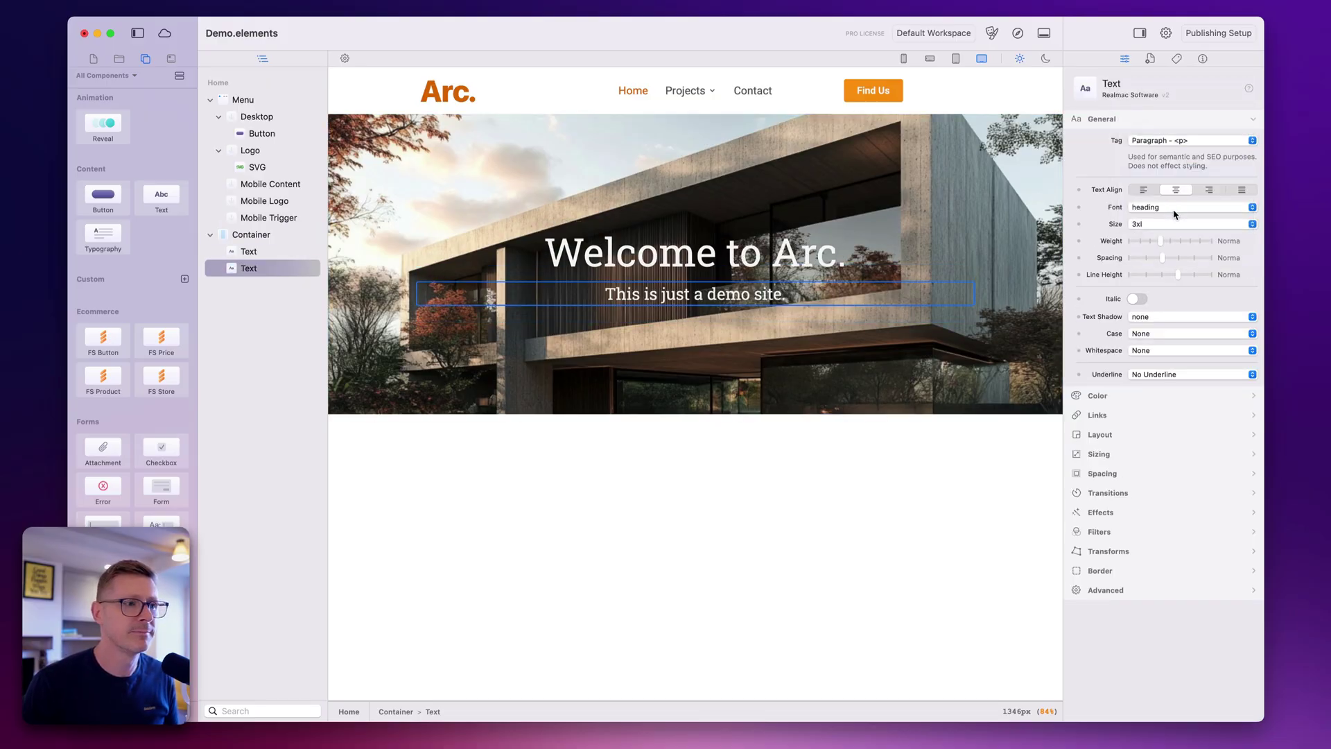
click(1175, 231)
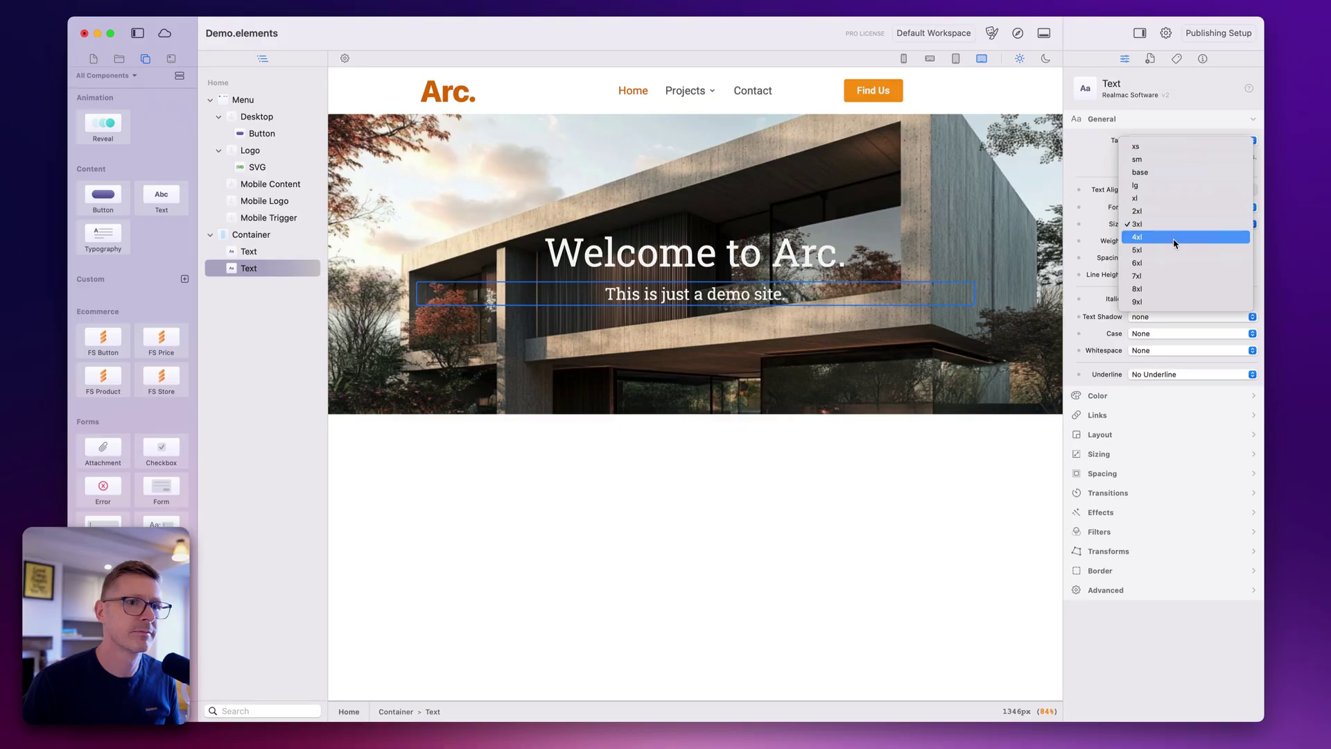
click(1174, 236)
click(1154, 242)
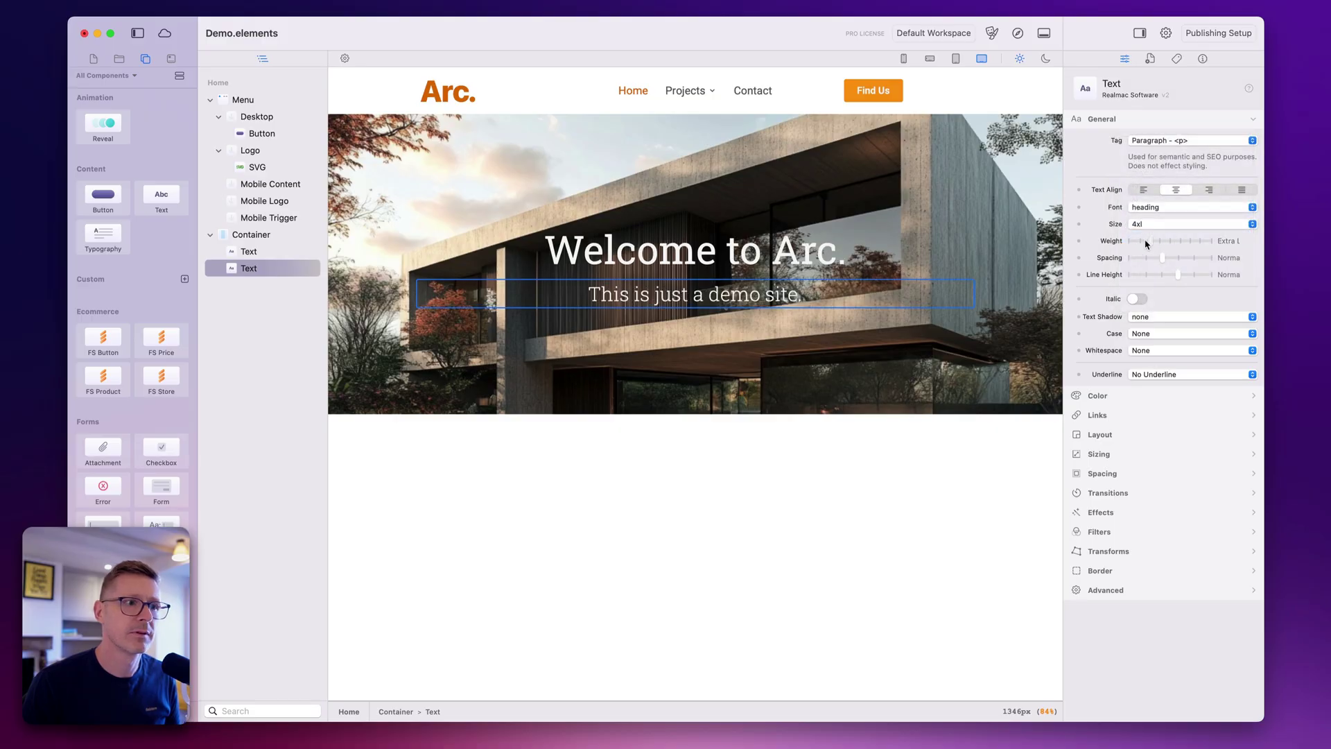
click(1169, 226)
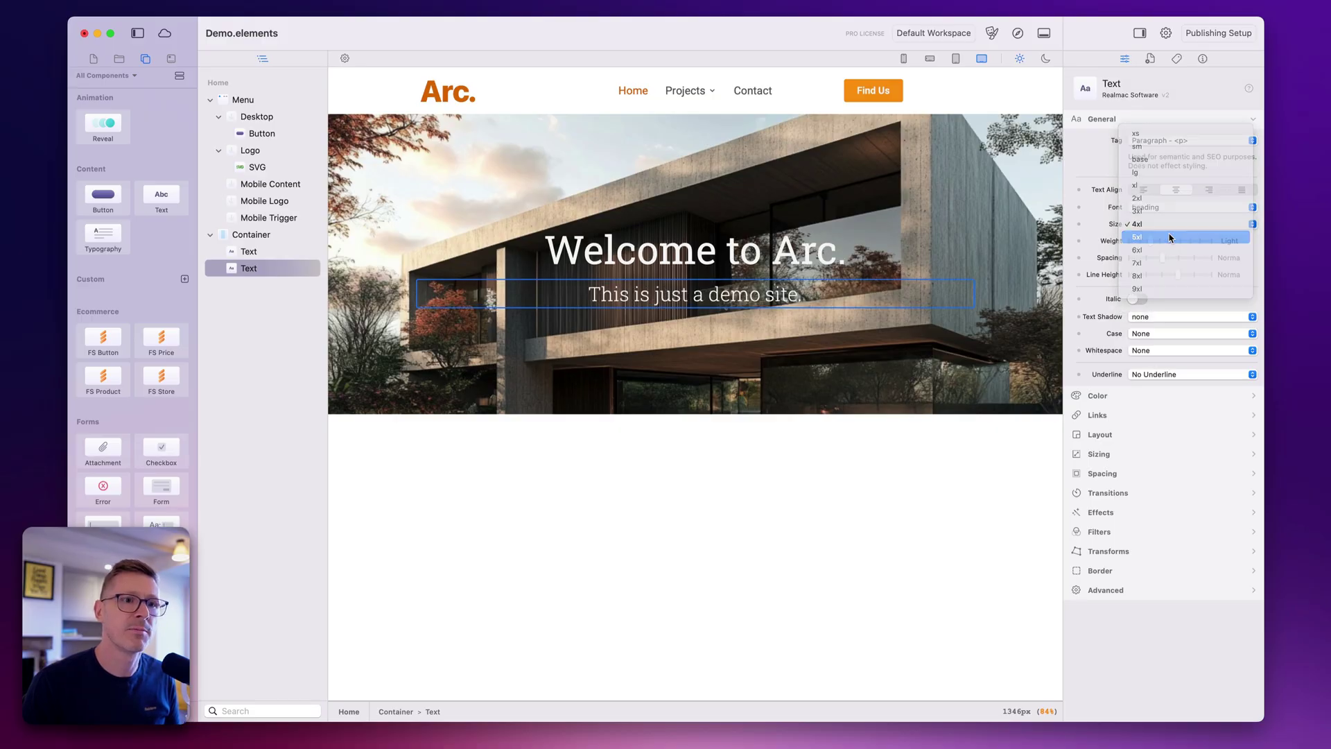
click(1170, 236)
click(1170, 232)
click(1171, 226)
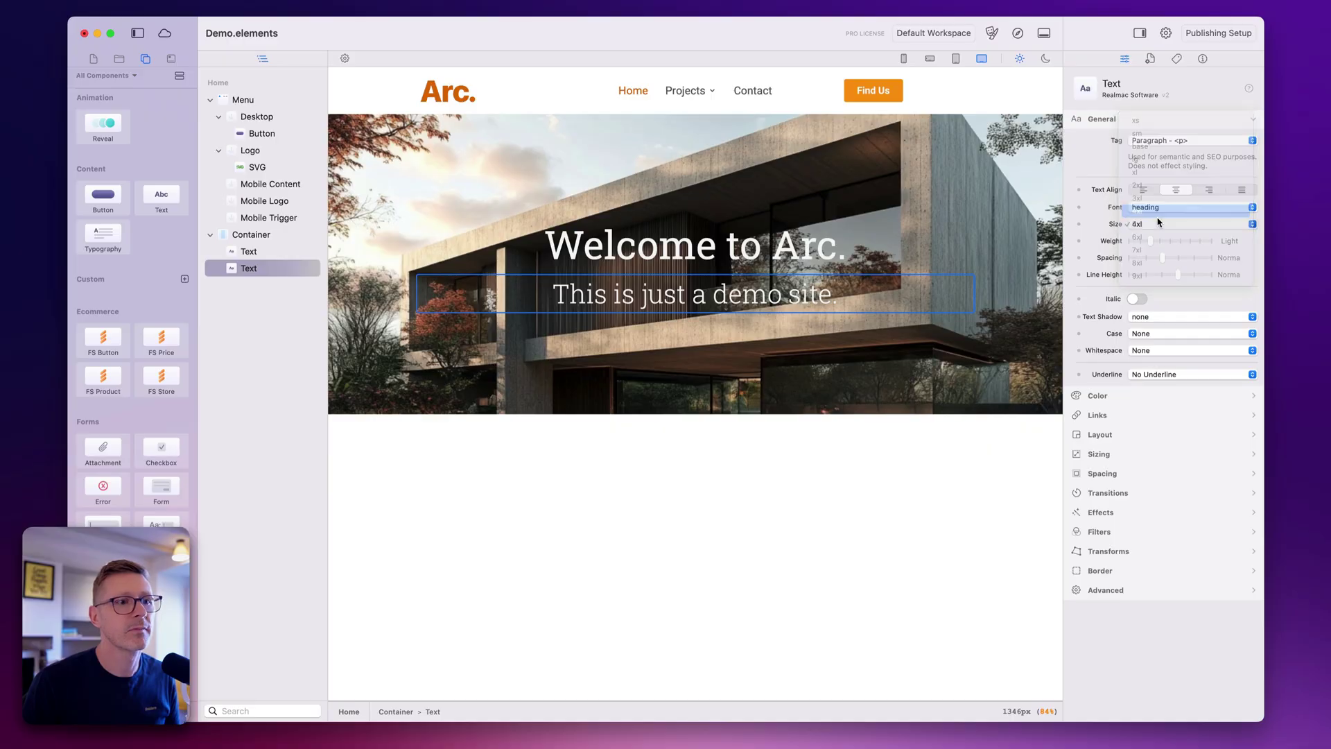
drag(1179, 275, 1142, 272)
Step: Replace the hero container's background image with the commercial photo from the project's resources
click(960, 208)
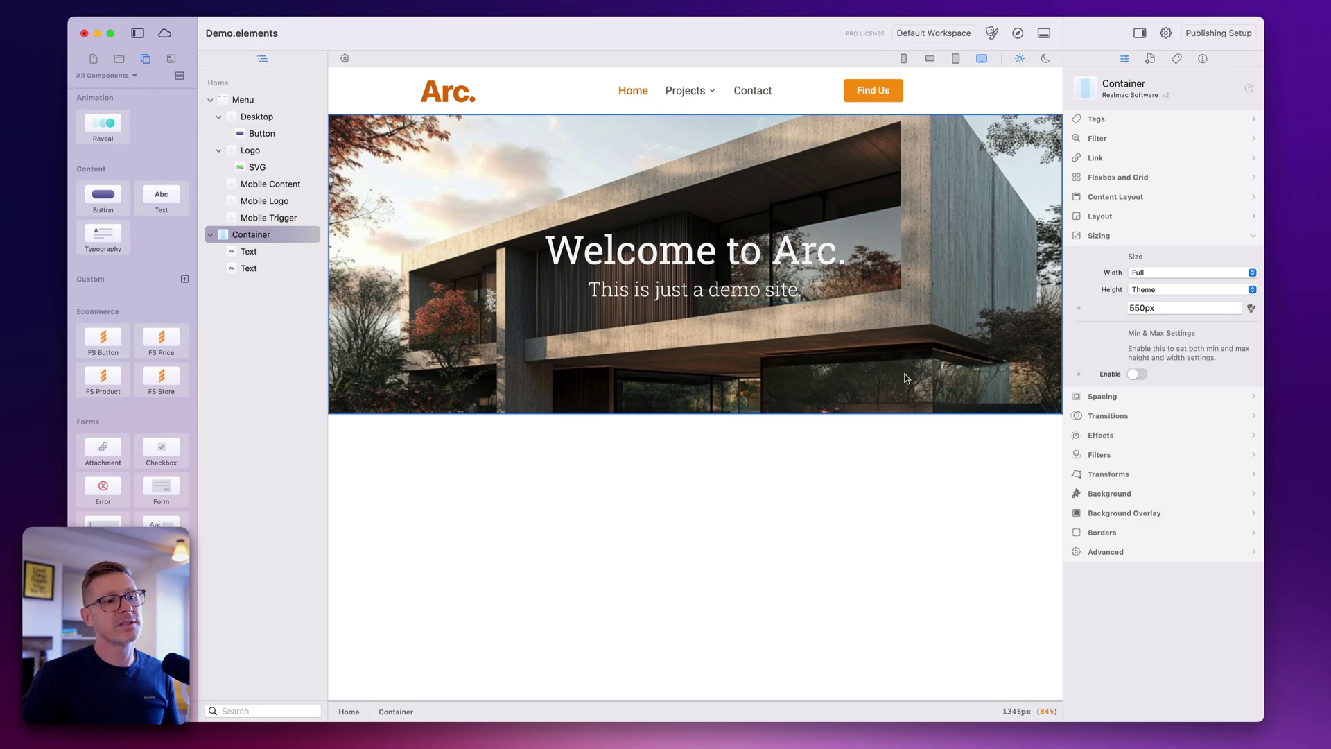
click(119, 59)
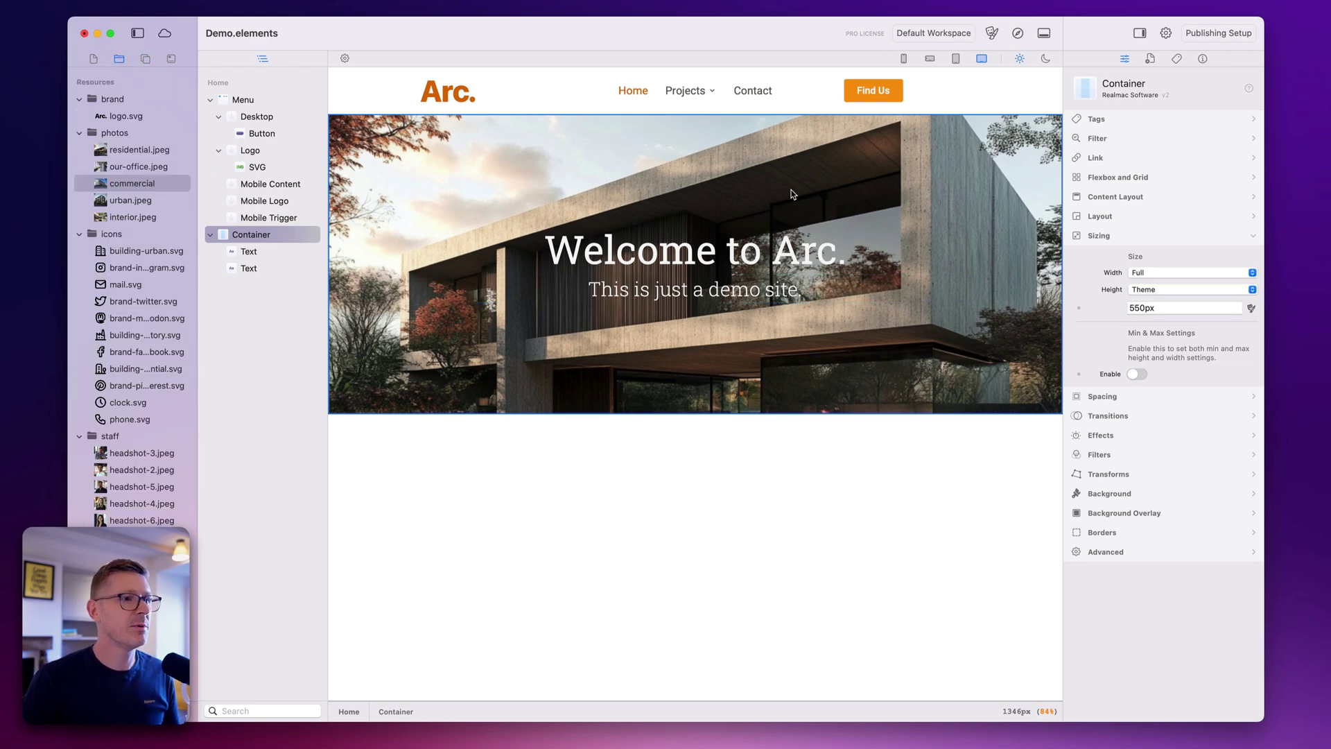
click(1139, 493)
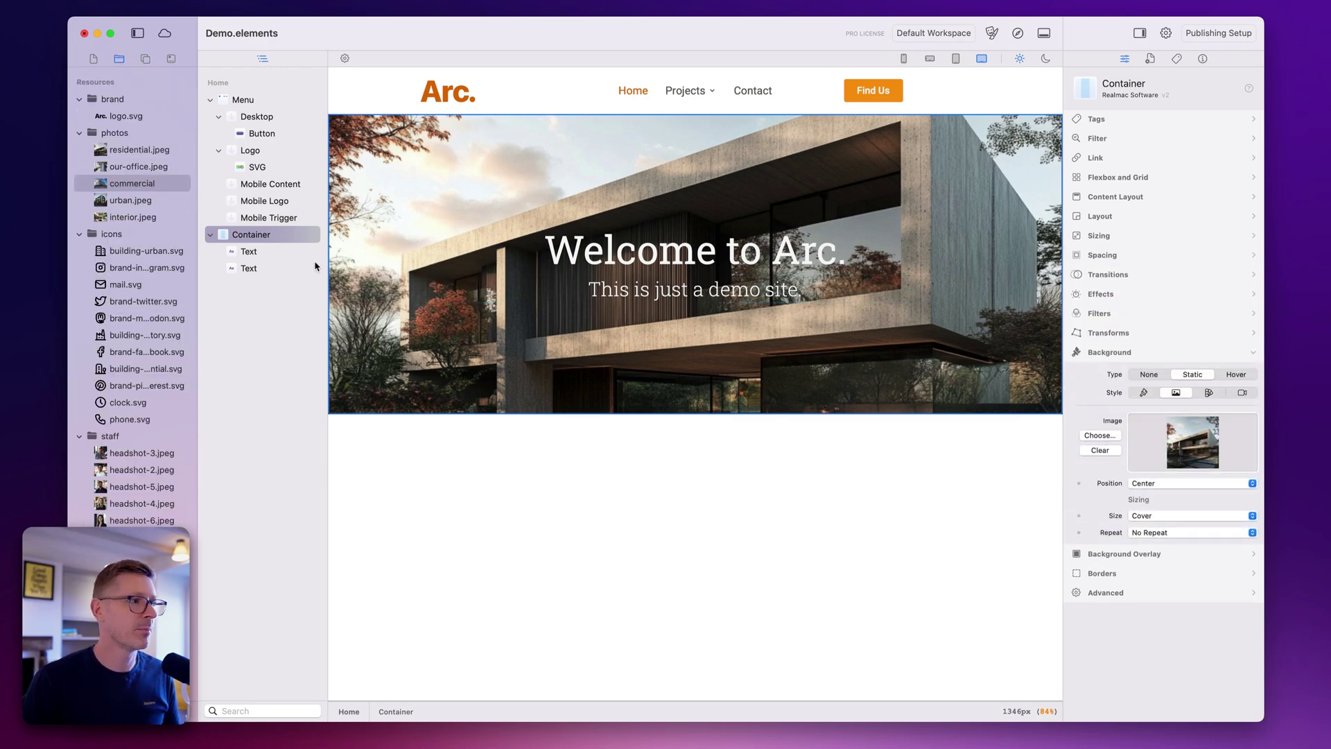
drag(132, 183, 1184, 443)
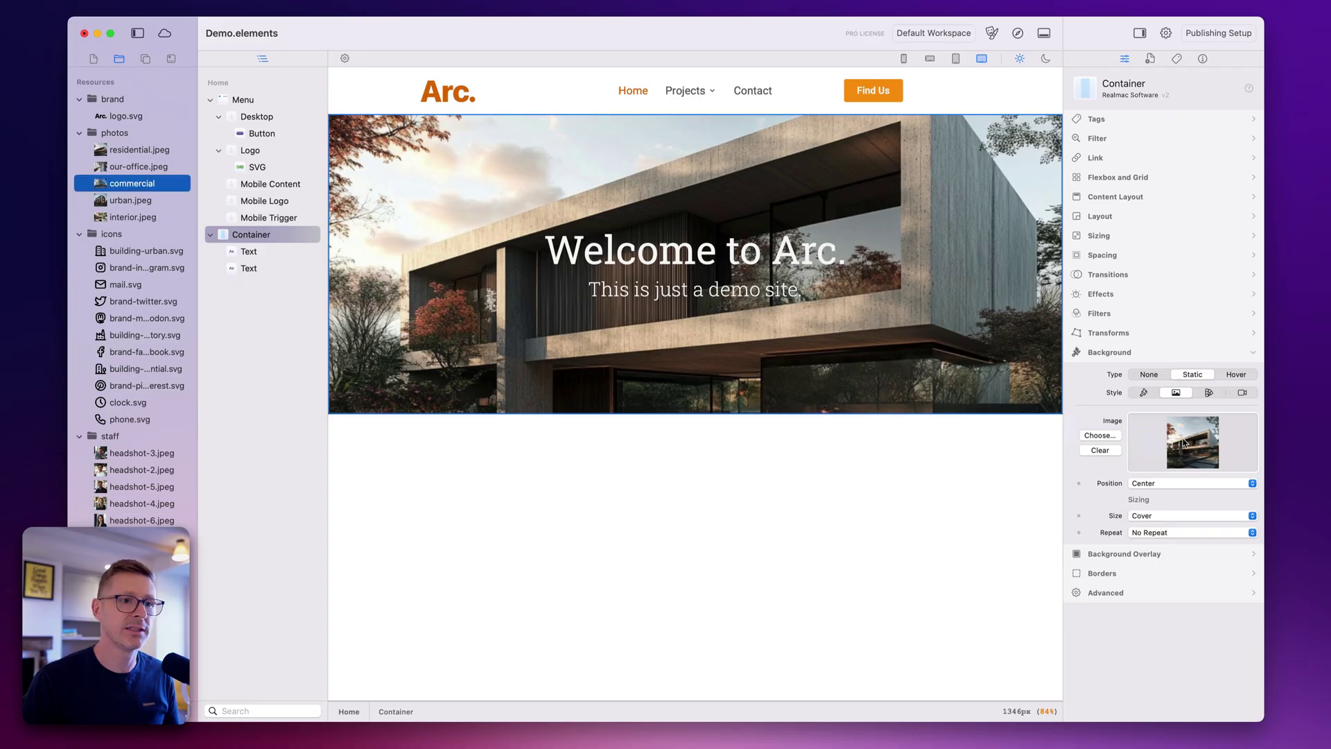
drag(117, 183, 1204, 456)
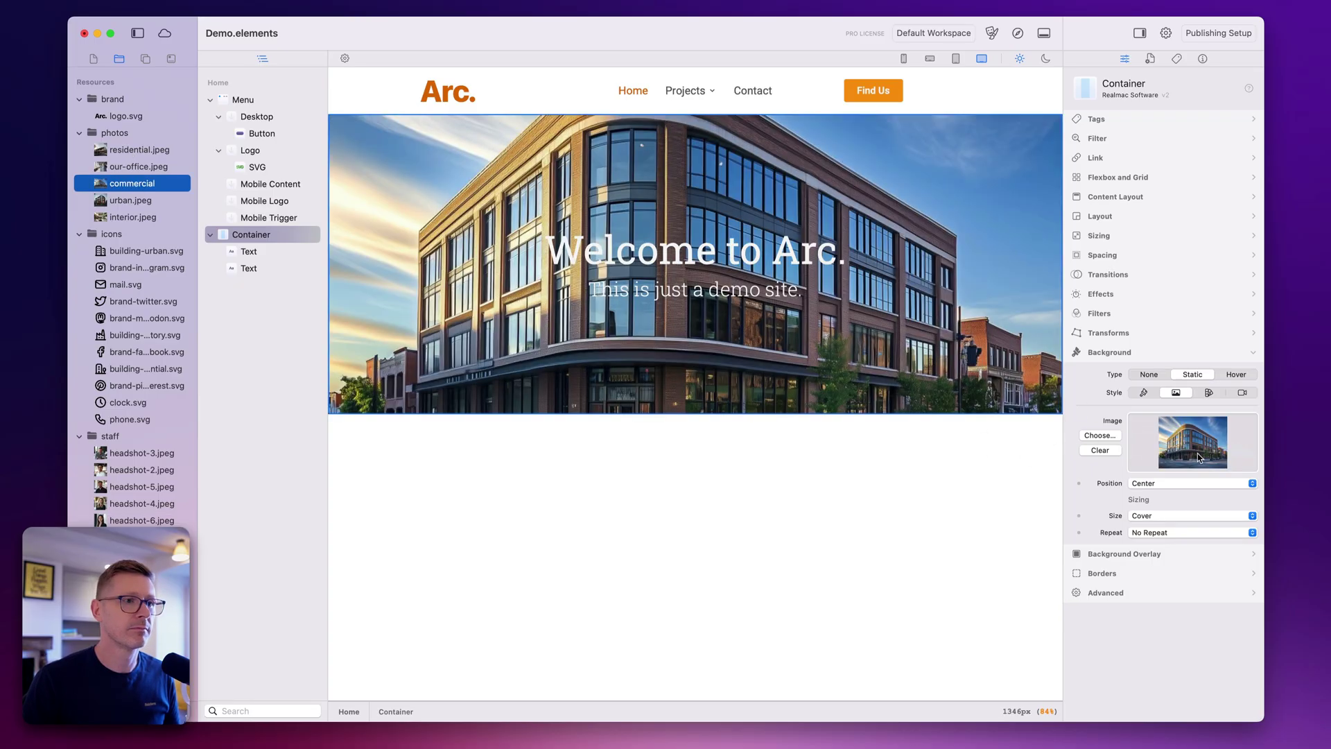
Step: Add a static color overlay to the hero container's background in a dark neutral shade at 55% opacity
click(977, 217)
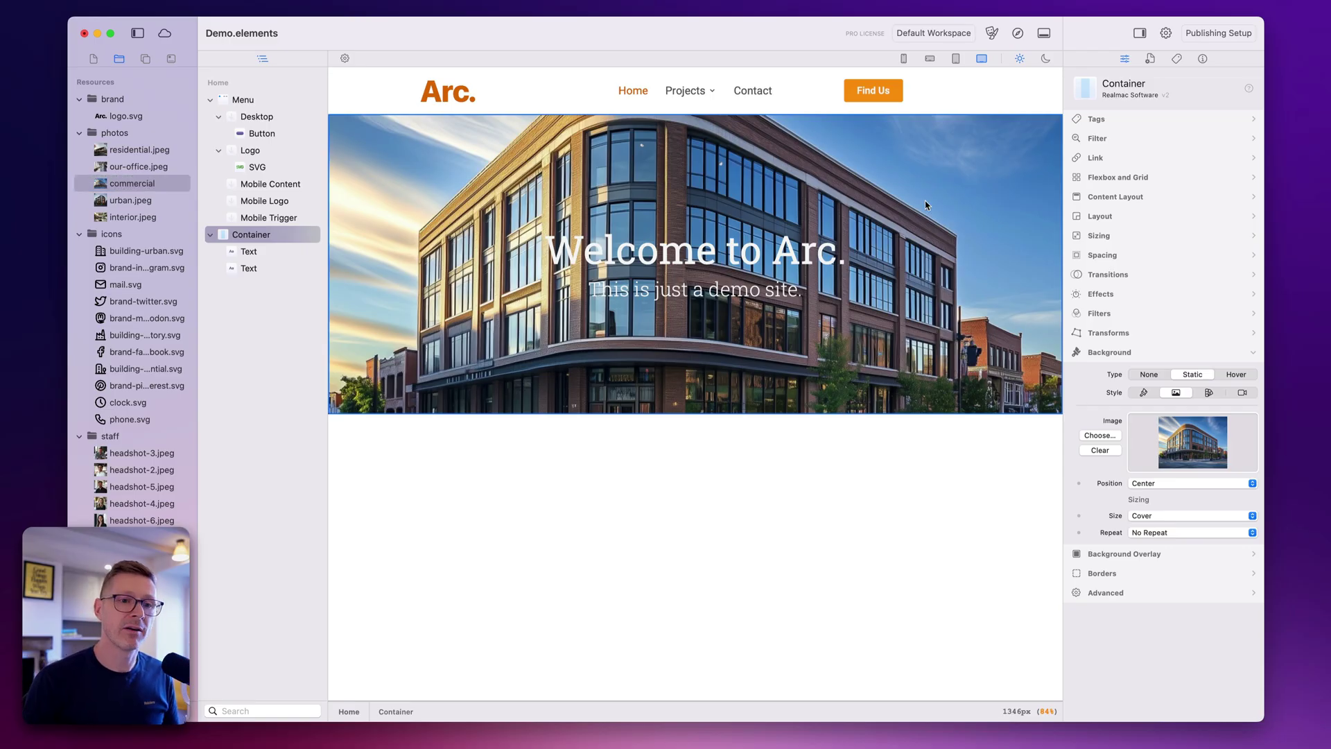
click(1135, 554)
click(1192, 394)
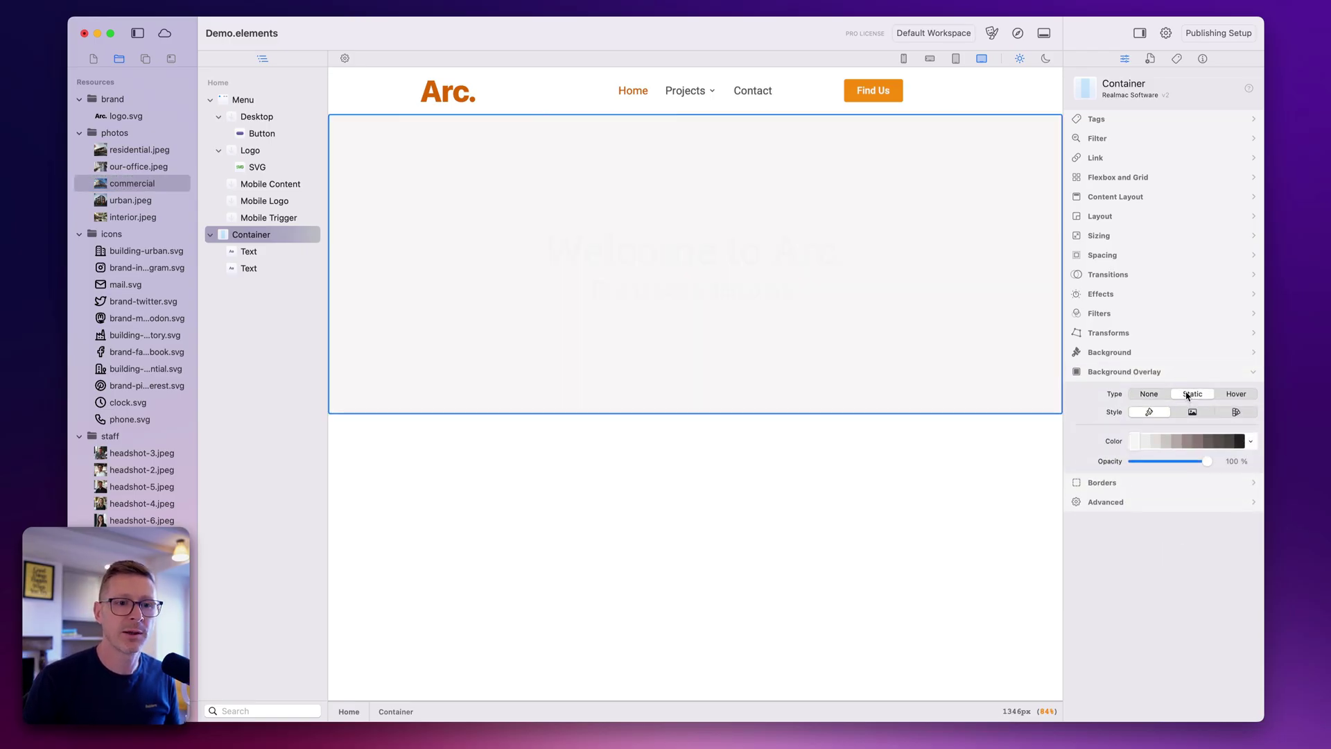
drag(1207, 462, 1174, 462)
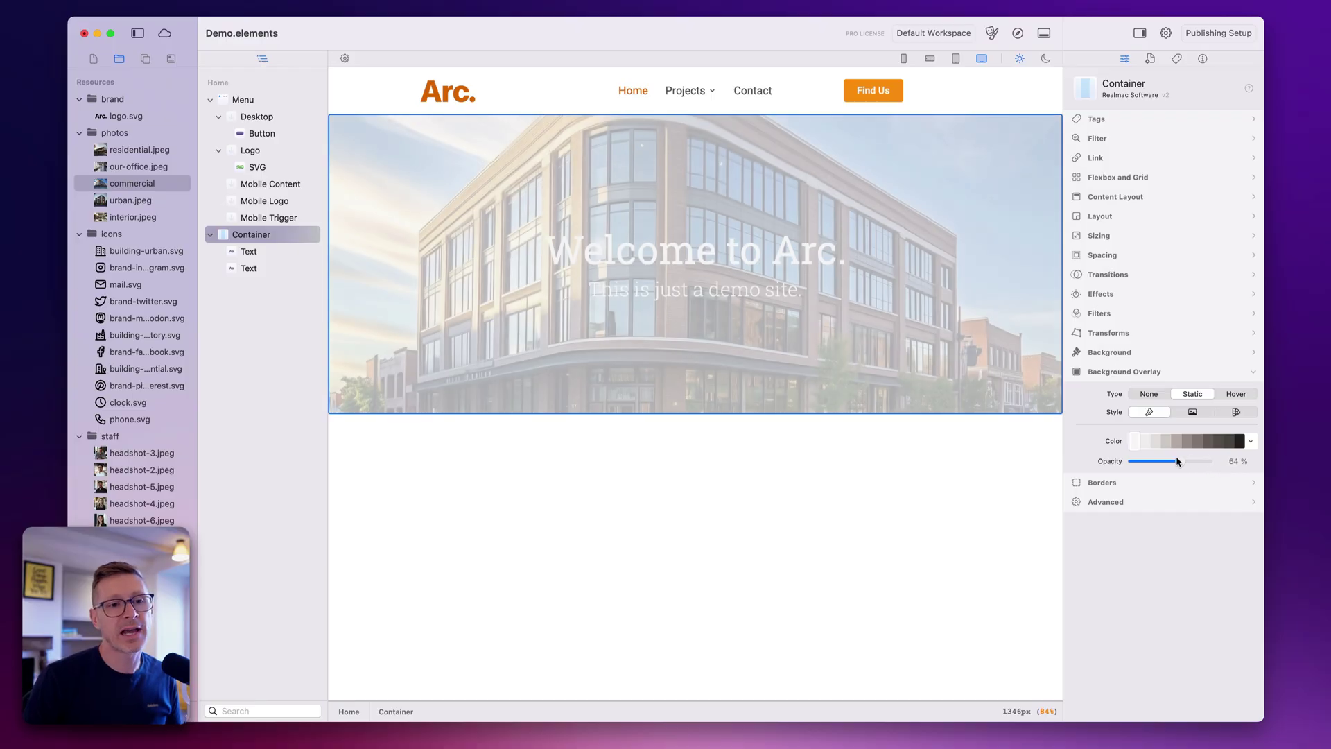
click(1171, 447)
click(1187, 442)
click(1219, 442)
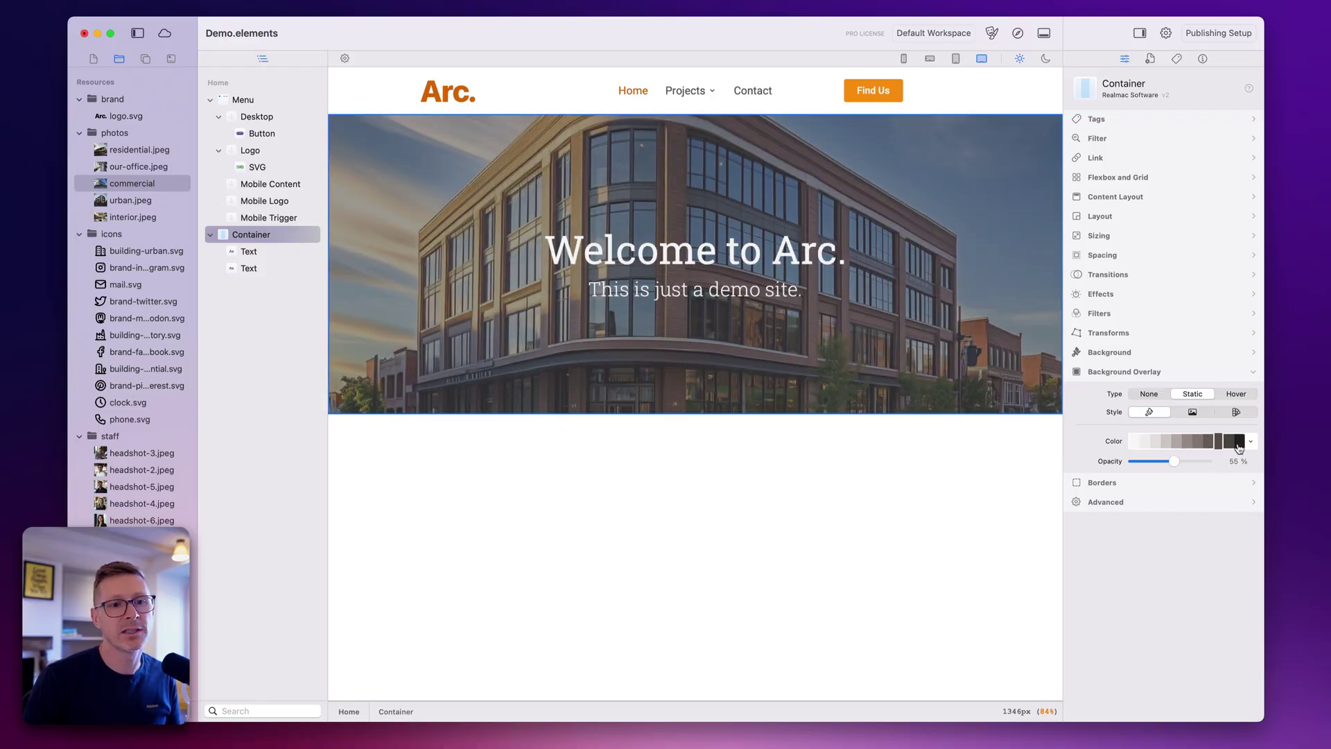
Step: Change the hero's background overlay to the darkest shade of the brand color and reduce its opacity to 41%
click(1250, 442)
click(1242, 445)
click(1251, 442)
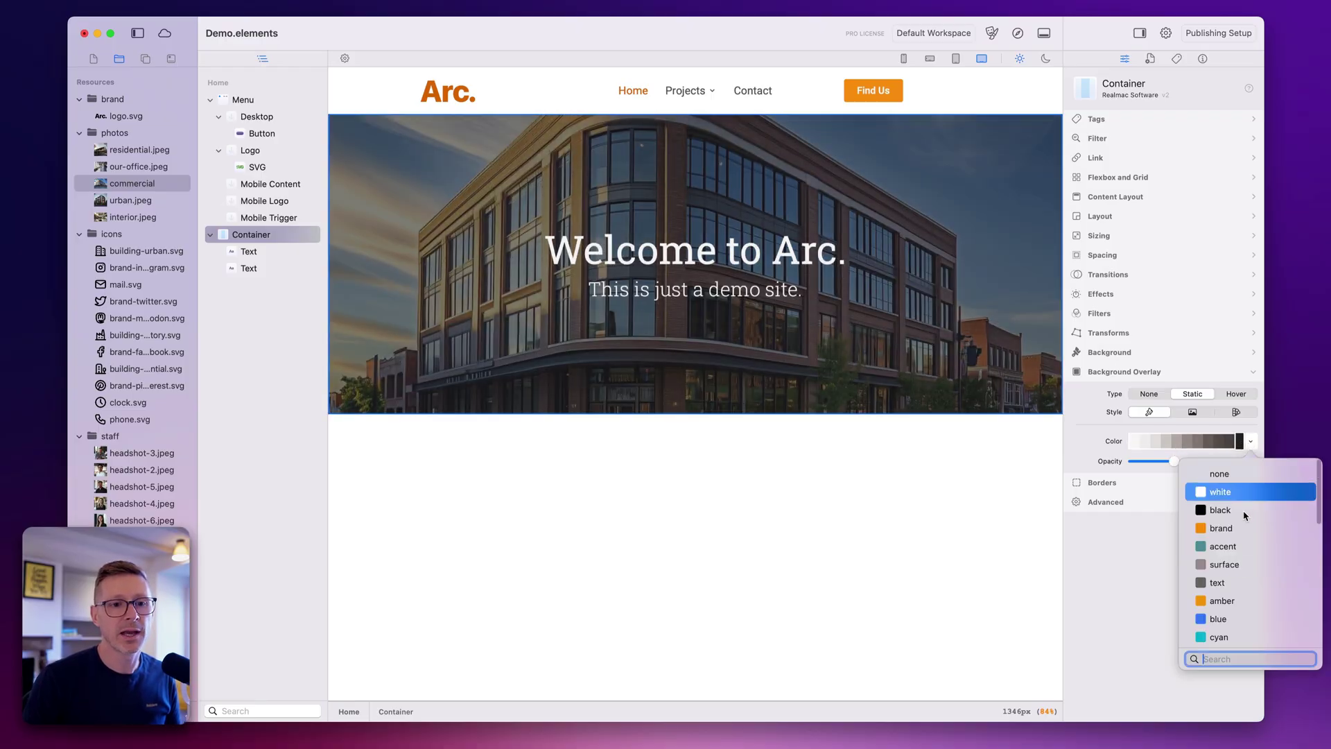
click(1255, 530)
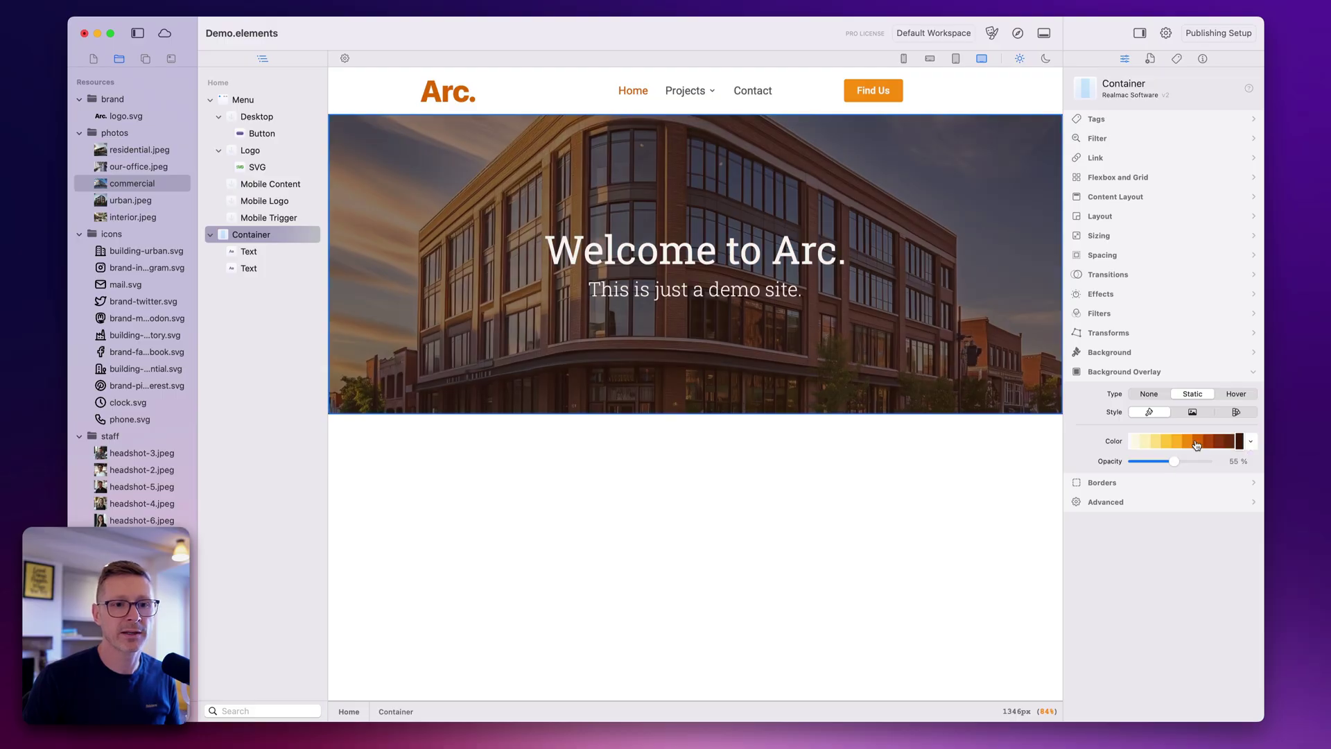
mouse_move(1173, 462)
mouse_down()
mouse_move(1144, 461)
mouse_move(1173, 461)
mouse_move(1156, 461)
mouse_up()
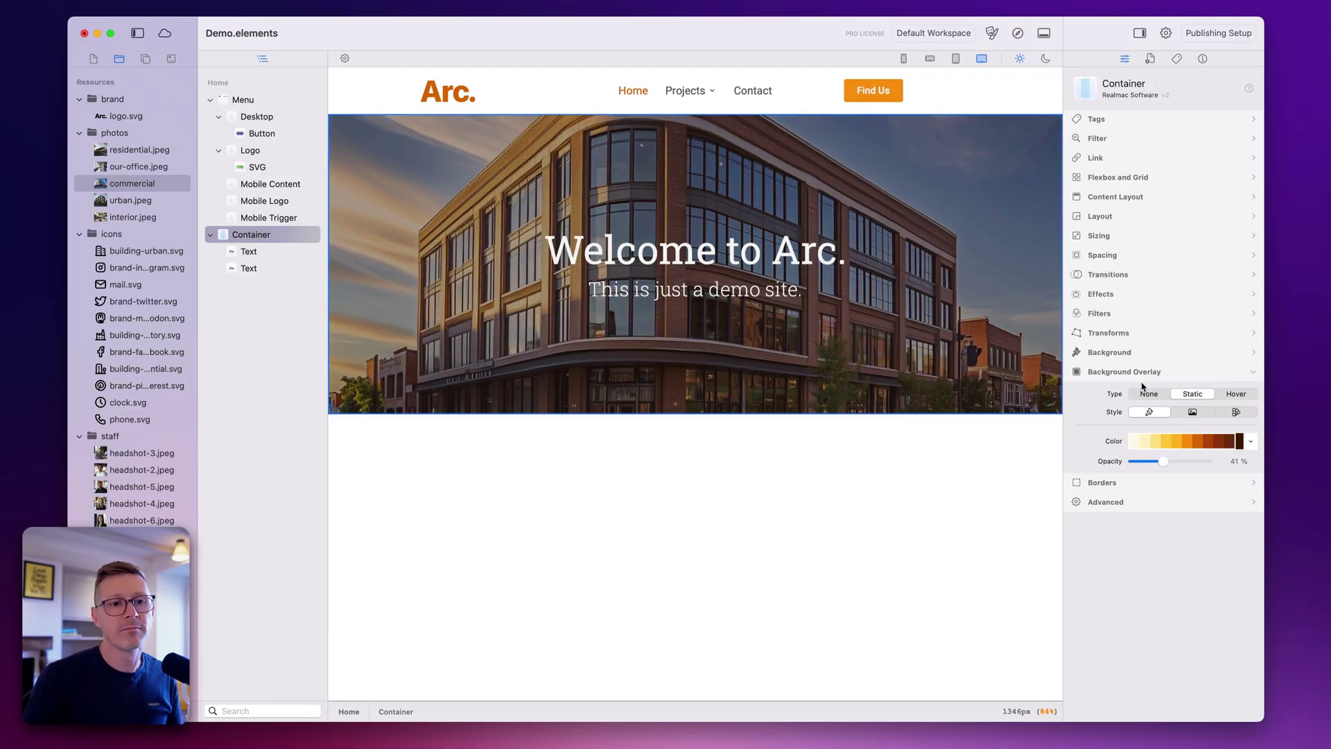
Step: Try a static filter with a 10-pixel blur on the whole hero container
click(1103, 315)
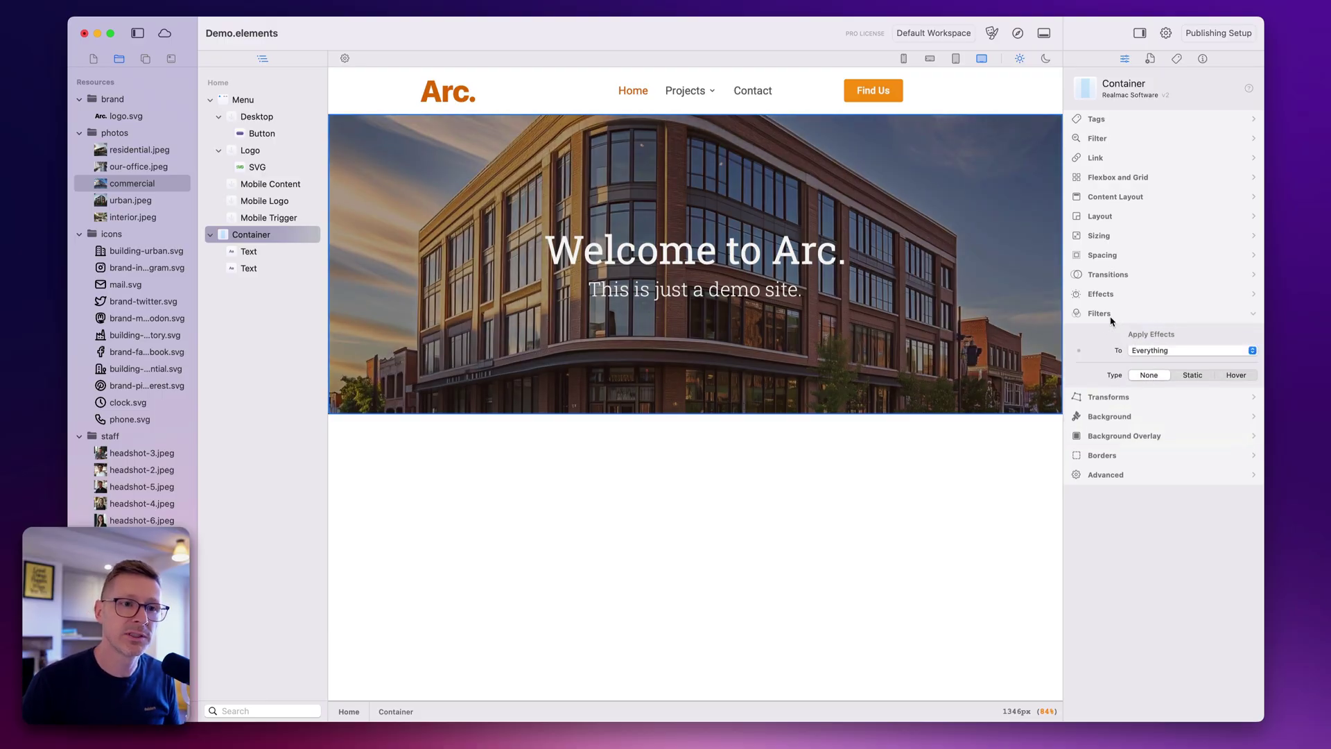
click(1193, 375)
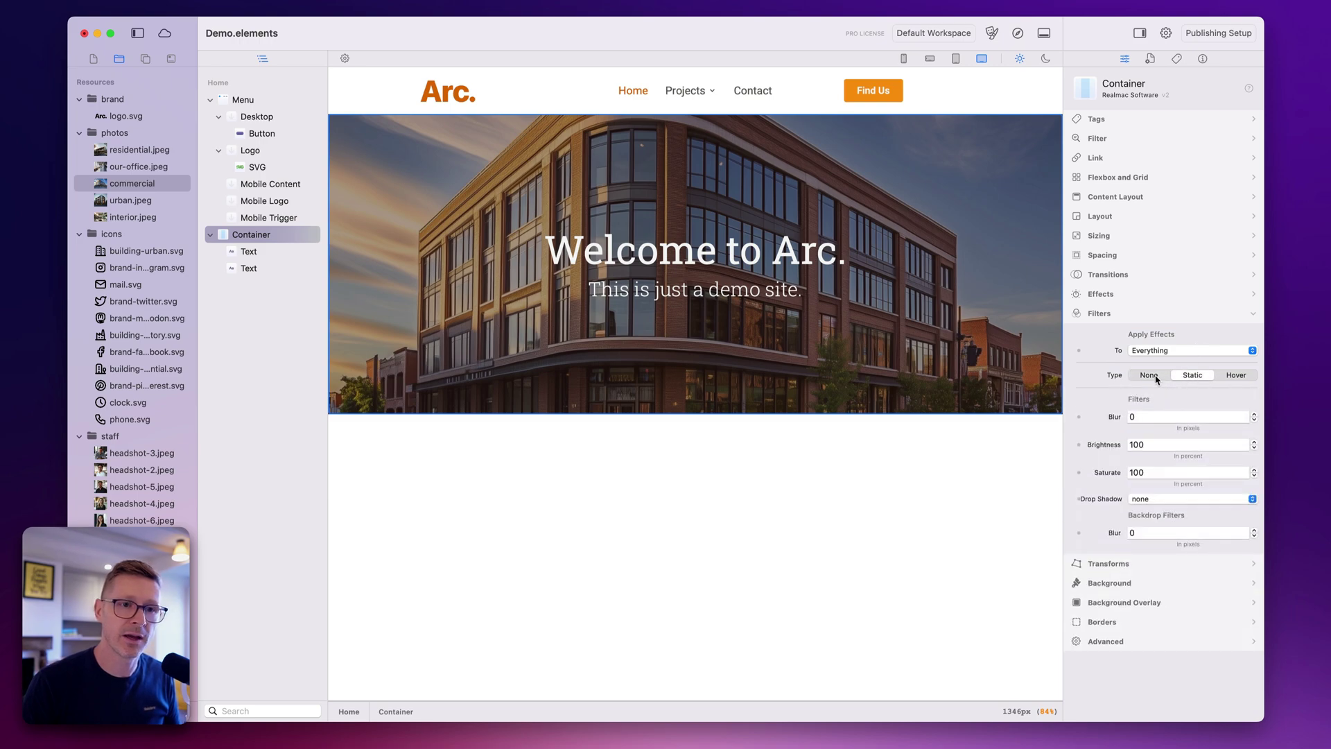
click(1152, 533)
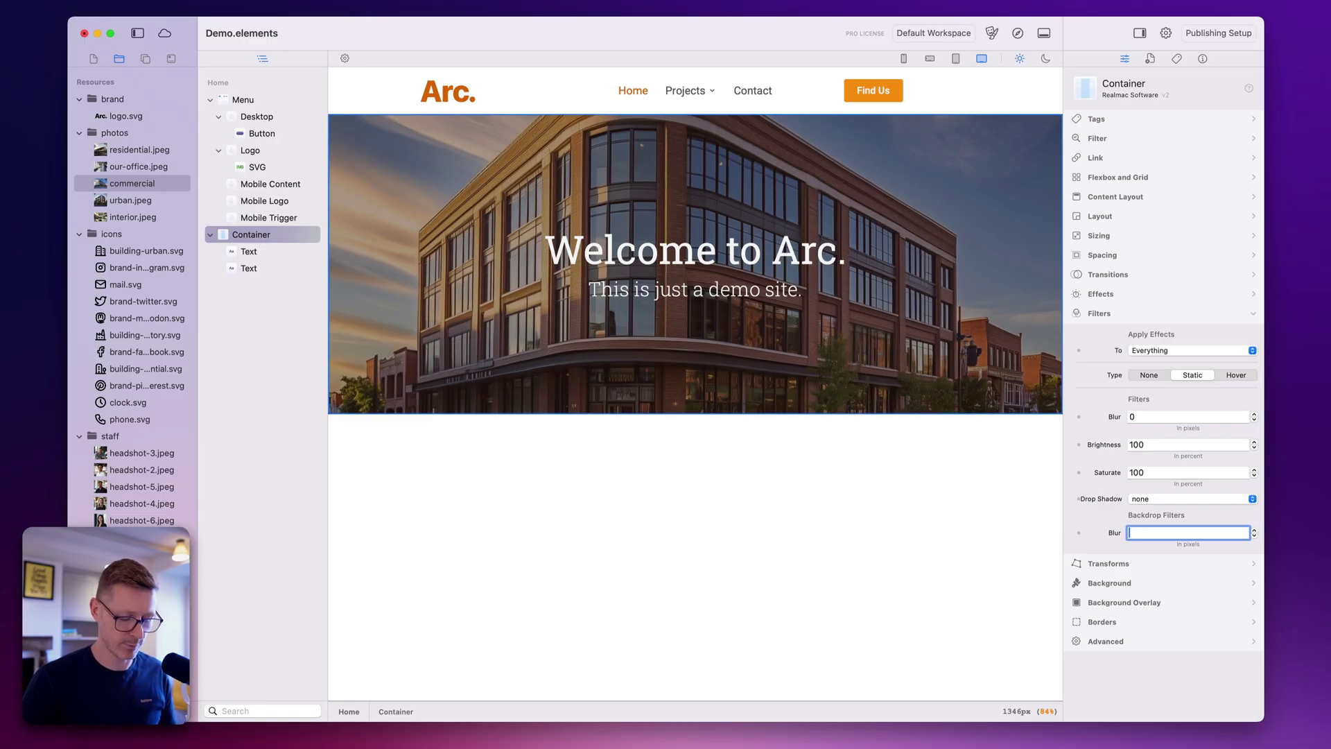
click(1160, 416)
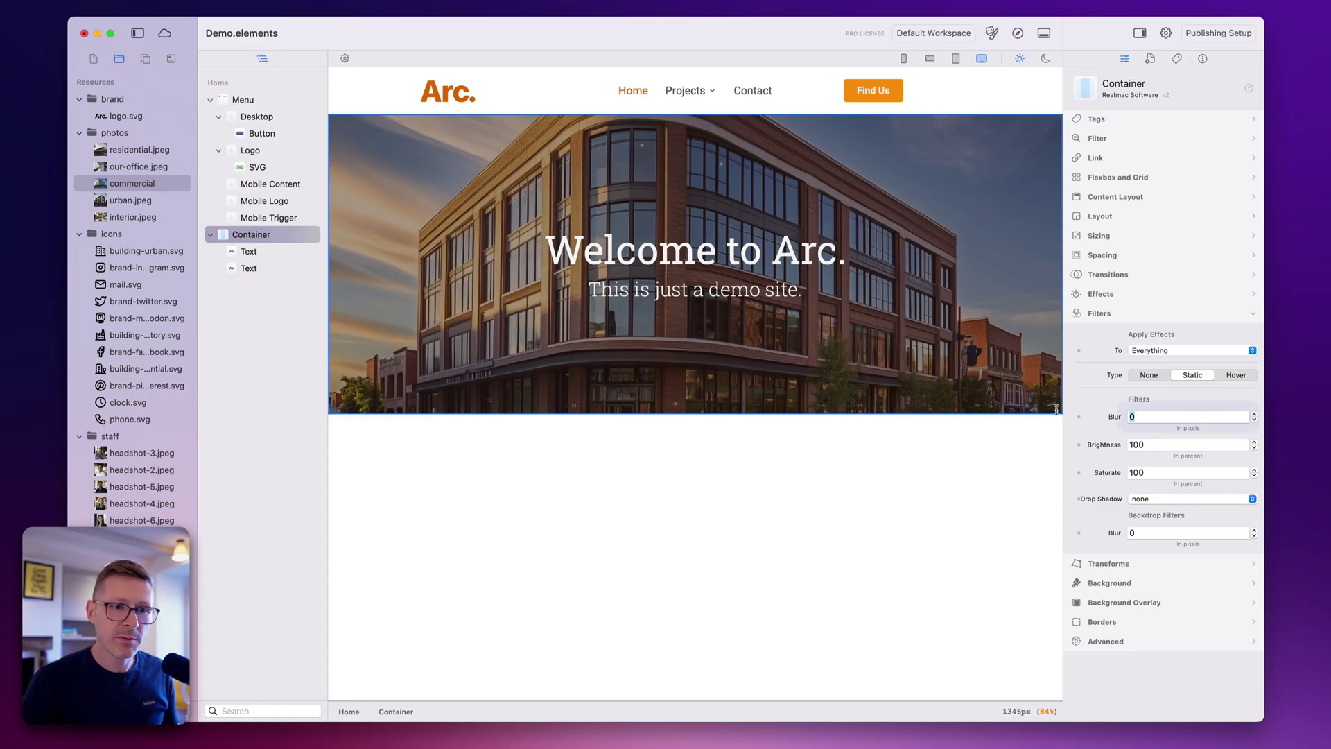
text(10)
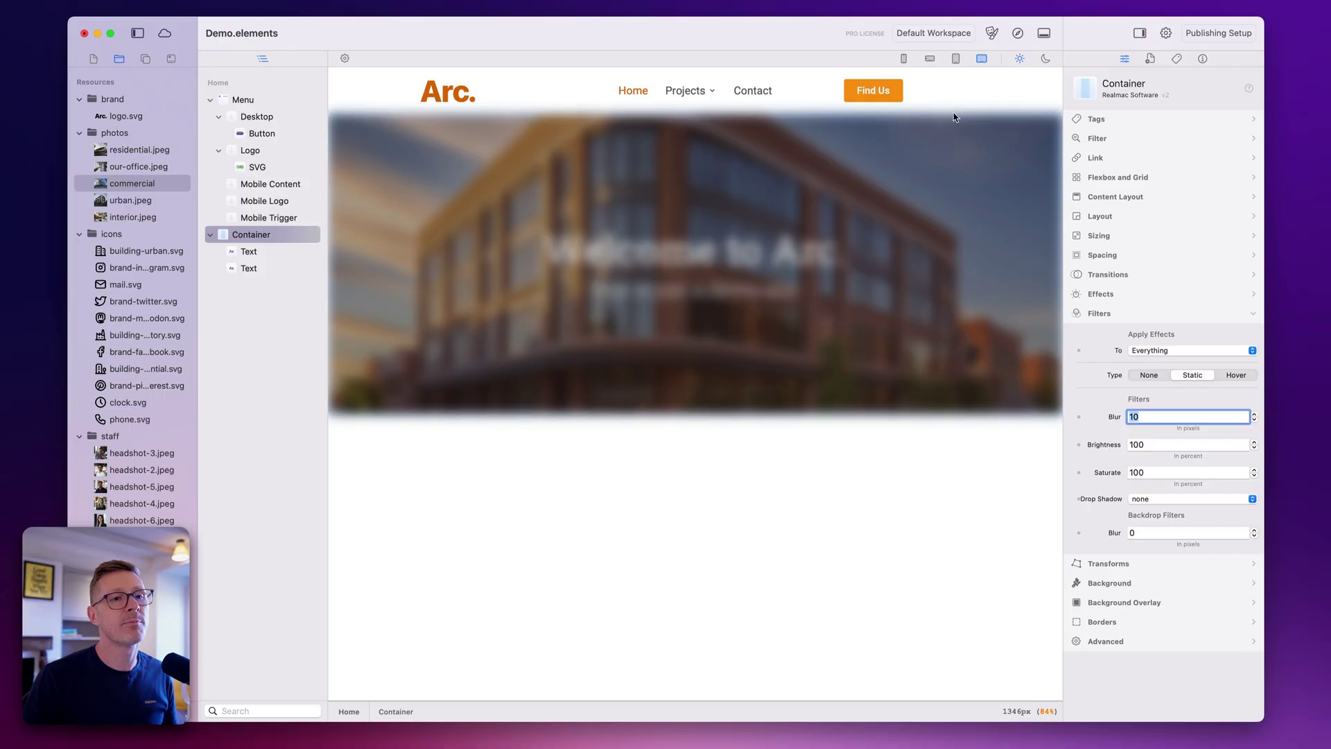
Step: Try limiting the hero's blur to the background at 5 pixels, and set the filter type back to None
click(1205, 357)
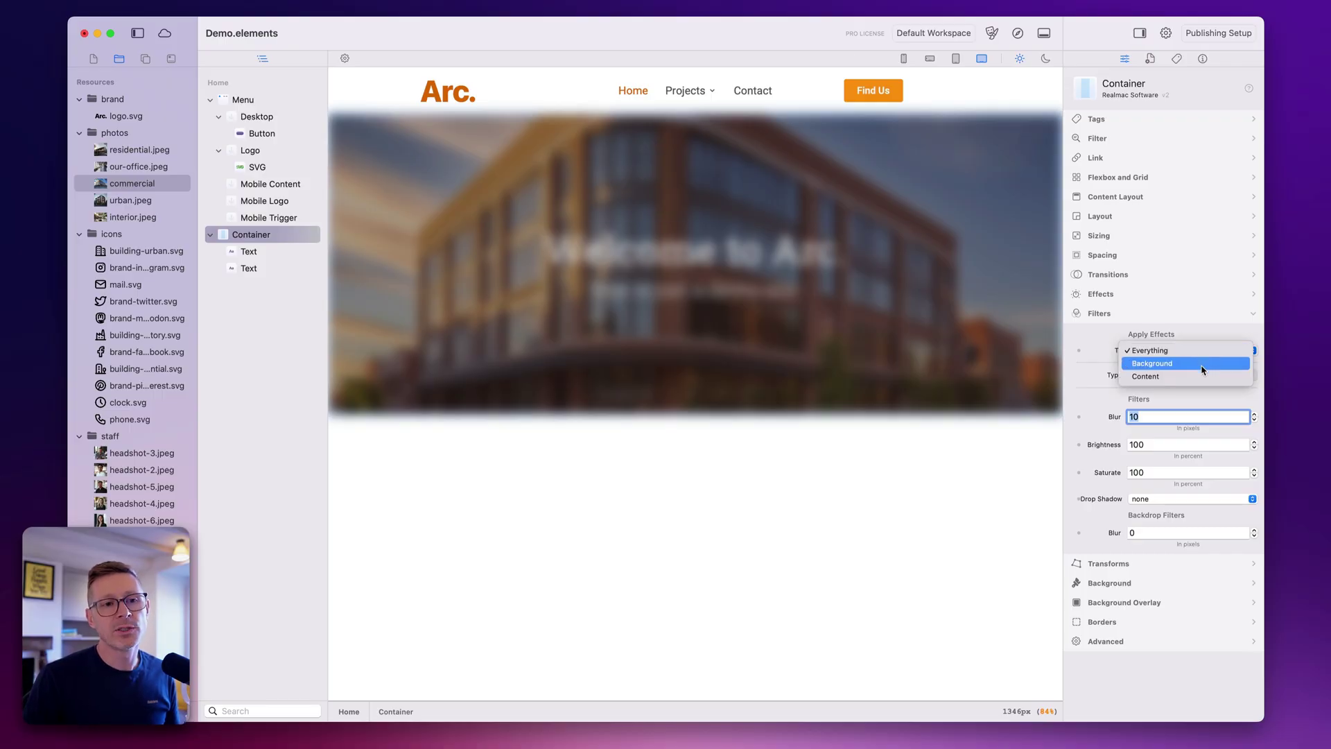
click(1204, 361)
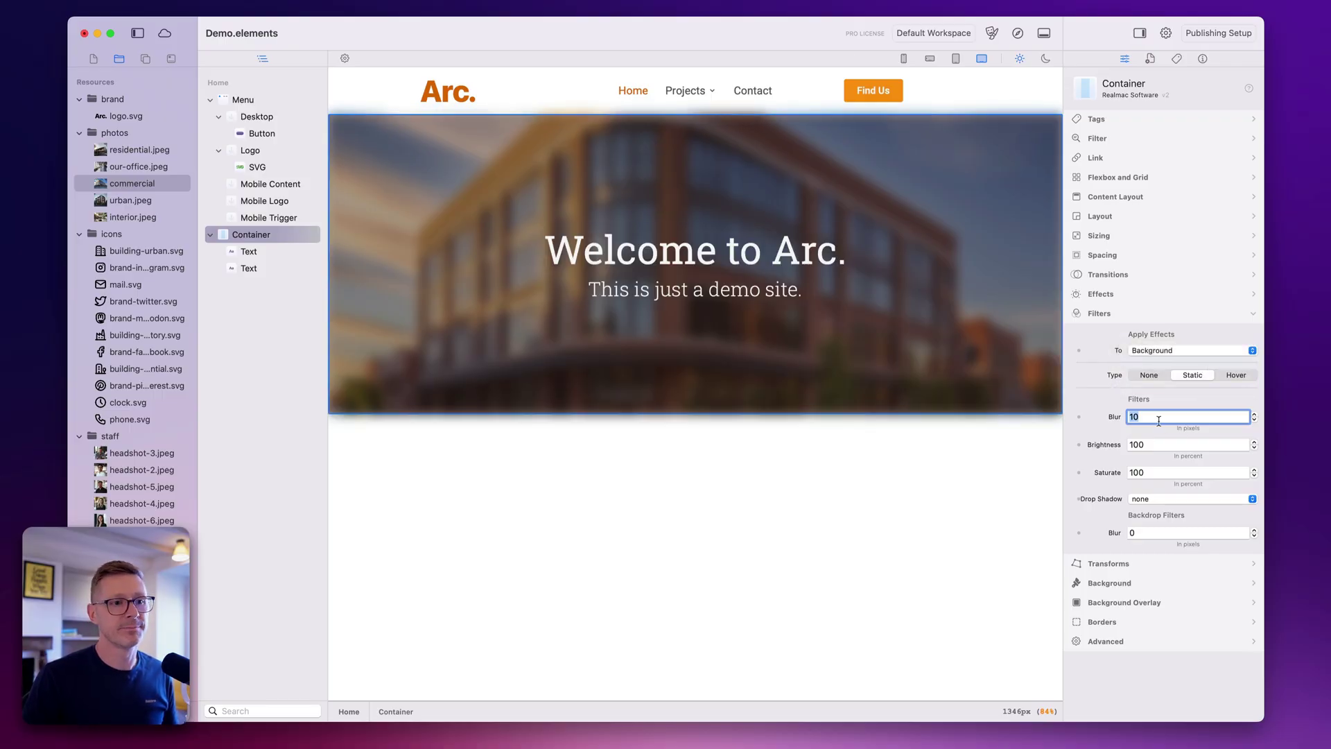
text(5)
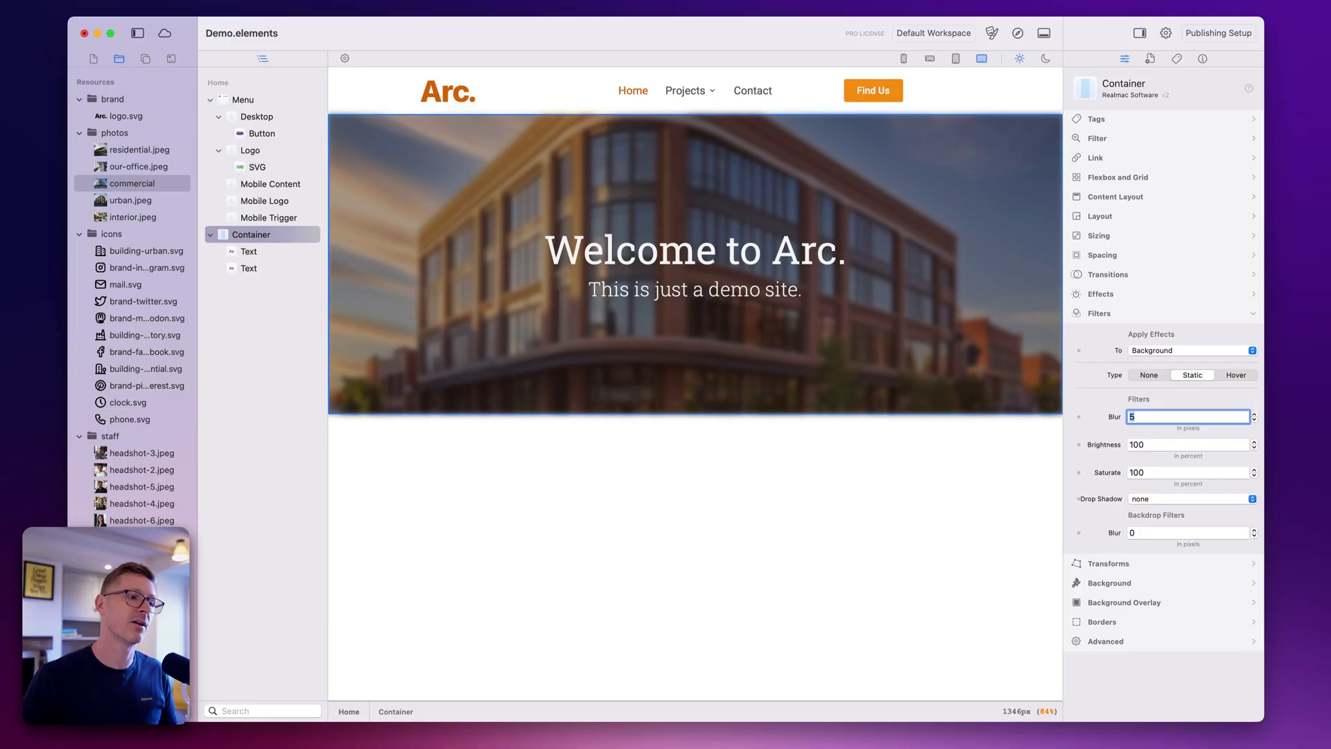
click(1151, 375)
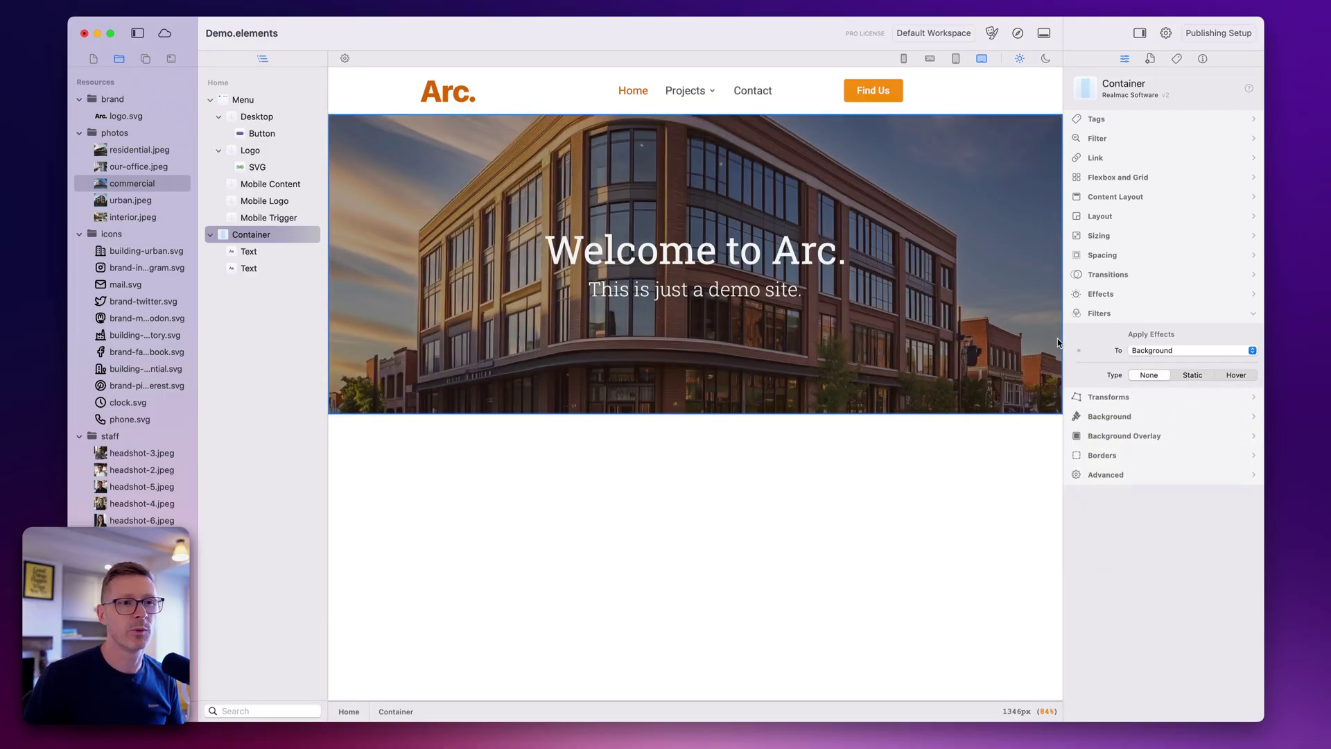
Step: Set the hero container's background overlay opacity to 40%
click(1188, 437)
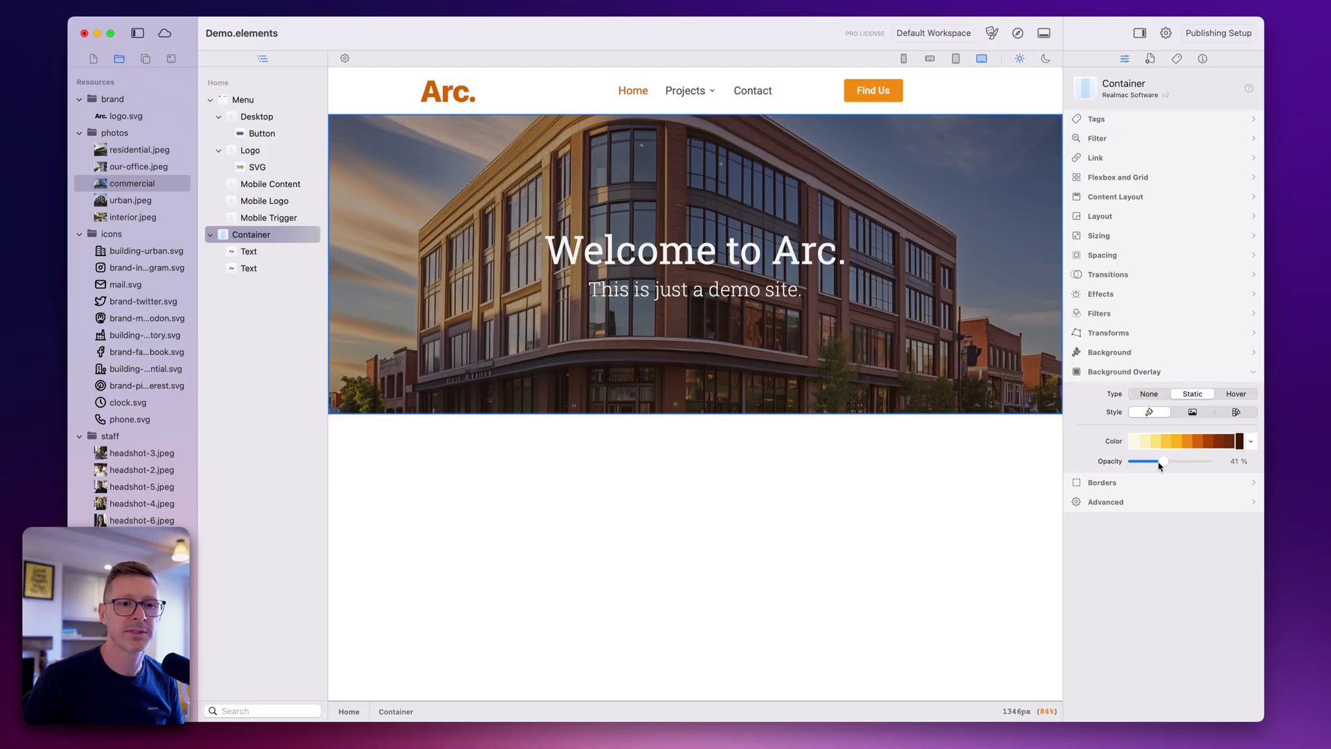
mouse_move(1161, 466)
mouse_down()
mouse_move(1180, 464)
mouse_move(1169, 467)
mouse_up()
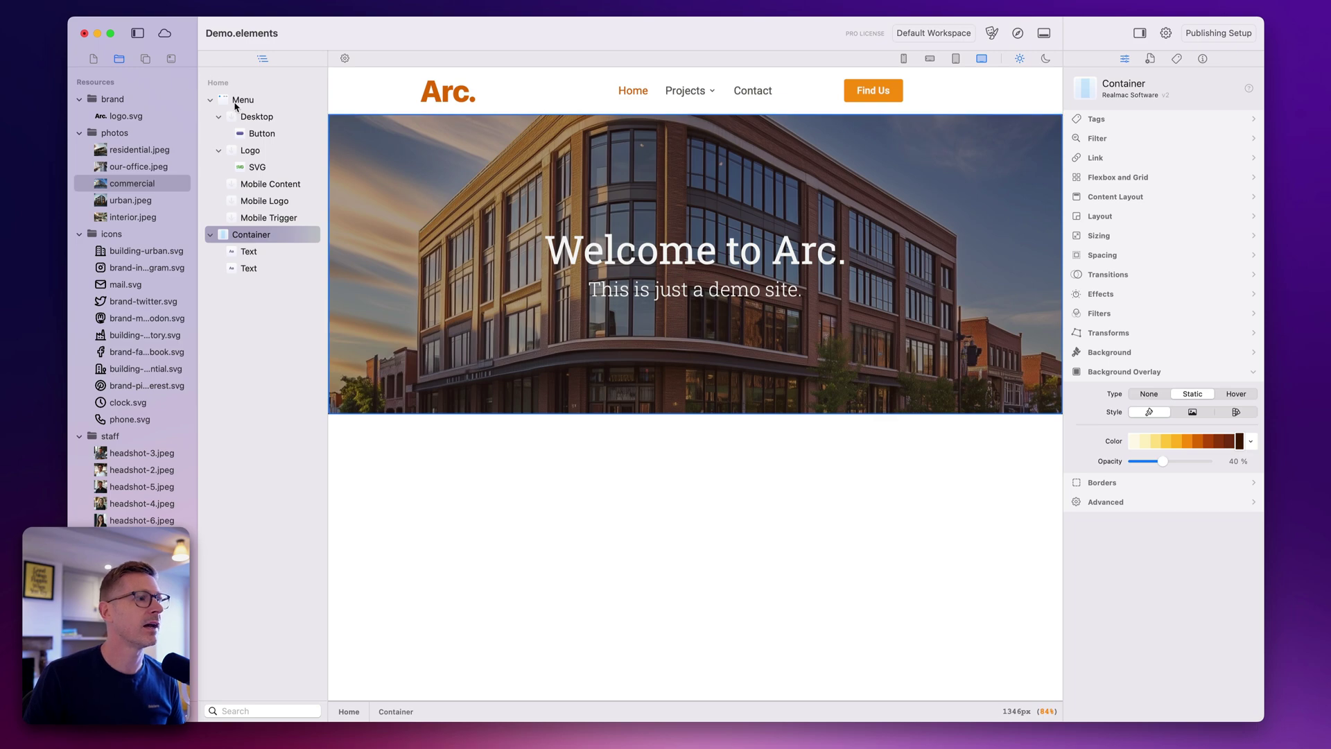
Step: Examine the page's element hierarchy, from the Menu and its logo SVG to the hero container and its text elements
click(219, 117)
click(219, 134)
click(210, 100)
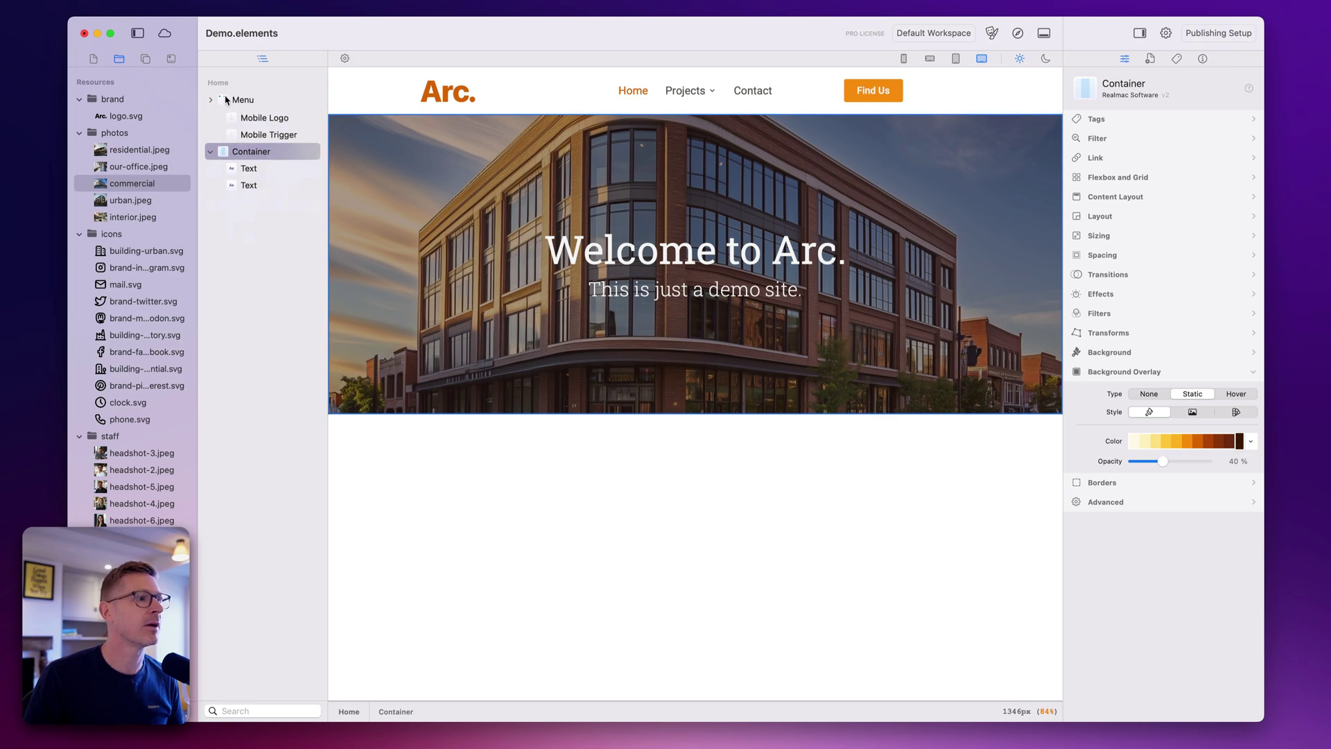
click(227, 101)
click(210, 101)
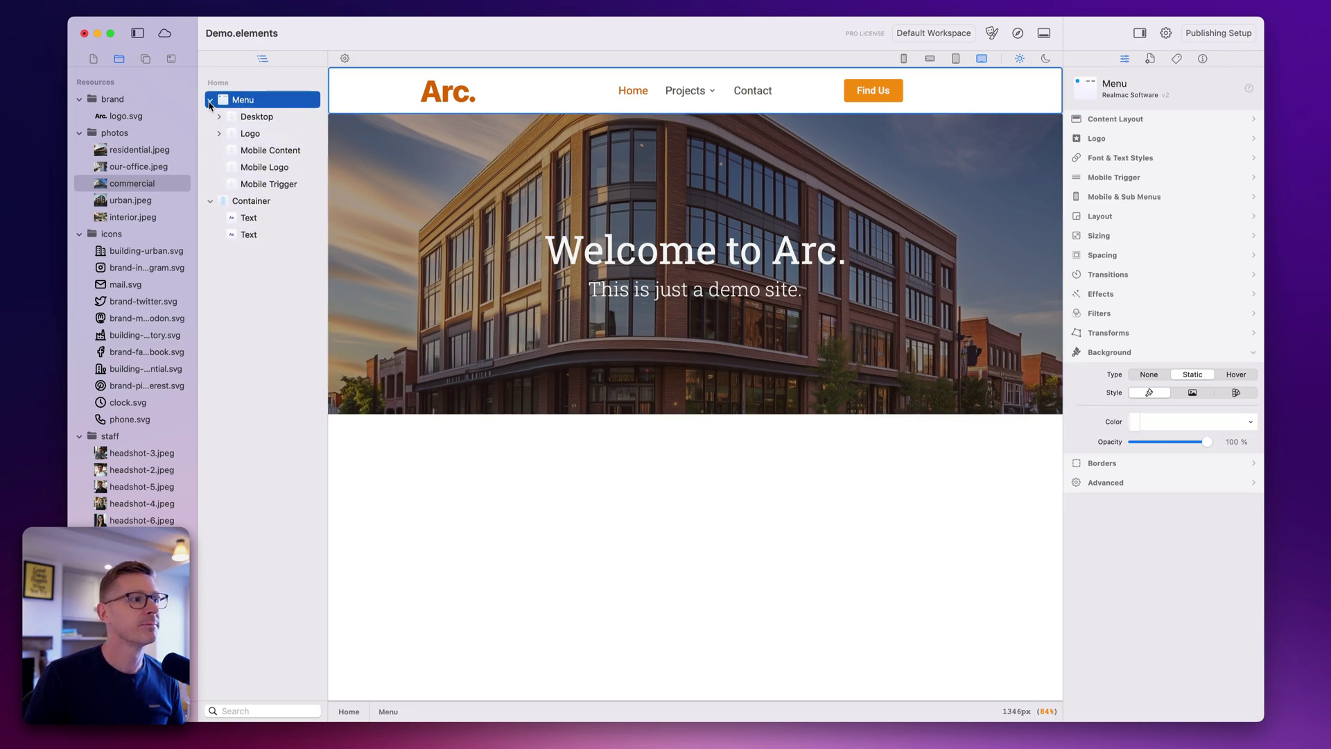
click(219, 133)
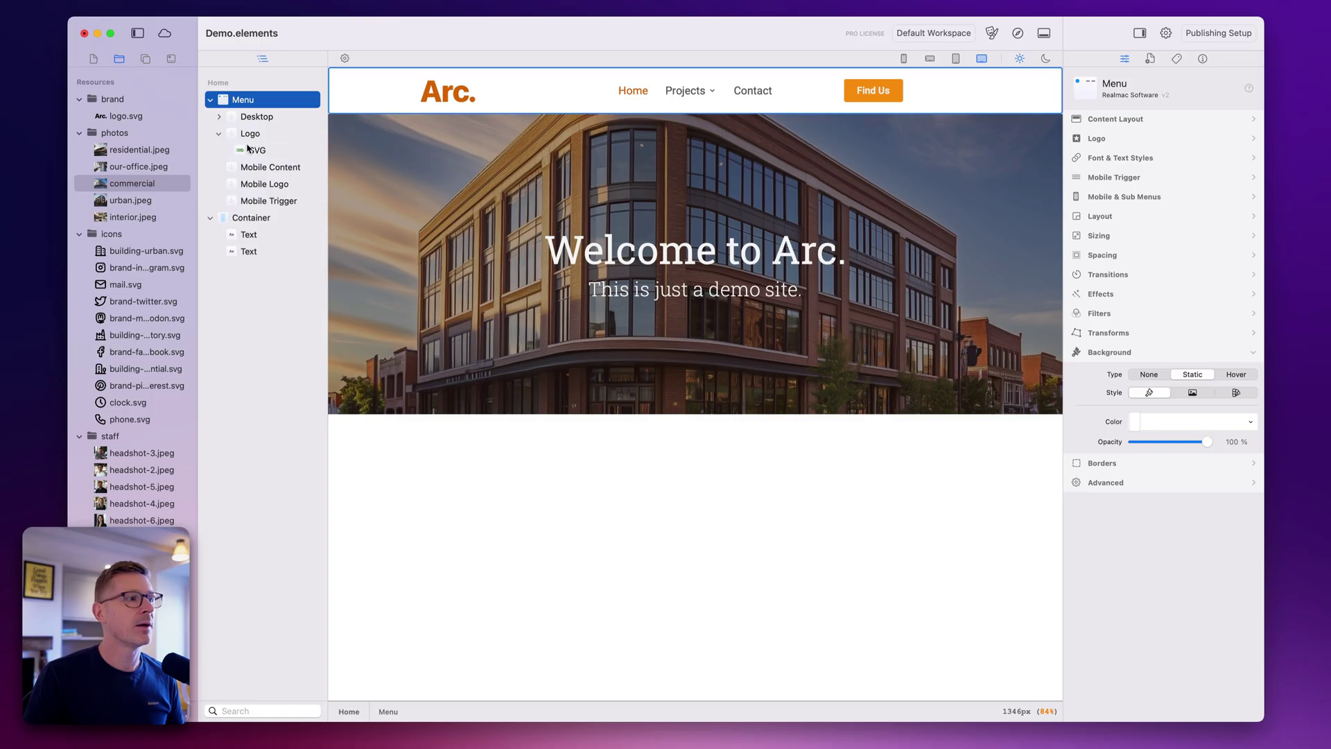
click(251, 149)
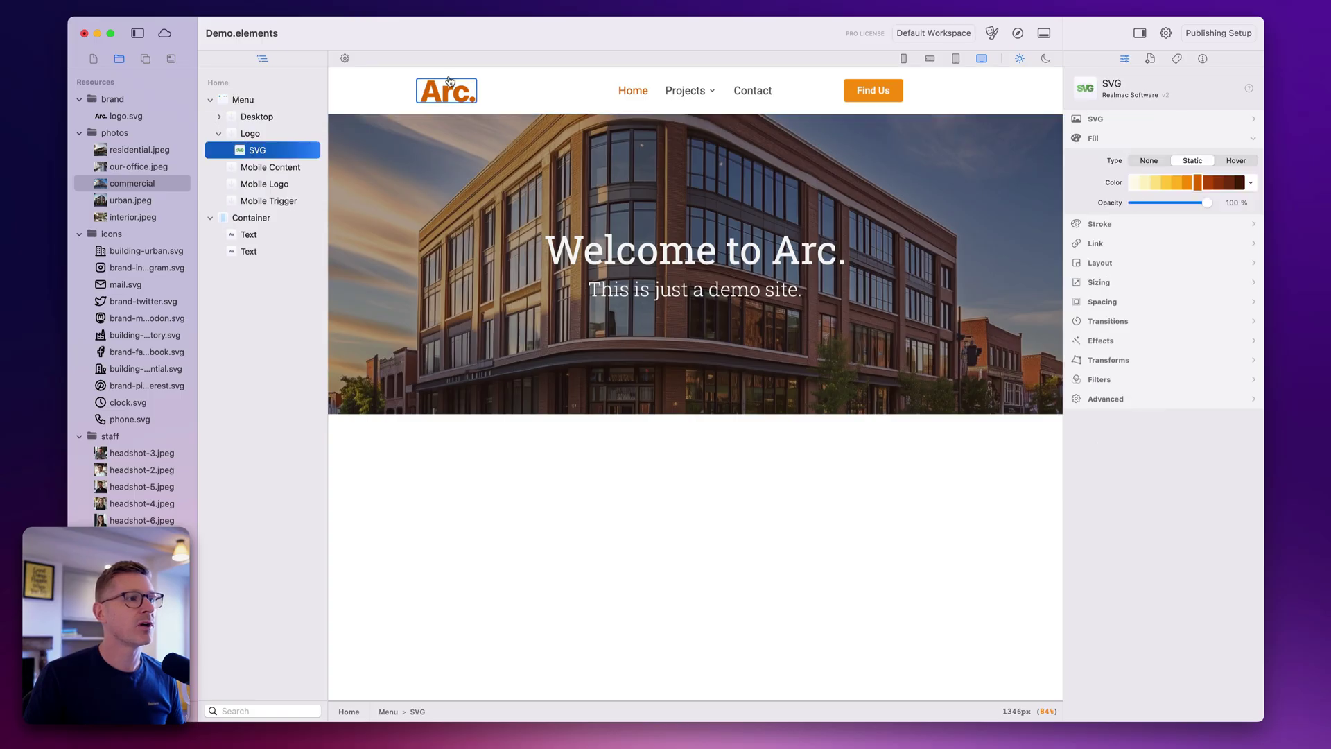
click(261, 221)
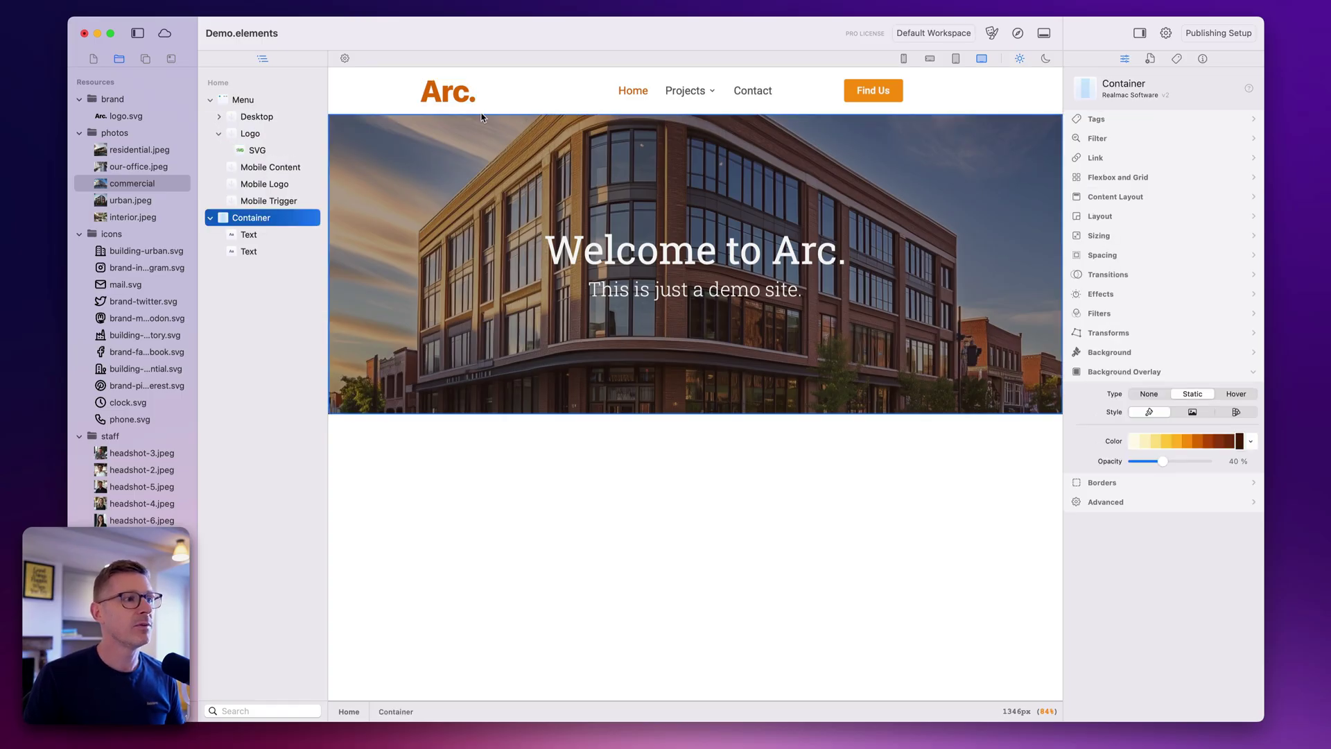
click(246, 238)
click(248, 252)
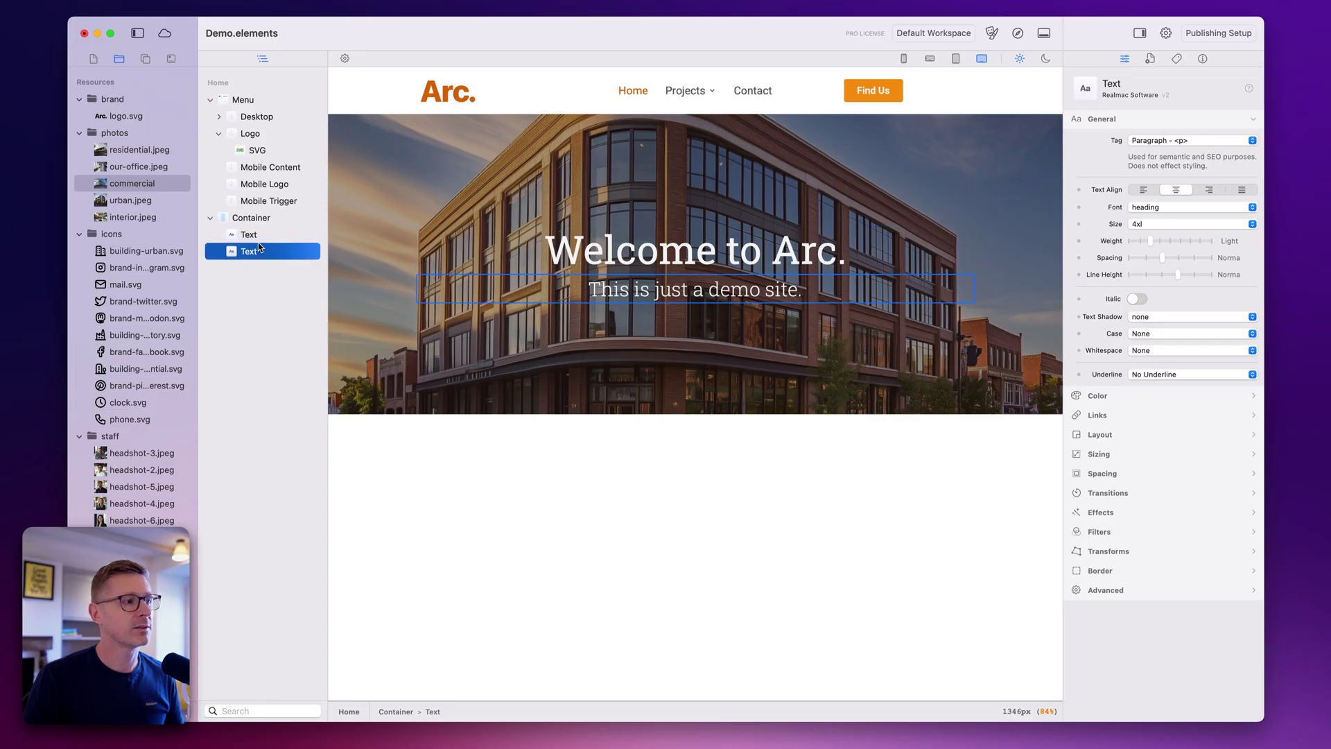
click(612, 202)
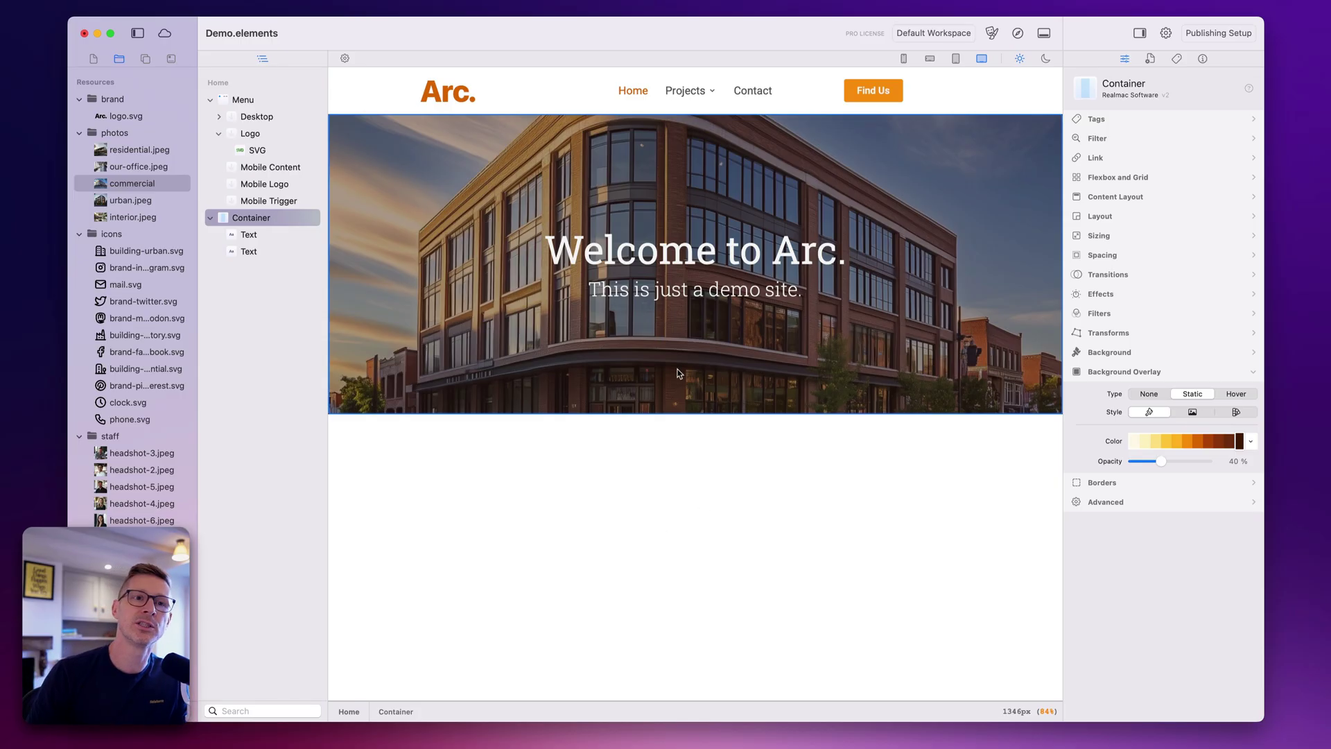
Step: Open the project's theme gallery and move its window clear of the hero heading
click(991, 33)
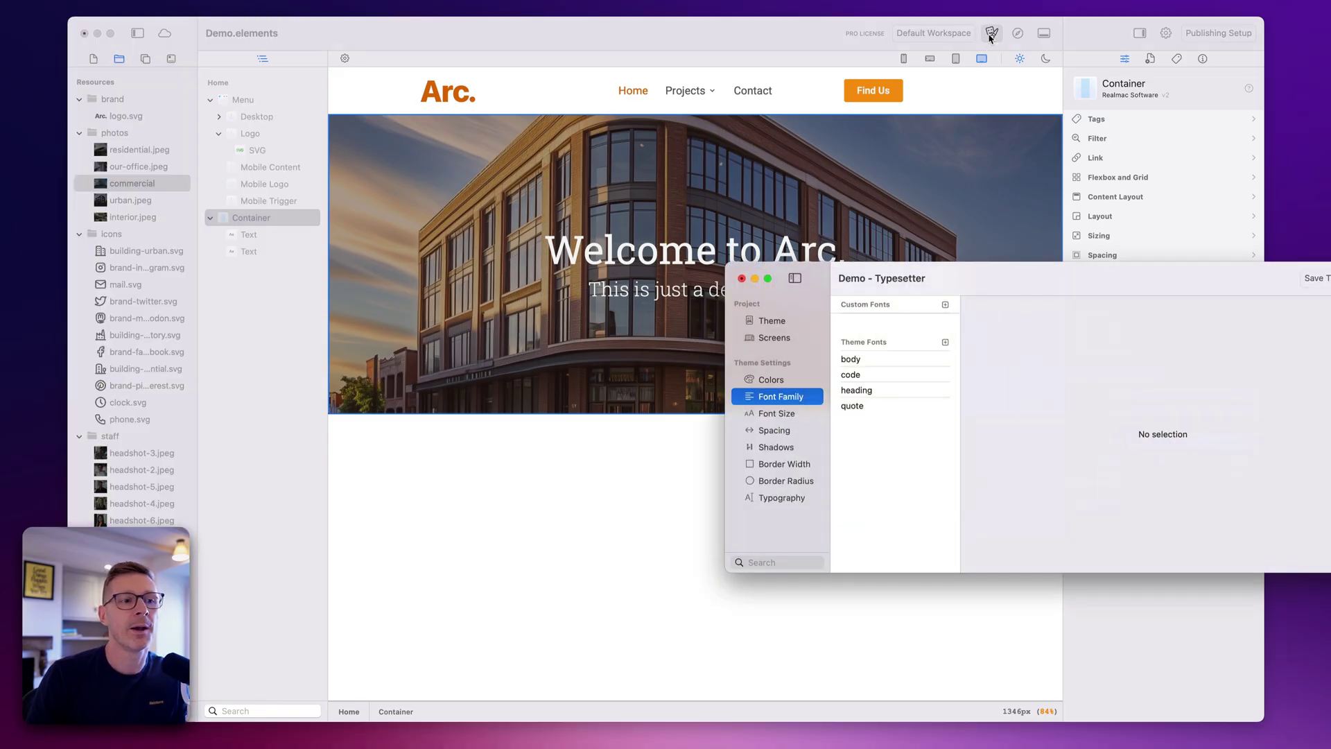
click(774, 338)
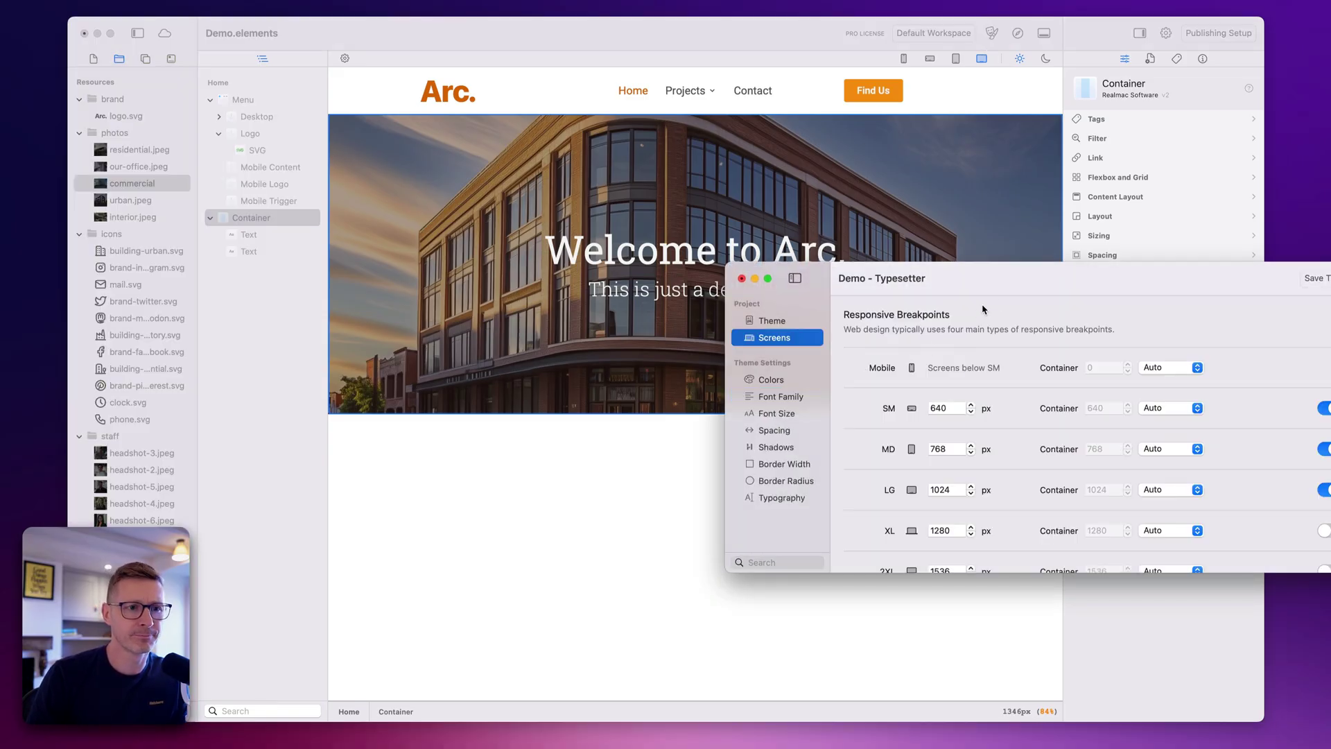
drag(983, 278, 953, 408)
click(771, 451)
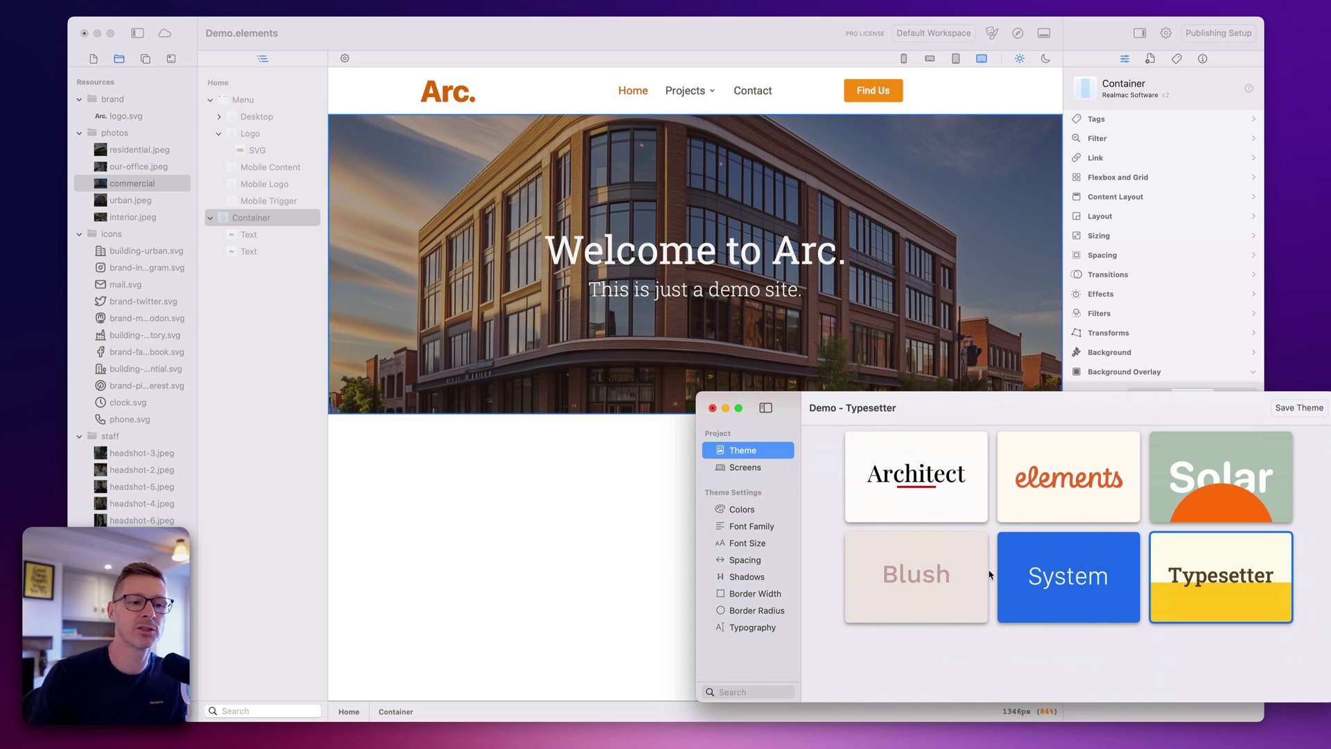
Step: Try the Blush, Architect, elements, Solar, Typesetter and System themes on the Home page
click(912, 577)
click(924, 511)
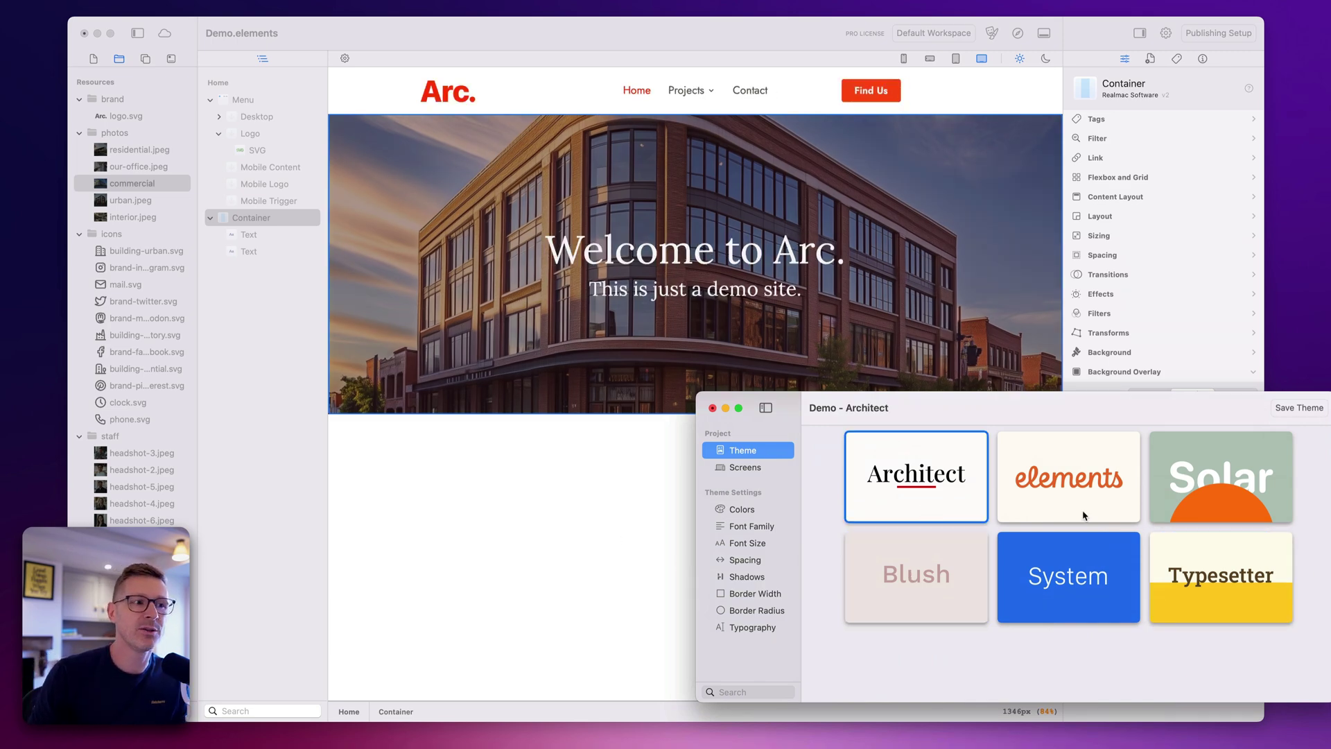
click(1086, 514)
click(1218, 507)
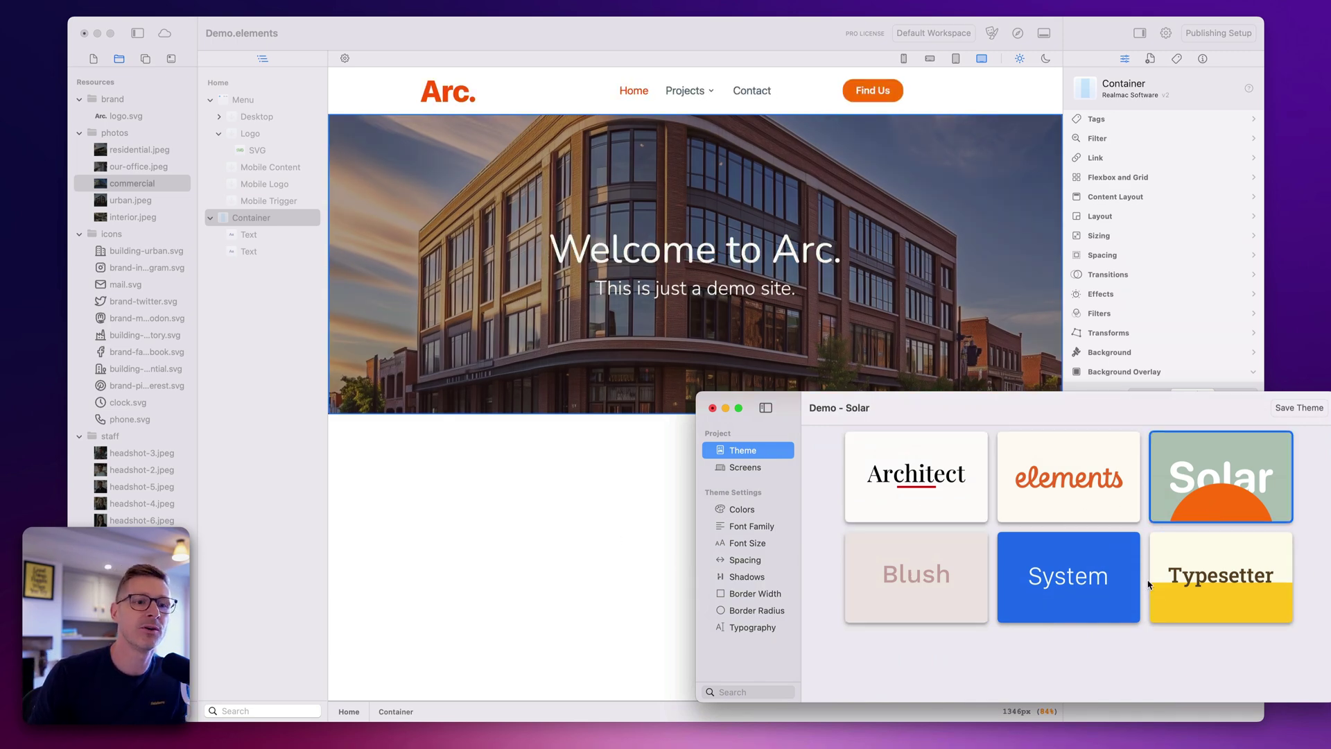
click(1182, 578)
click(1069, 477)
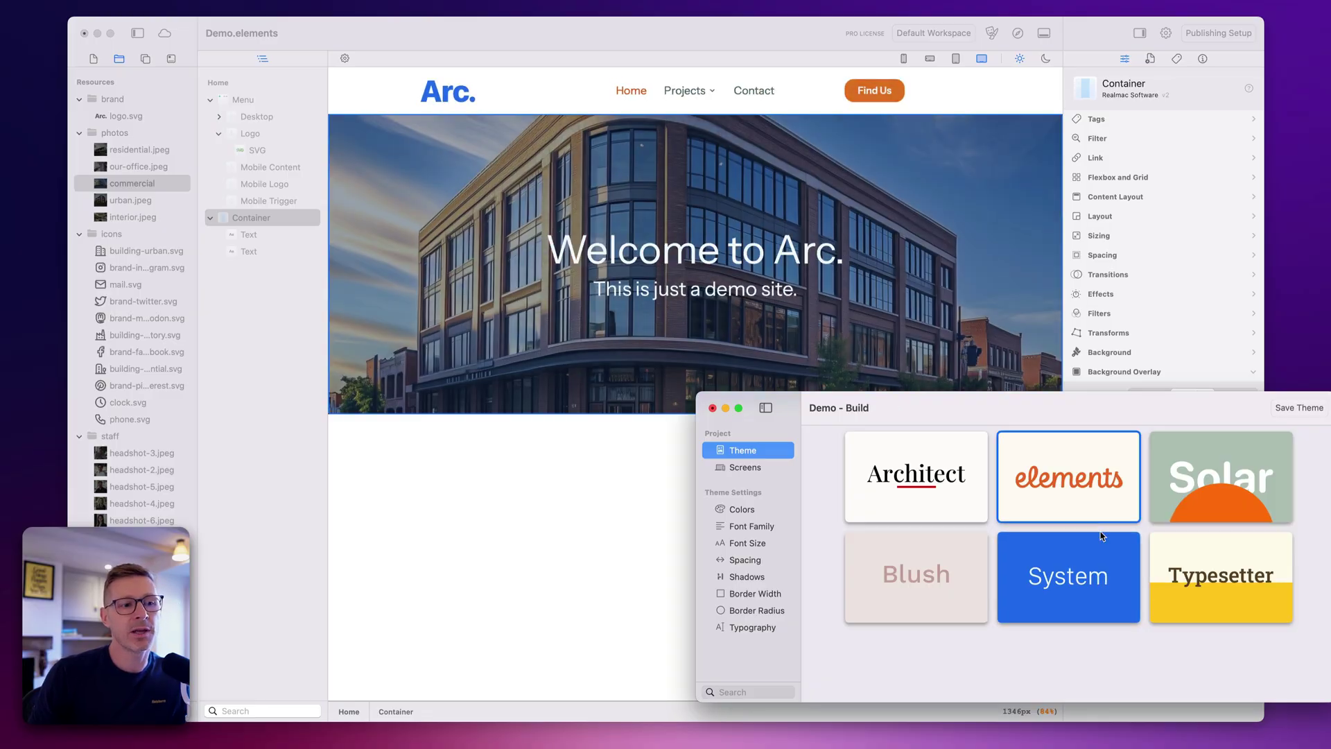
click(1069, 577)
click(1221, 477)
click(1069, 477)
click(1087, 551)
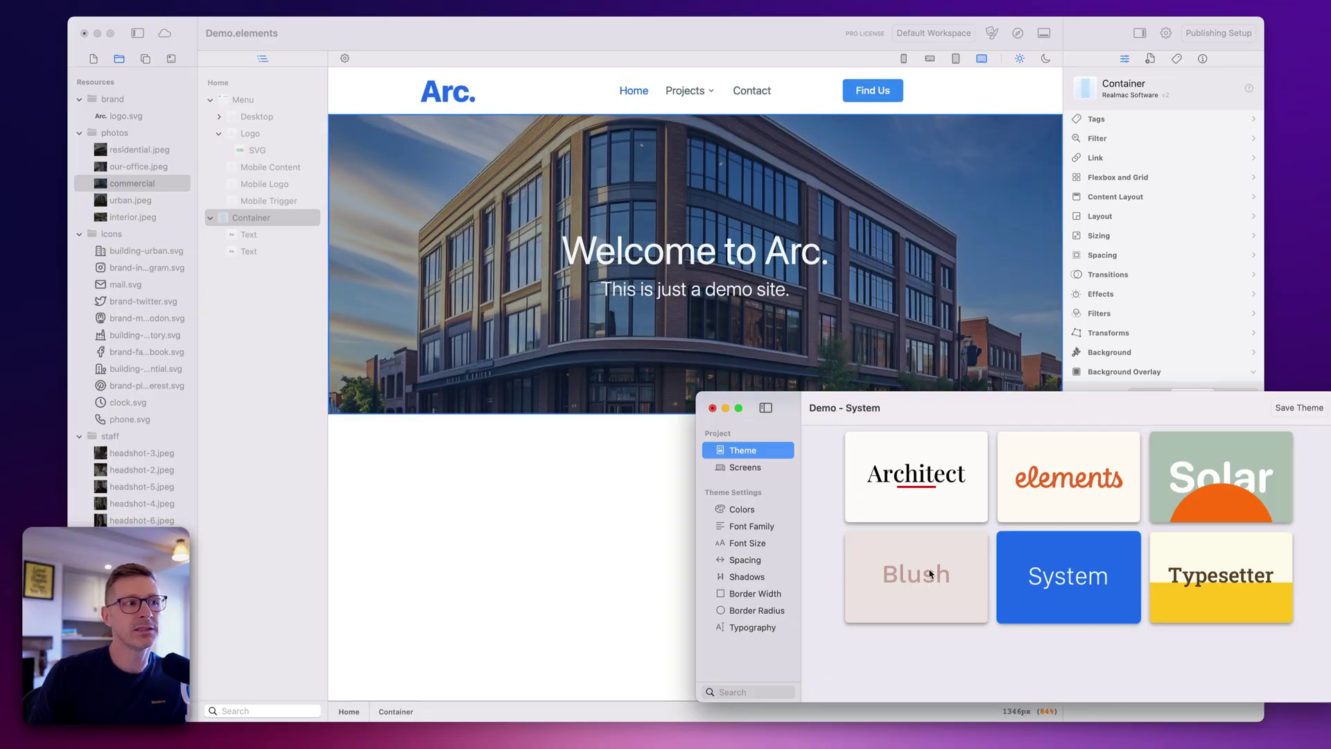
click(915, 575)
click(917, 503)
click(1121, 506)
click(1137, 558)
click(1169, 565)
click(1186, 487)
click(1038, 490)
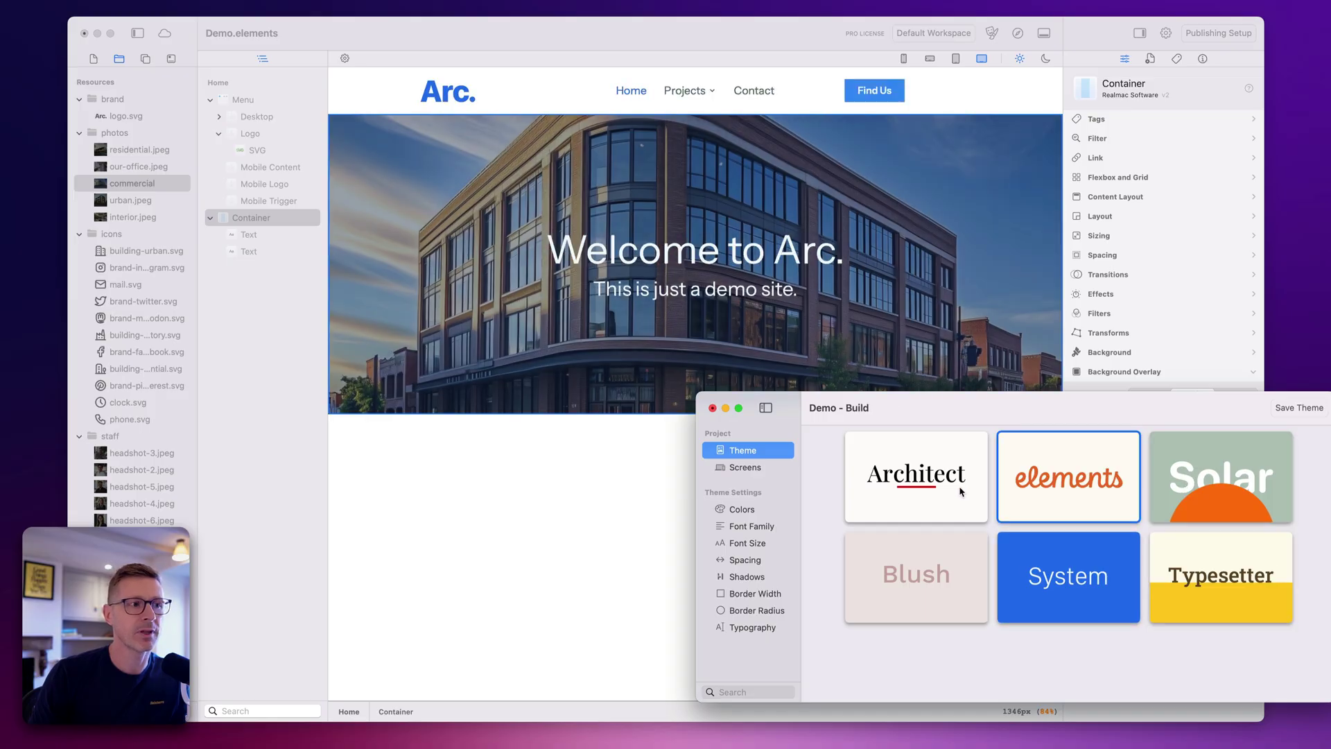
Step: Apply the Architect theme to the site and close the theme settings
click(963, 493)
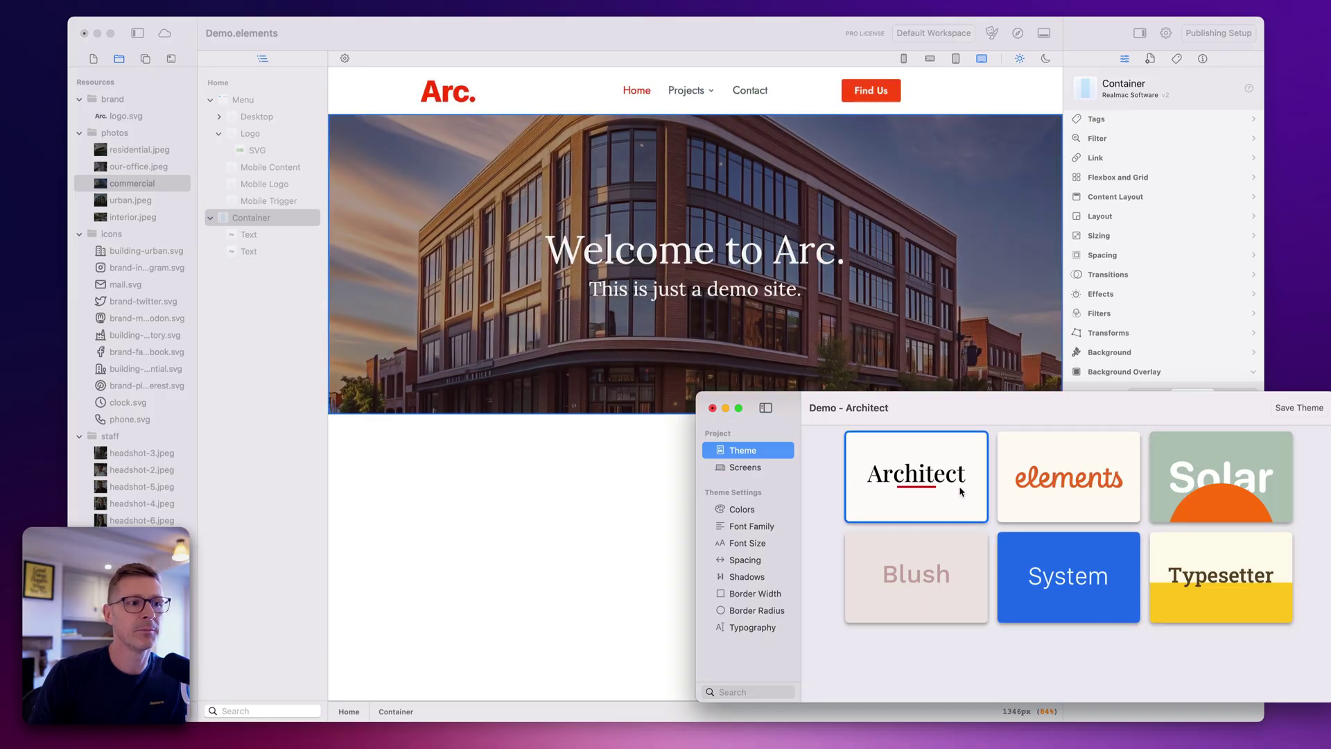
click(712, 408)
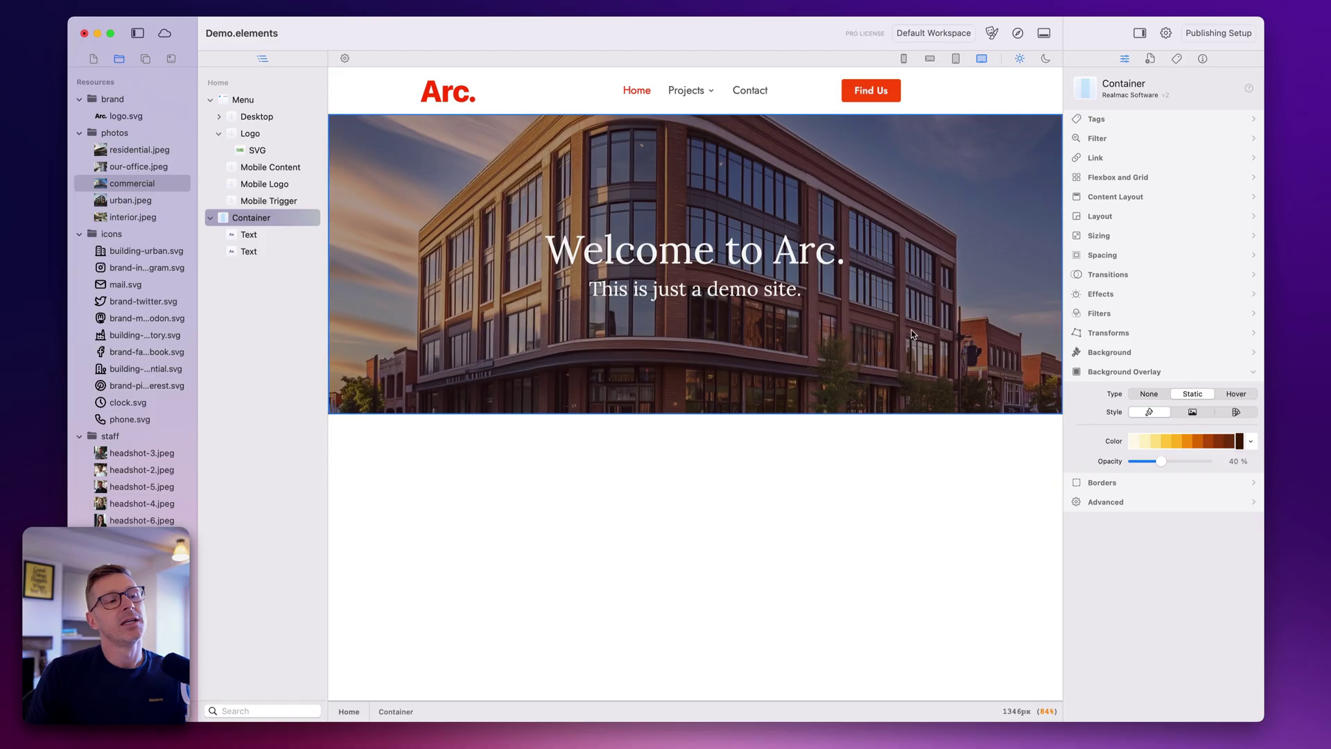
click(654, 92)
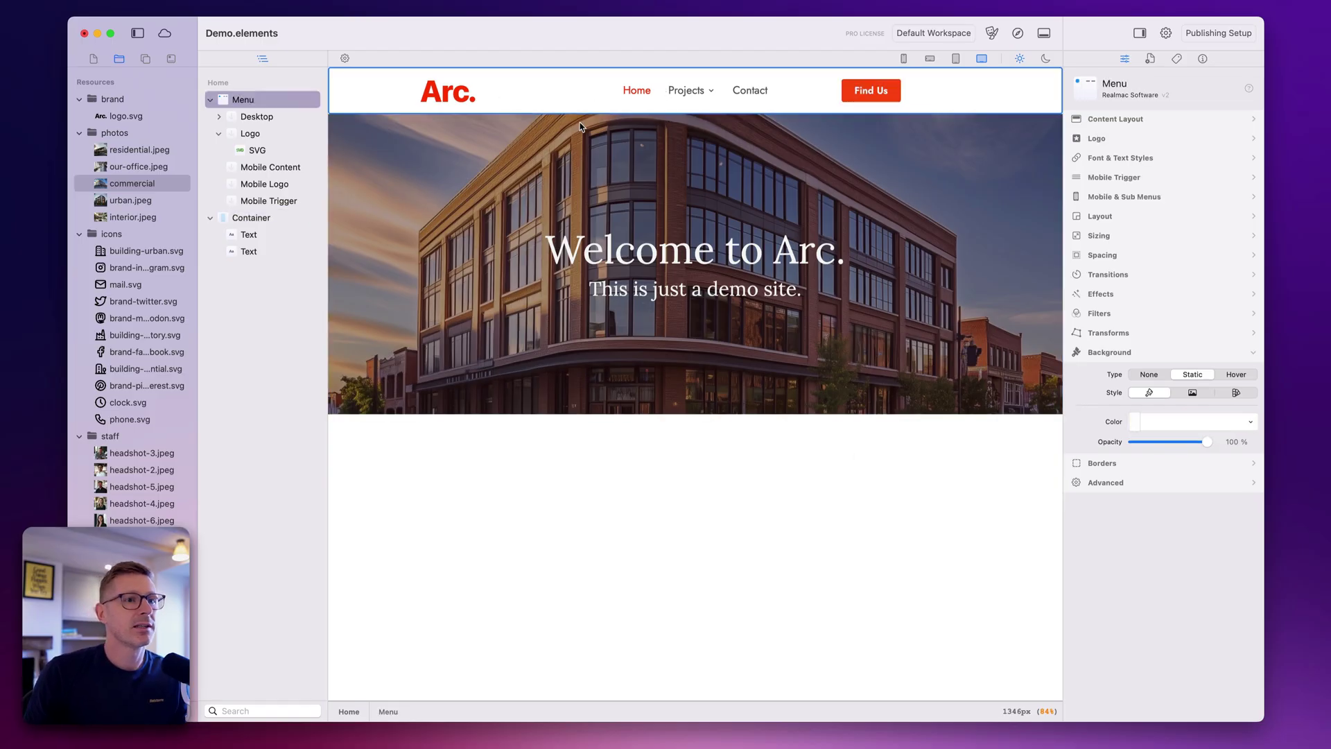
click(838, 180)
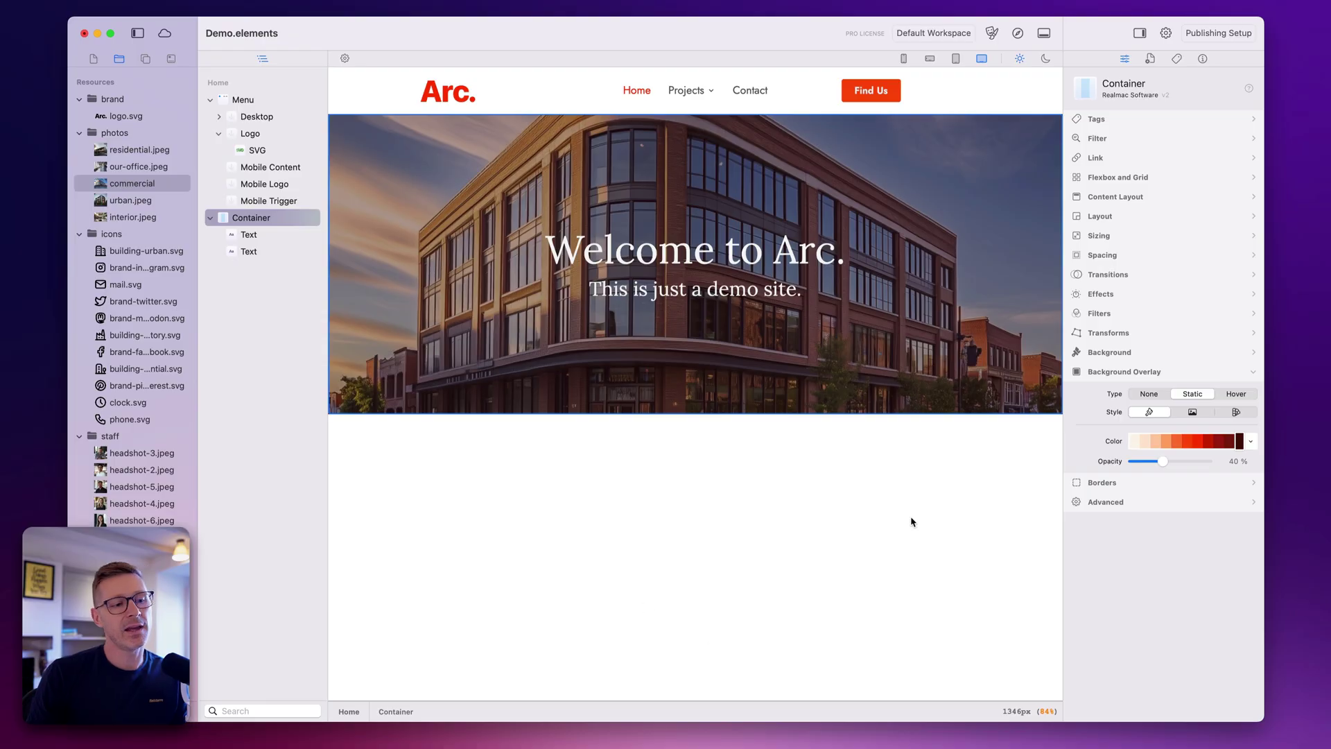
Step: Add a new Container component to the Home page directly below the hero container
click(145, 59)
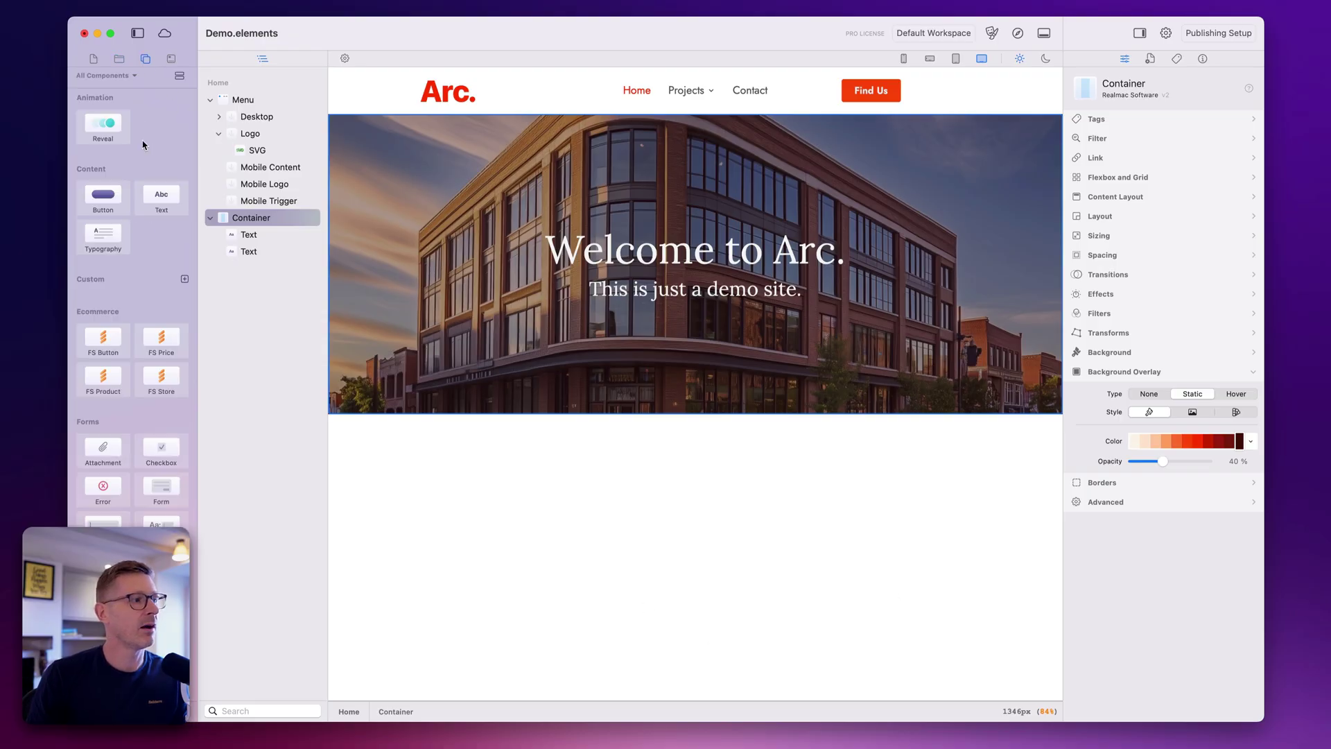
scroll(144, 510, down, 5)
drag(320, 566, 689, 531)
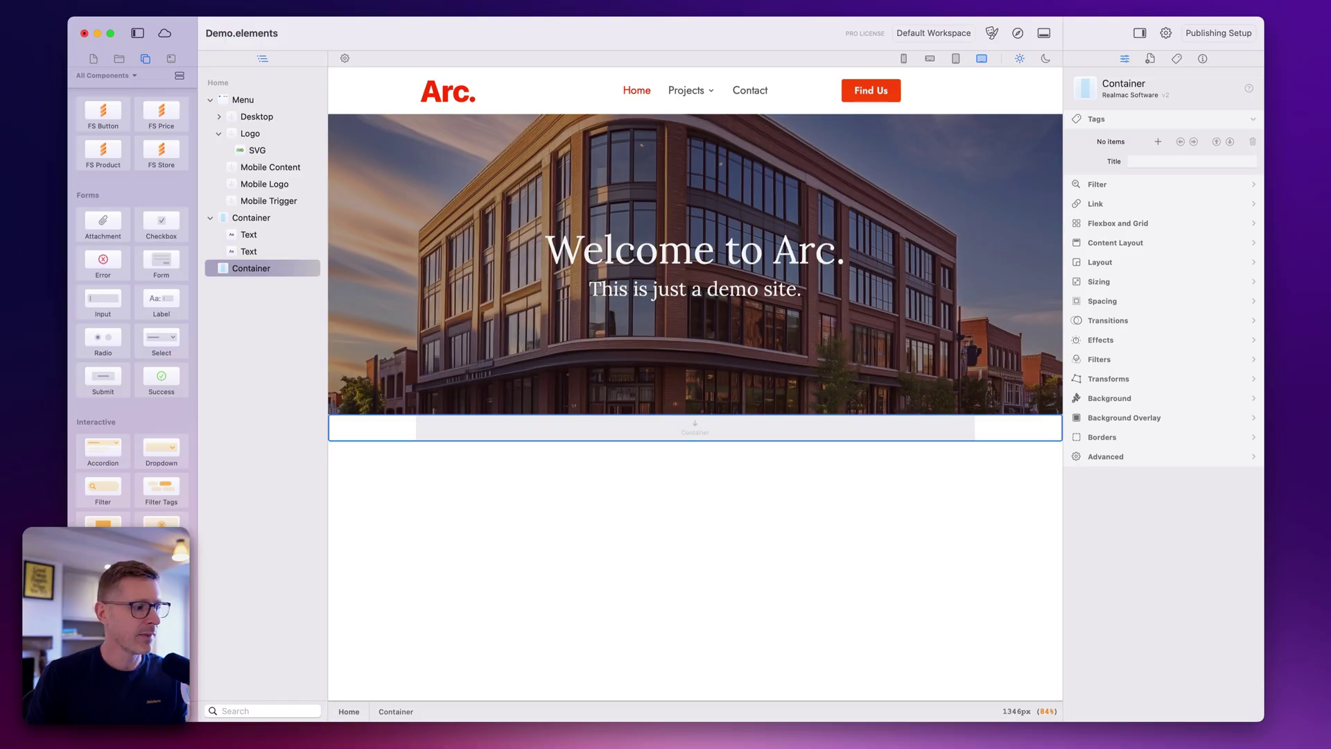